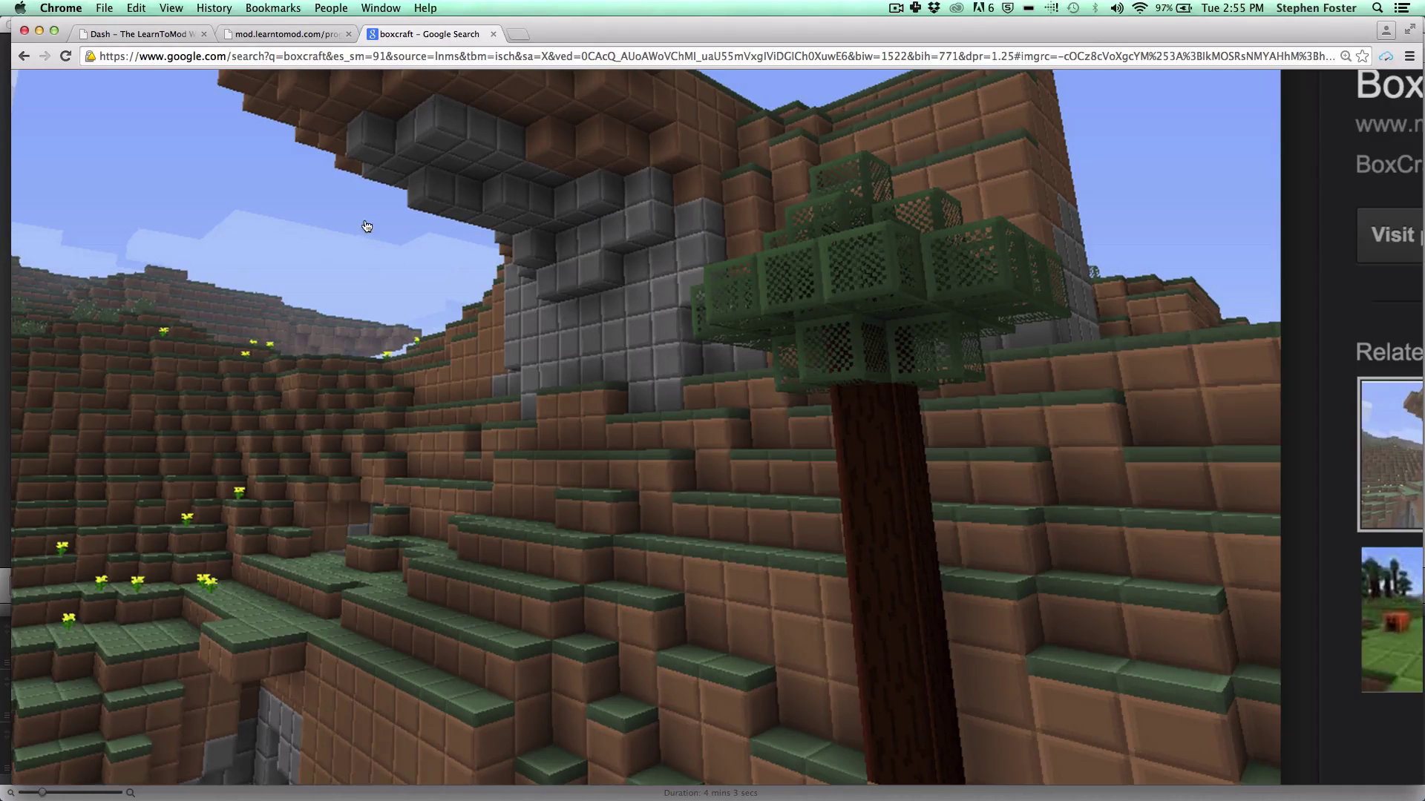
Step: Create a texture pack named "new texture pack" from the LearnToMod dashboard
click(170, 34)
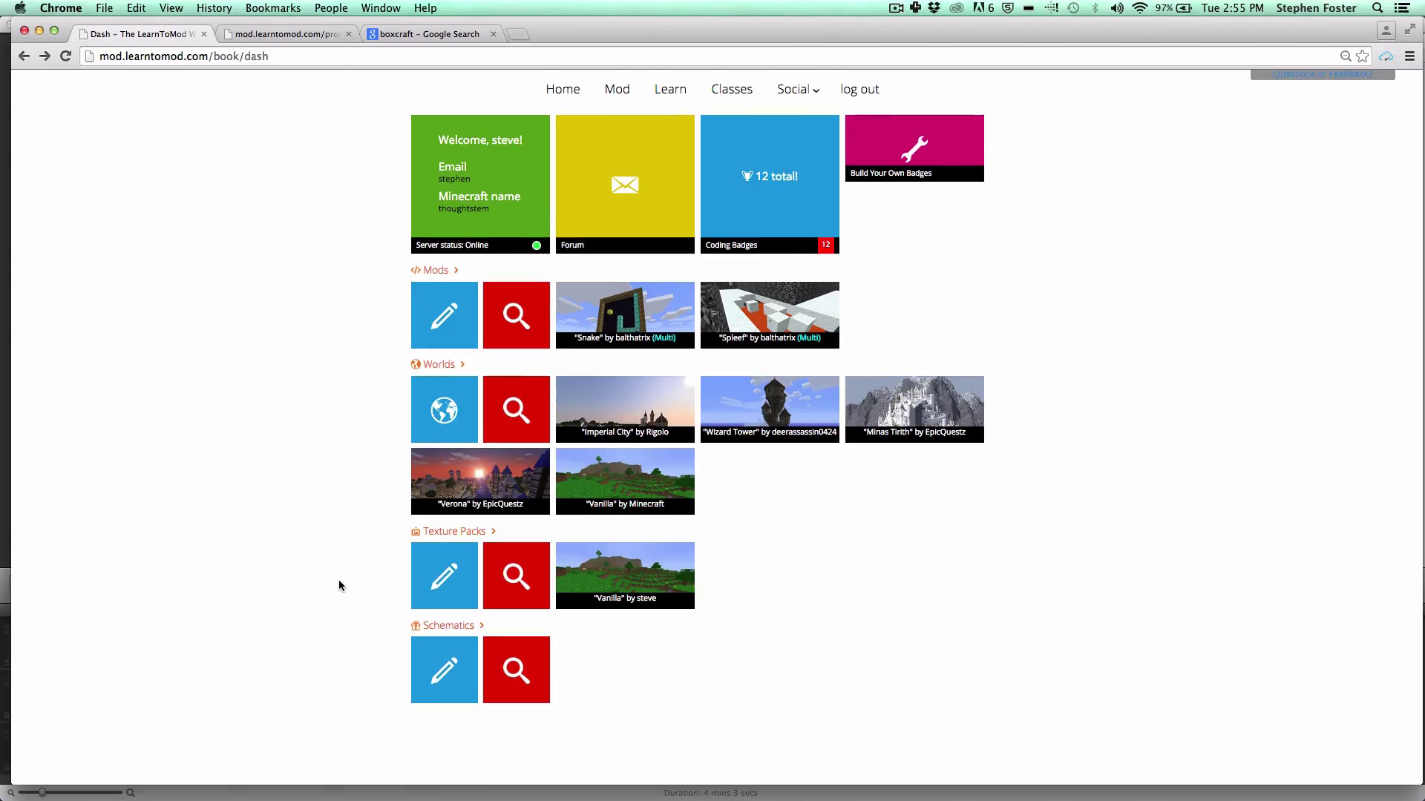
click(442, 605)
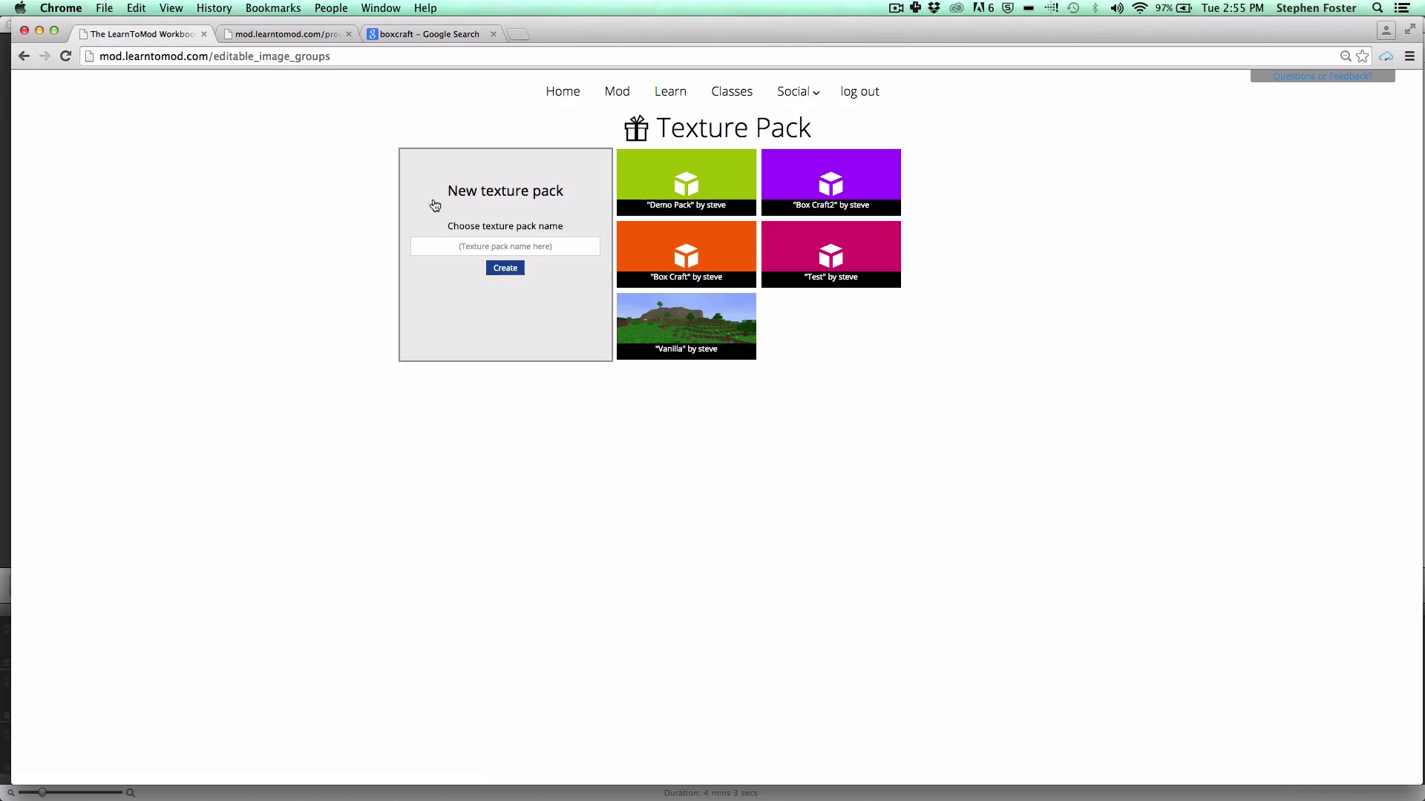
click(473, 247)
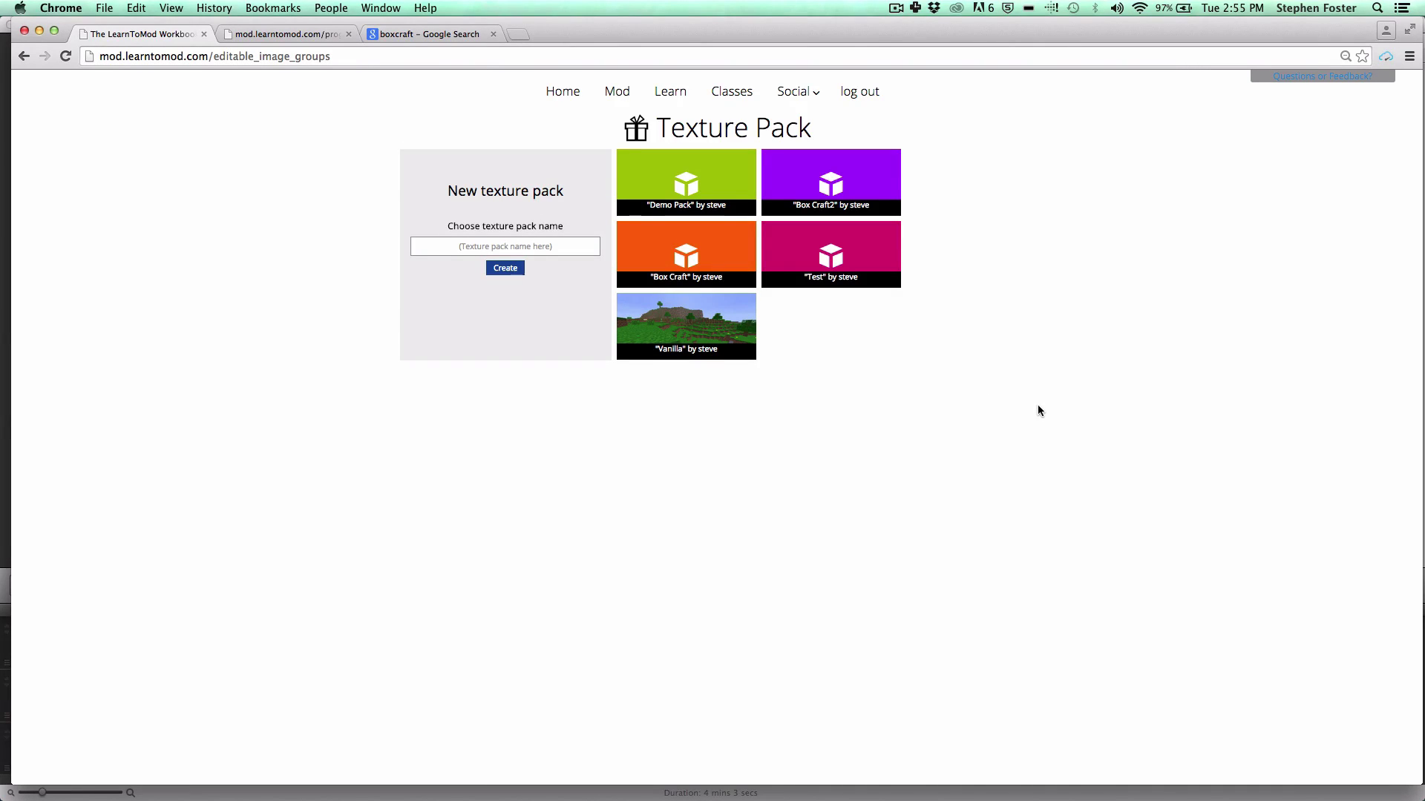
text(new texture pack)
click(505, 267)
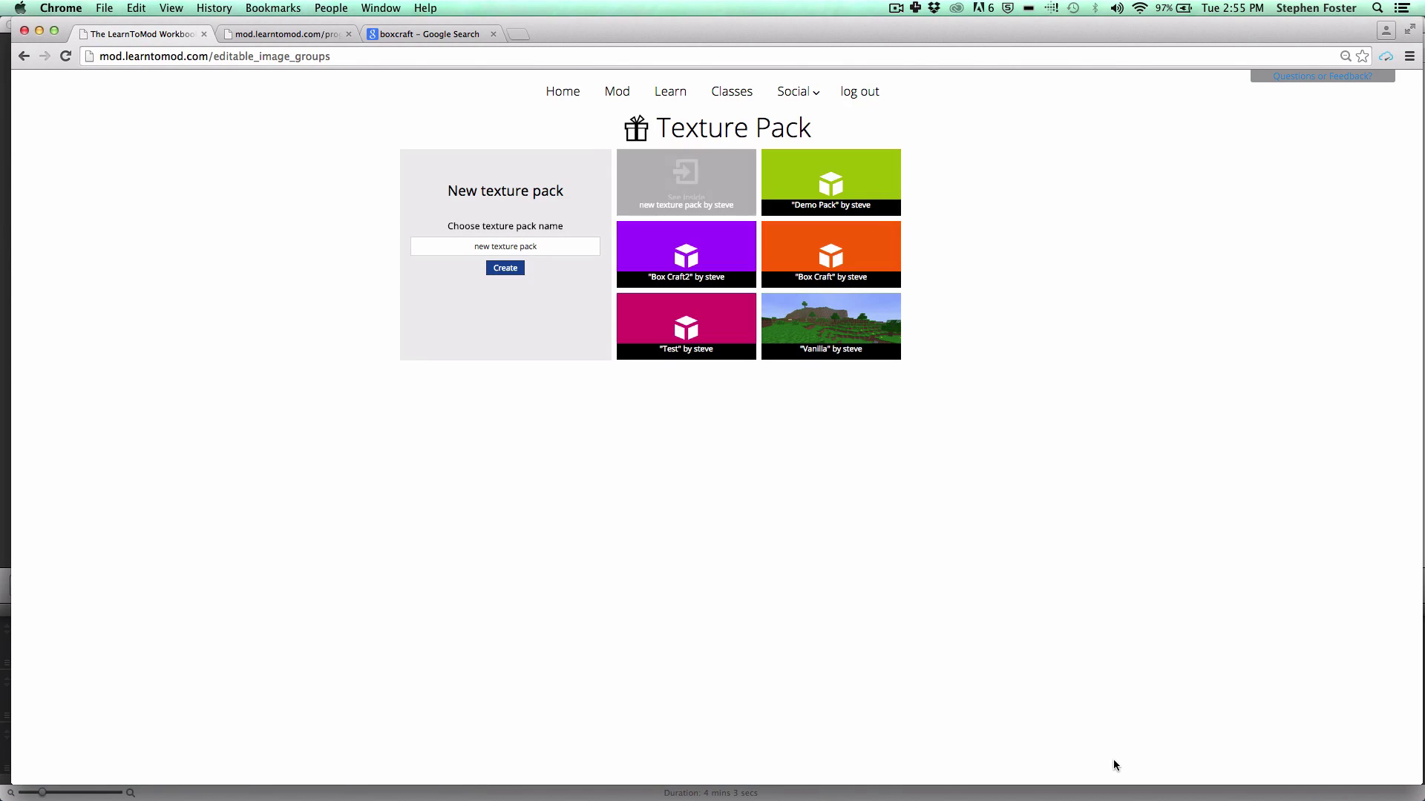
Step: Open the New Texture Pack page and preview several of its block textures in the texture grid
click(681, 190)
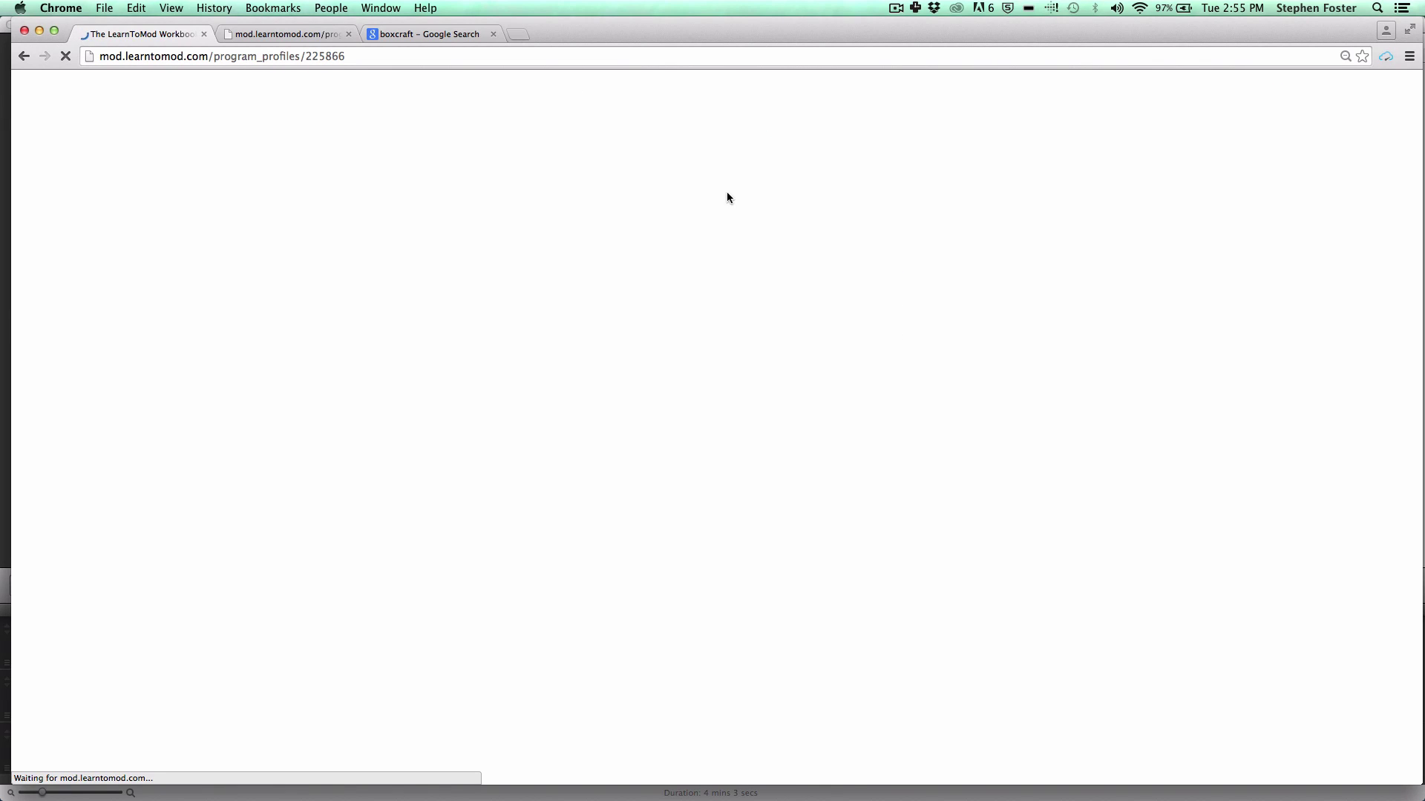
scroll(1129, 665, down, 2)
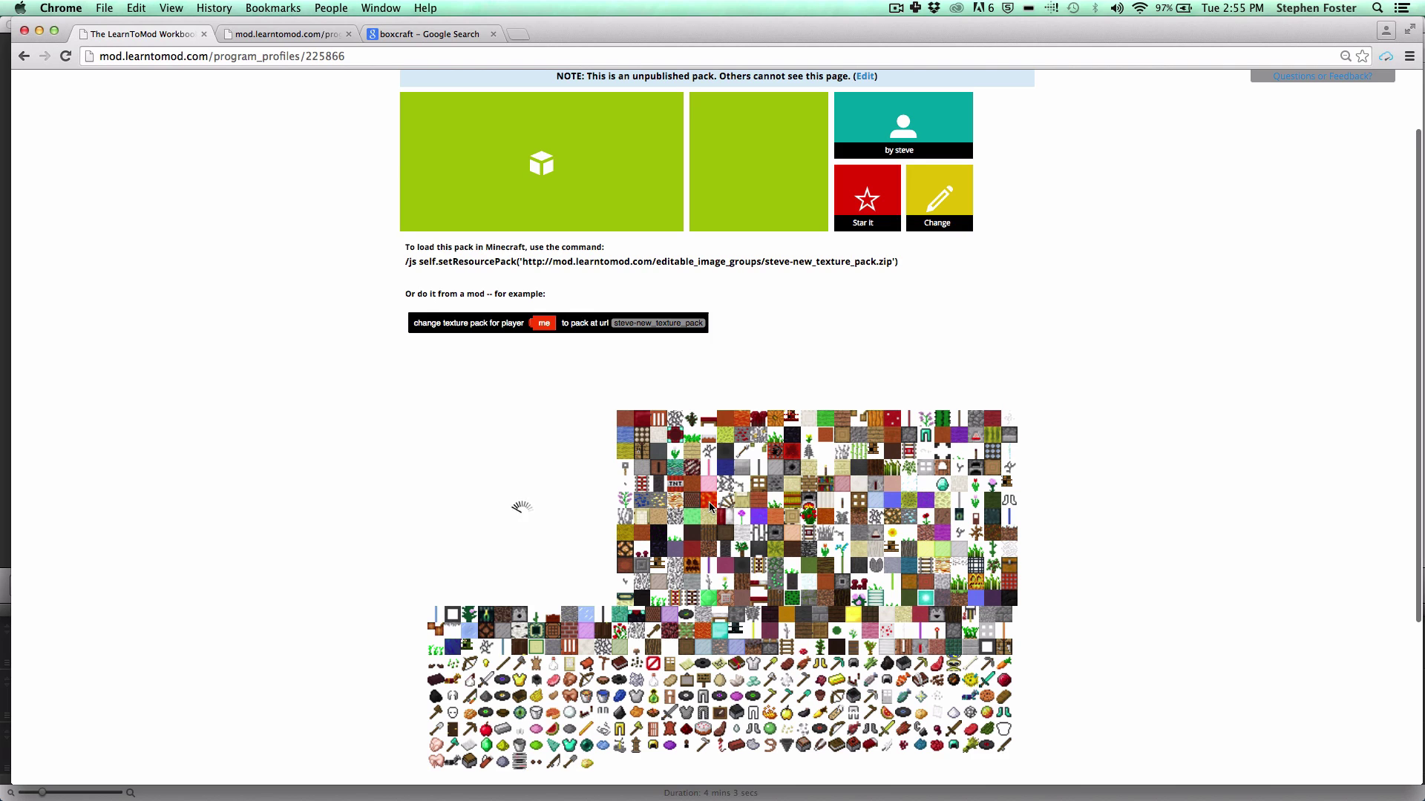
mouse_move(710, 502)
scroll(709, 501, down, 2)
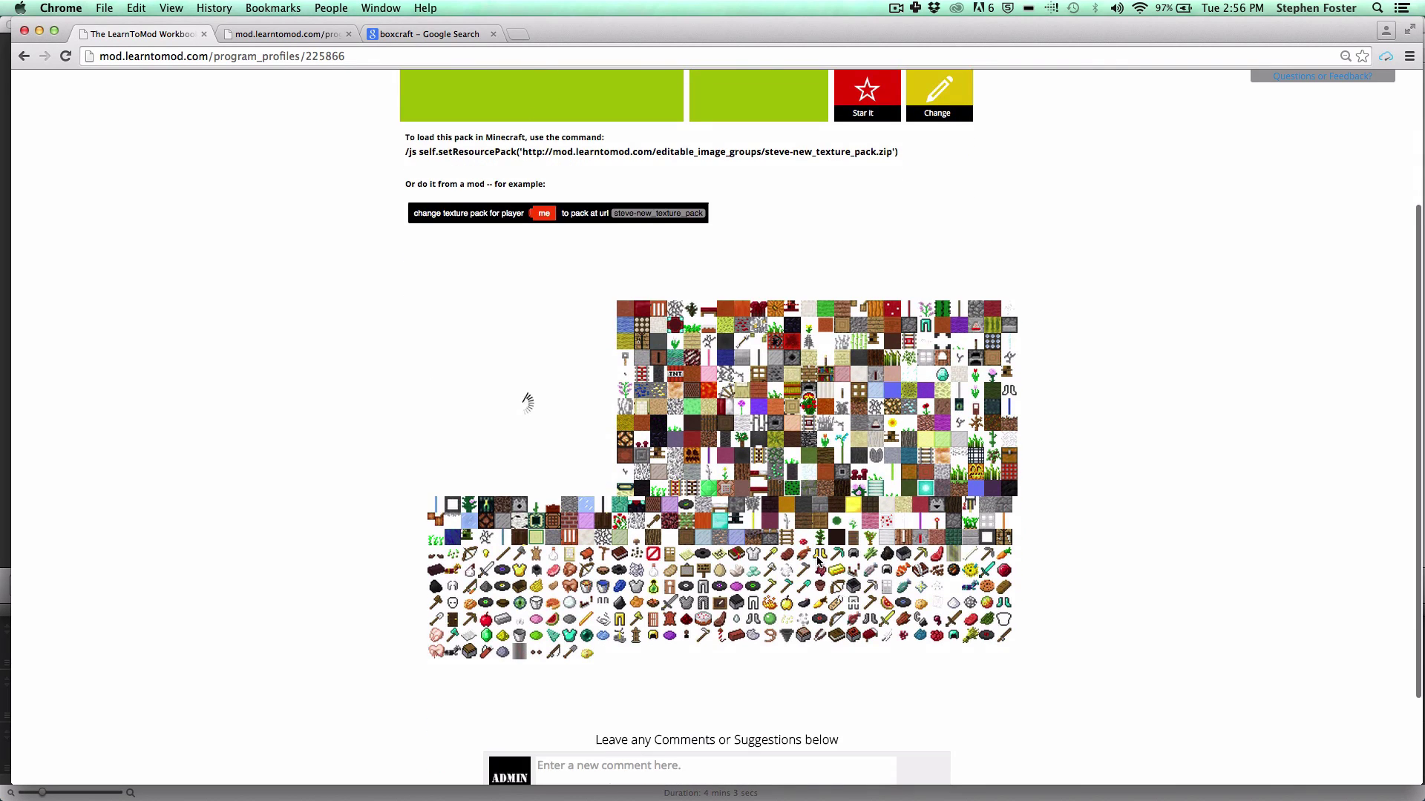
click(649, 398)
click(688, 363)
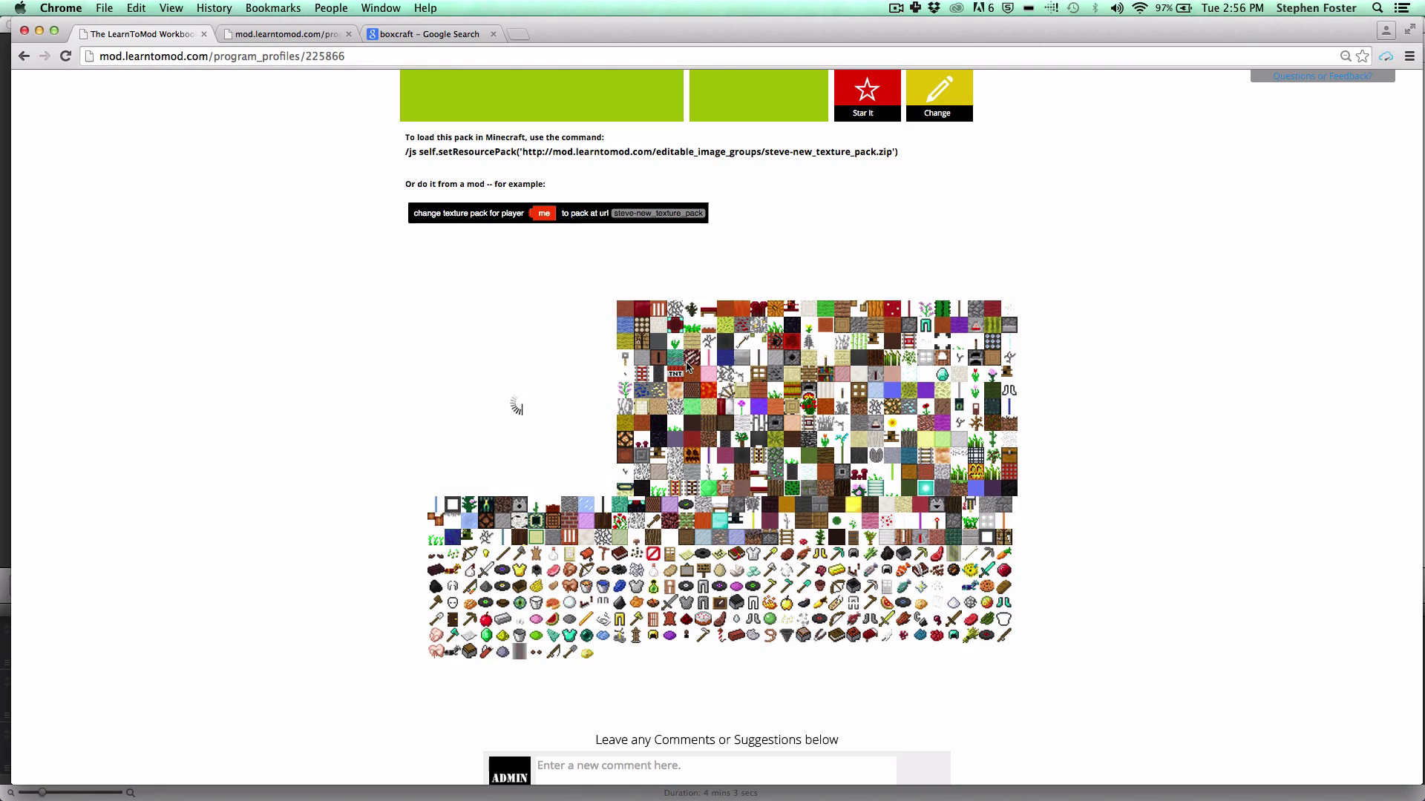
click(737, 398)
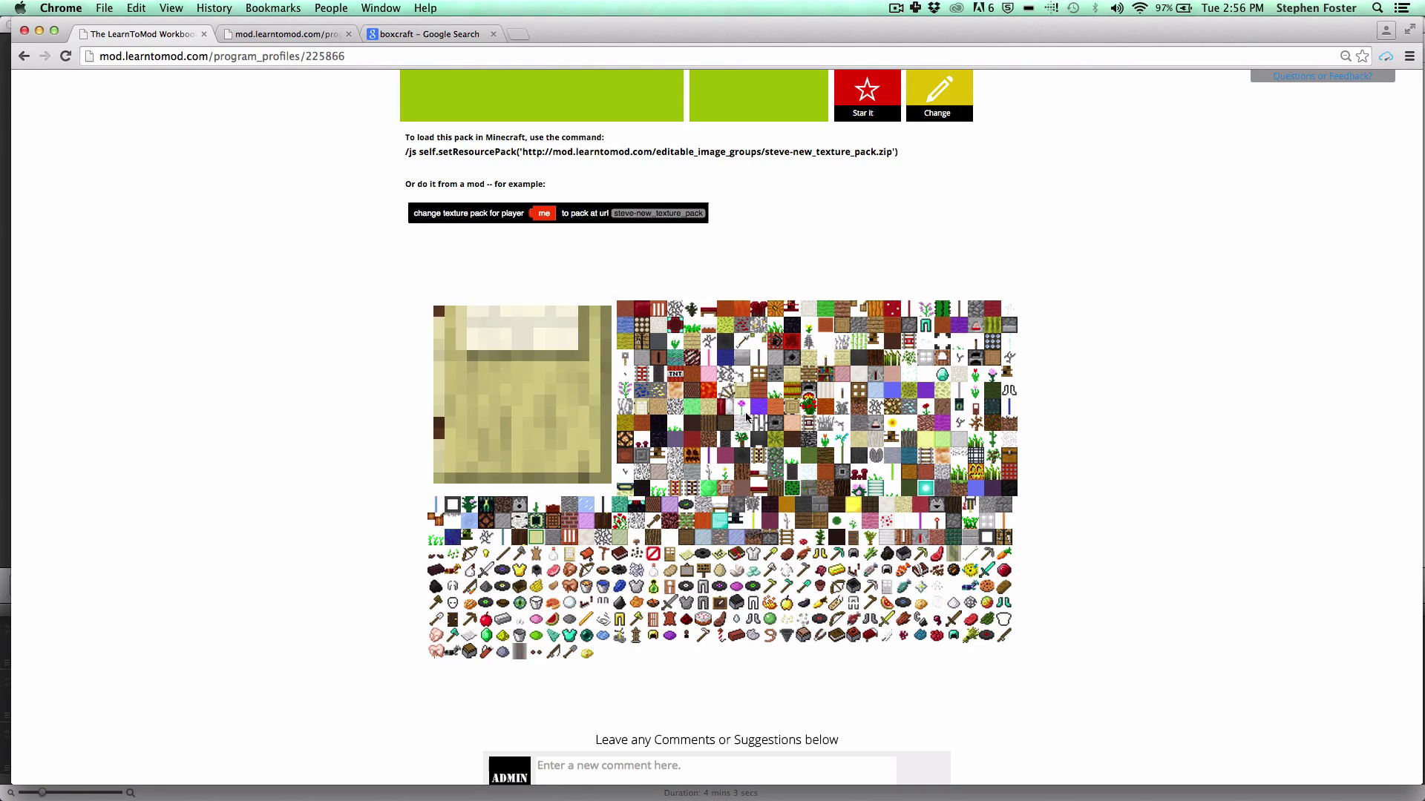
click(750, 420)
scroll(1199, 503, up, 5)
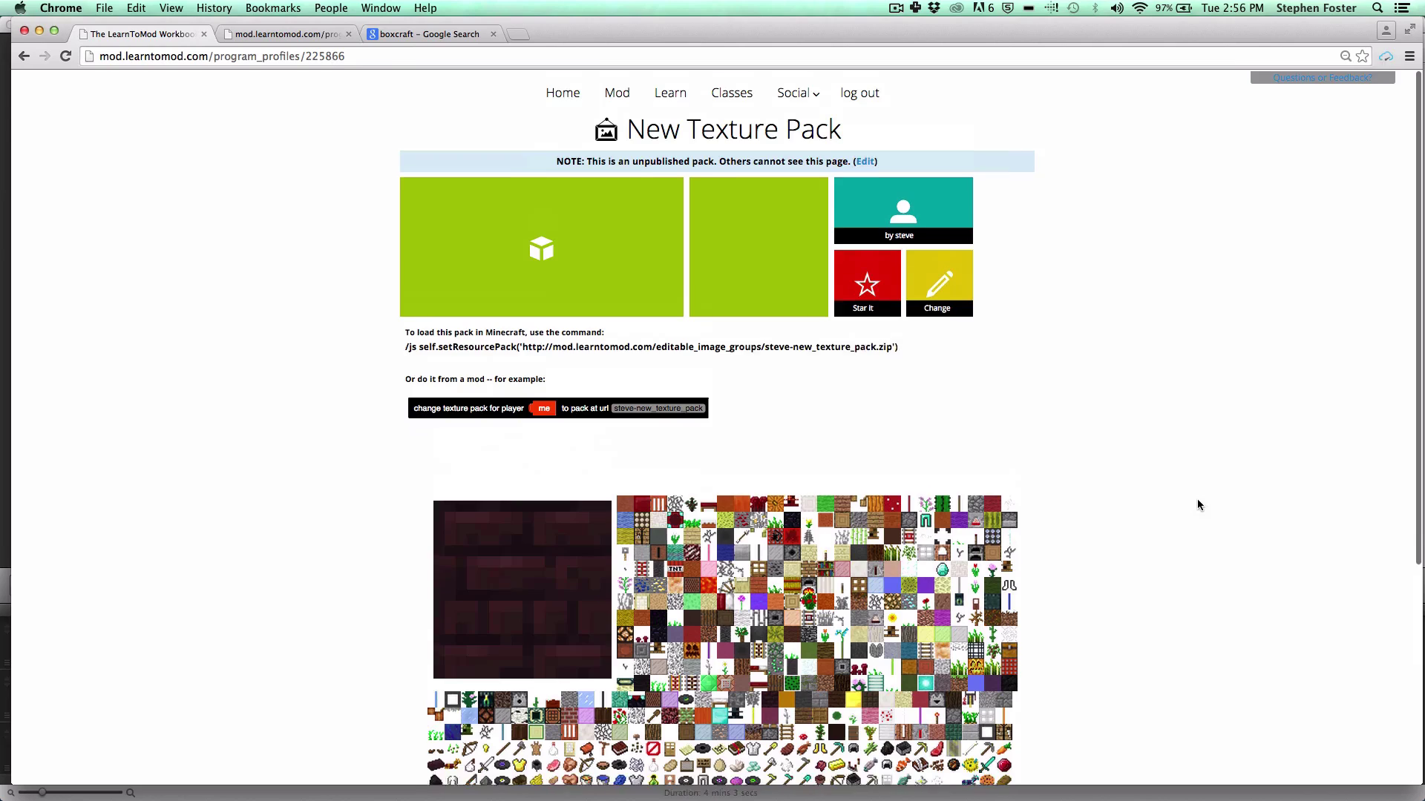
Step: Find the Grass Side texture in the new pack's editor by searching for grass, and try painting red pixels on its dirt
click(943, 278)
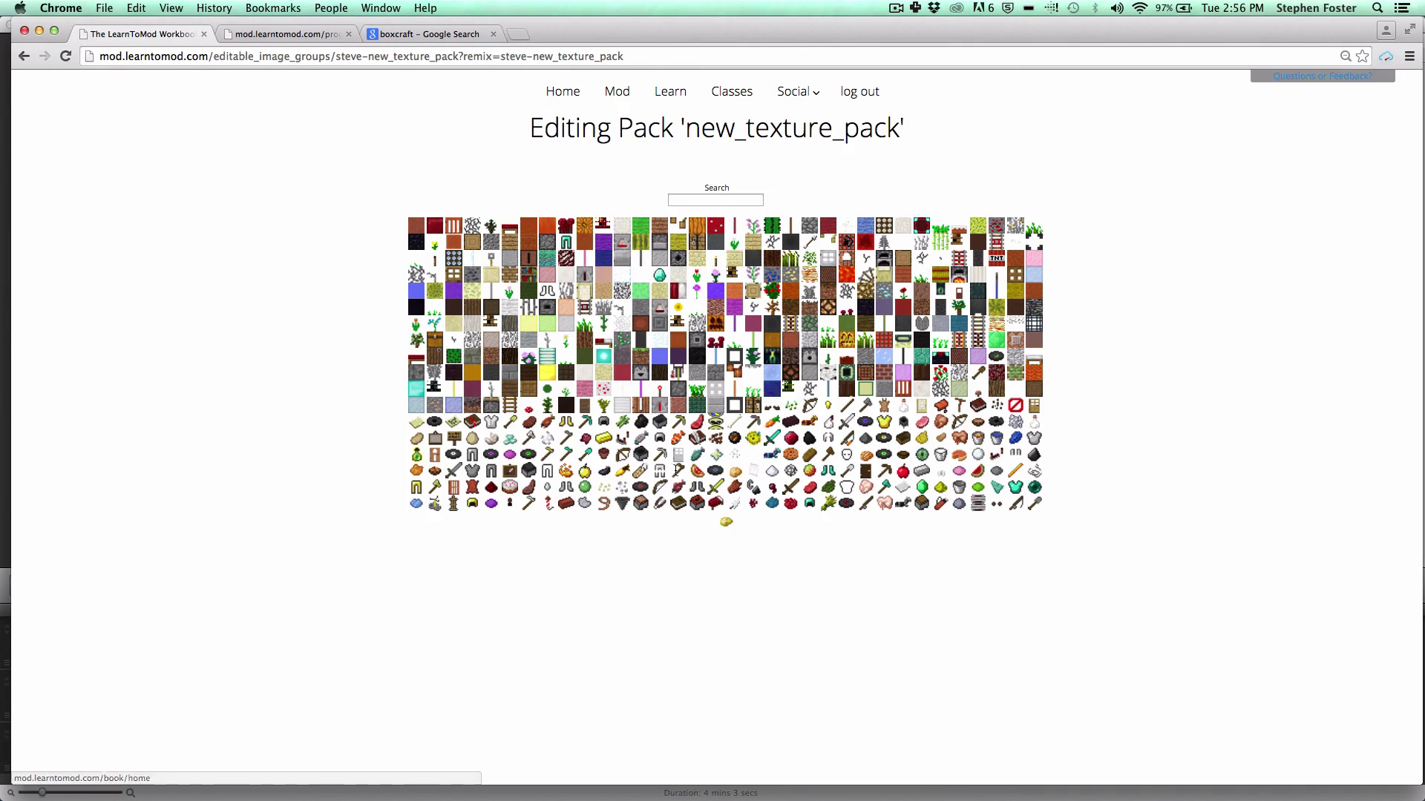
click(692, 199)
text(g)
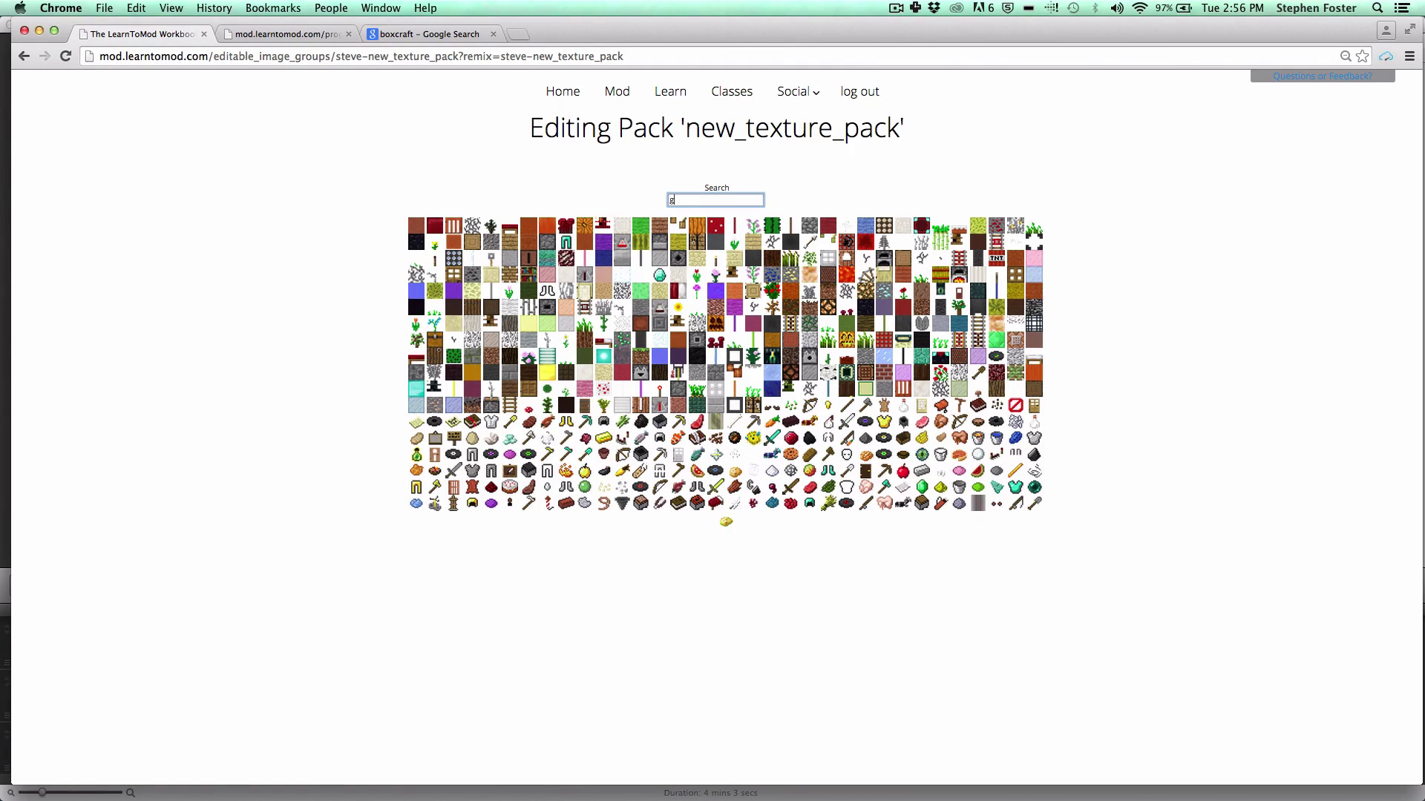
text(rass)
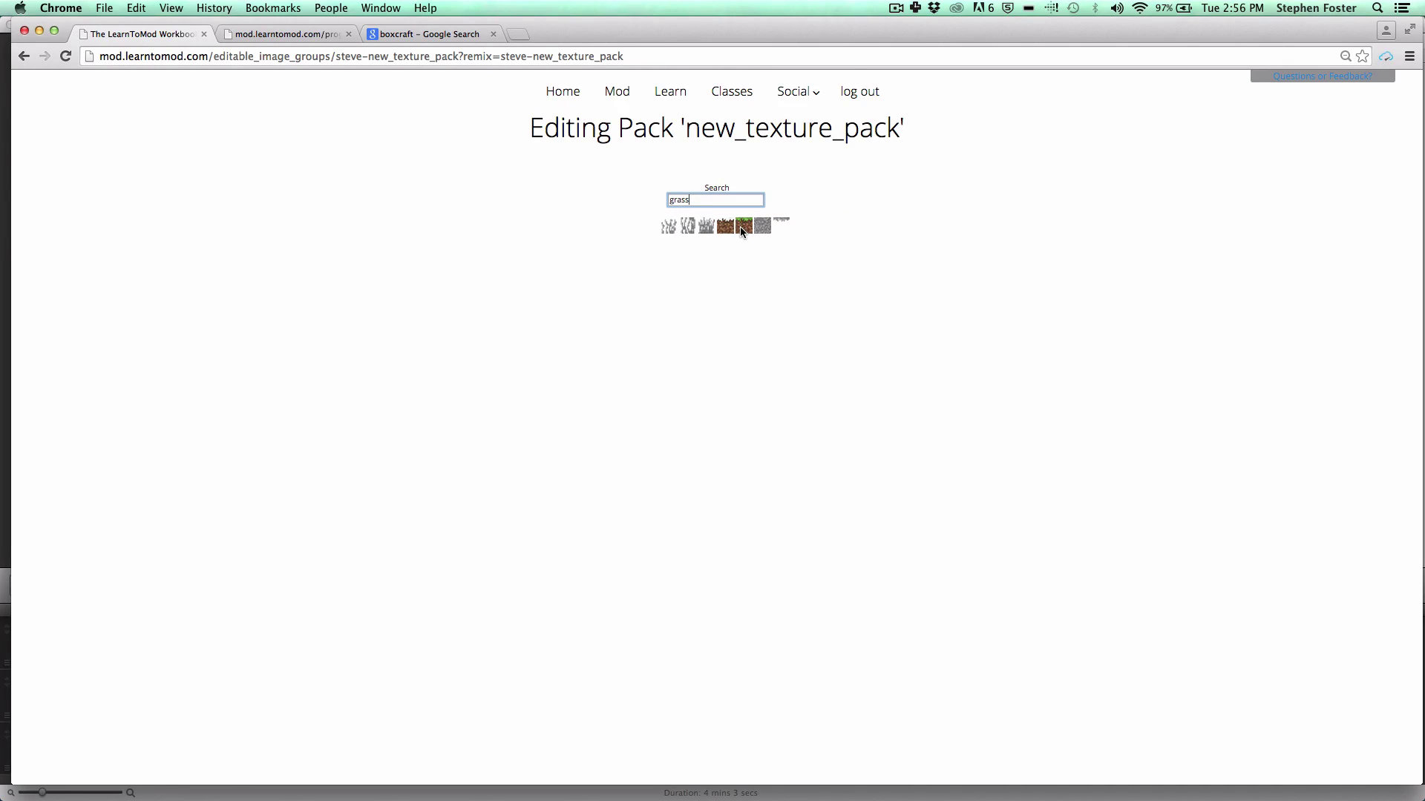
click(741, 226)
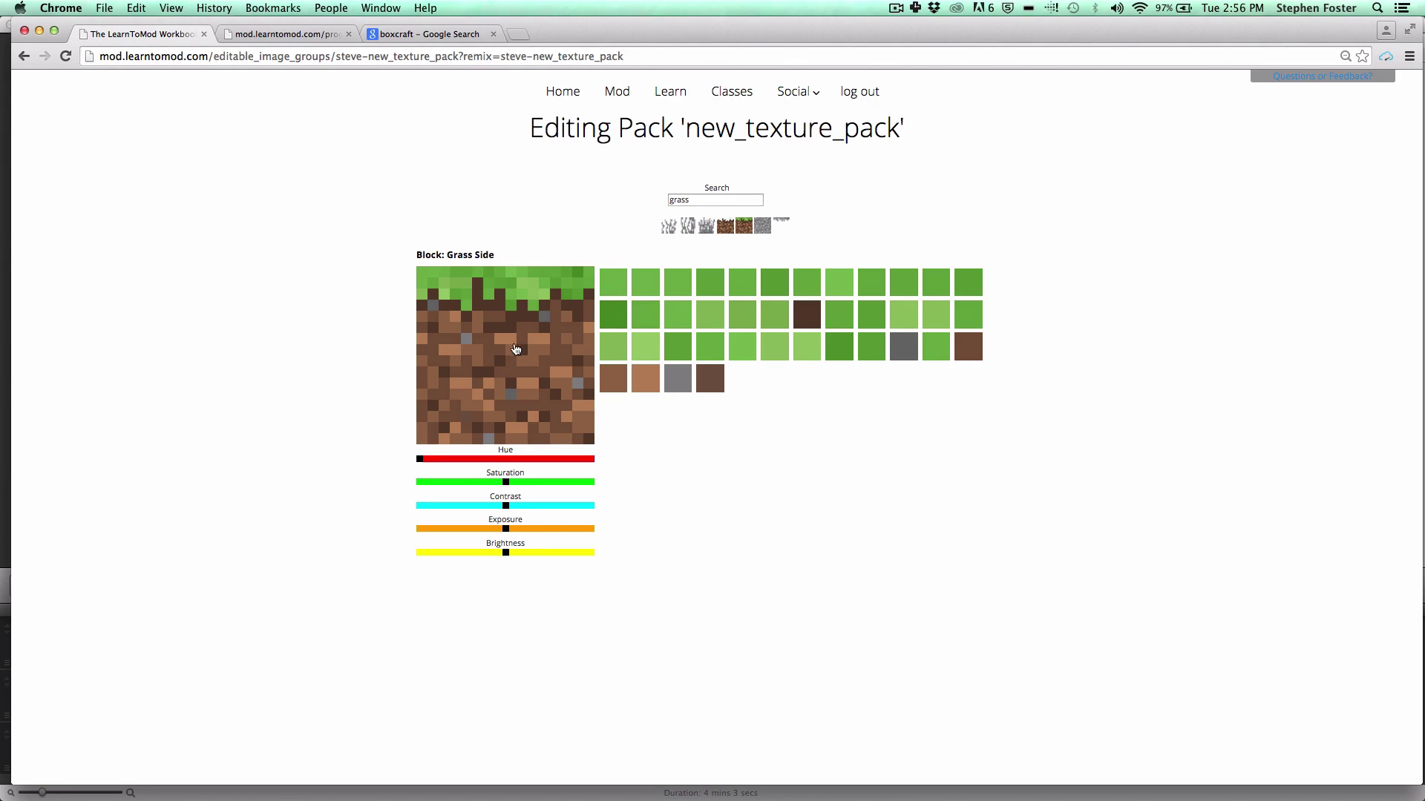
mouse_move(488, 328)
mouse_down()
mouse_move(528, 333)
mouse_move(501, 374)
mouse_up()
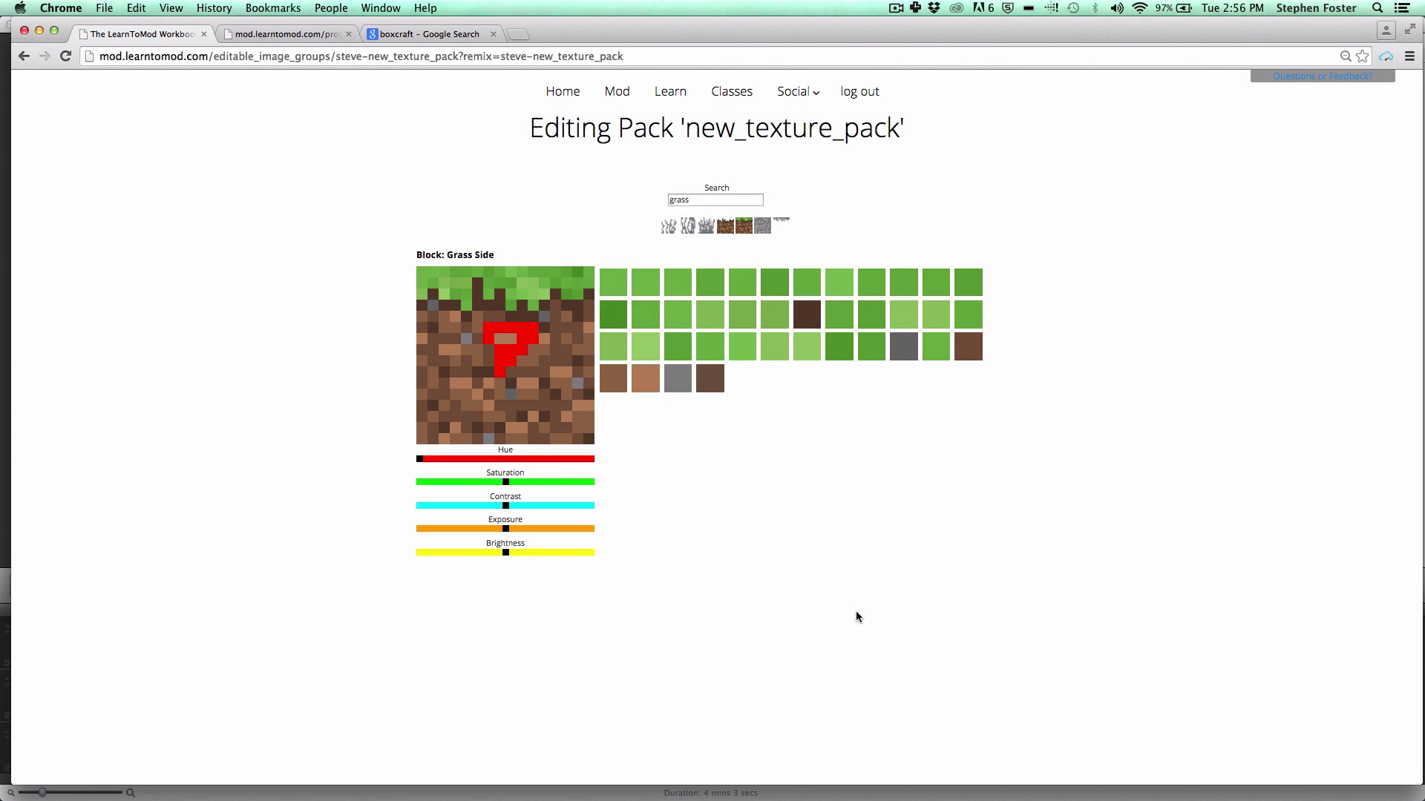
key(super+z)
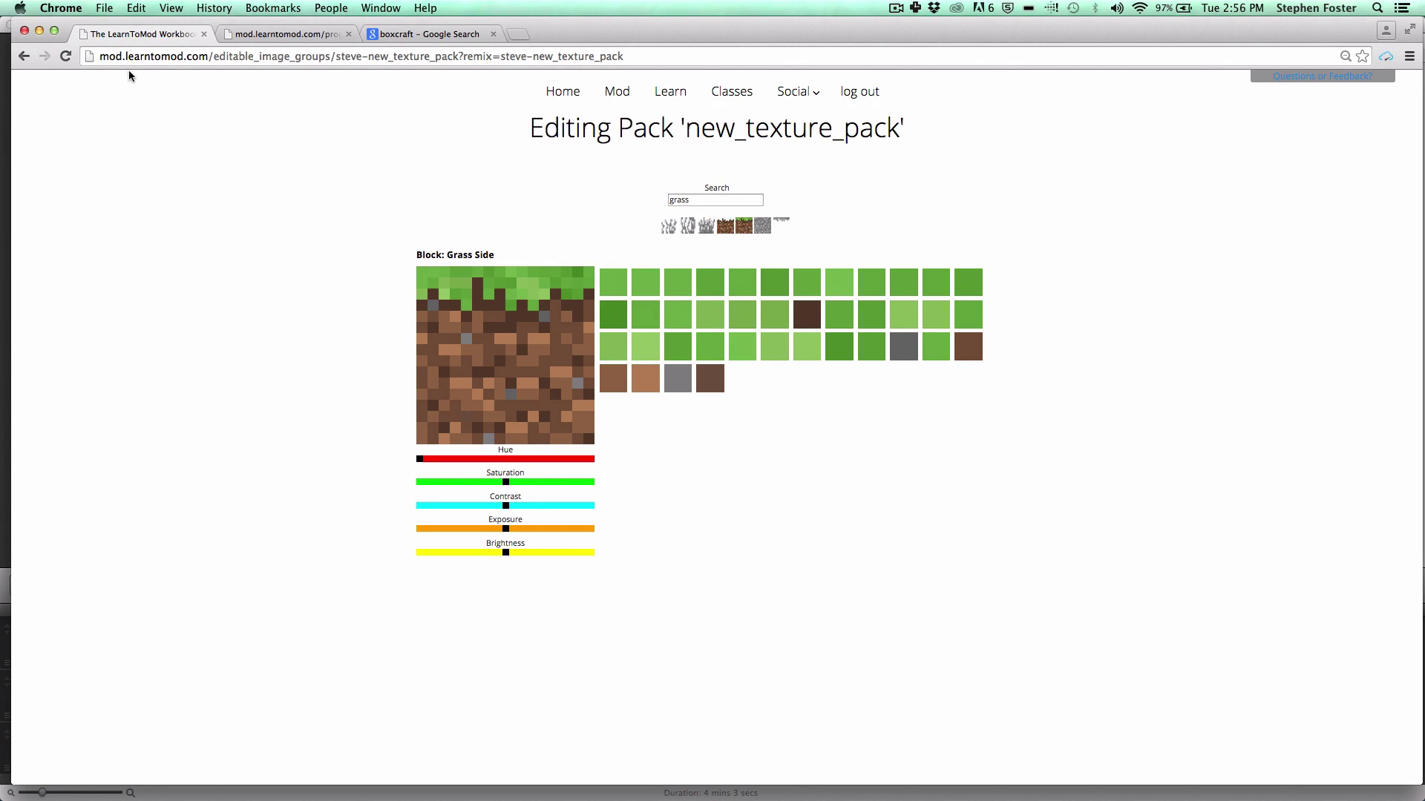
Step: Return to the list of texture packs and open the Demo Pack page
click(24, 57)
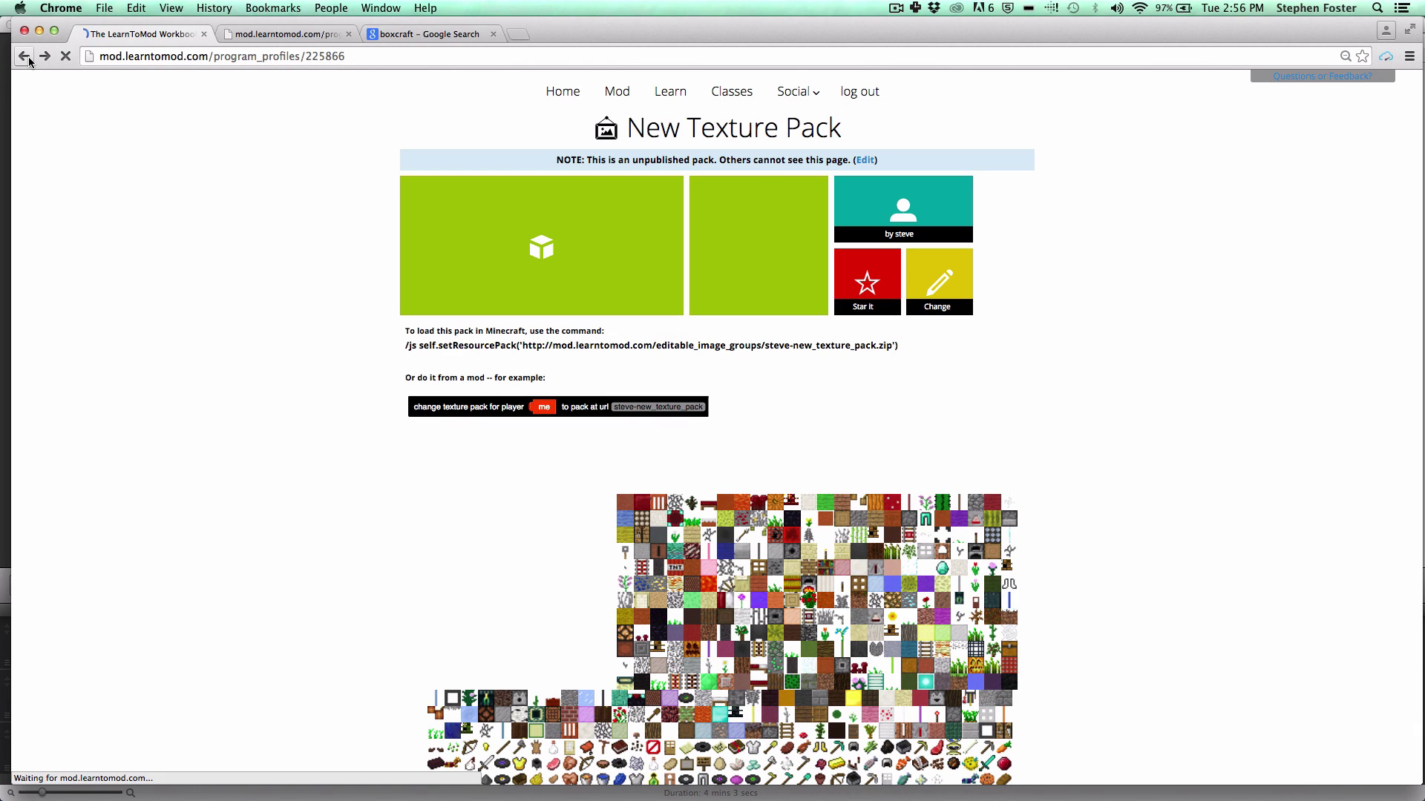
click(25, 57)
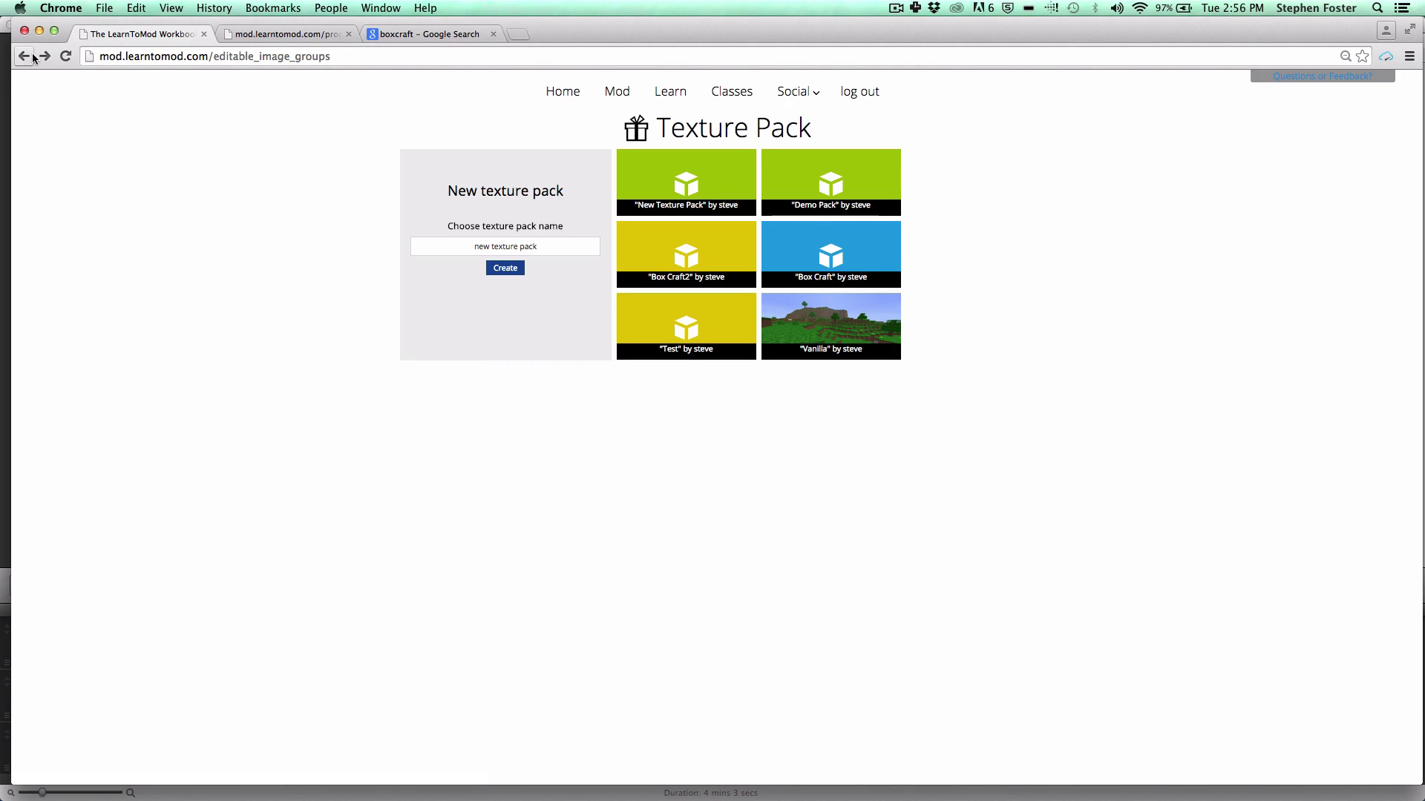
click(819, 199)
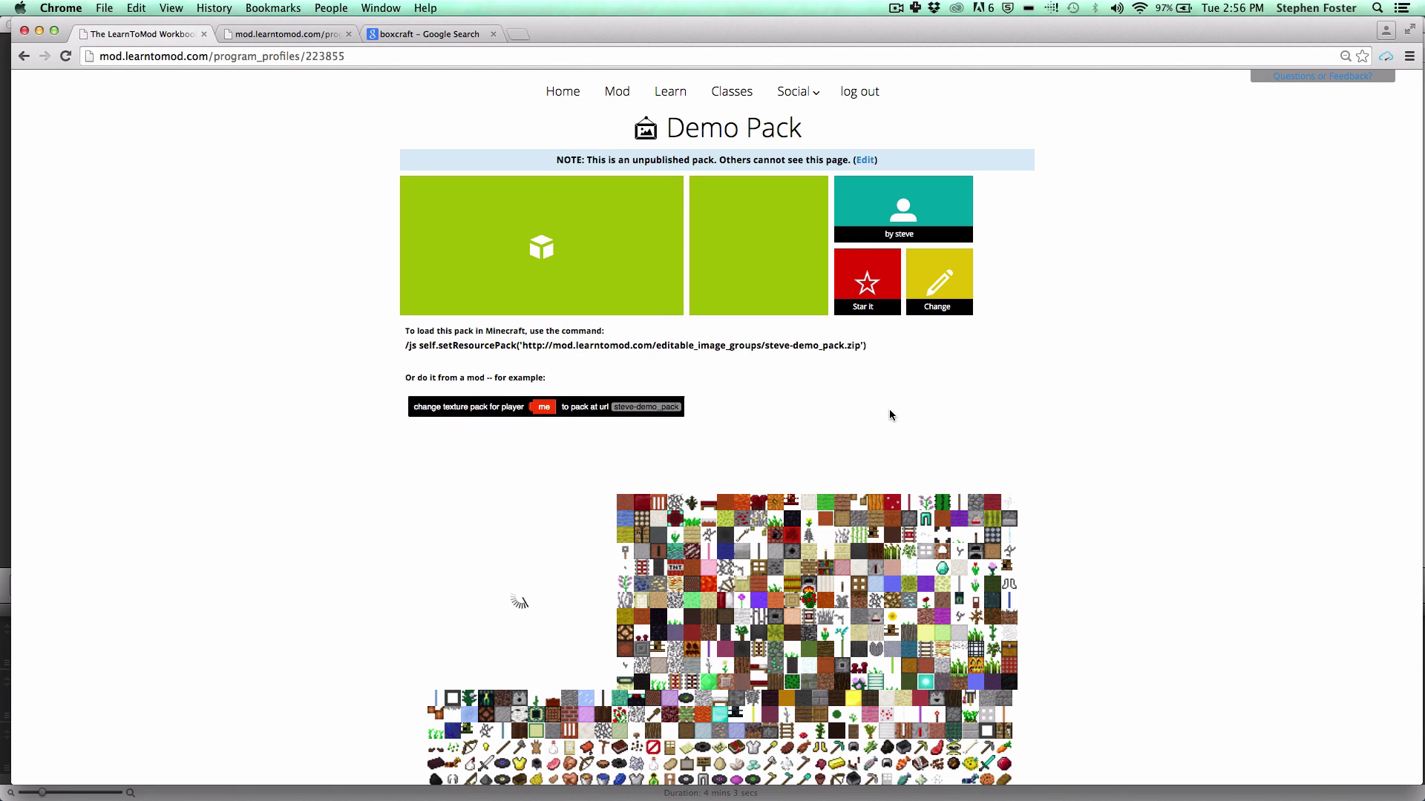
Step: Move the main function lower in the demo_pack mod's workspace and inspect the pack URL in its change texture pack block
click(453, 408)
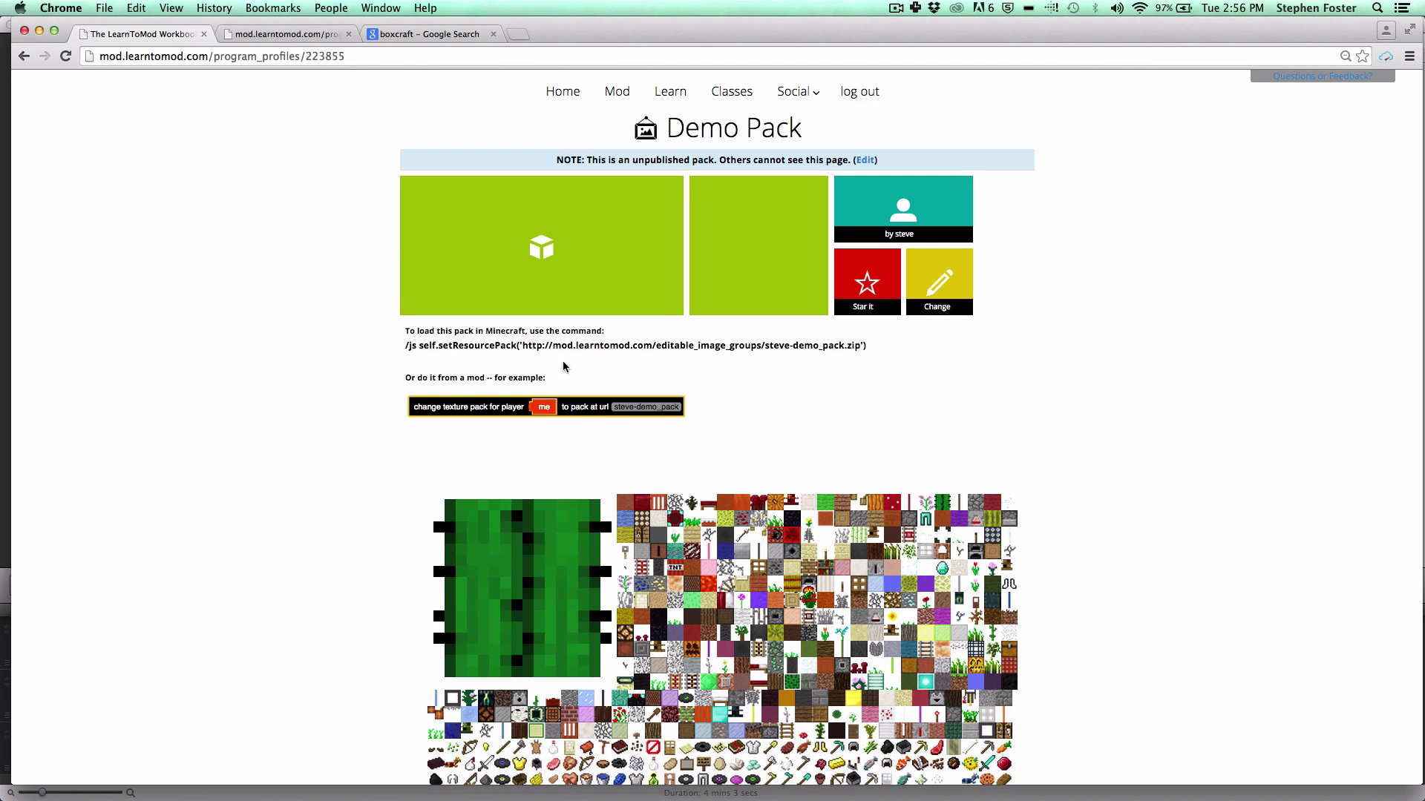
click(541, 237)
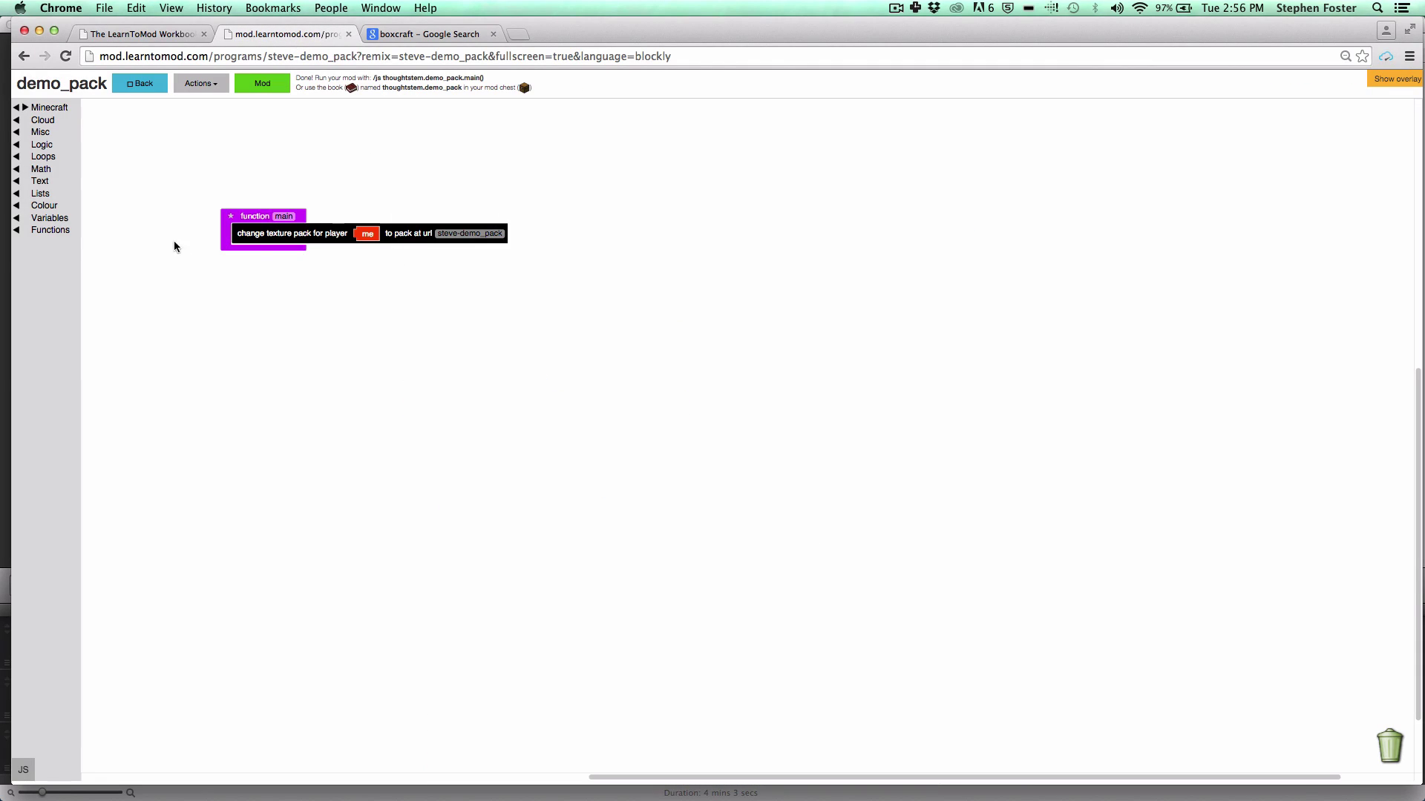
drag(273, 220, 320, 308)
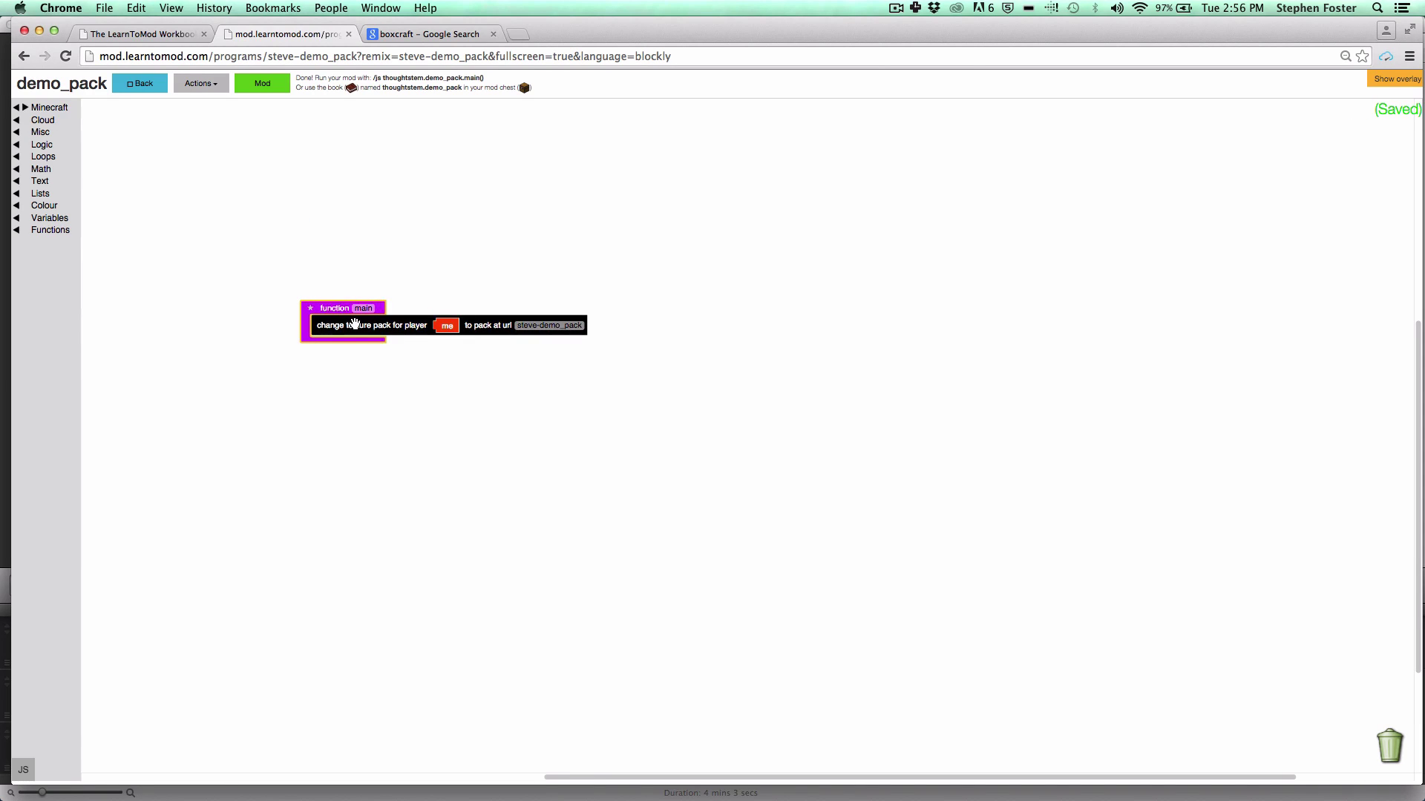
click(338, 326)
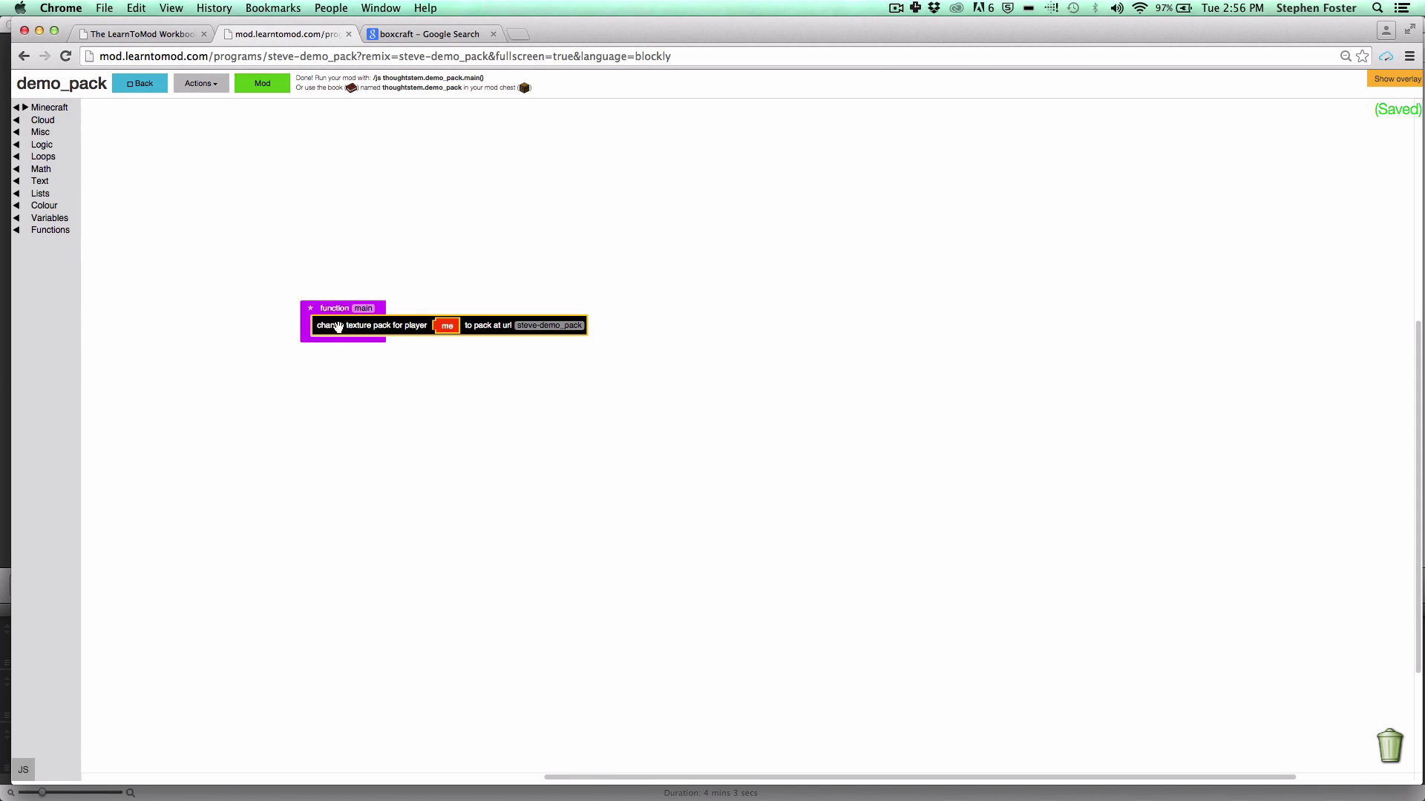
click(541, 326)
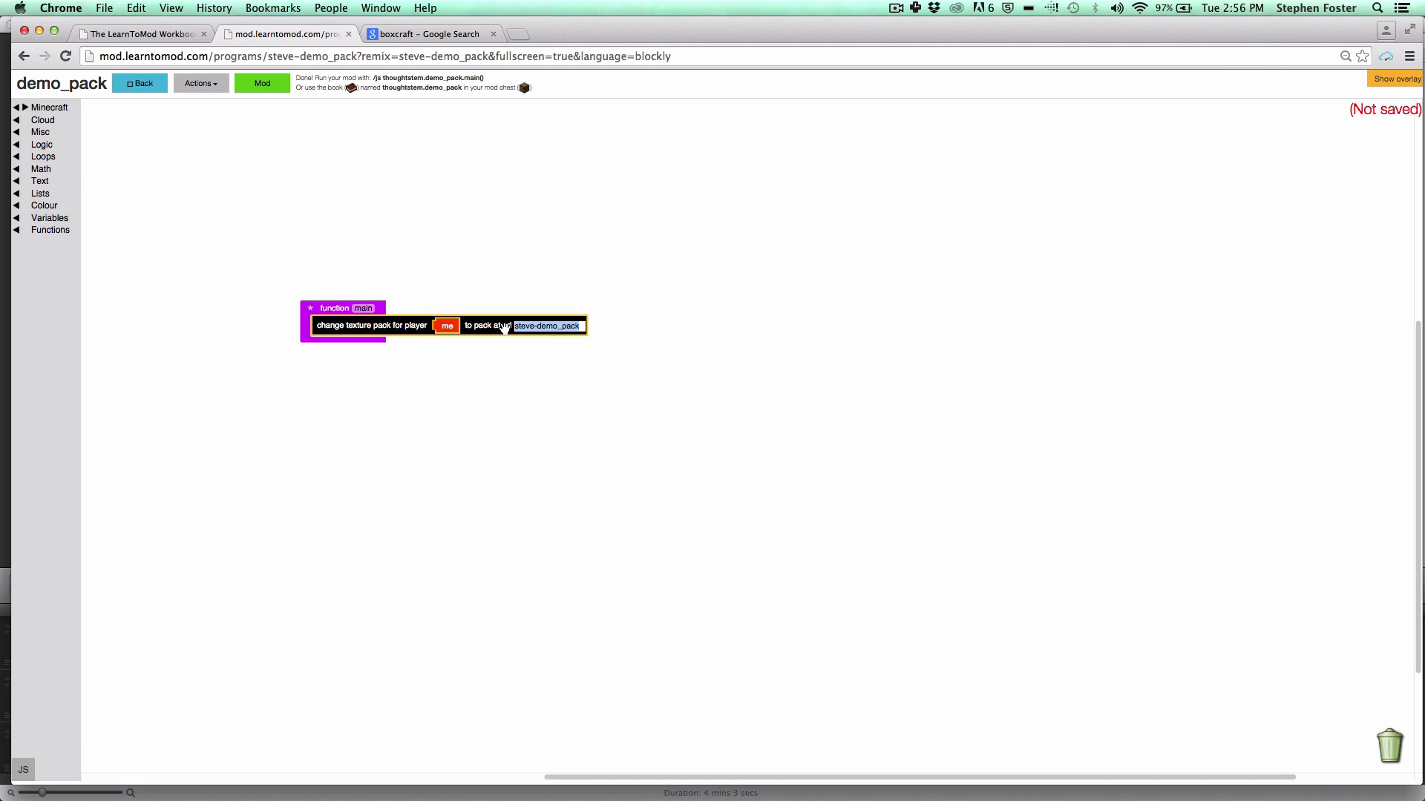
click(631, 375)
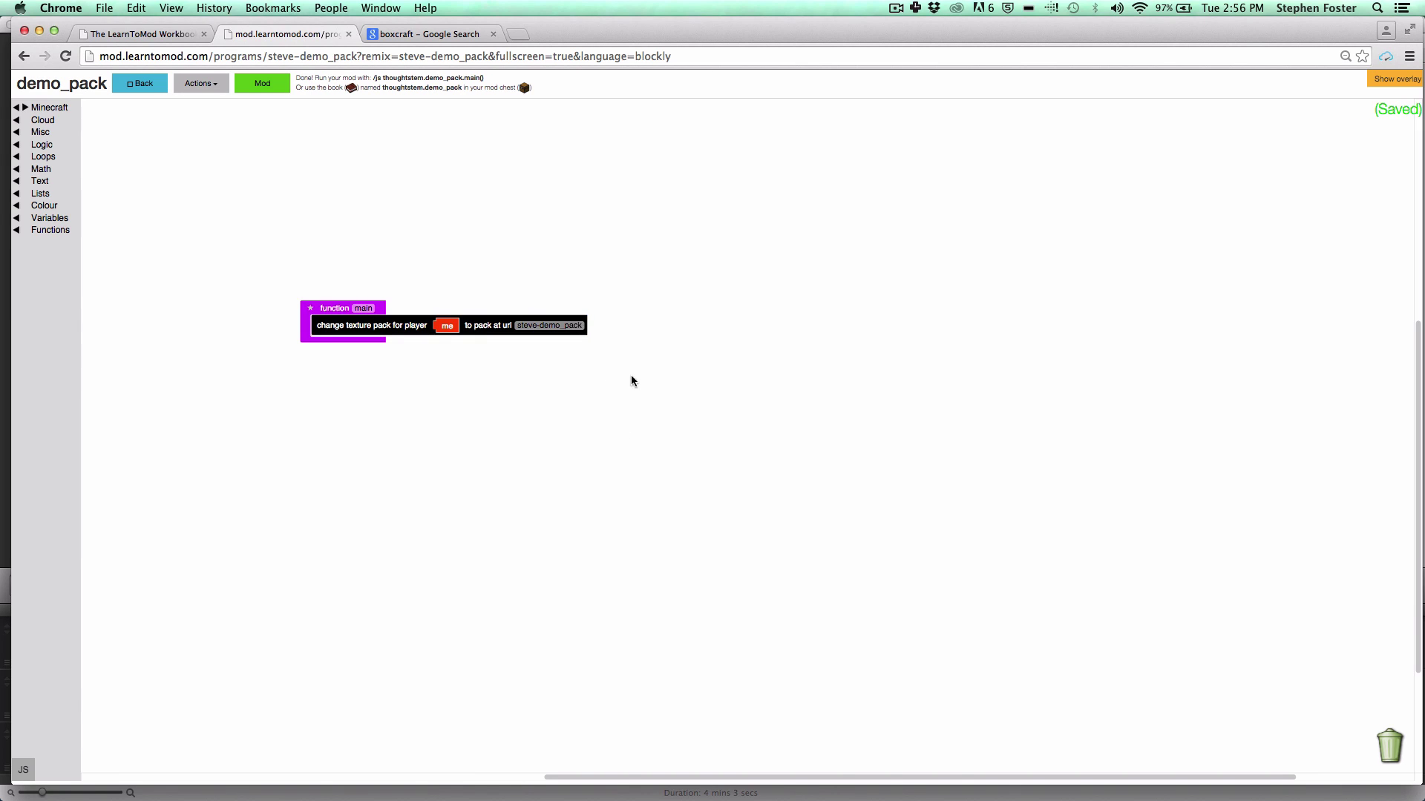
Step: Open the Demo Pack for editing and select its Grass Side block by searching for grass
click(132, 33)
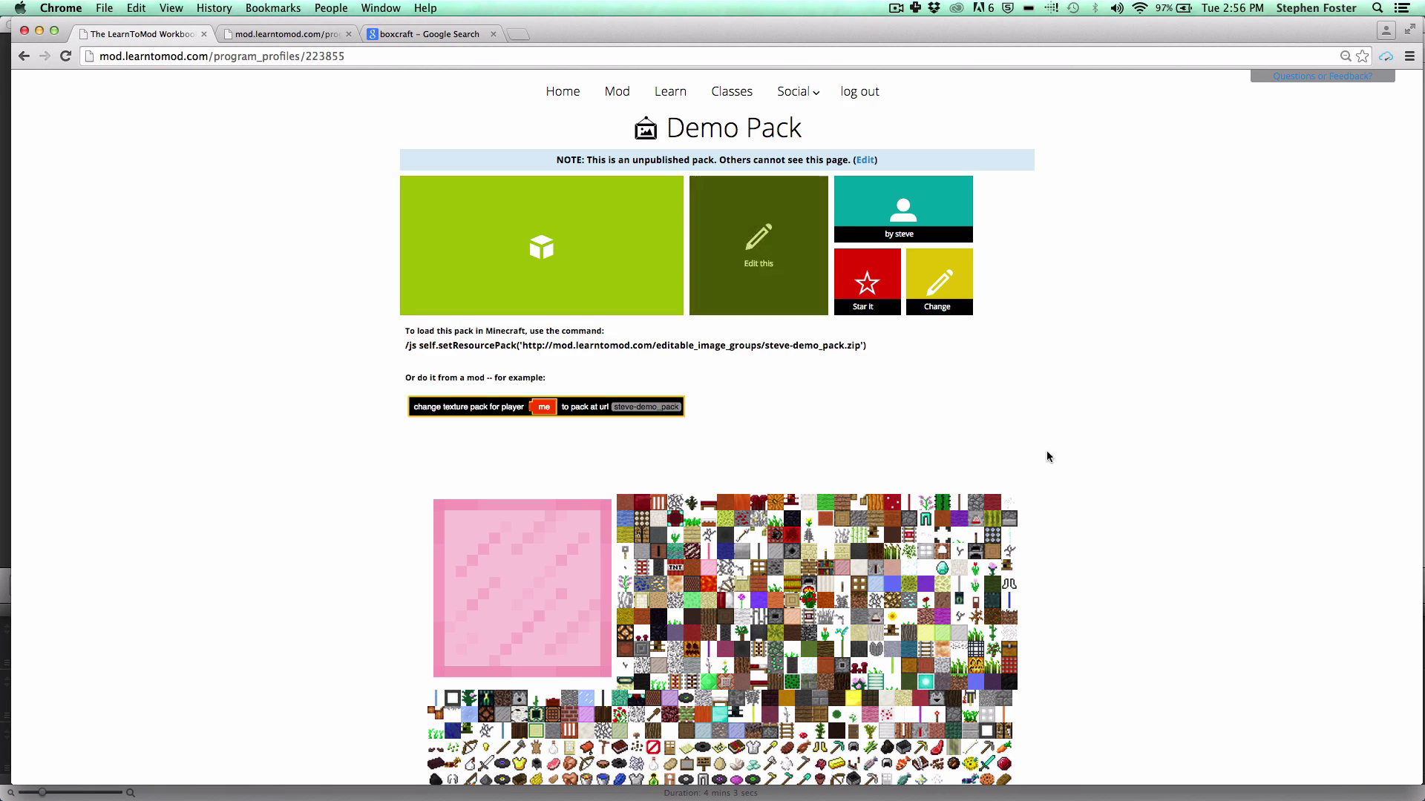
click(314, 37)
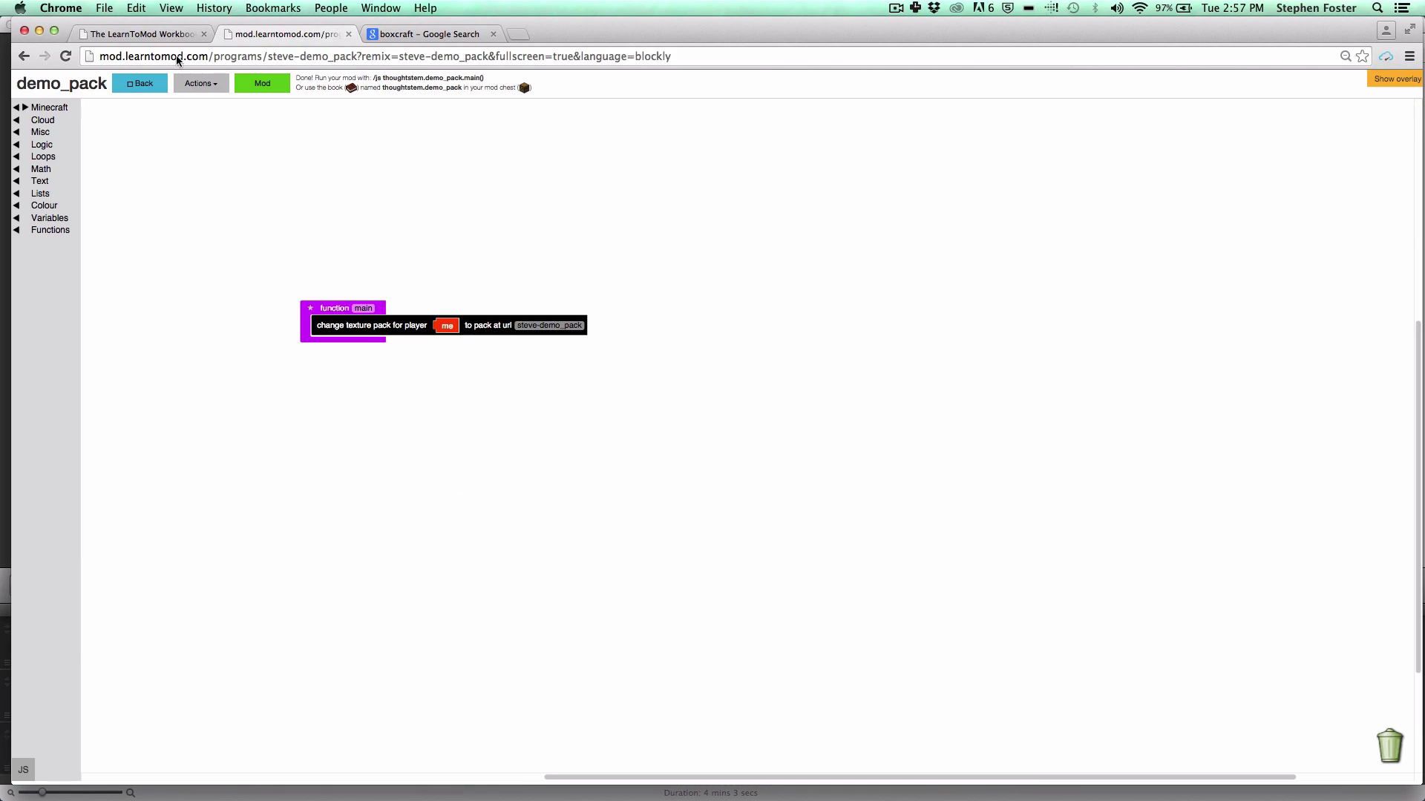
click(143, 41)
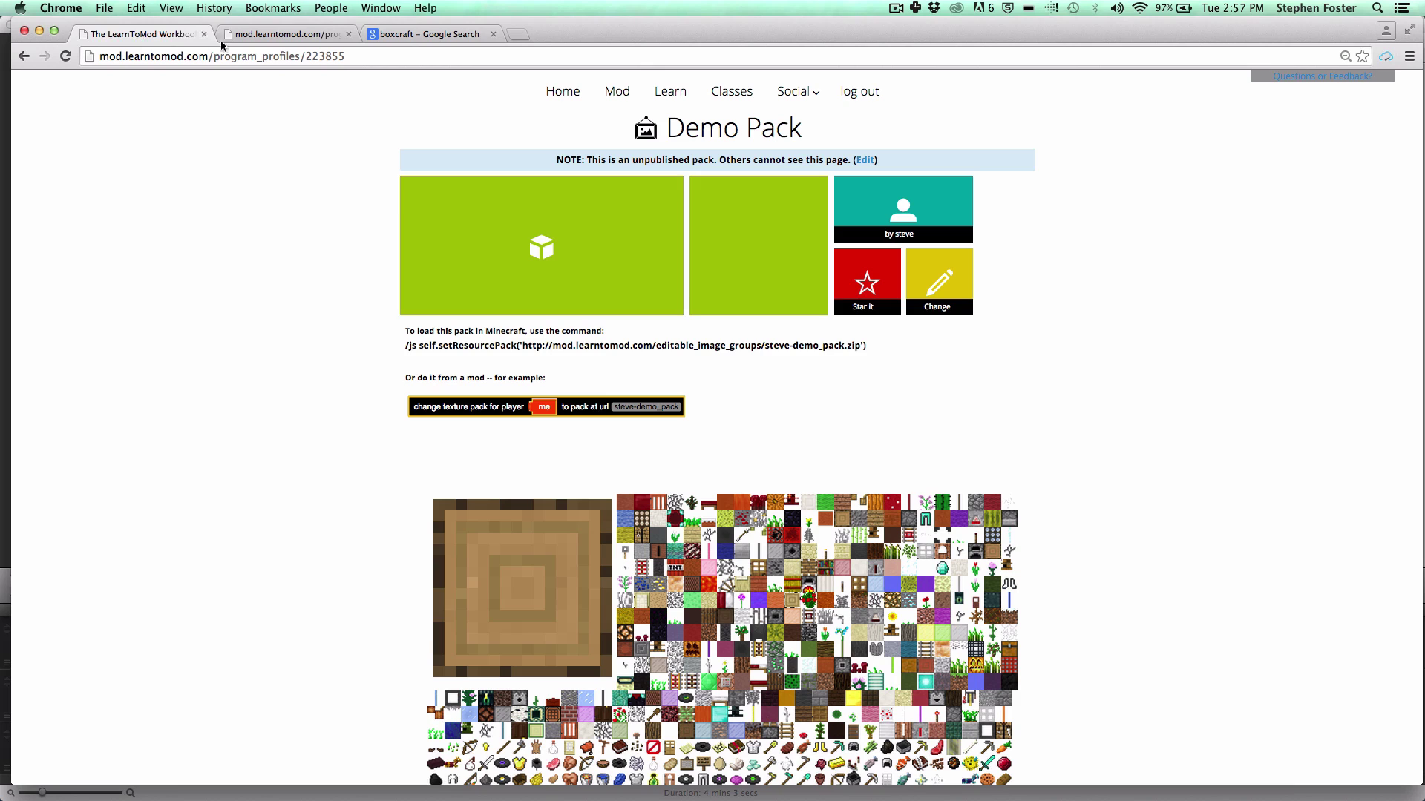
click(927, 290)
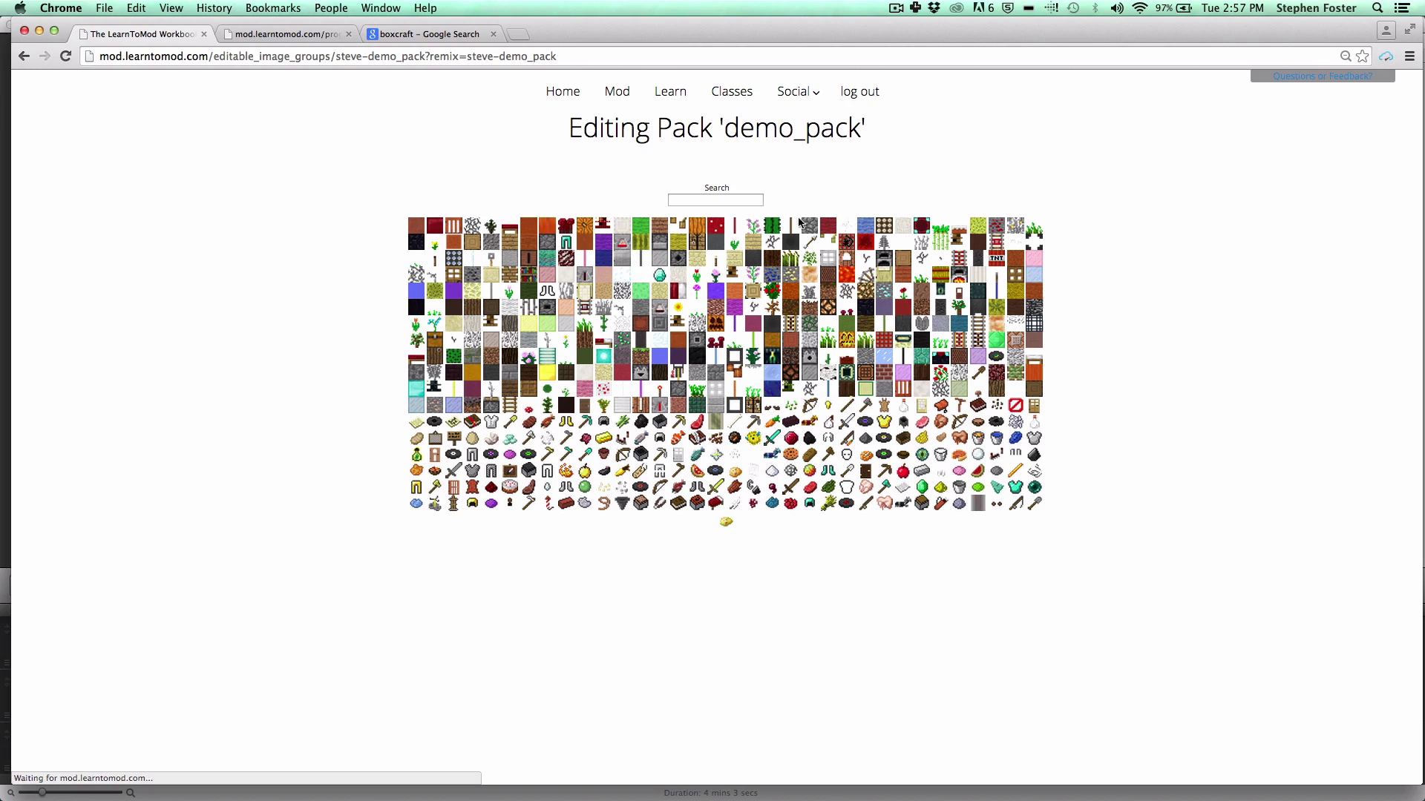
click(716, 198)
text(g)
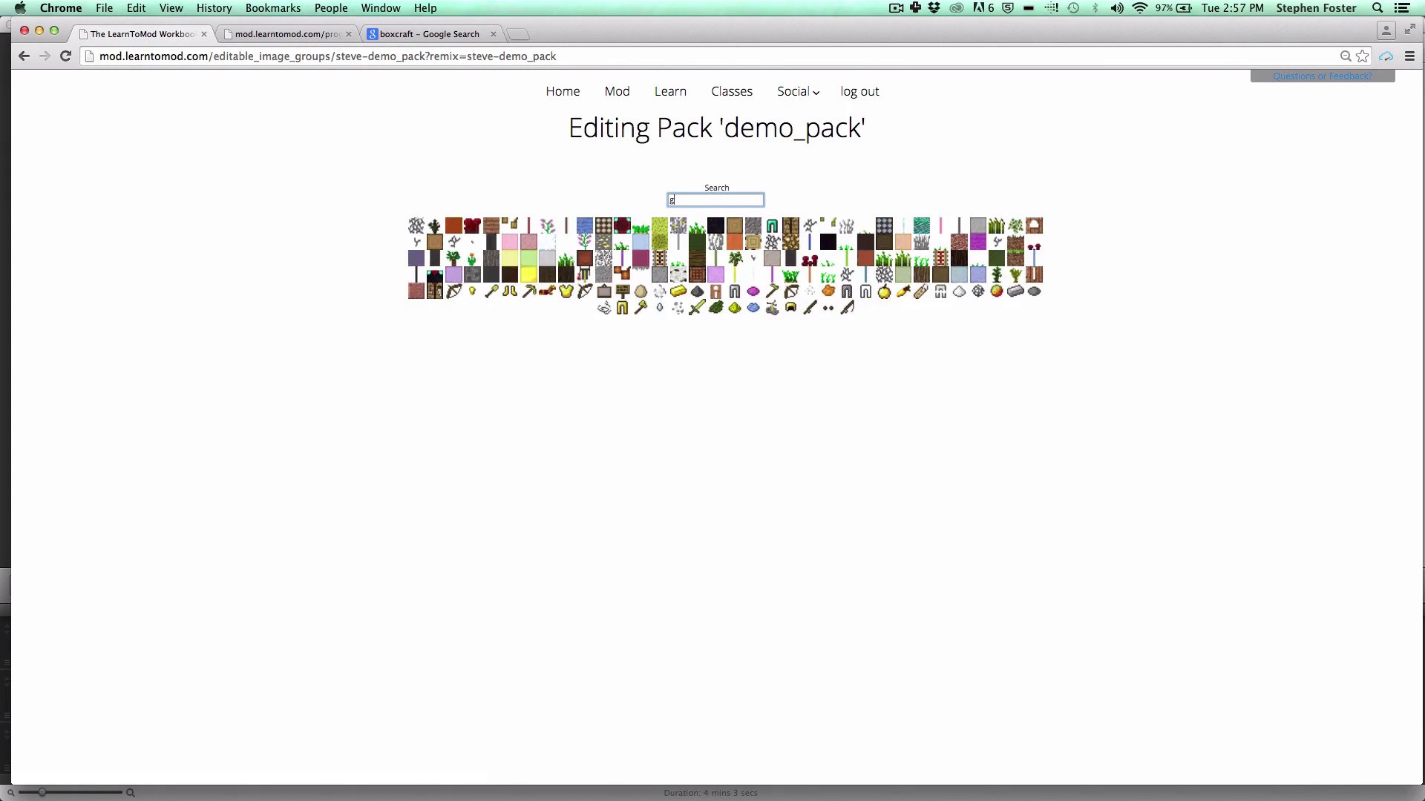
text(rass)
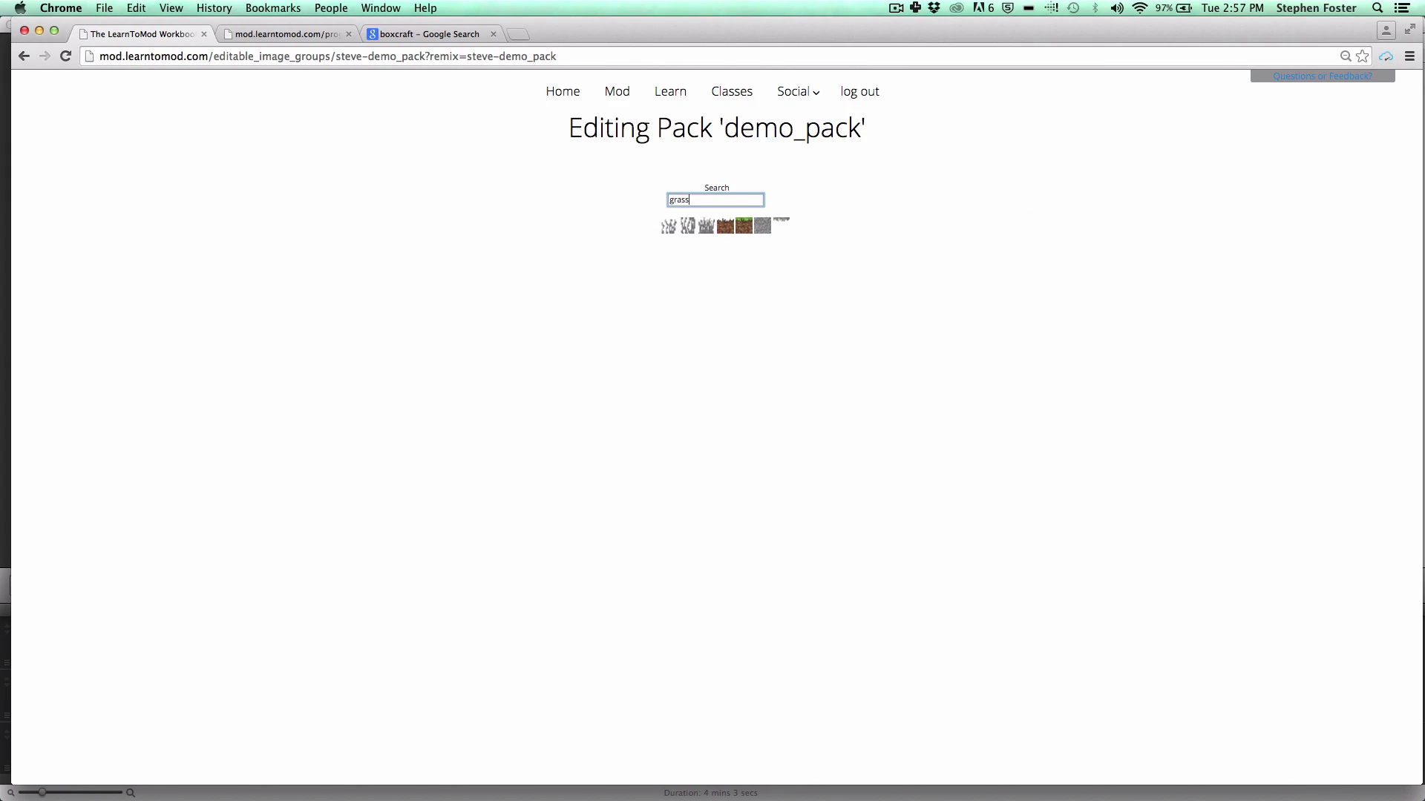
click(742, 229)
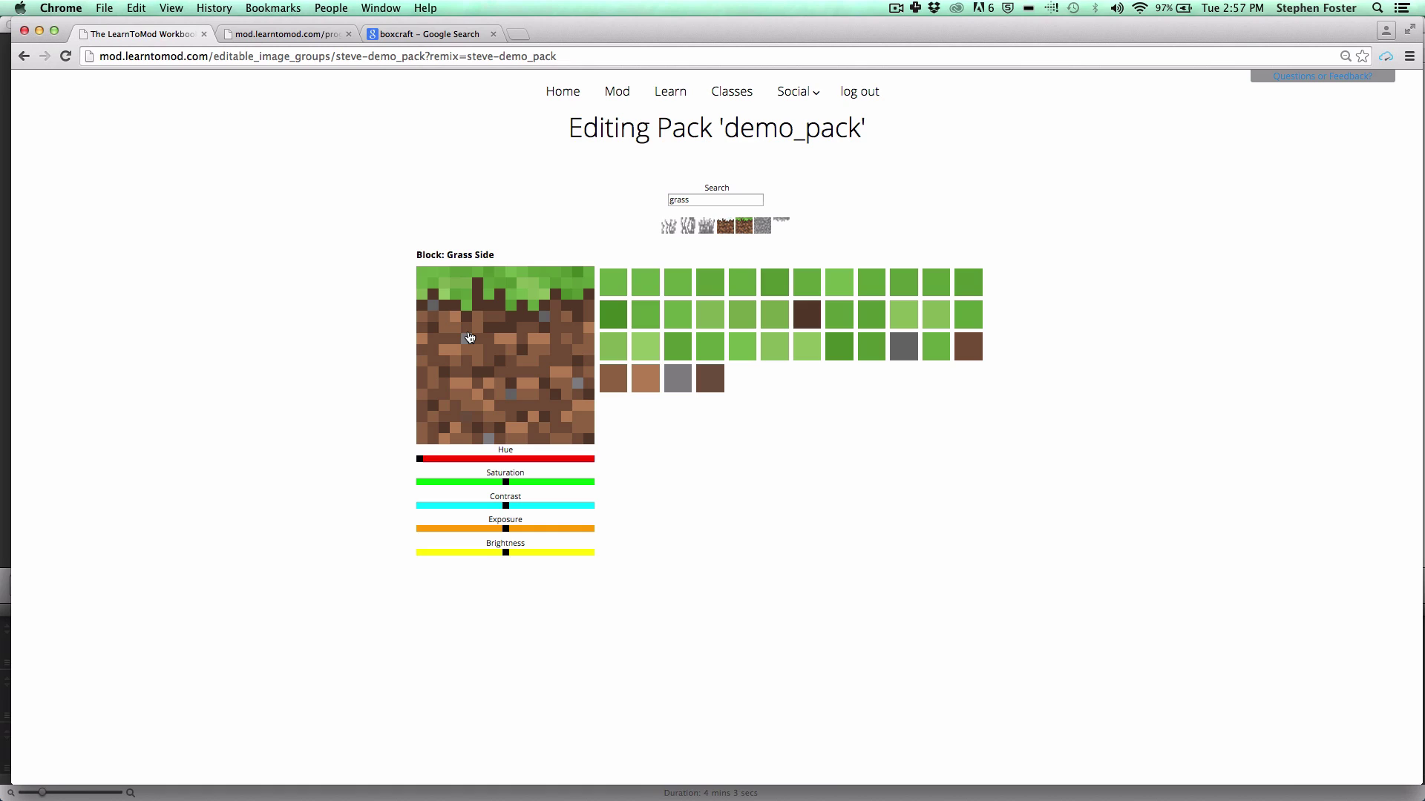
Step: Paint a face on the Grass Side dirt with two square red eyes and a straight red mouth
drag(470, 335, 479, 346)
drag(471, 395, 558, 404)
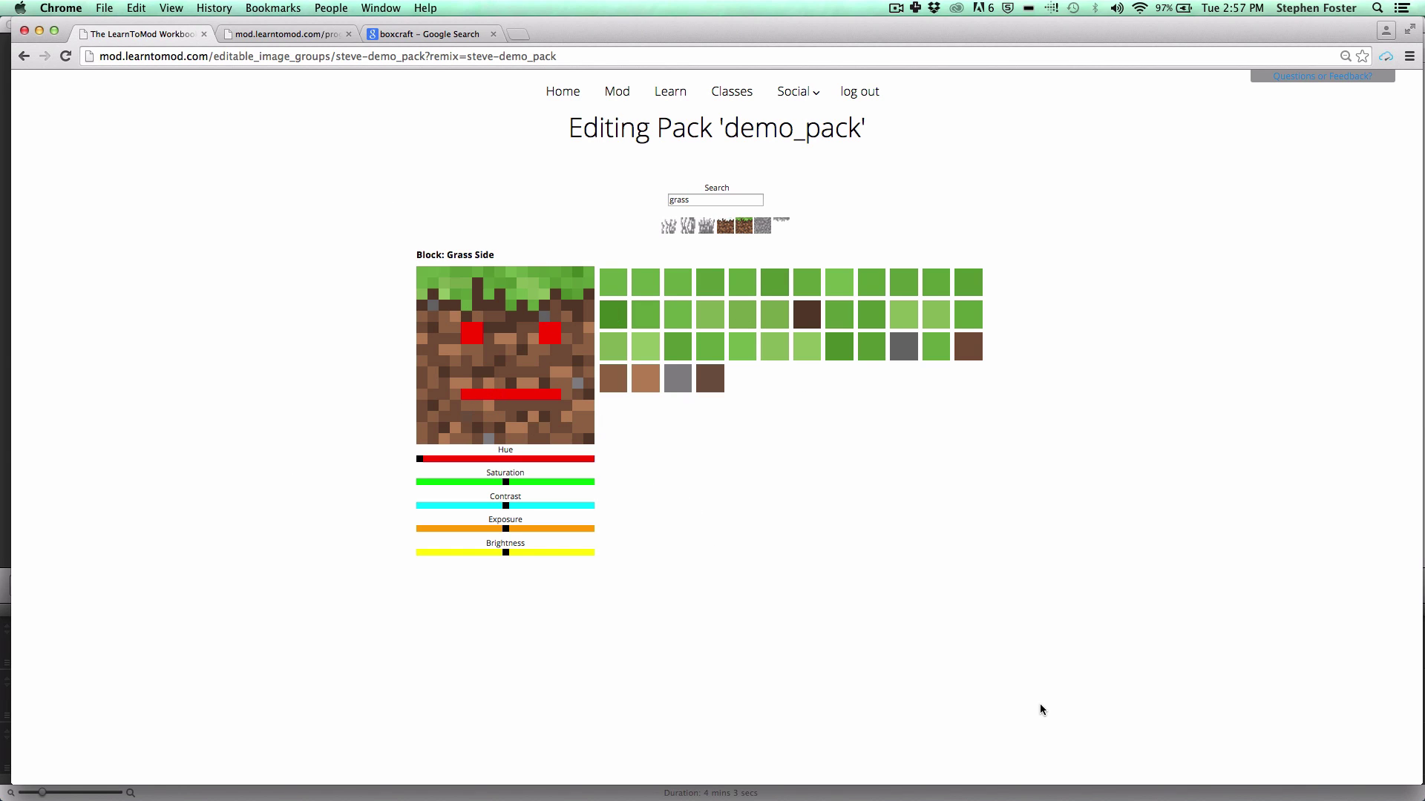
Step: Switch to the running Minecraft 1.8.7 game window
key(ctrl+Up)
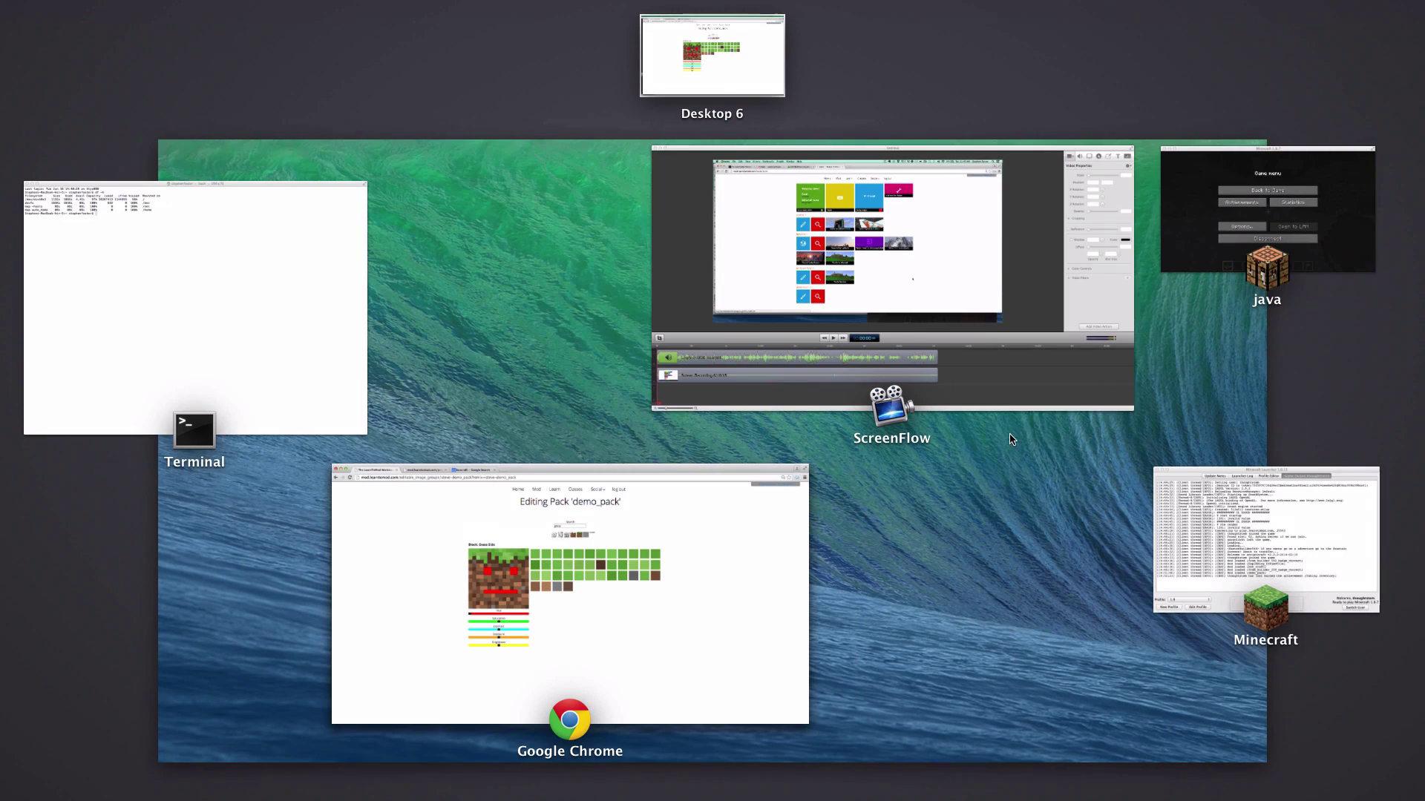
click(1345, 241)
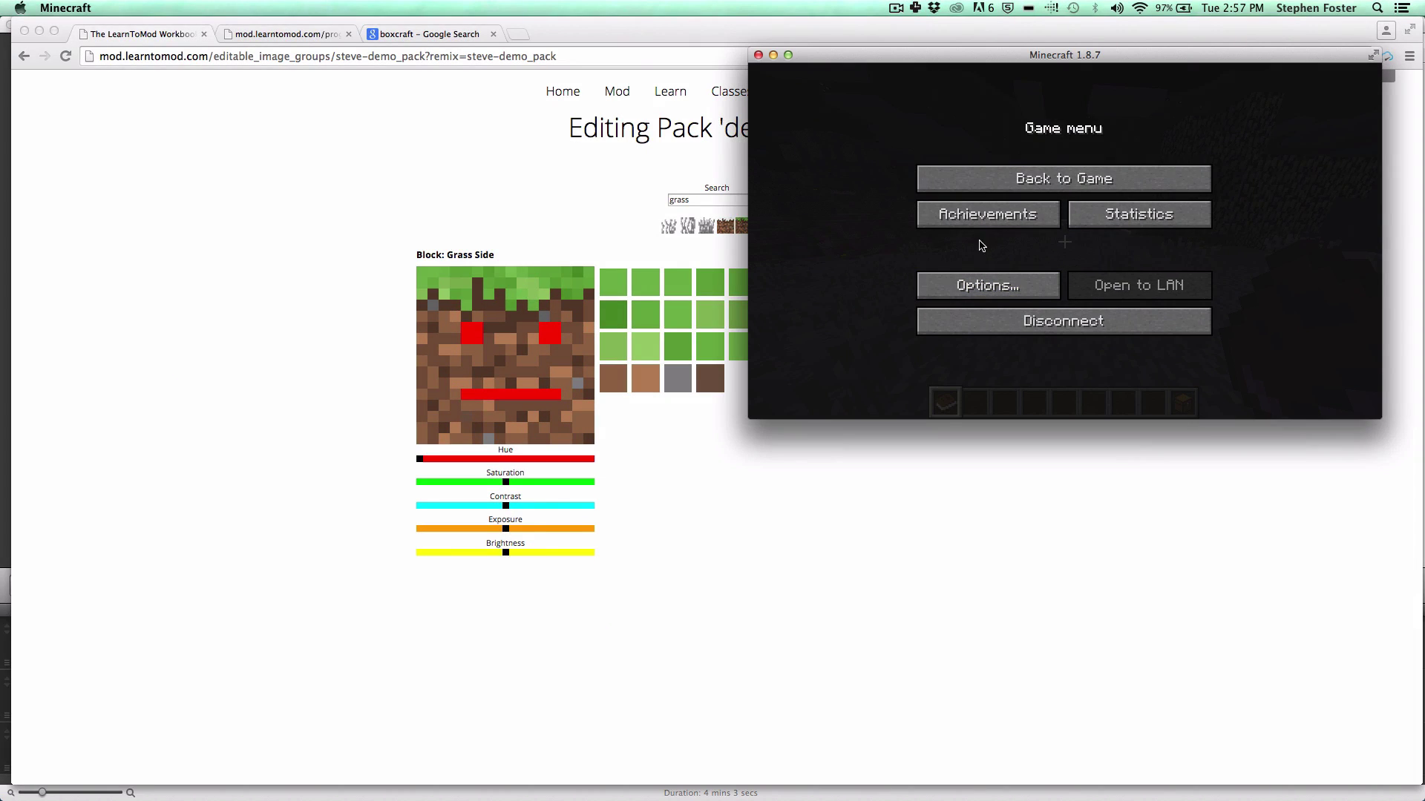
Step: Resume the game and set the world time to day with the command /time set day
click(1001, 194)
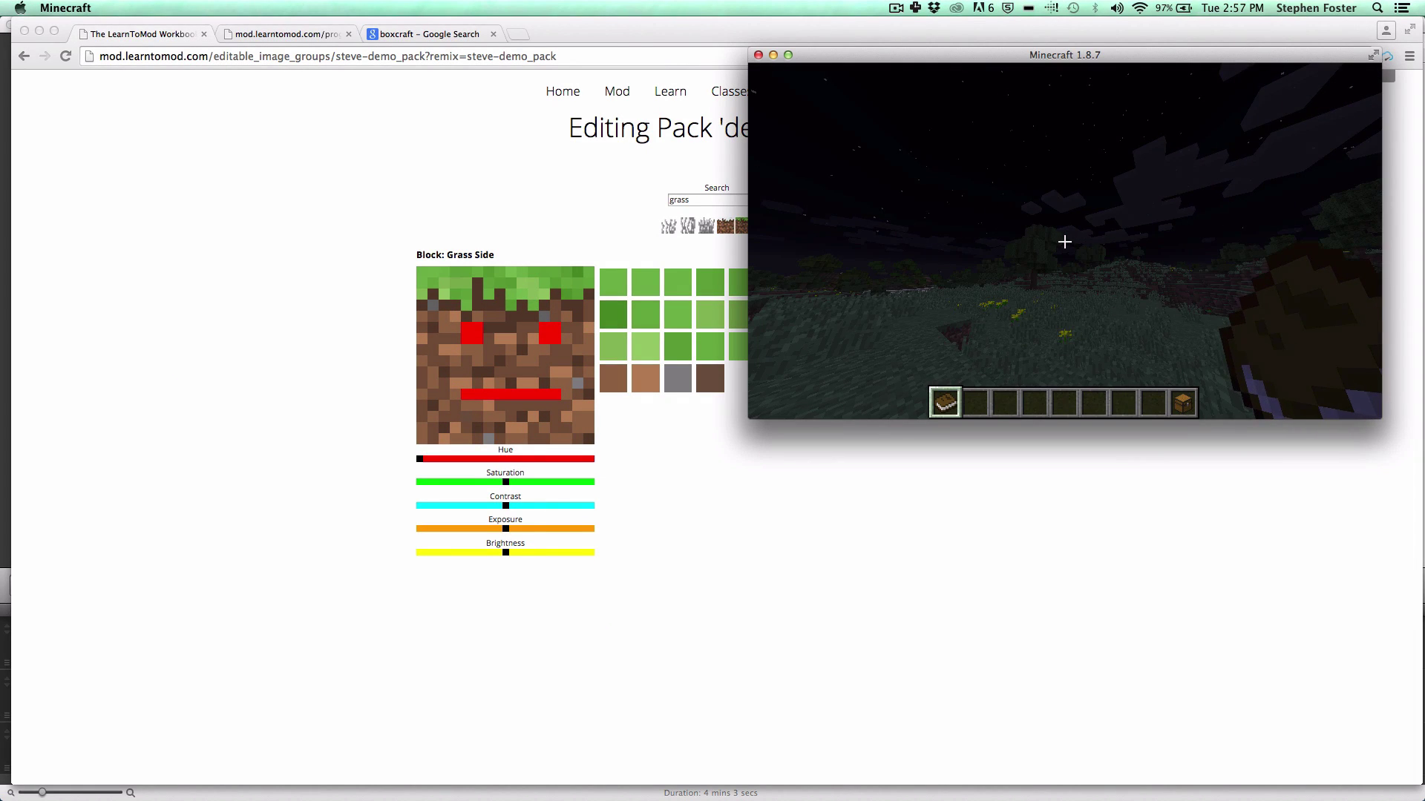
key(slash)
text(time set)
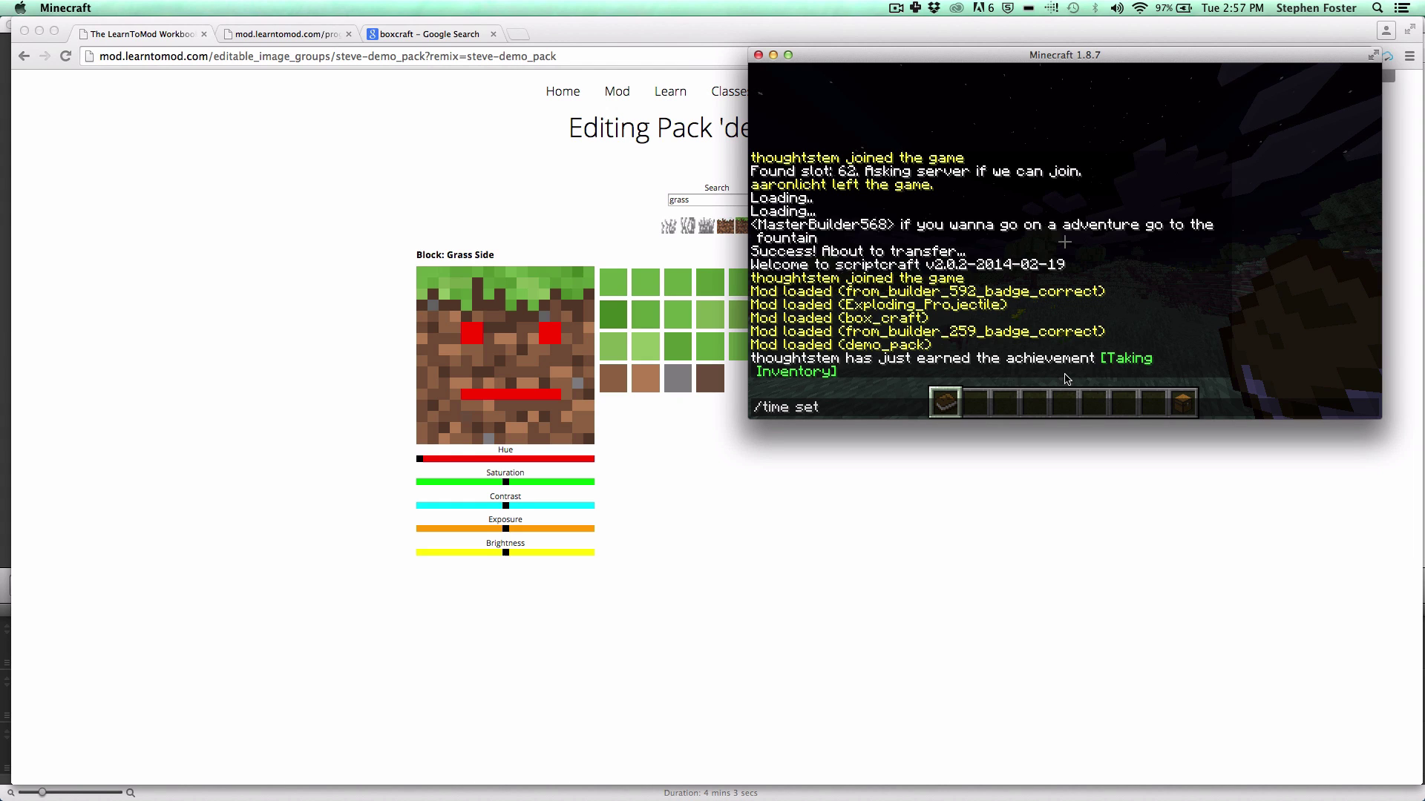
text( day)
key(Return)
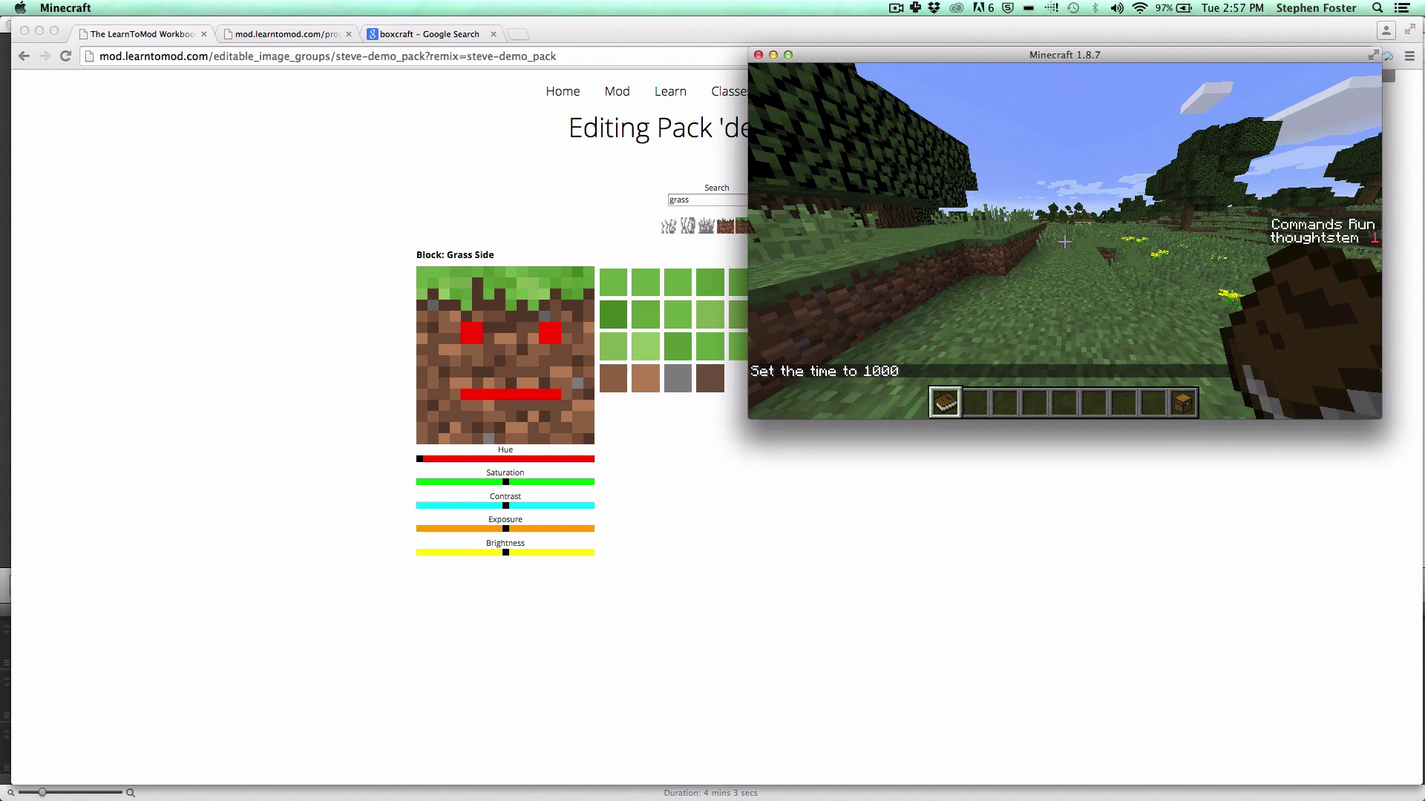
Step: Hold the demo_pack book and use it near the exposed dirt ledge to load the texture pack
scroll(1064, 242, down, 2)
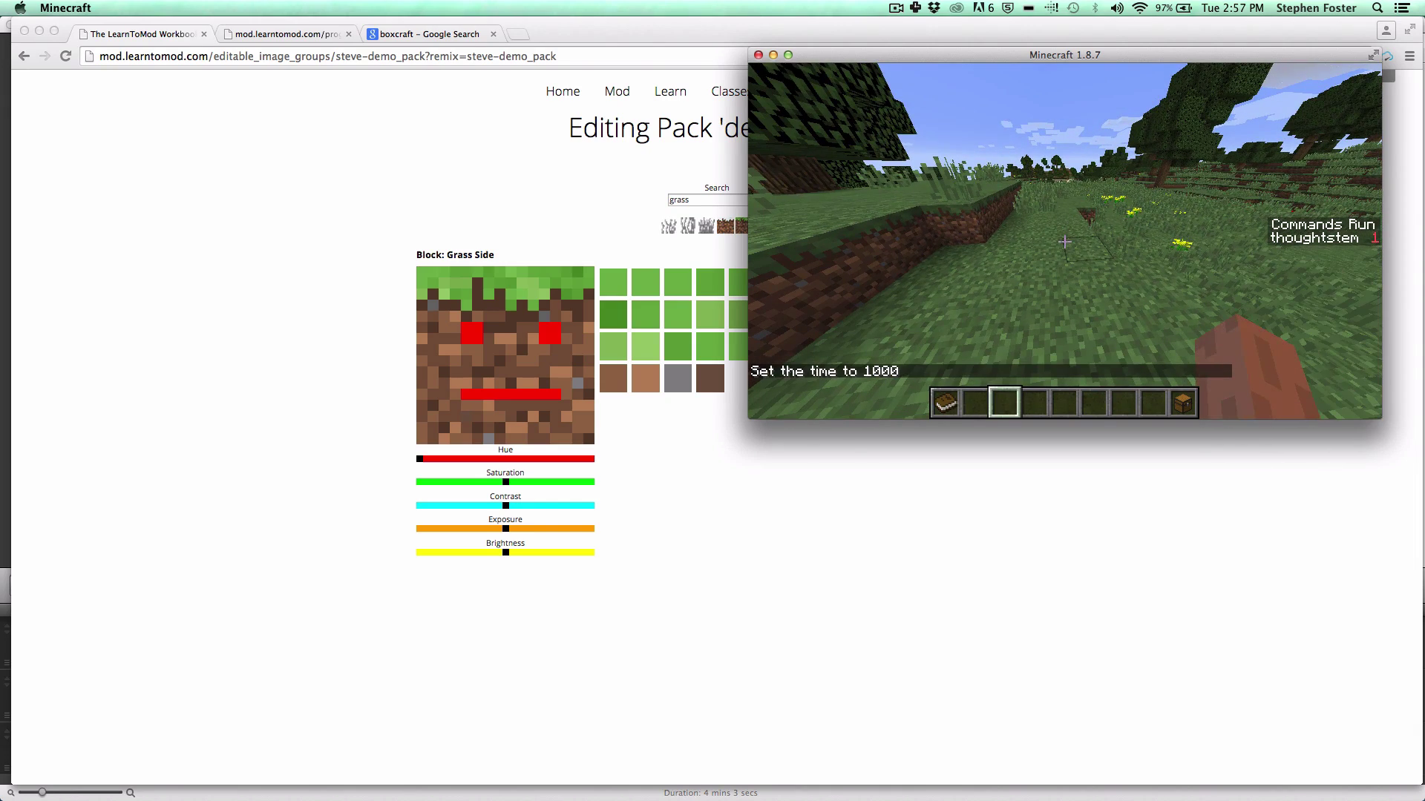
scroll(1064, 242, up, 2)
key(s)
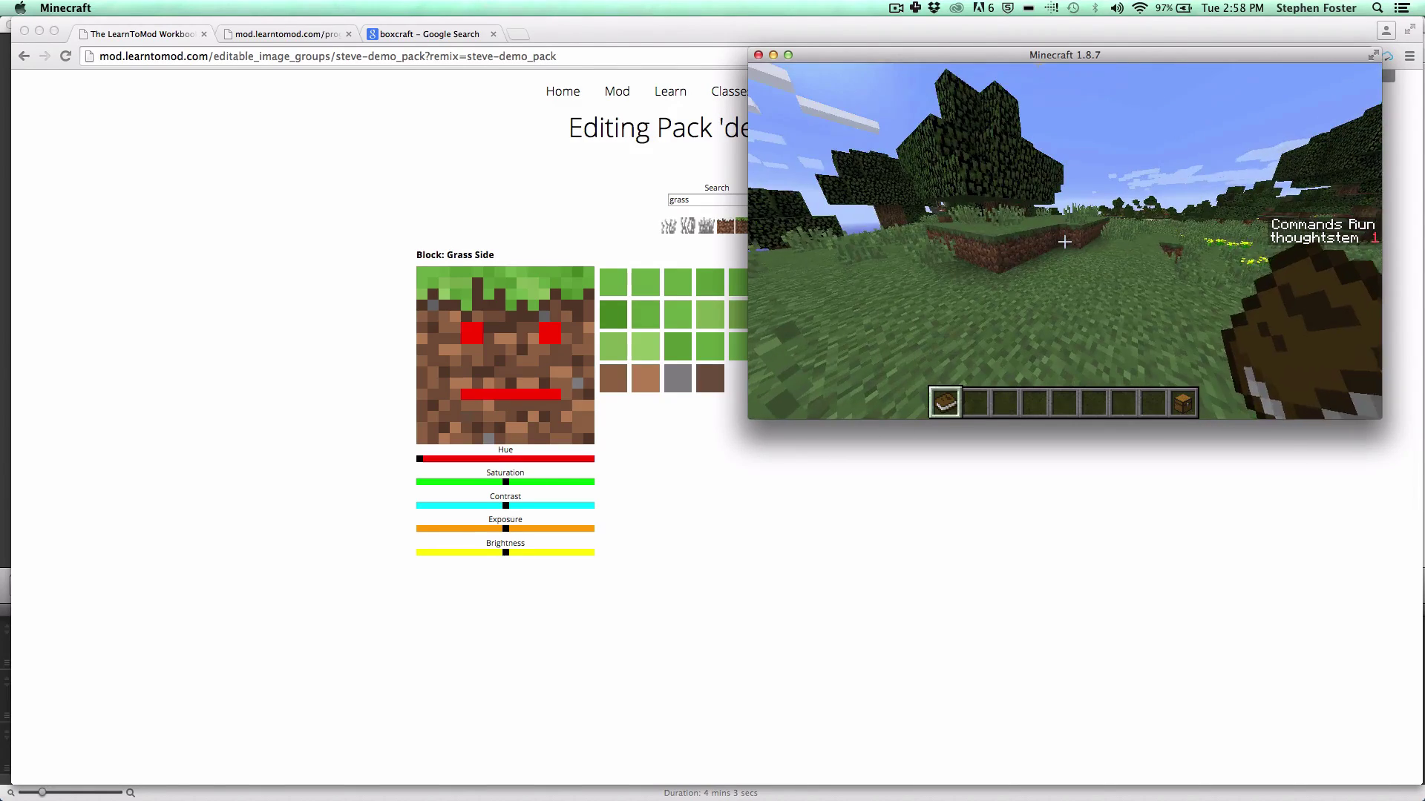
click(1064, 241)
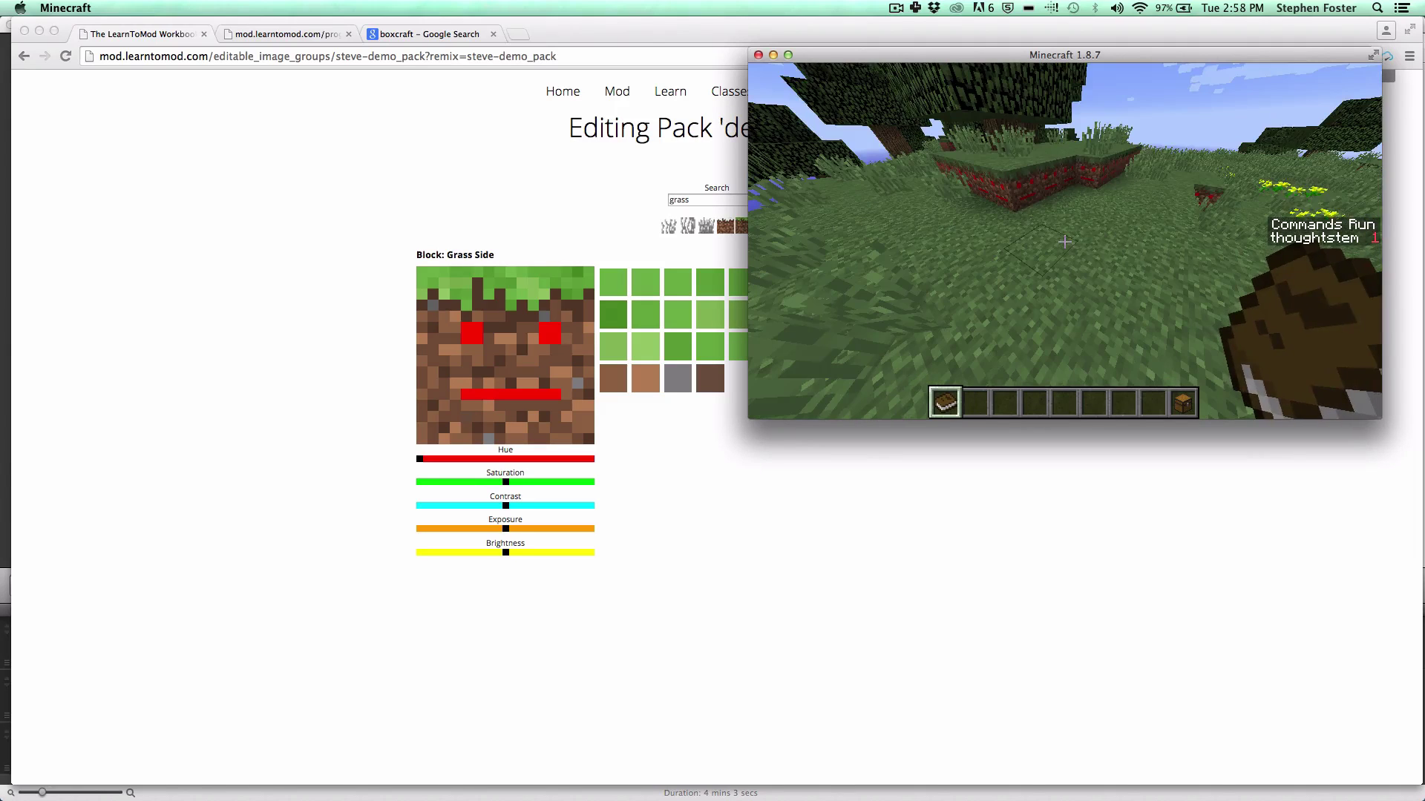
Step: Walk around the ledge, dig into the ground with an empty hand and examine the face on the grass blocks' sides
key(w)
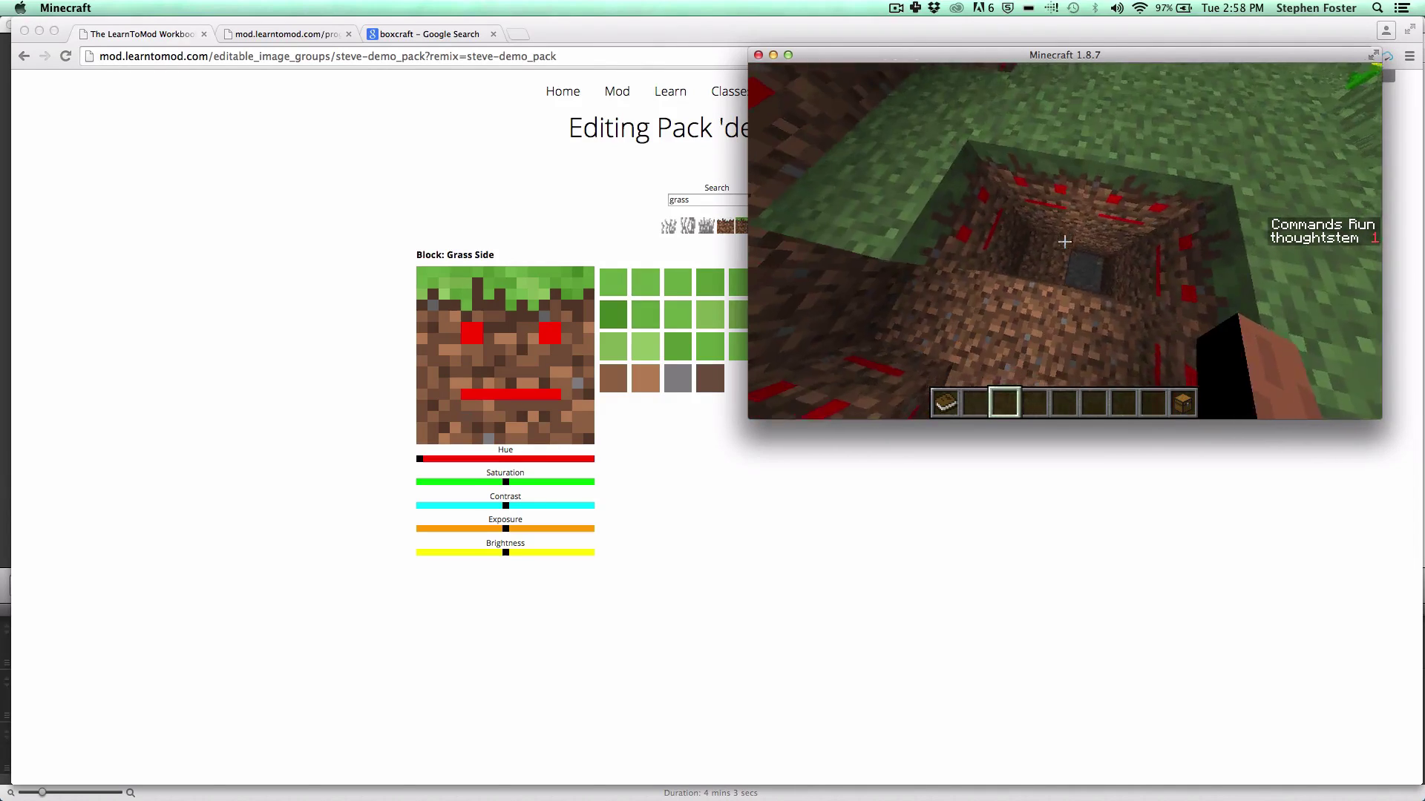
key(s)
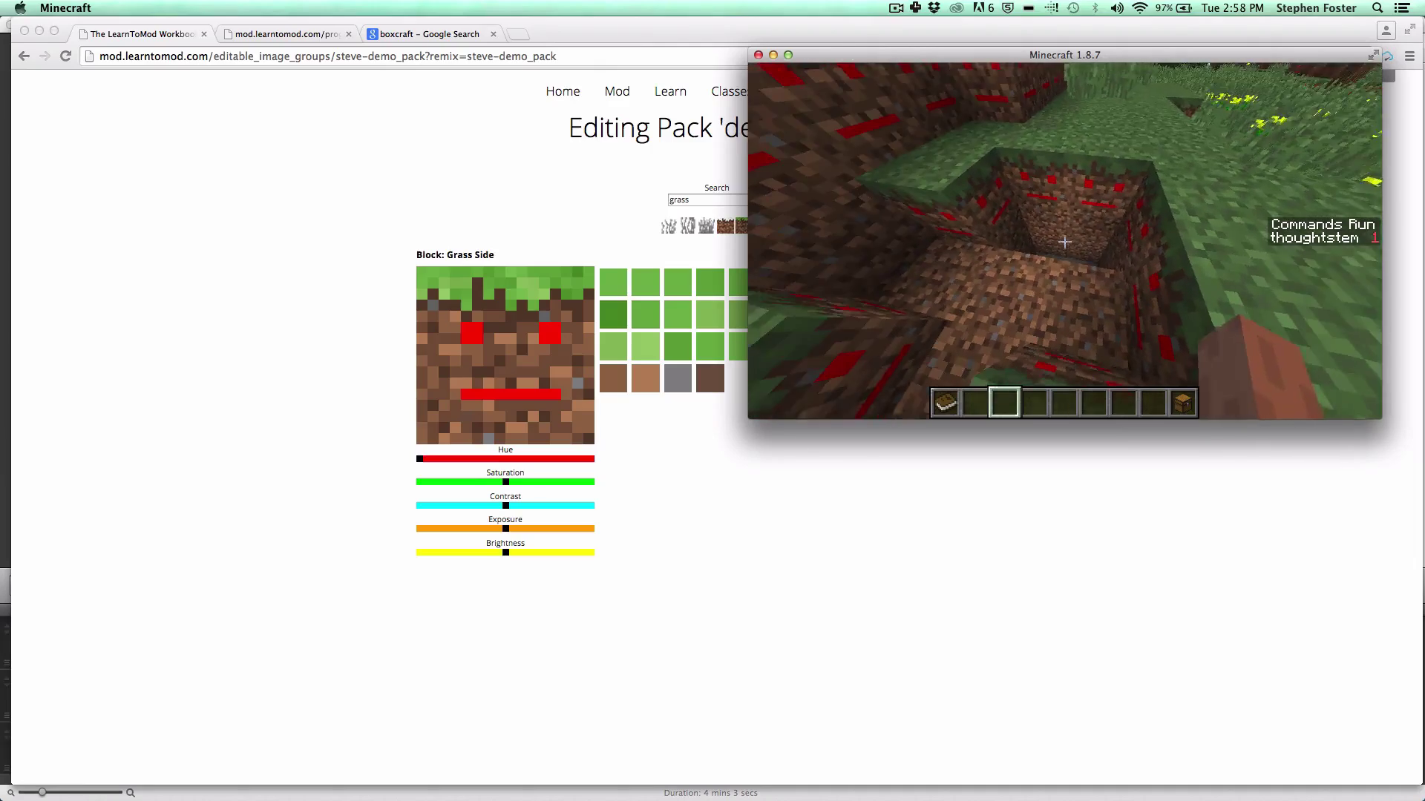
key(w)
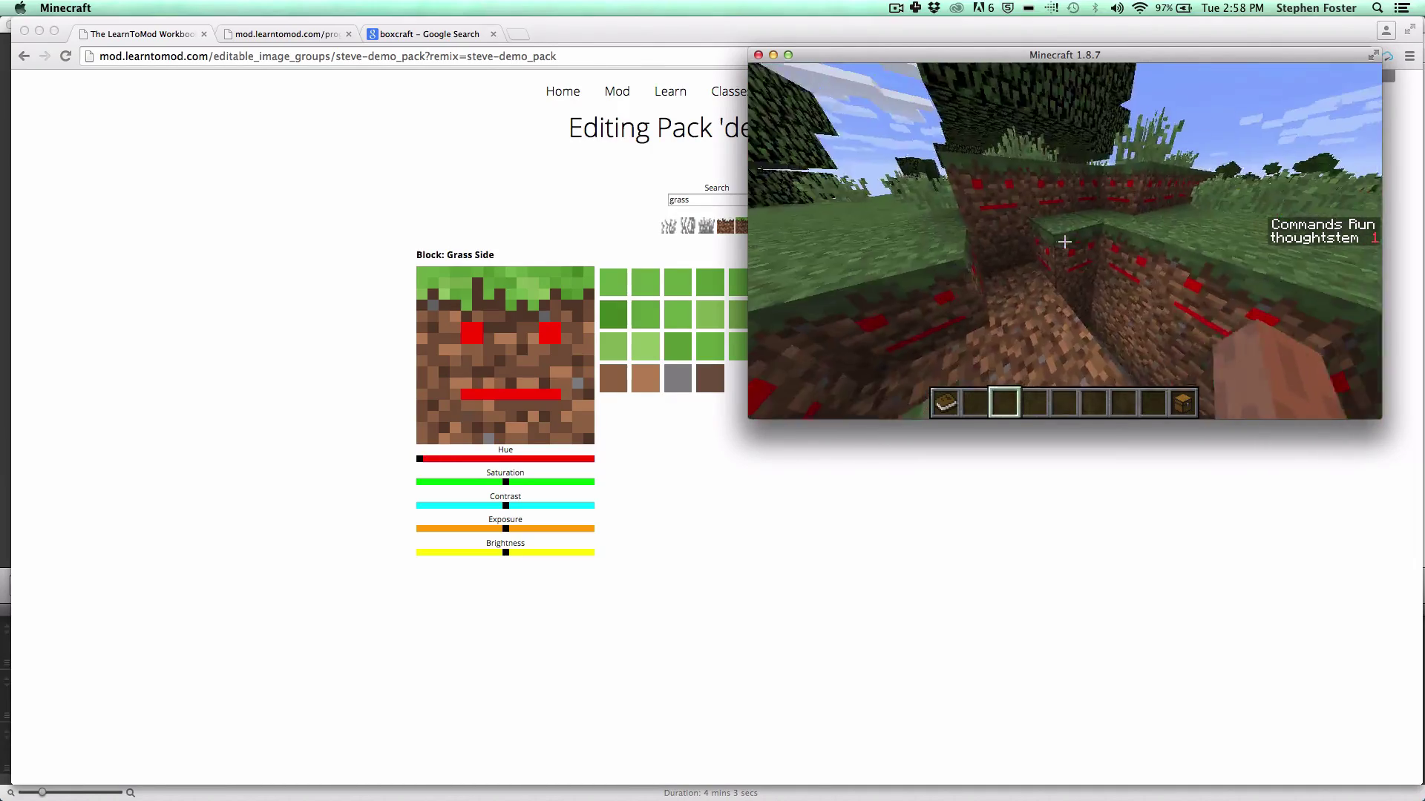
key(s)
key(space)
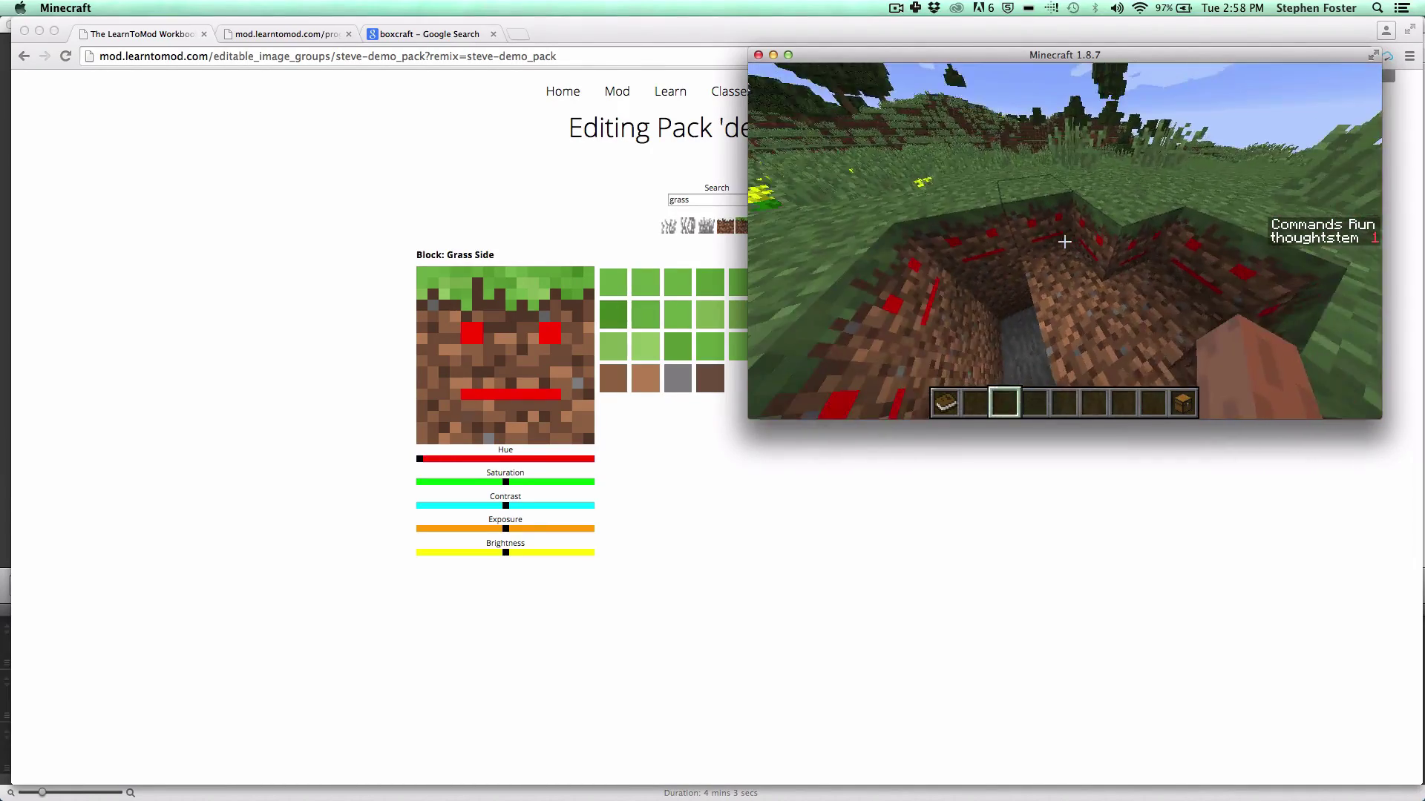
key(w)
key(space)
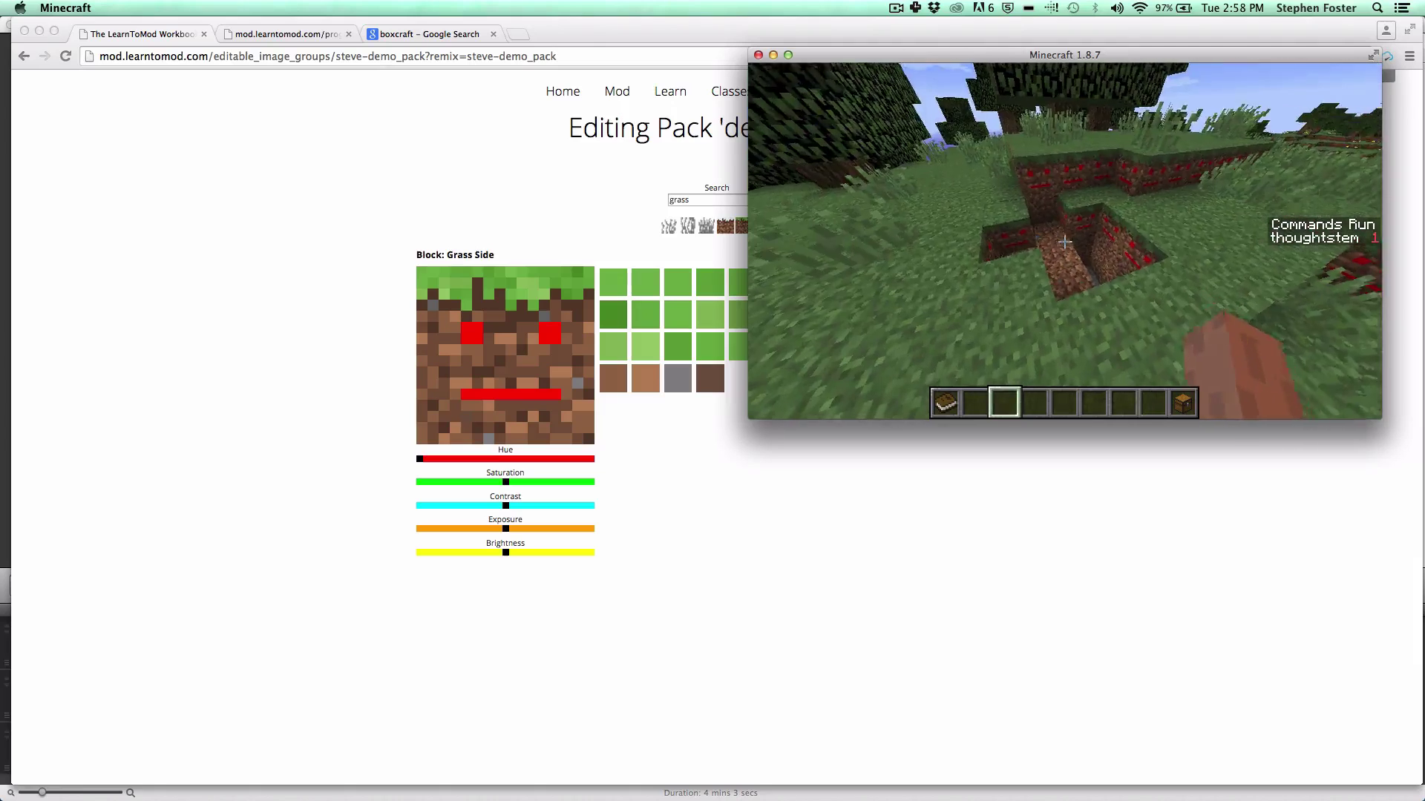
Step: Pause the game, switch back to the Chrome pack editor and undo the face painted on Grass Side
key(Escape)
click(843, 577)
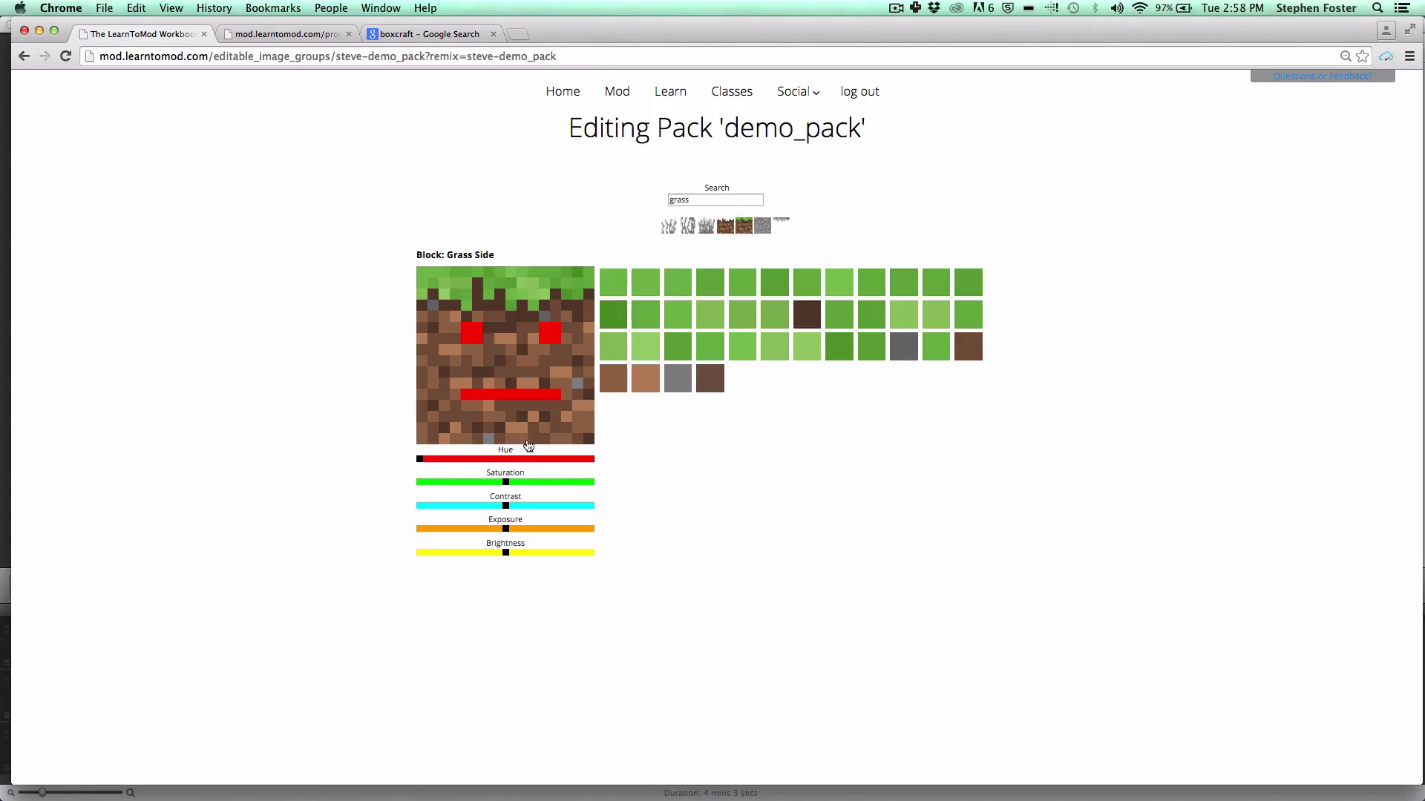
key(super+z)
key(super+z)
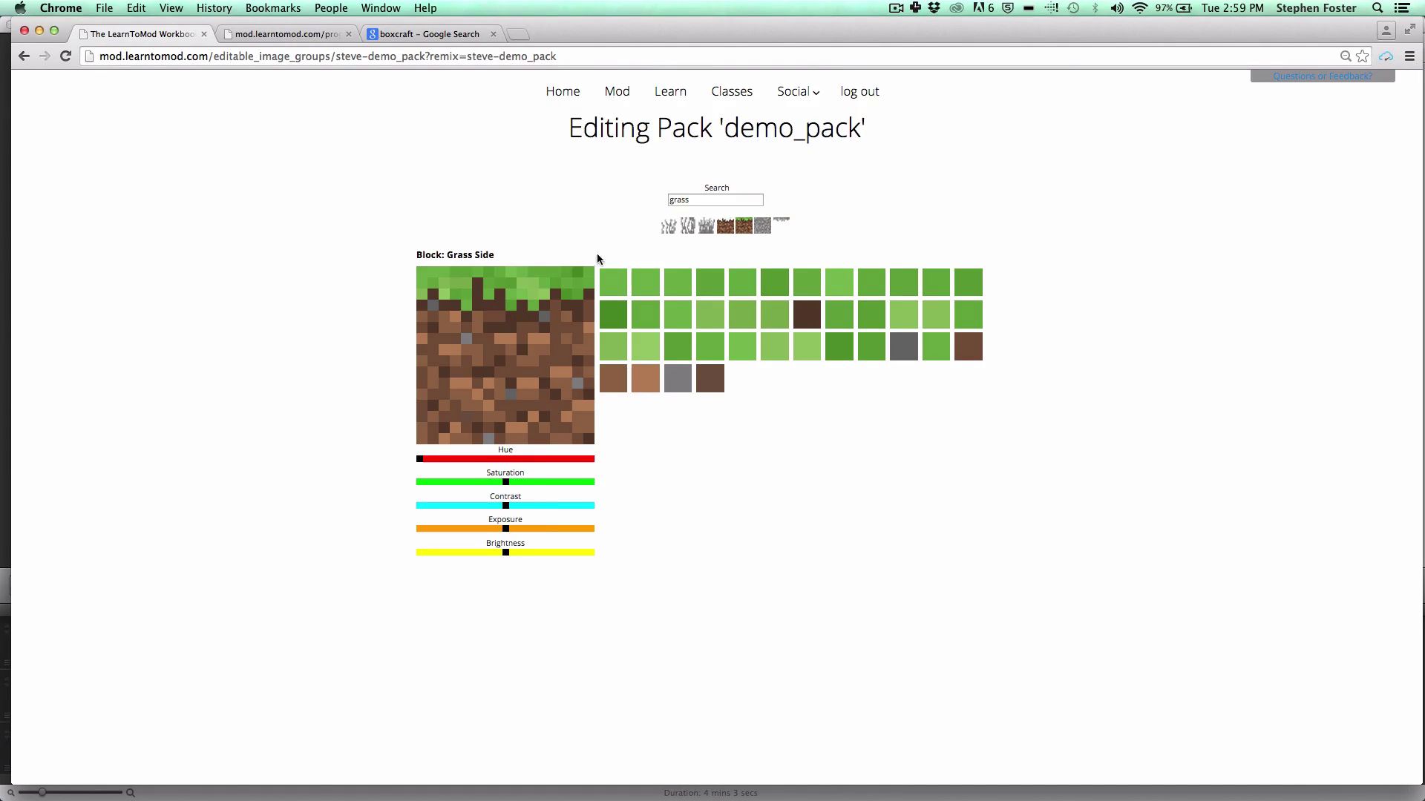
Step: Fill the dirt area of Grass Side with light brown sampled from the texture, and repaint the stray pixels in the grass green
click(613, 280)
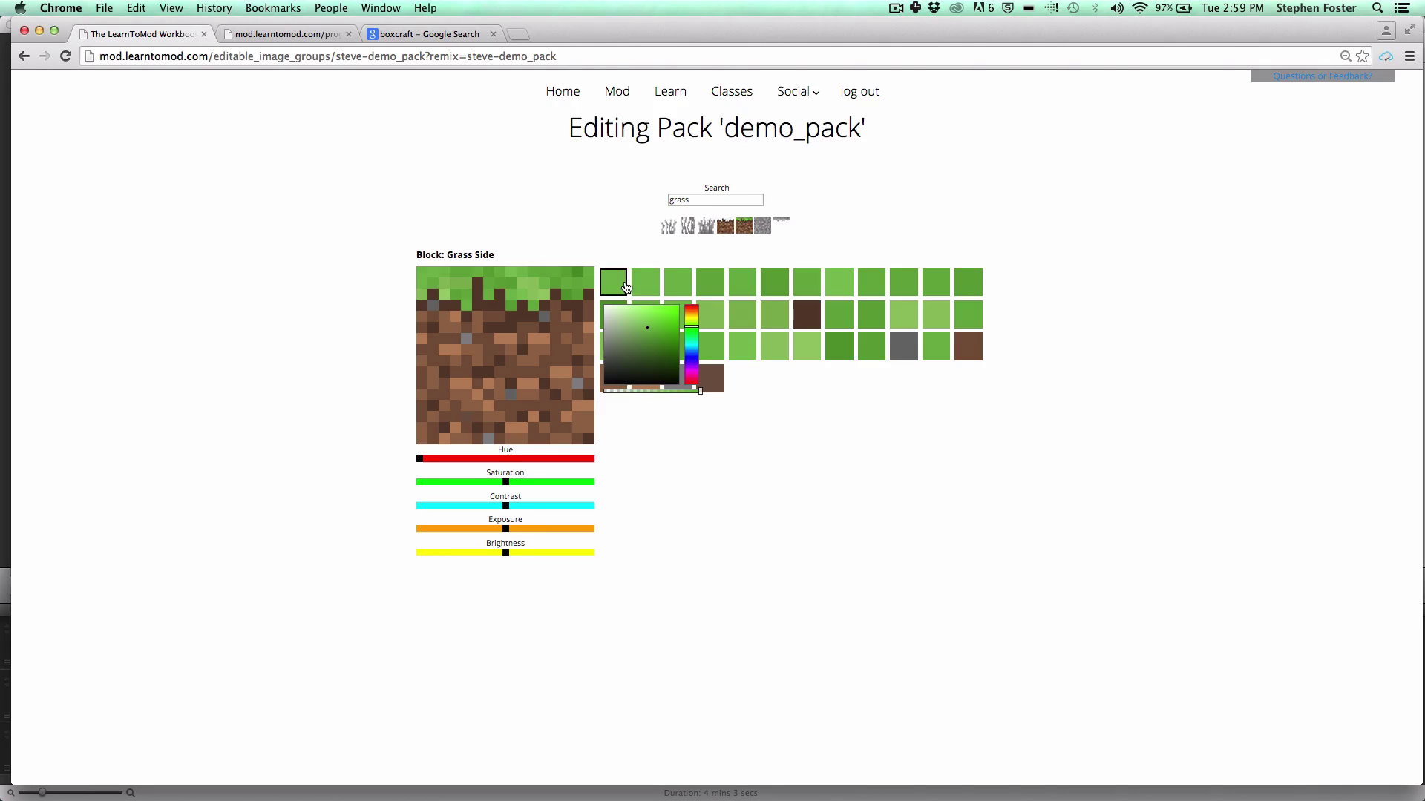
click(578, 313)
click(539, 344)
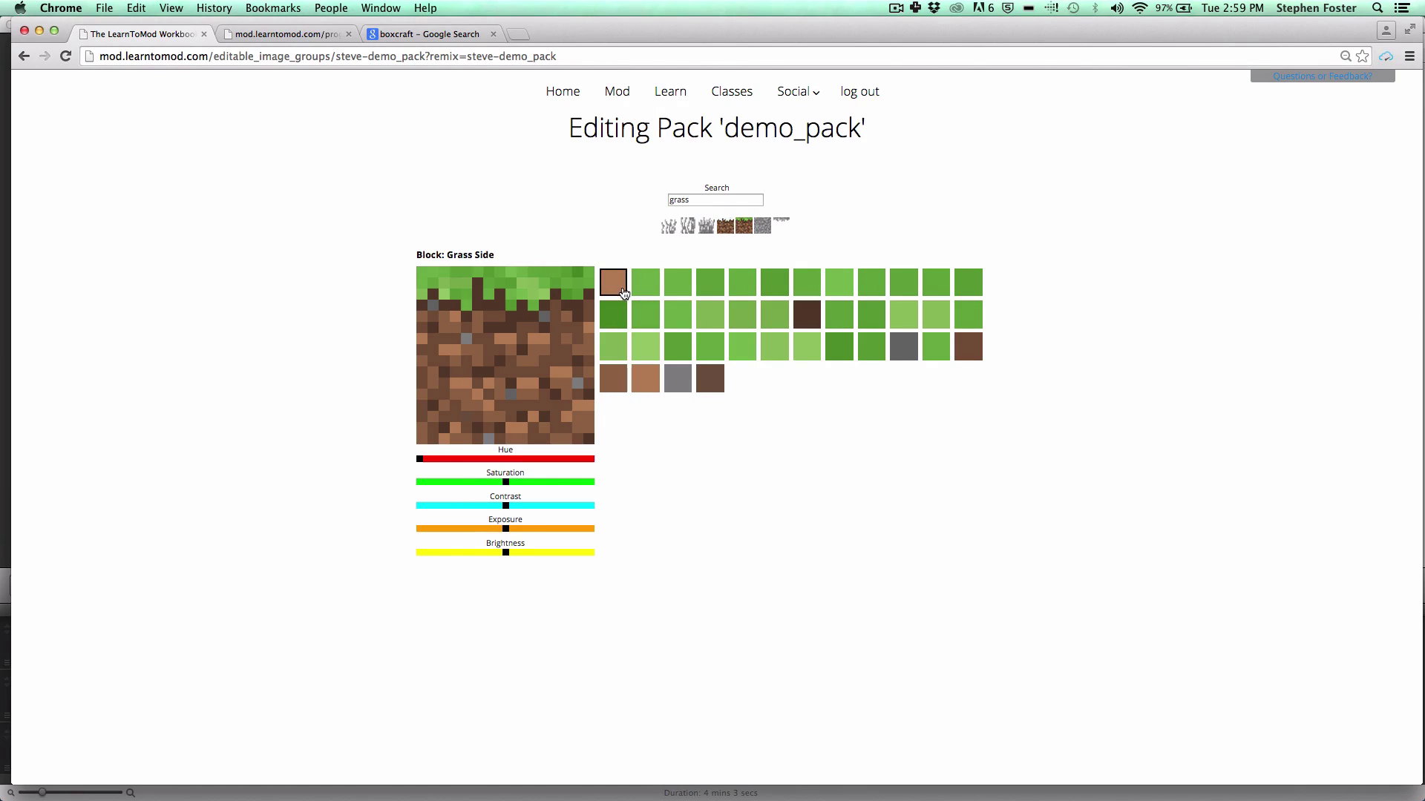
drag(425, 321, 588, 321)
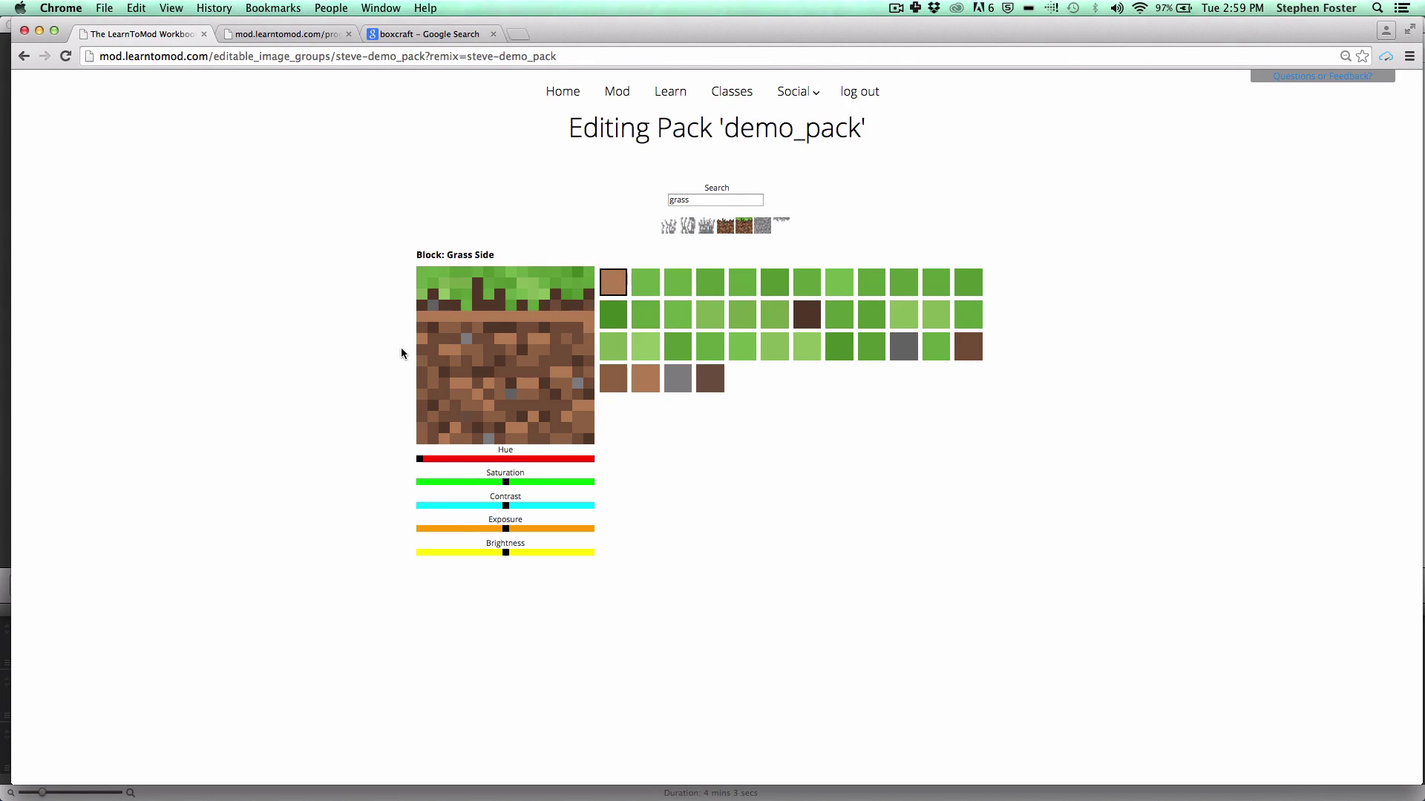
drag(424, 327, 421, 440)
mouse_move(431, 331)
mouse_down()
mouse_move(445, 357)
mouse_move(475, 341)
mouse_move(512, 393)
mouse_move(475, 360)
mouse_move(550, 334)
mouse_move(425, 339)
mouse_move(430, 427)
mouse_move(517, 306)
mouse_move(499, 398)
mouse_move(468, 372)
mouse_move(522, 335)
mouse_move(549, 361)
mouse_move(515, 394)
mouse_move(583, 337)
mouse_move(560, 371)
mouse_move(575, 375)
mouse_move(459, 429)
mouse_move(484, 410)
mouse_move(462, 443)
mouse_move(588, 440)
mouse_move(591, 343)
mouse_move(575, 428)
mouse_move(527, 424)
mouse_move(565, 417)
mouse_move(541, 426)
mouse_move(527, 408)
mouse_move(566, 401)
mouse_move(562, 387)
mouse_move(544, 401)
mouse_move(546, 378)
mouse_up()
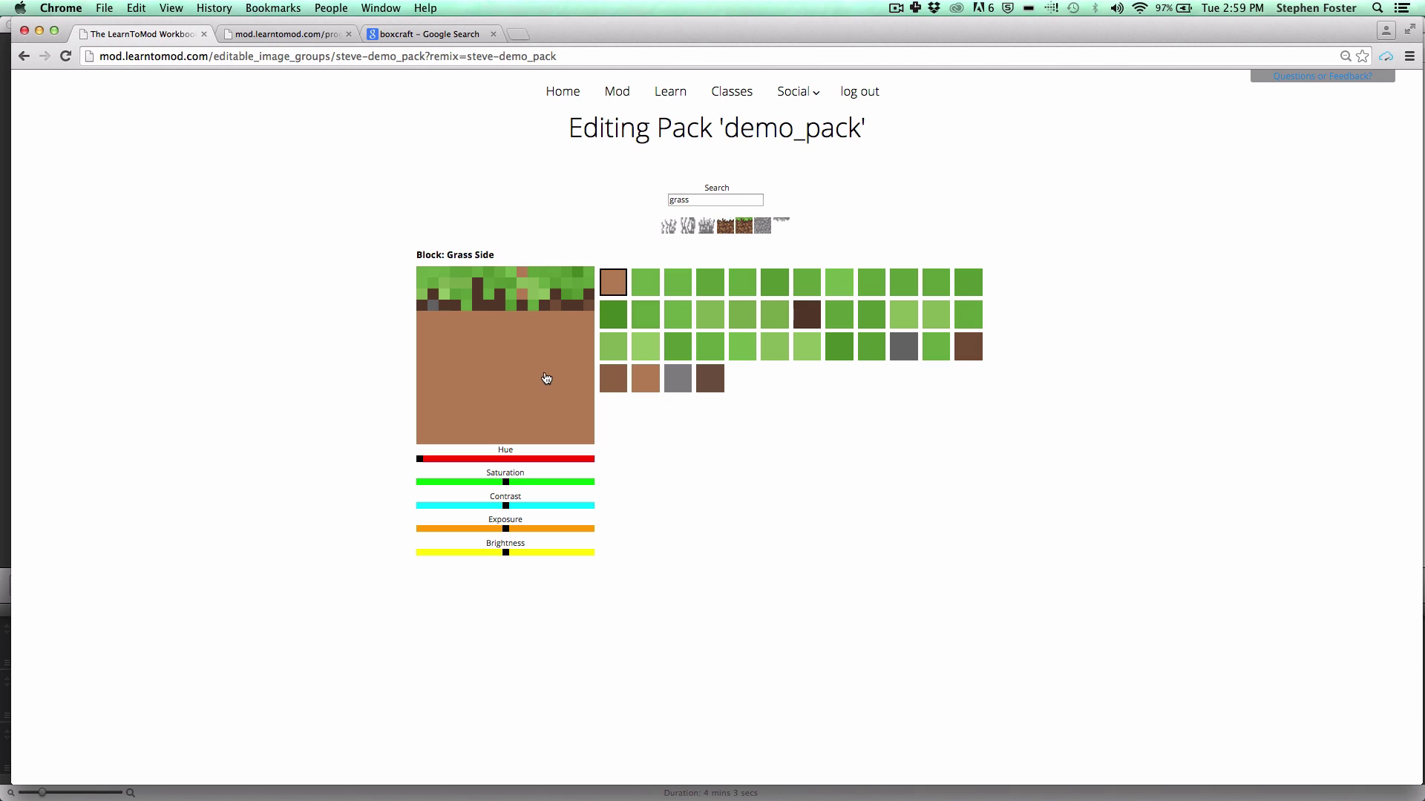
click(643, 286)
click(648, 284)
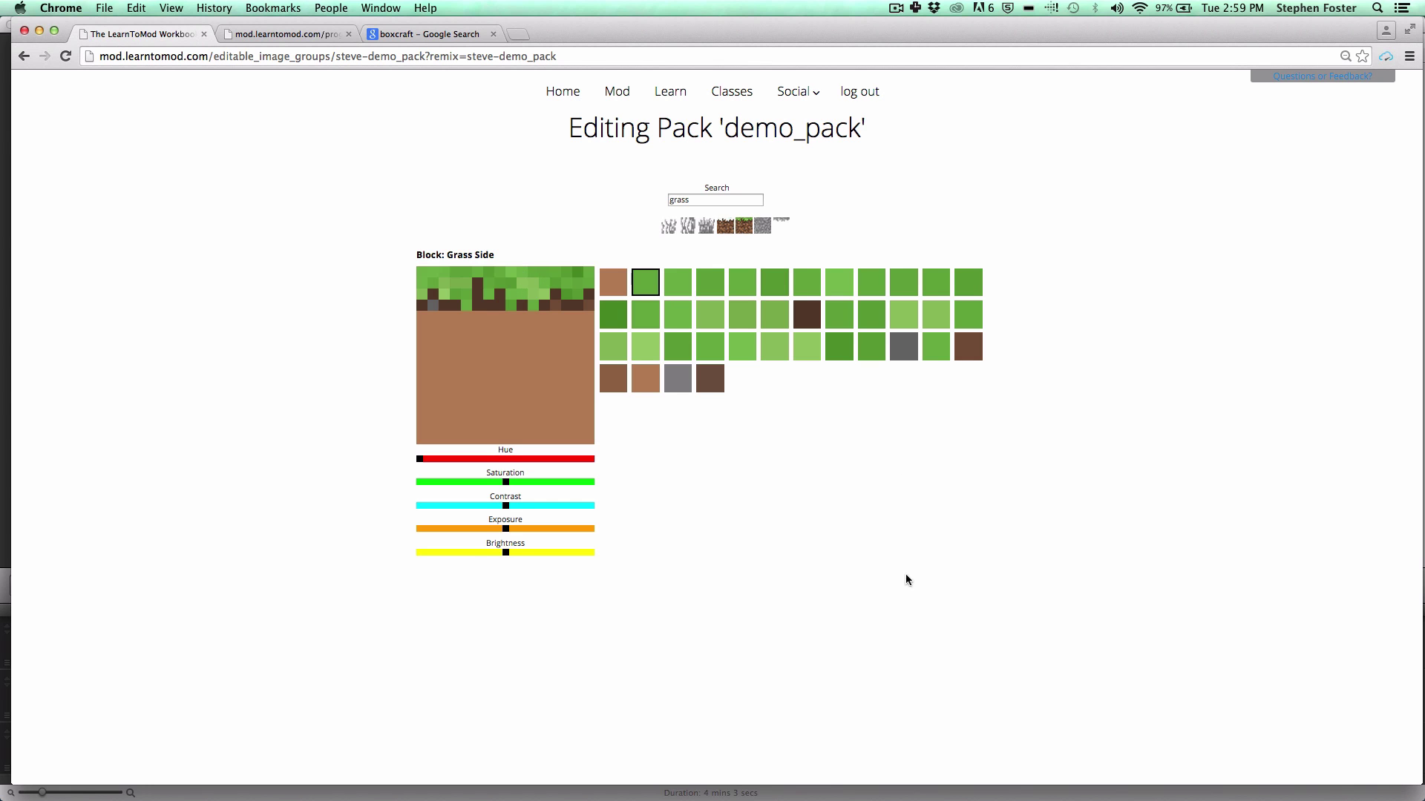
Step: Switch to Minecraft, resume the game and use the demo_pack book by the dug holes to reload the texture pack
key(ctrl+Up)
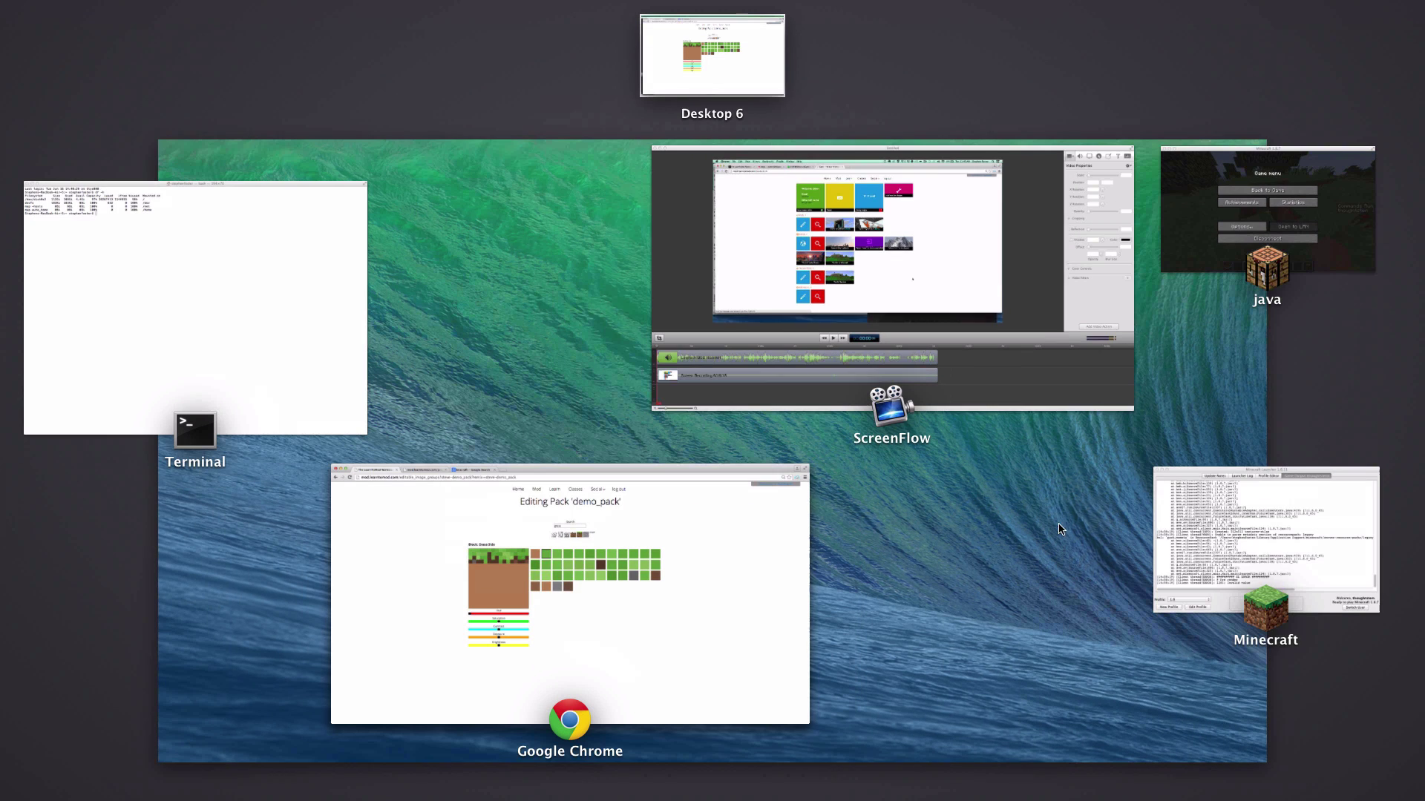
click(1231, 219)
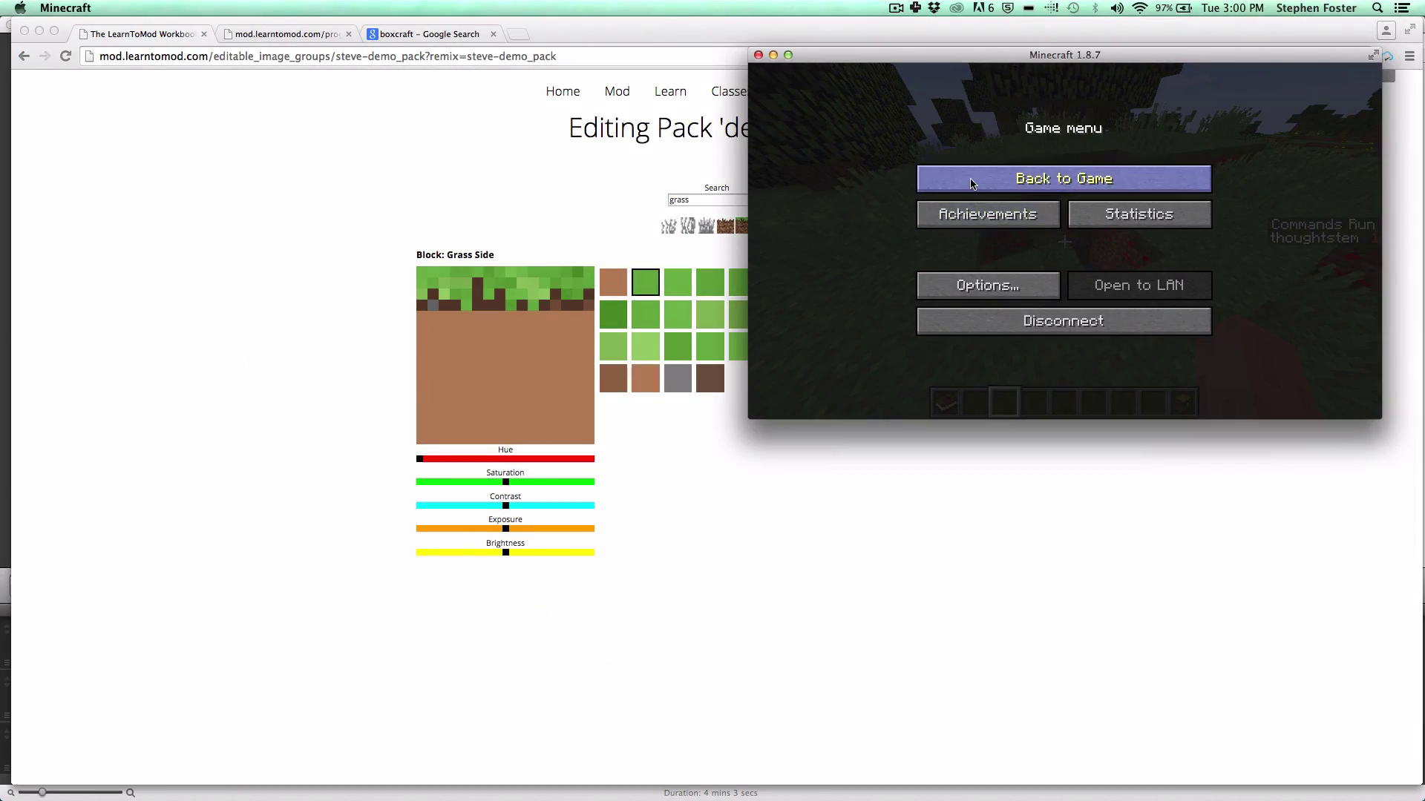
click(1054, 179)
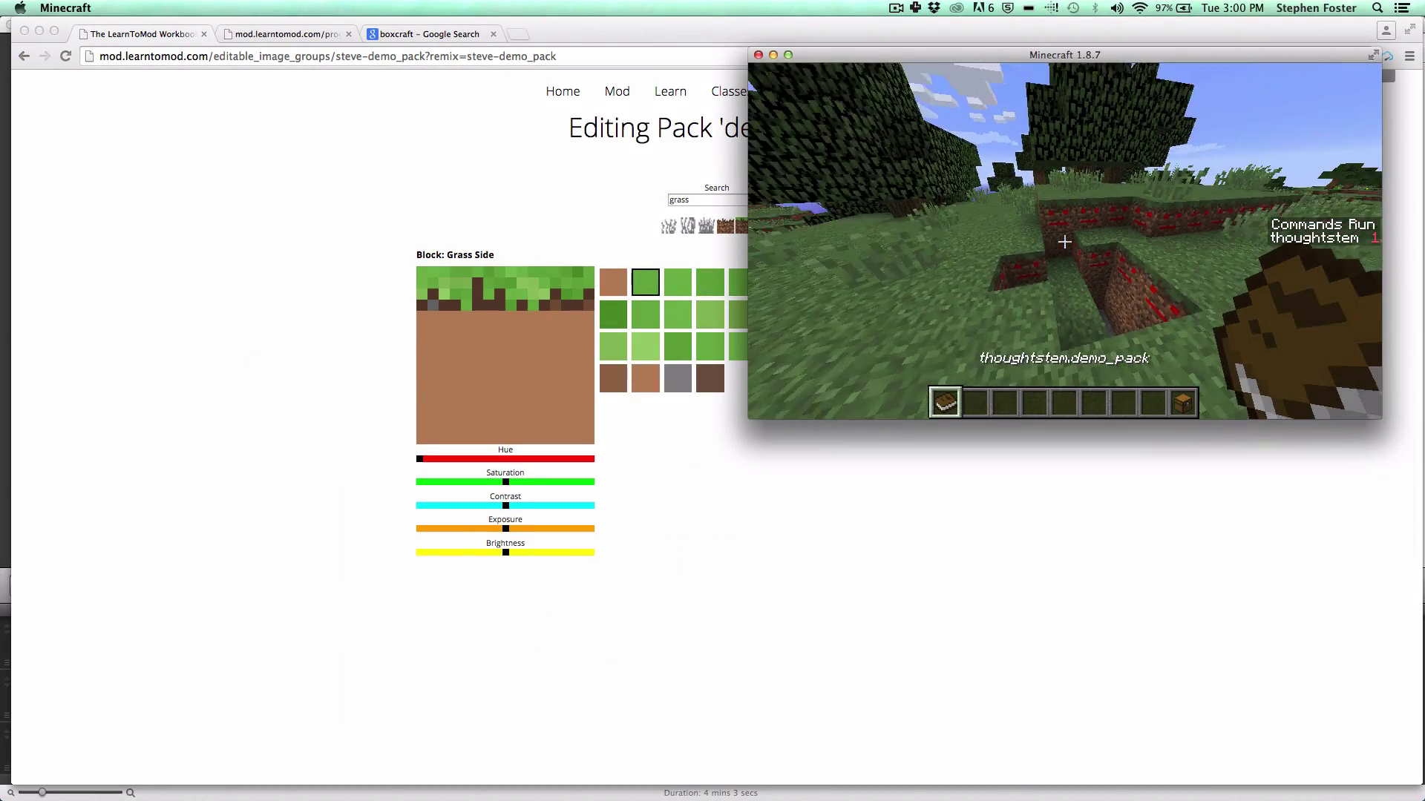
key(w)
key(w)
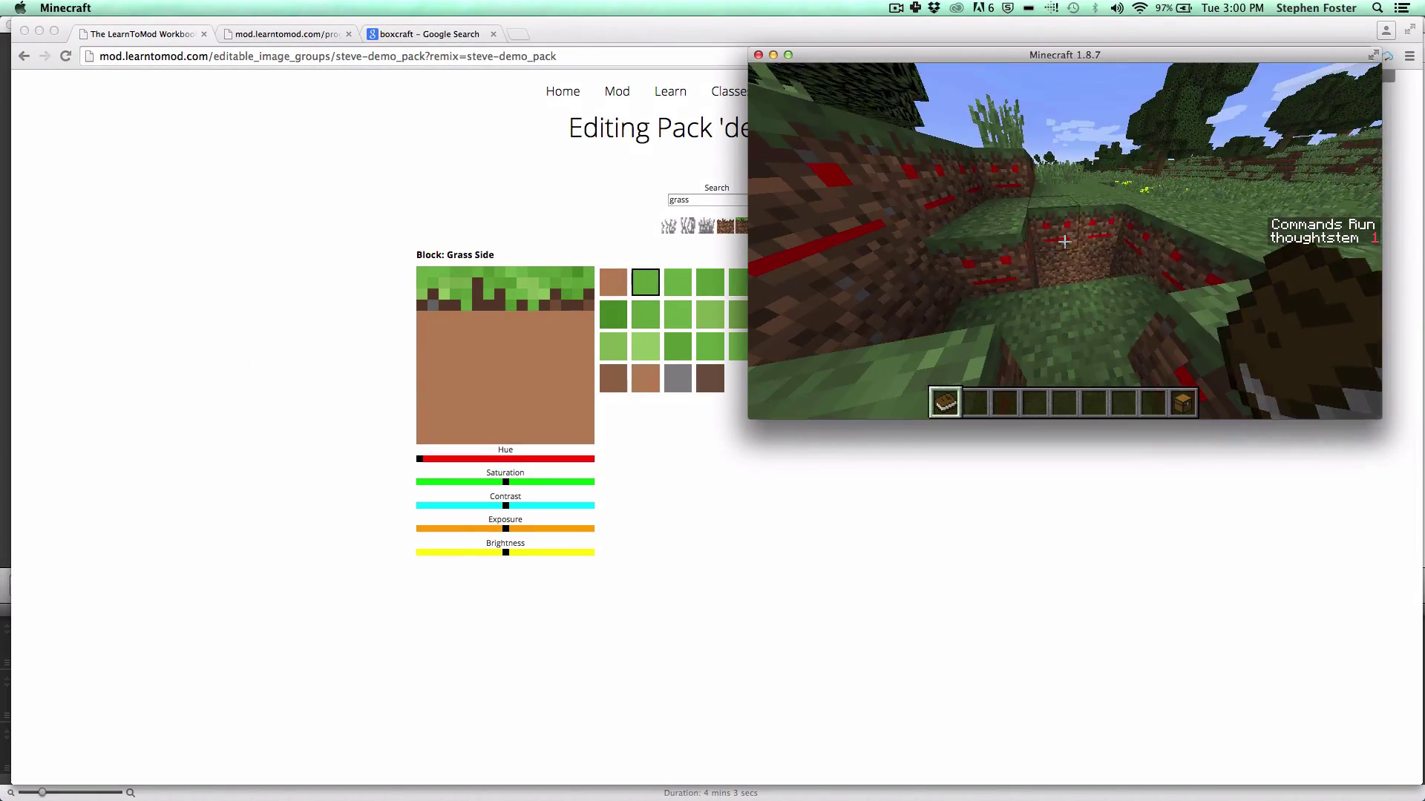
click(1064, 242)
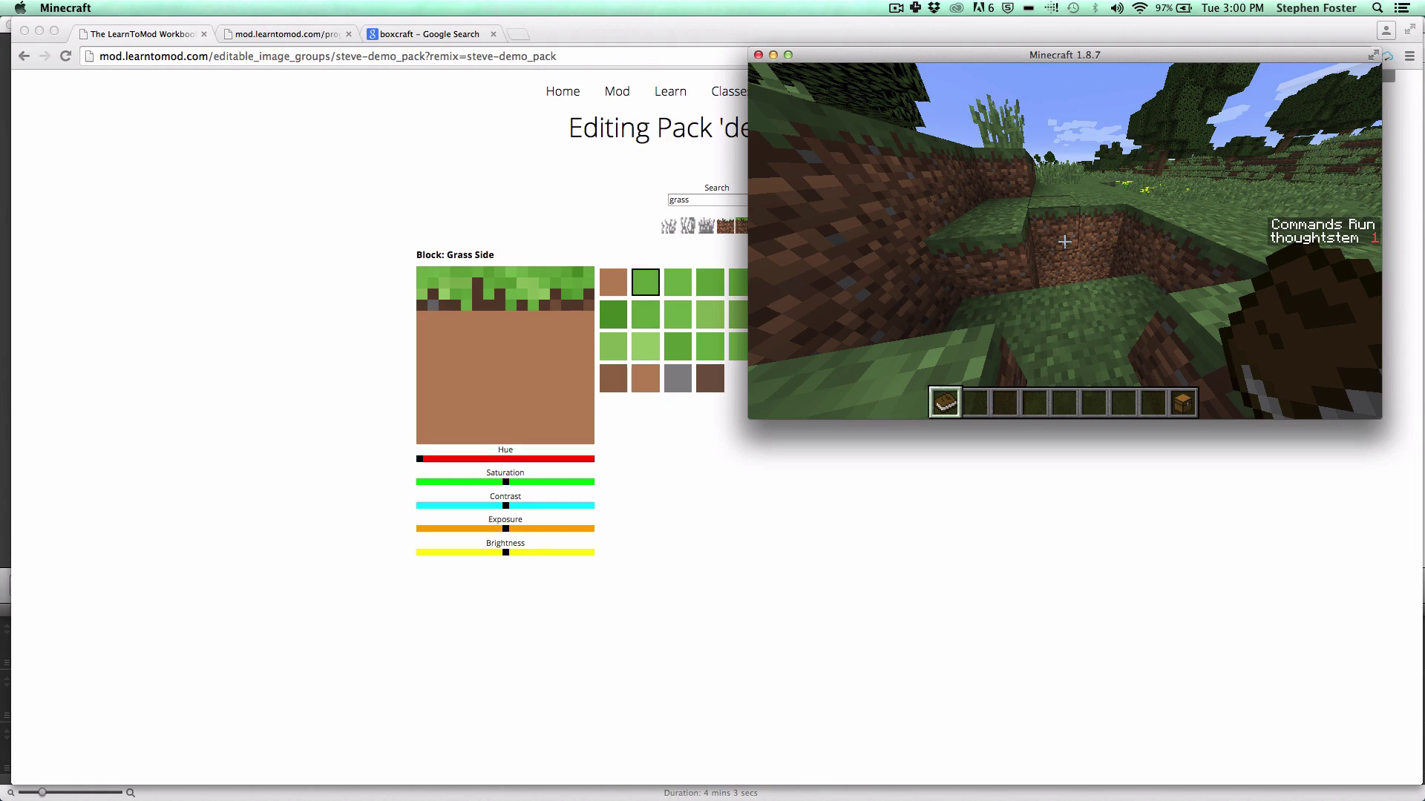
Step: Walk through the dug holes, examine the plain brown sides of the grass blocks, and pause the game
key(w)
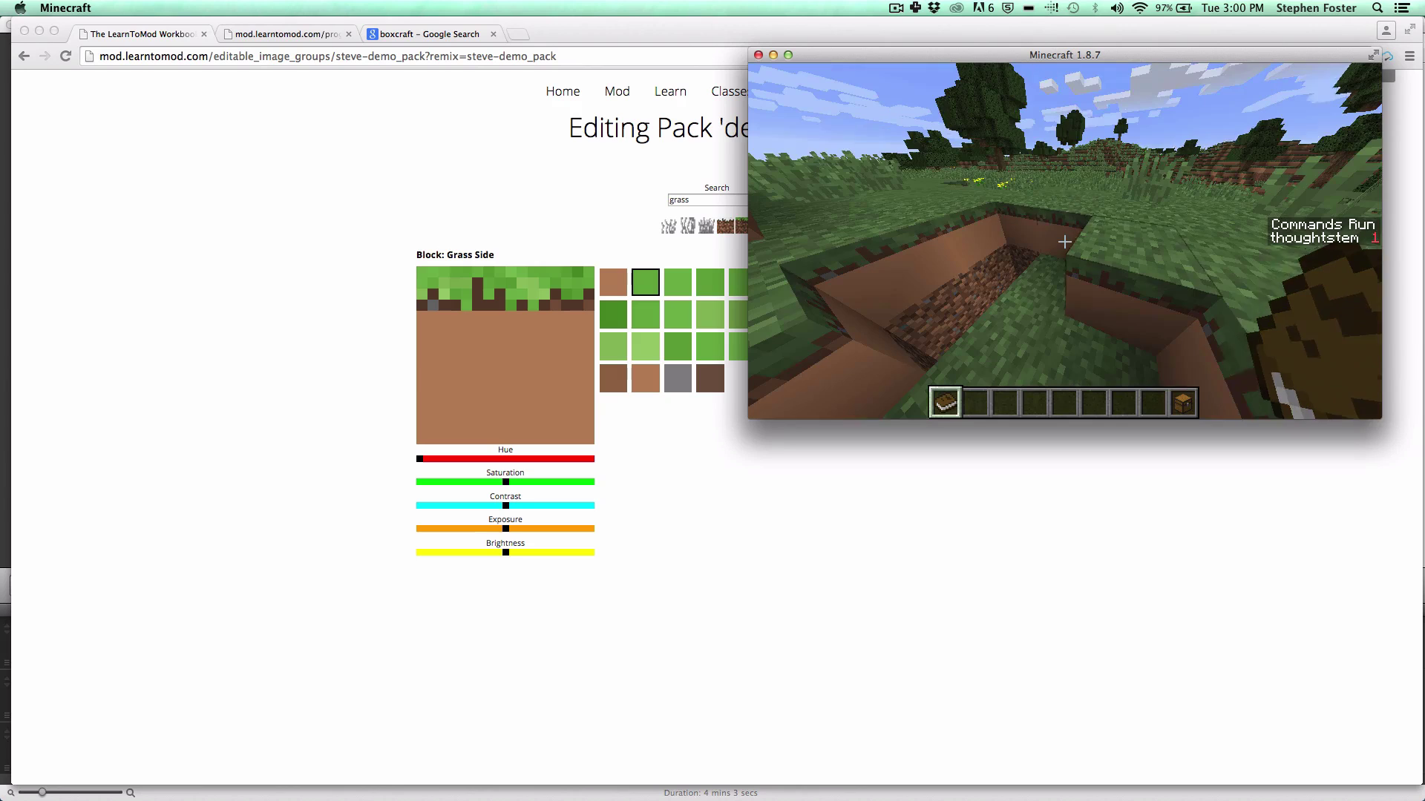
key(w)
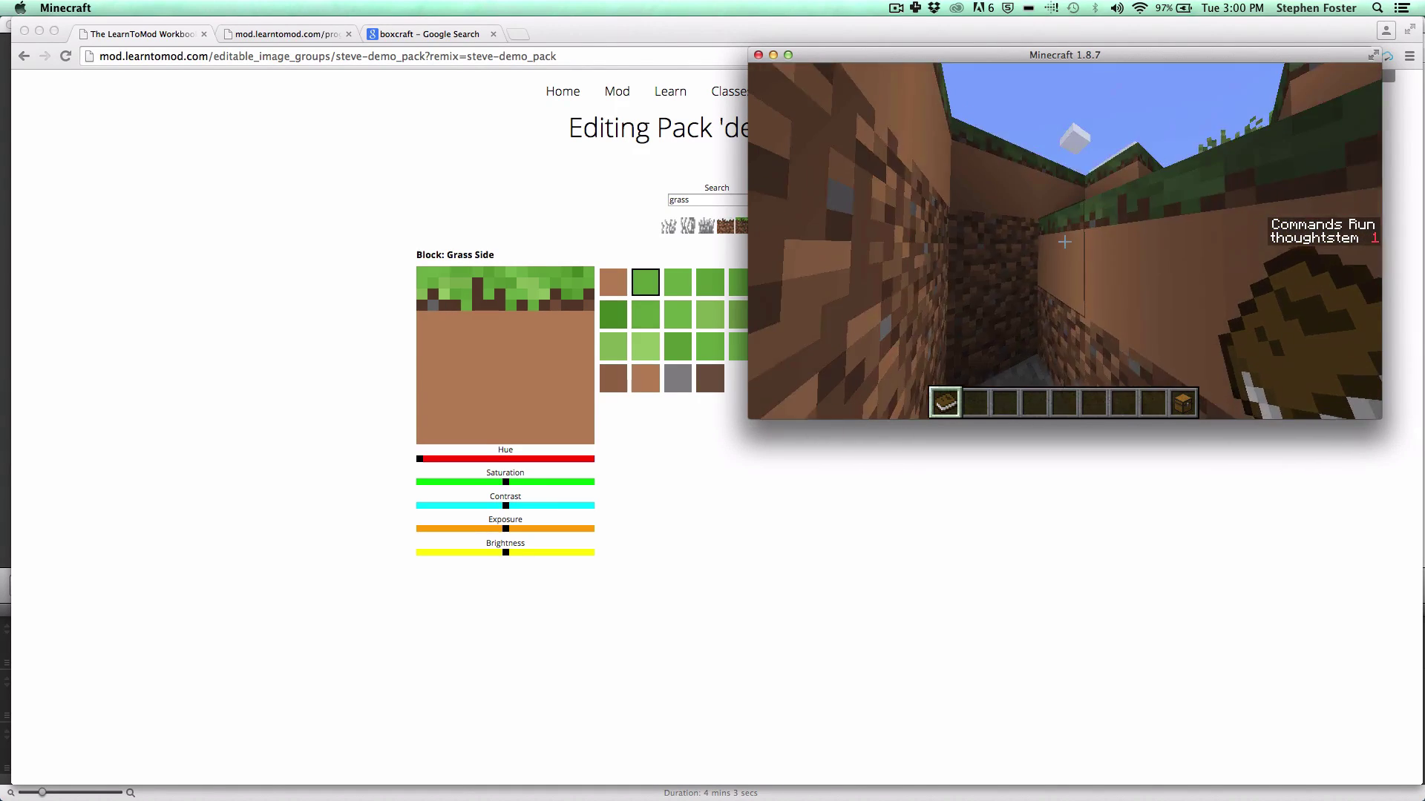
scroll(1064, 242, down, 2)
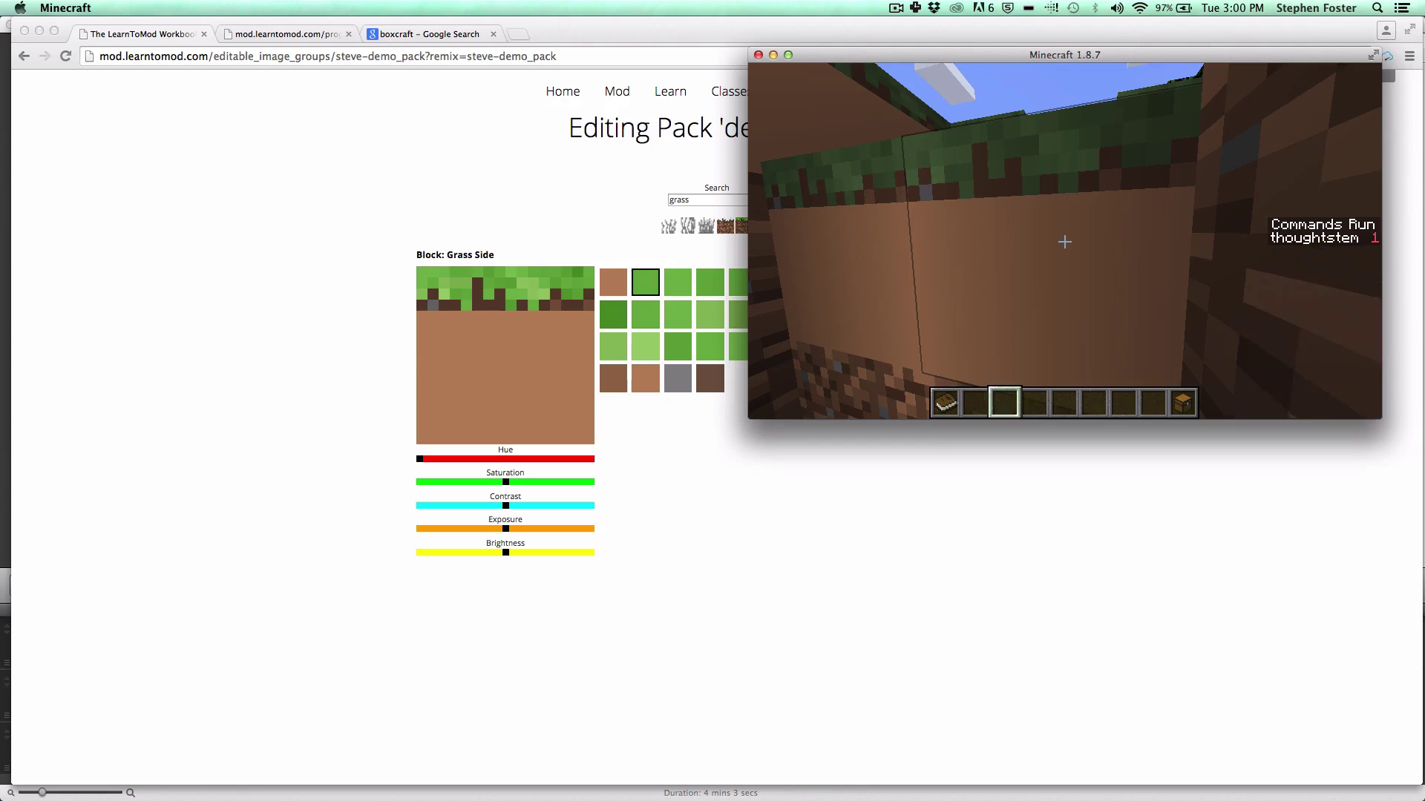
click(1064, 242)
key(w)
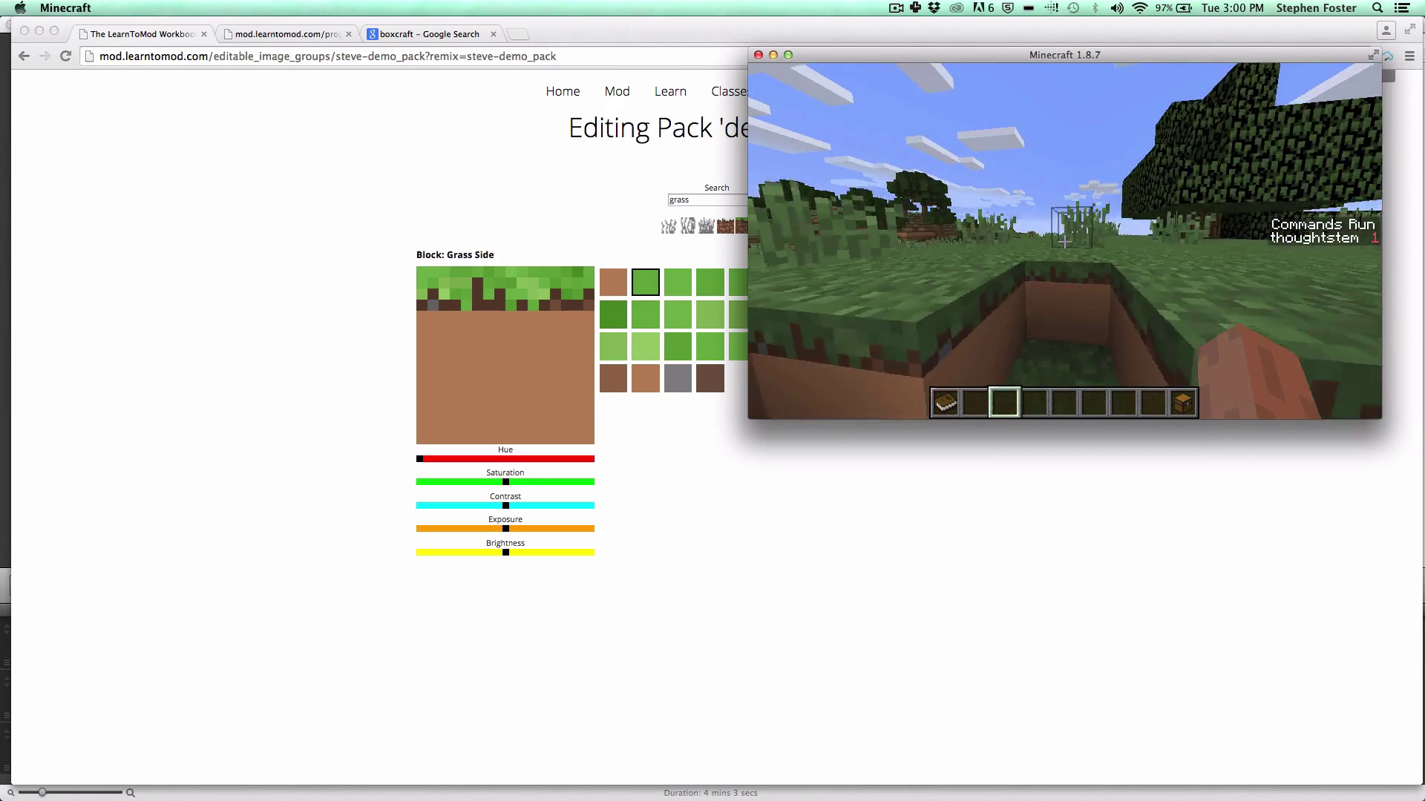
key(w)
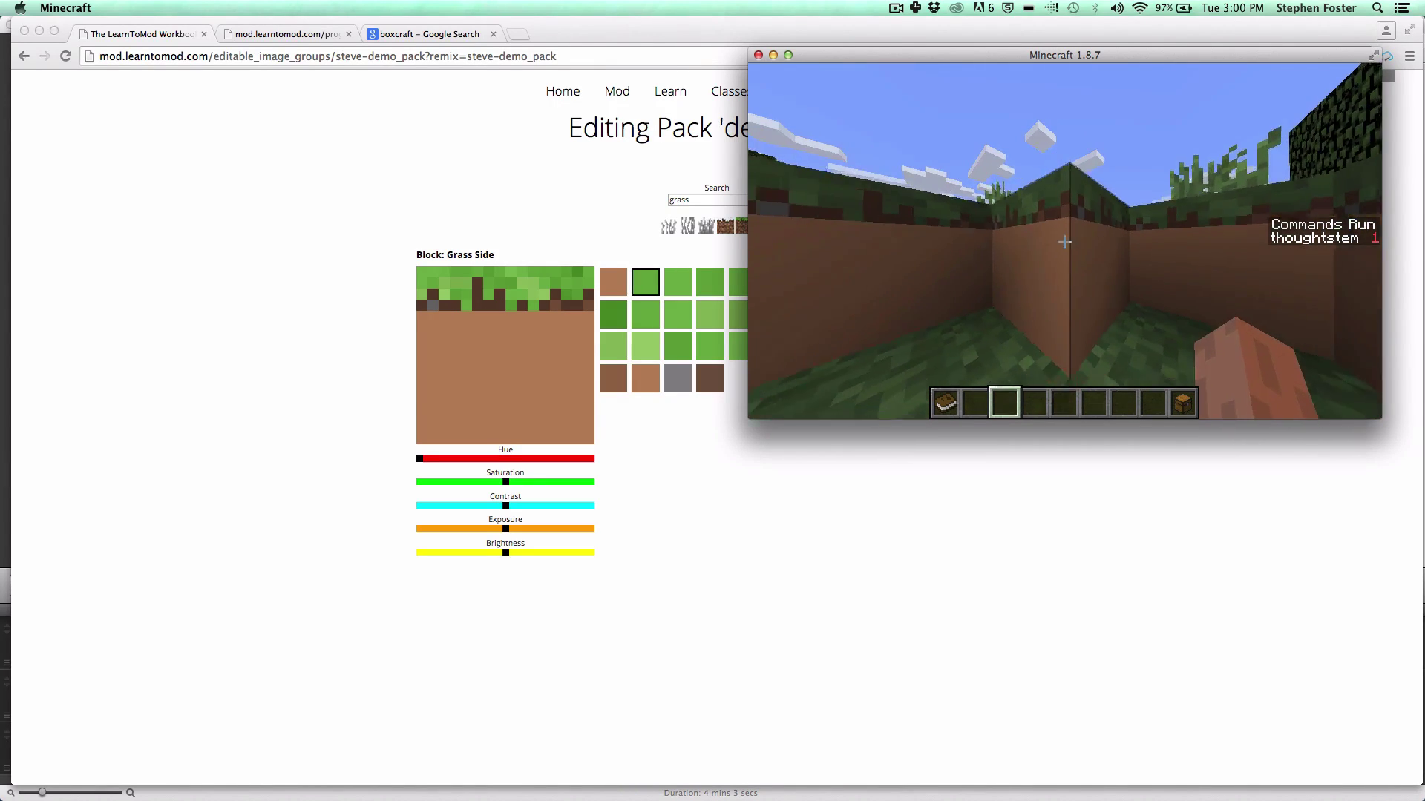
key(space)
key(Escape)
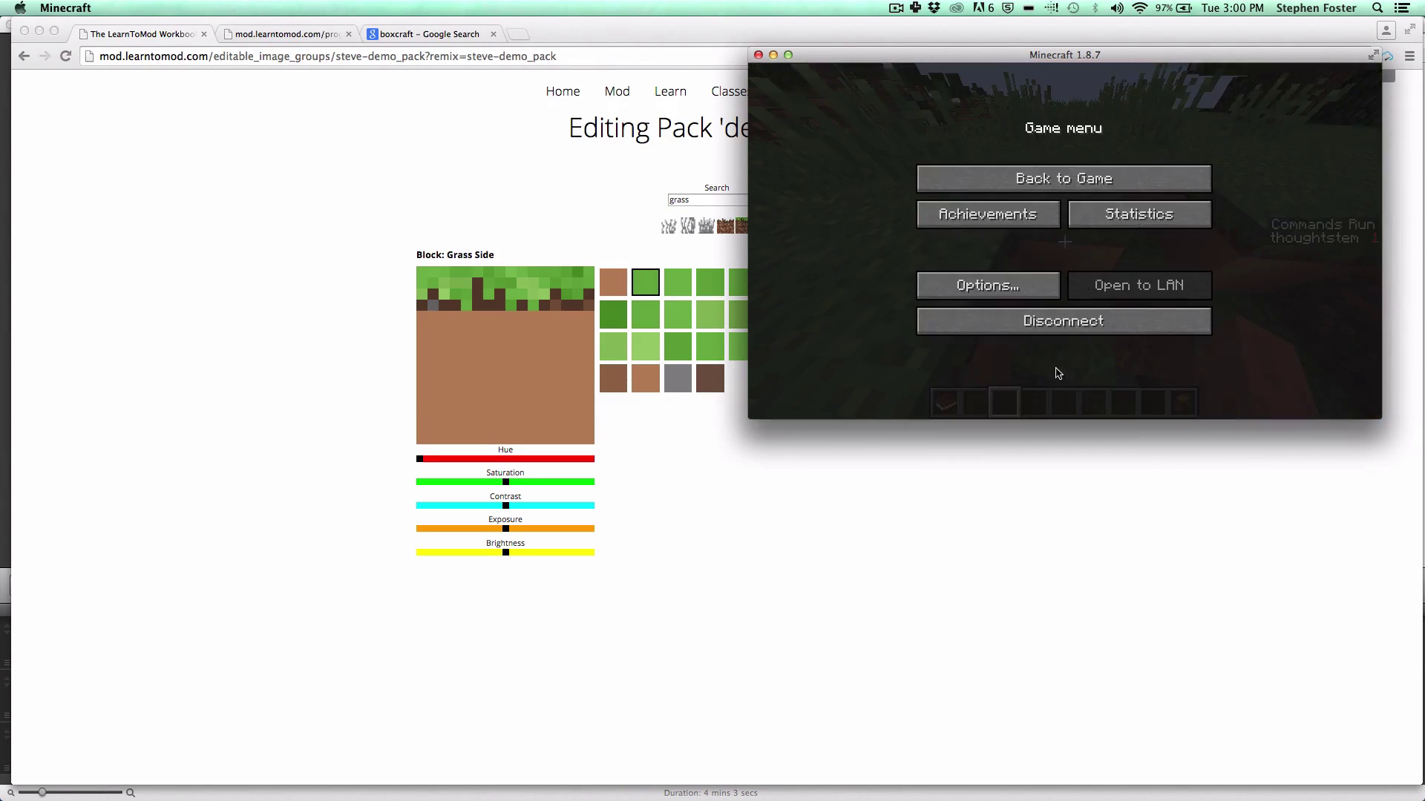
Step: View the boxcraft reference image in Chrome and return to the demo_pack editor
click(427, 35)
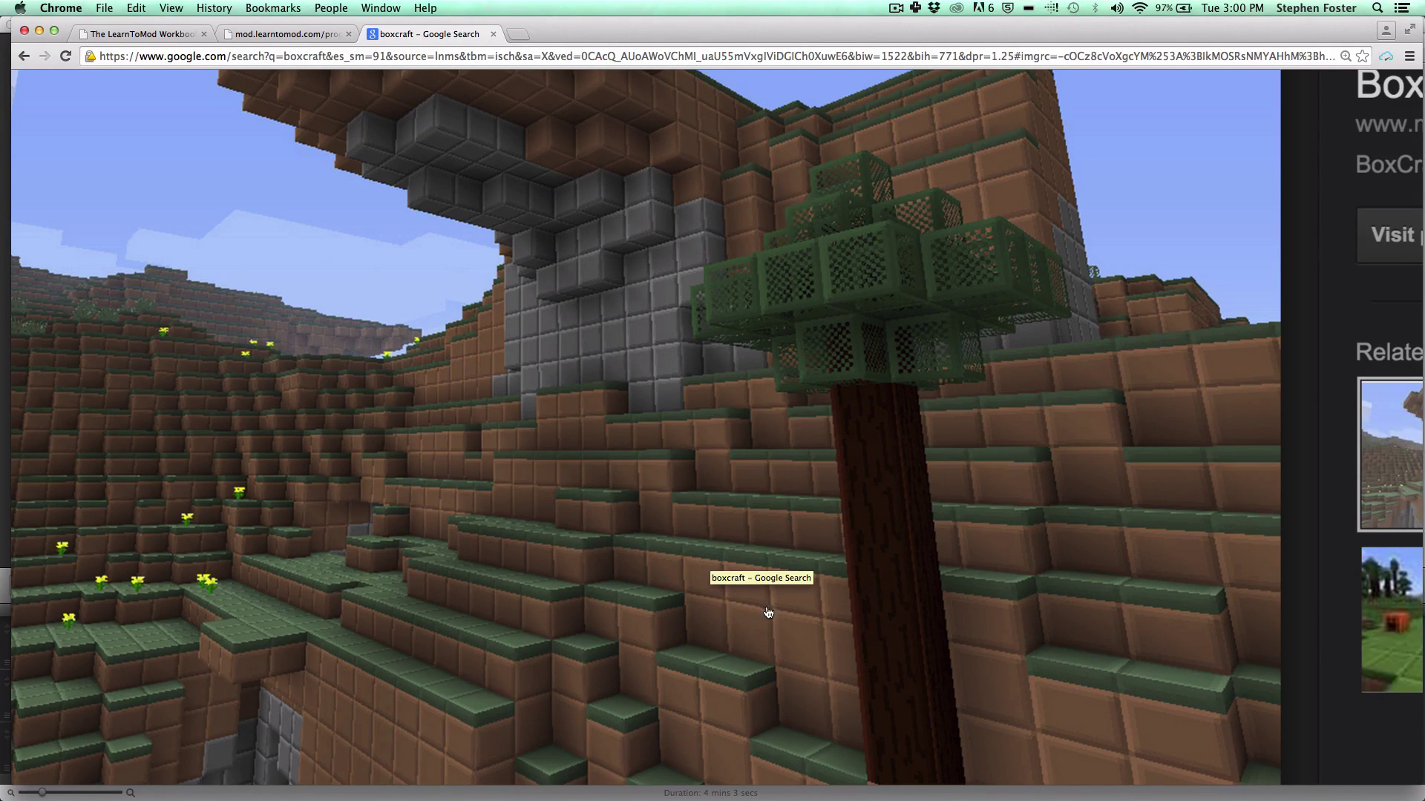
click(288, 34)
click(145, 34)
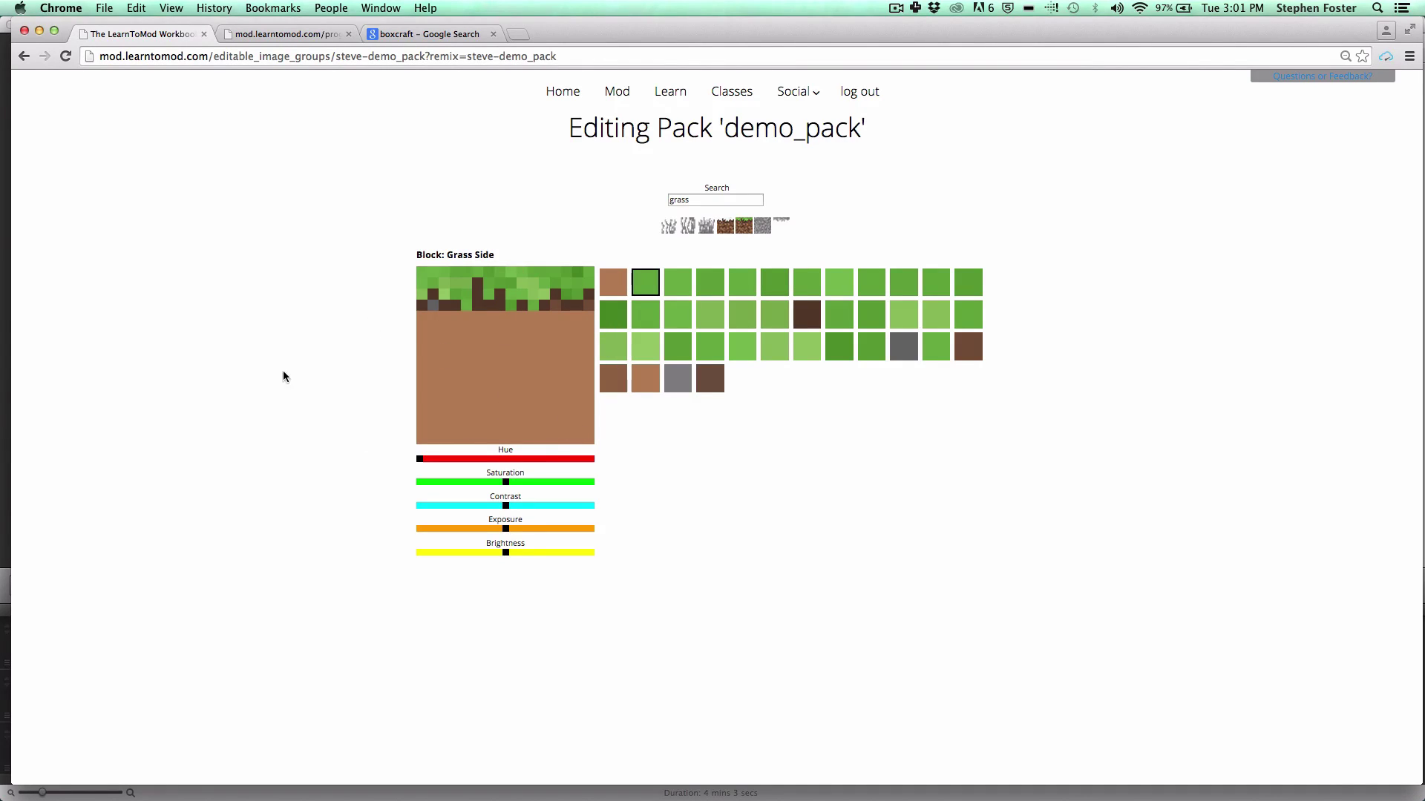
Step: Set the second palette colour to the texture's brown and lighten it slightly for a highlight
click(610, 289)
click(610, 290)
click(646, 286)
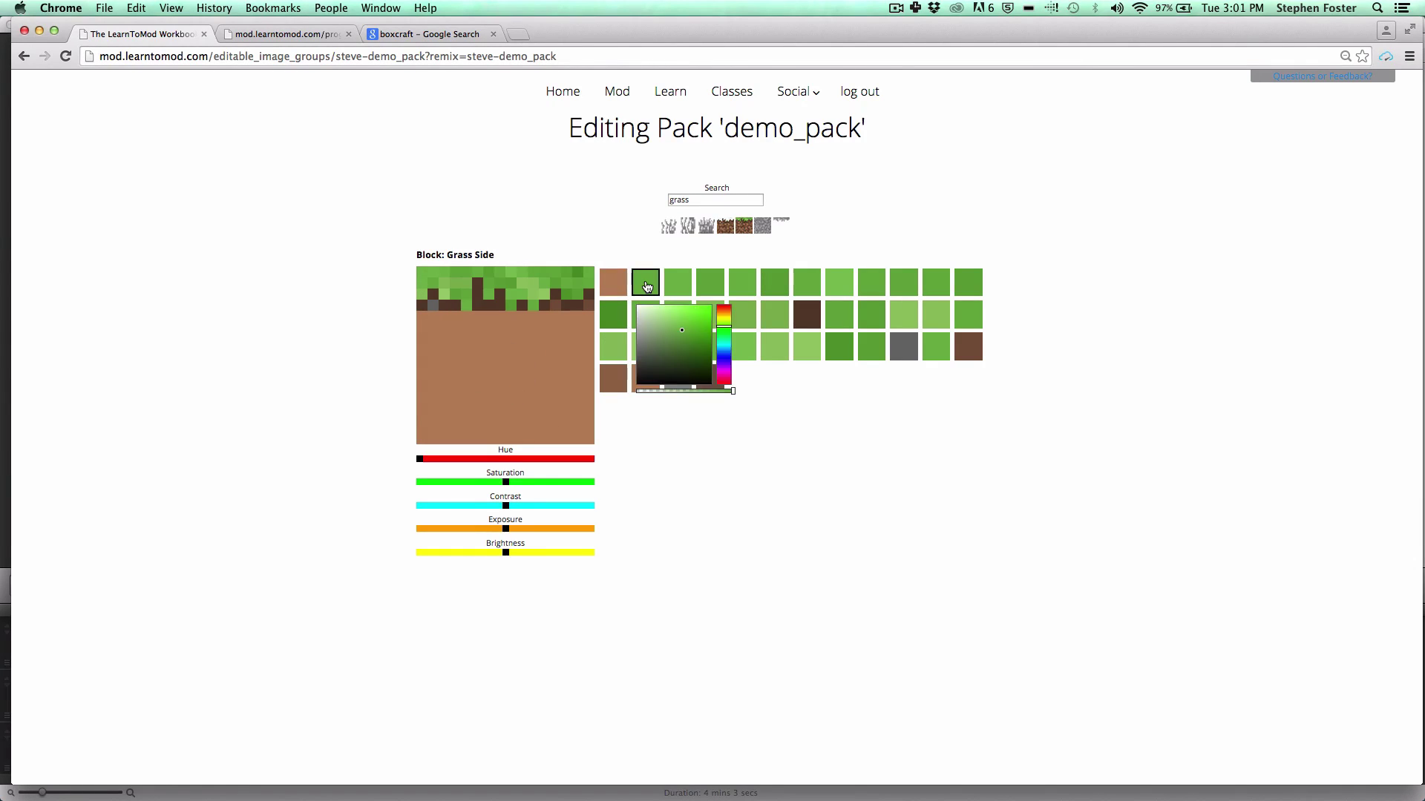
click(559, 370)
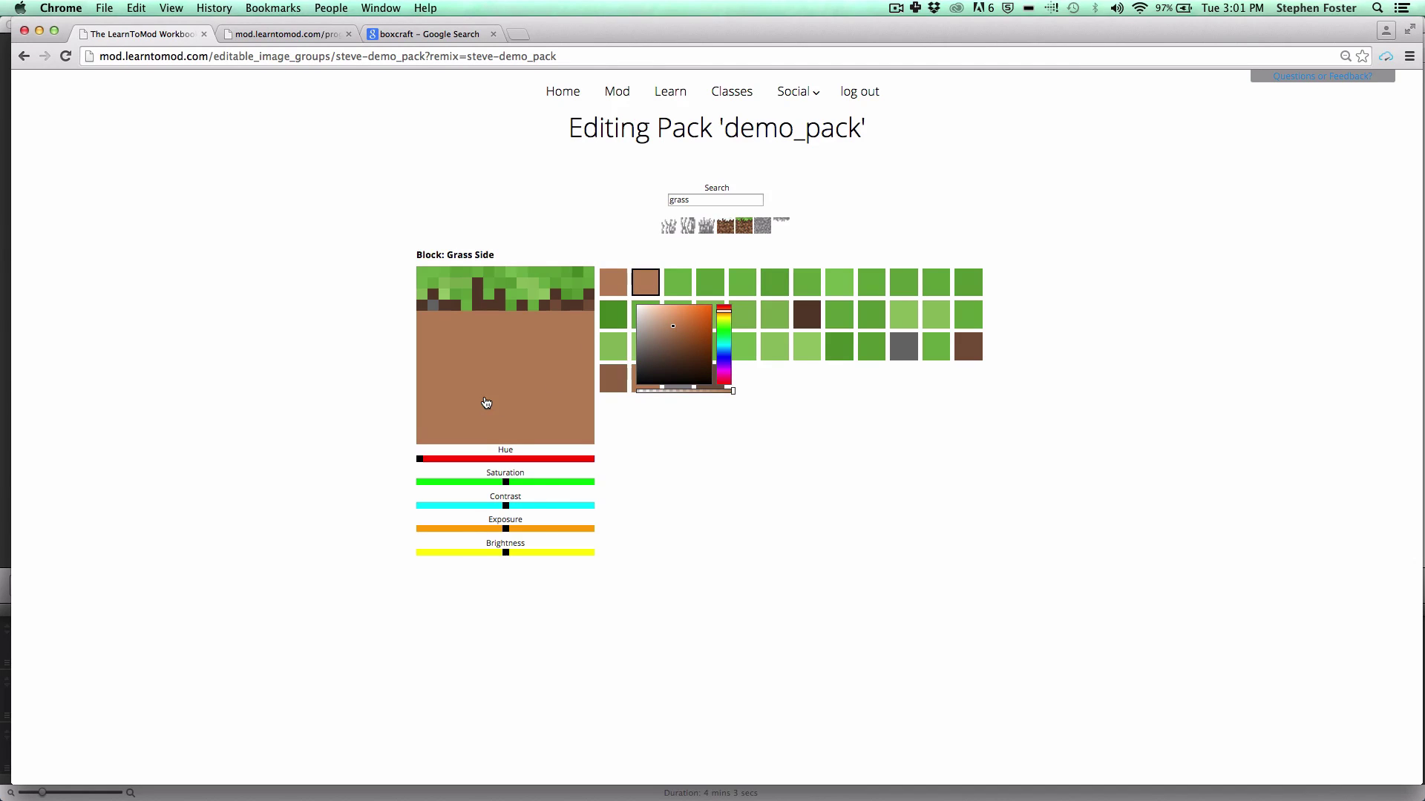
click(490, 392)
click(653, 282)
drag(674, 330, 675, 325)
click(647, 224)
Step: Paint a one-pixel lighter brown highlight along the top and left edges of Grass Side's brown dirt area
drag(592, 319, 427, 327)
key(super+z)
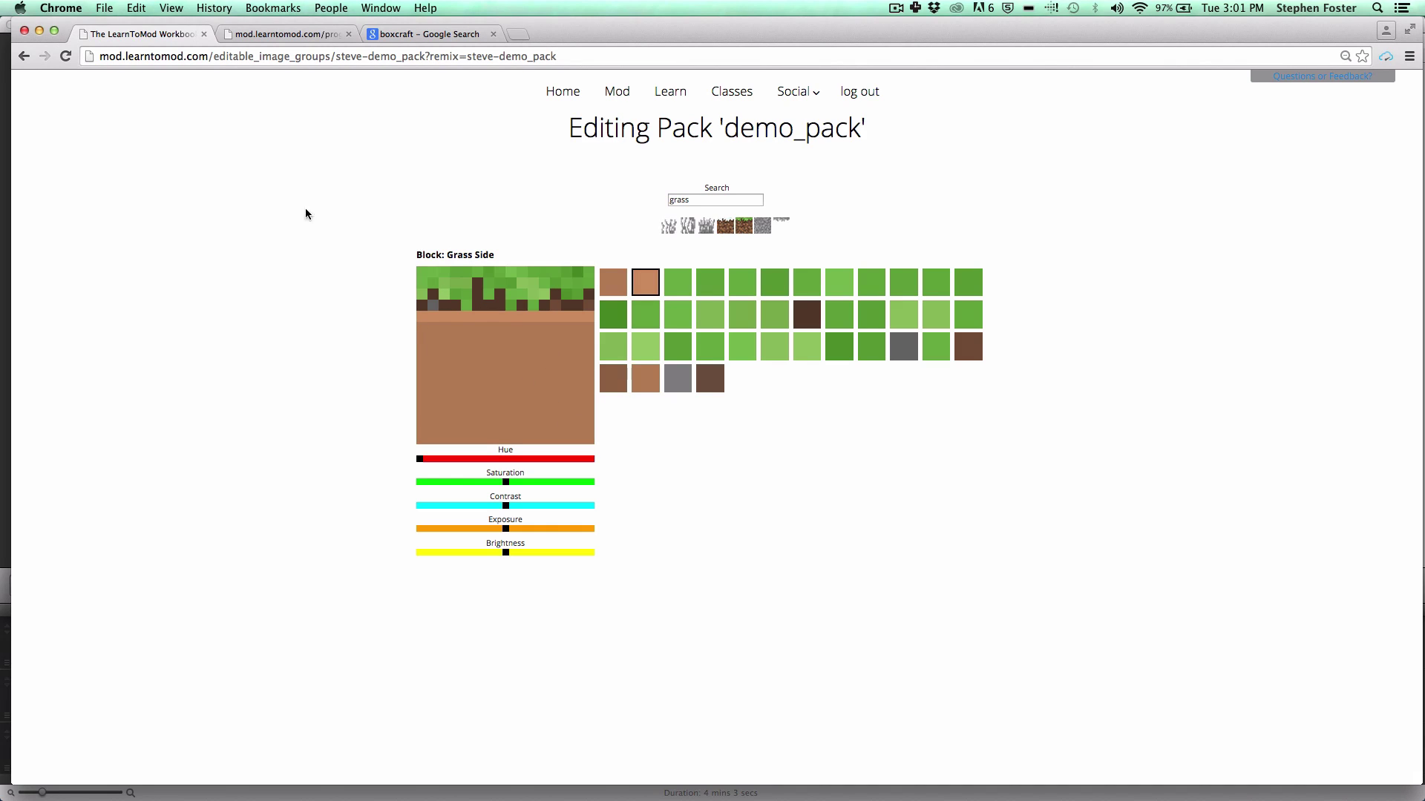
drag(424, 328, 422, 447)
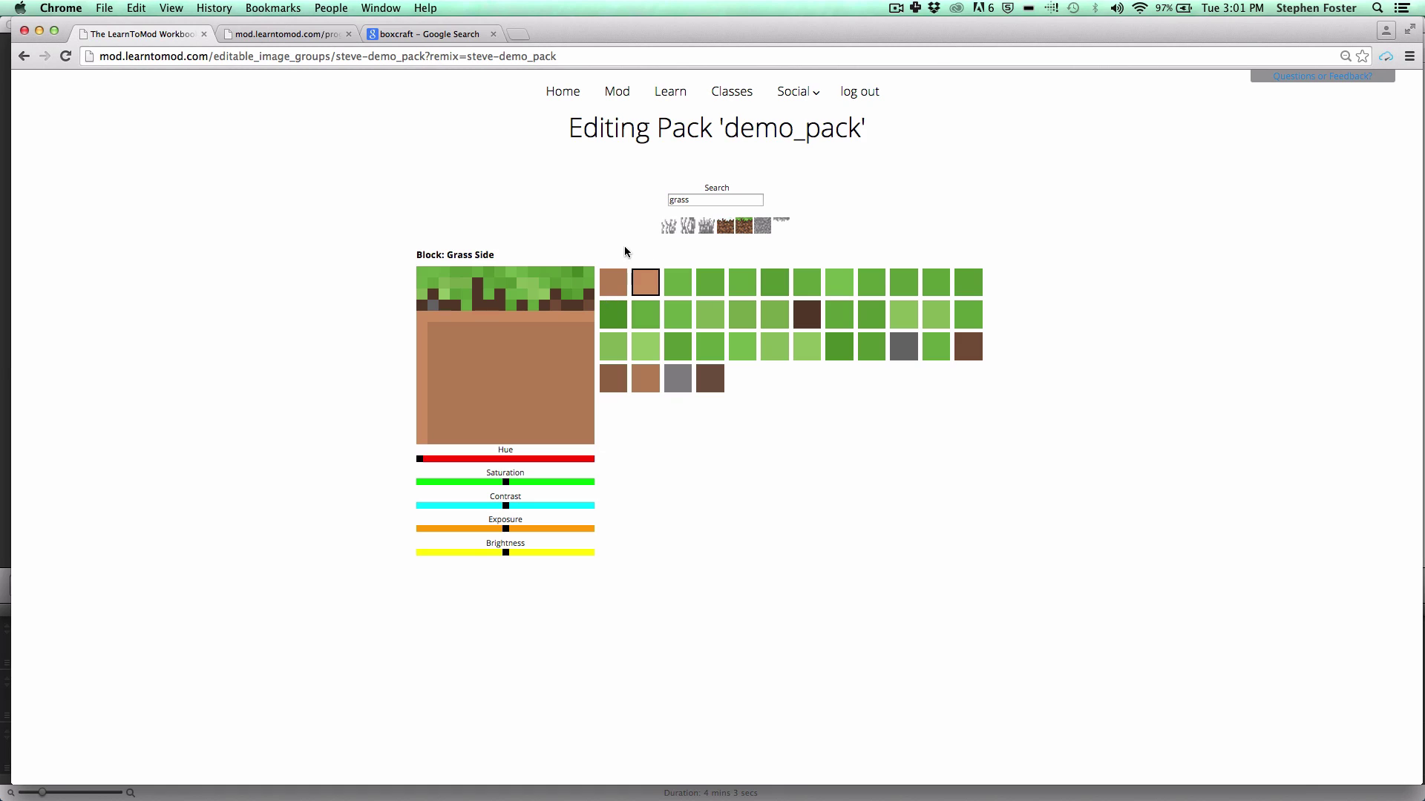
Step: Set the third palette colour to the texture's brown and darken it slightly for a shadow
click(677, 284)
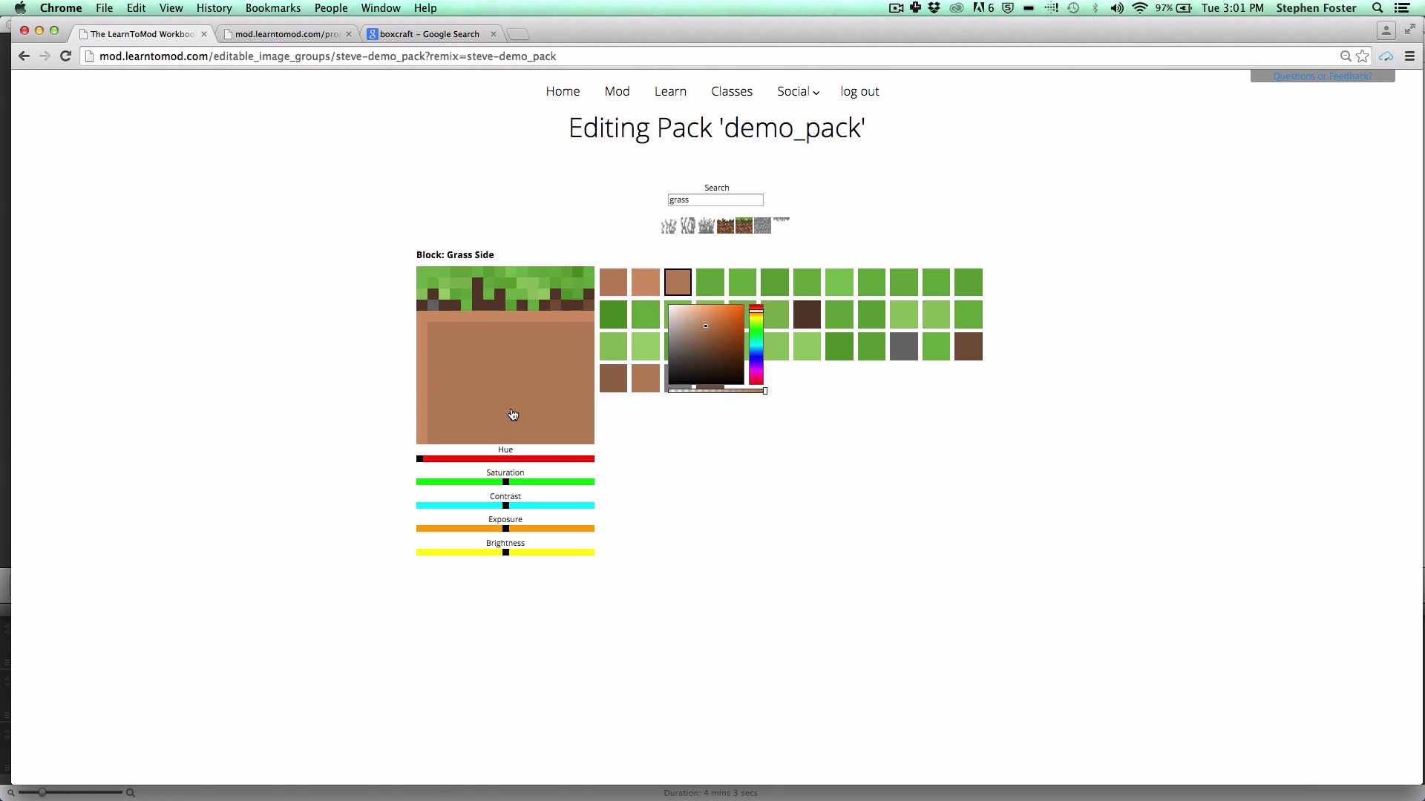
click(513, 414)
click(677, 283)
click(635, 216)
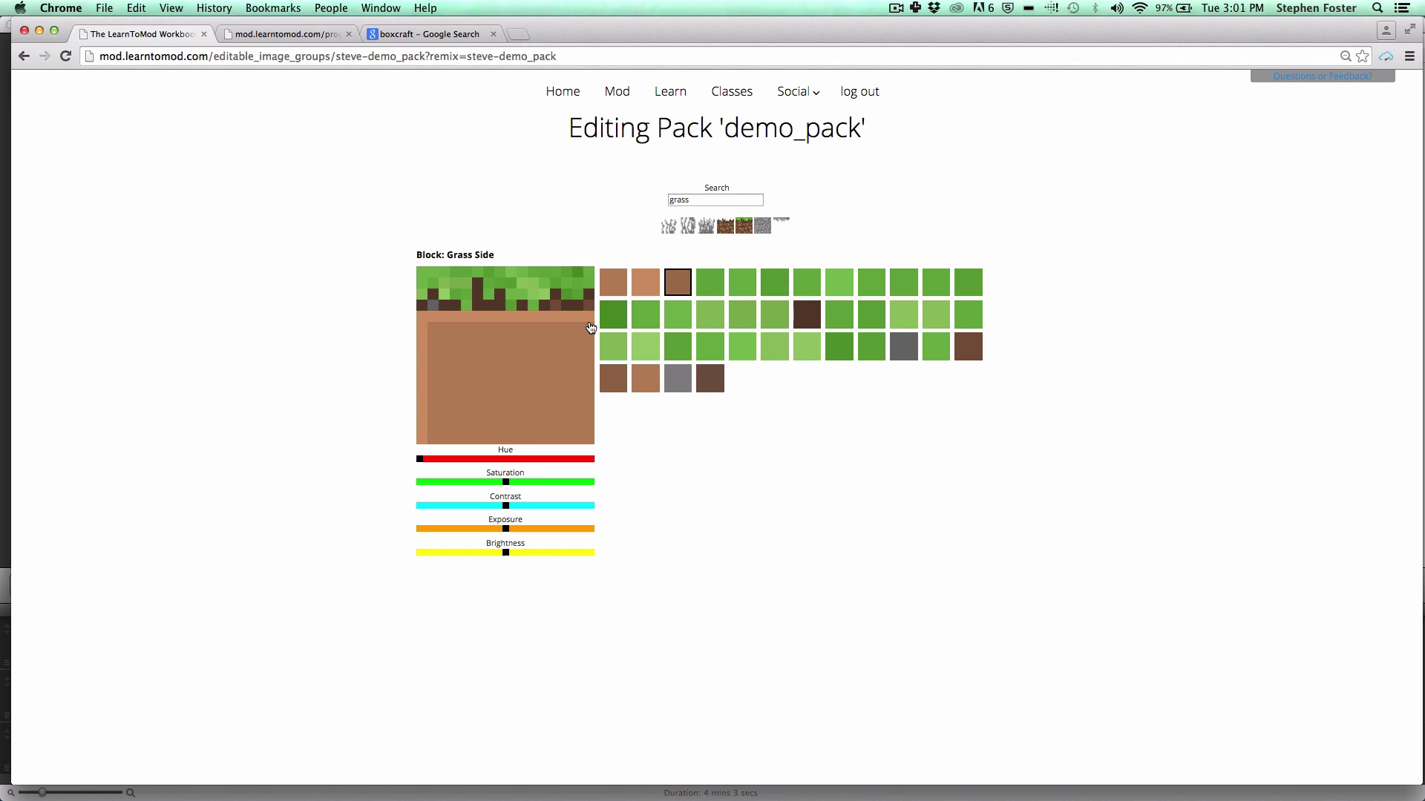
Step: Paint a one-pixel darker brown shadow along the right and bottom edges of the dirt area, blending its corners with the base brown
drag(590, 329, 584, 446)
drag(430, 440, 590, 443)
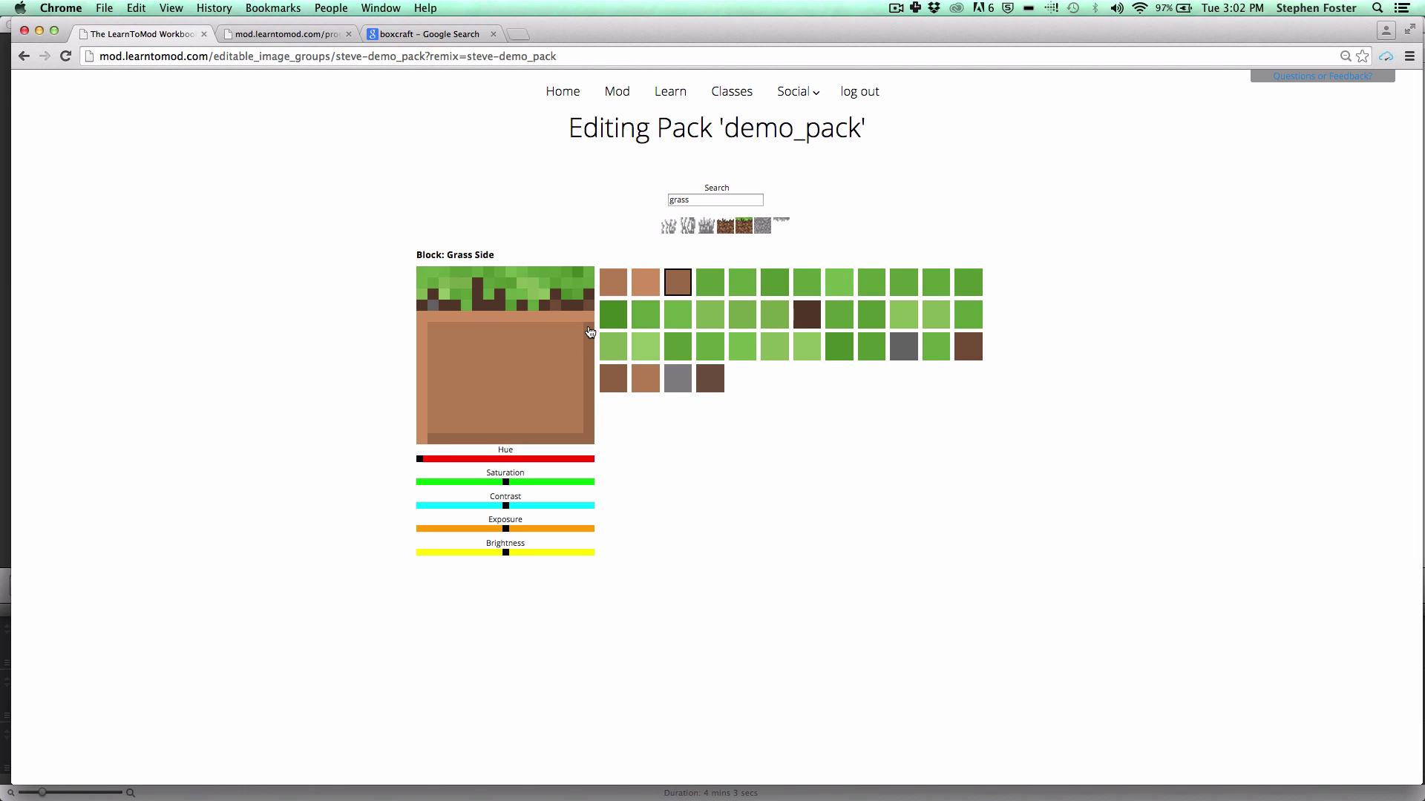
click(613, 284)
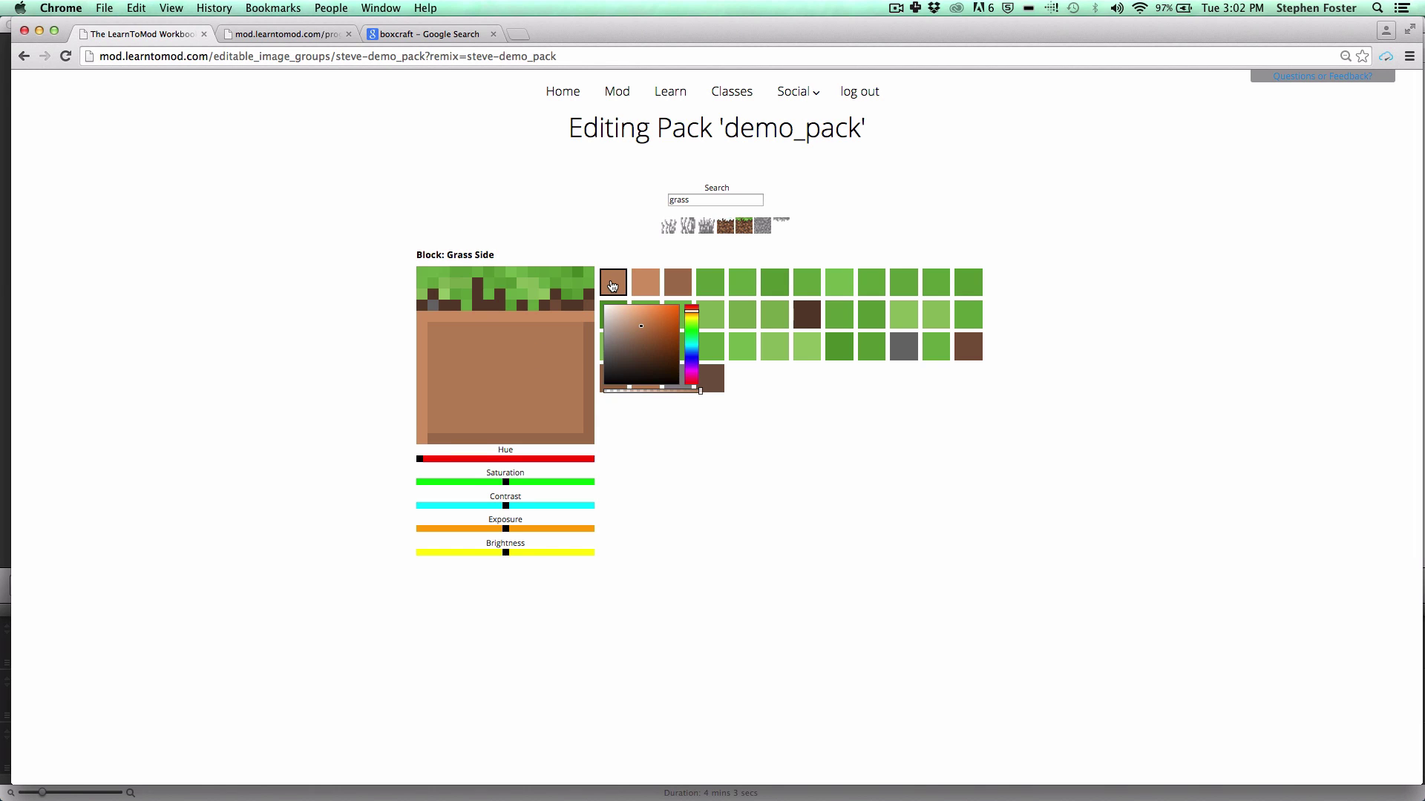
click(613, 284)
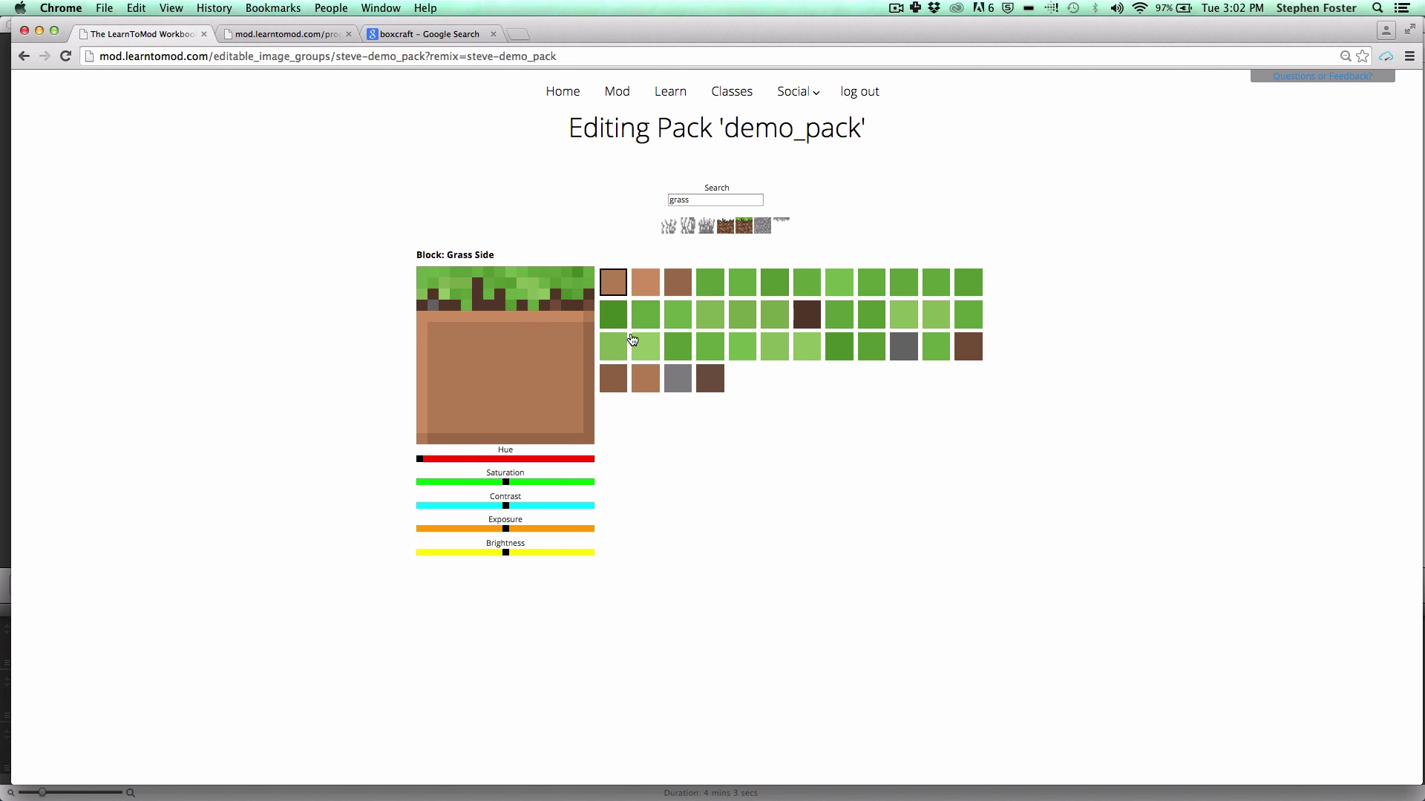
Step: Switch to Minecraft, reload demo_pack with its book, and examine the grass block sides in the dug holes before pausing
key(ctrl+Up)
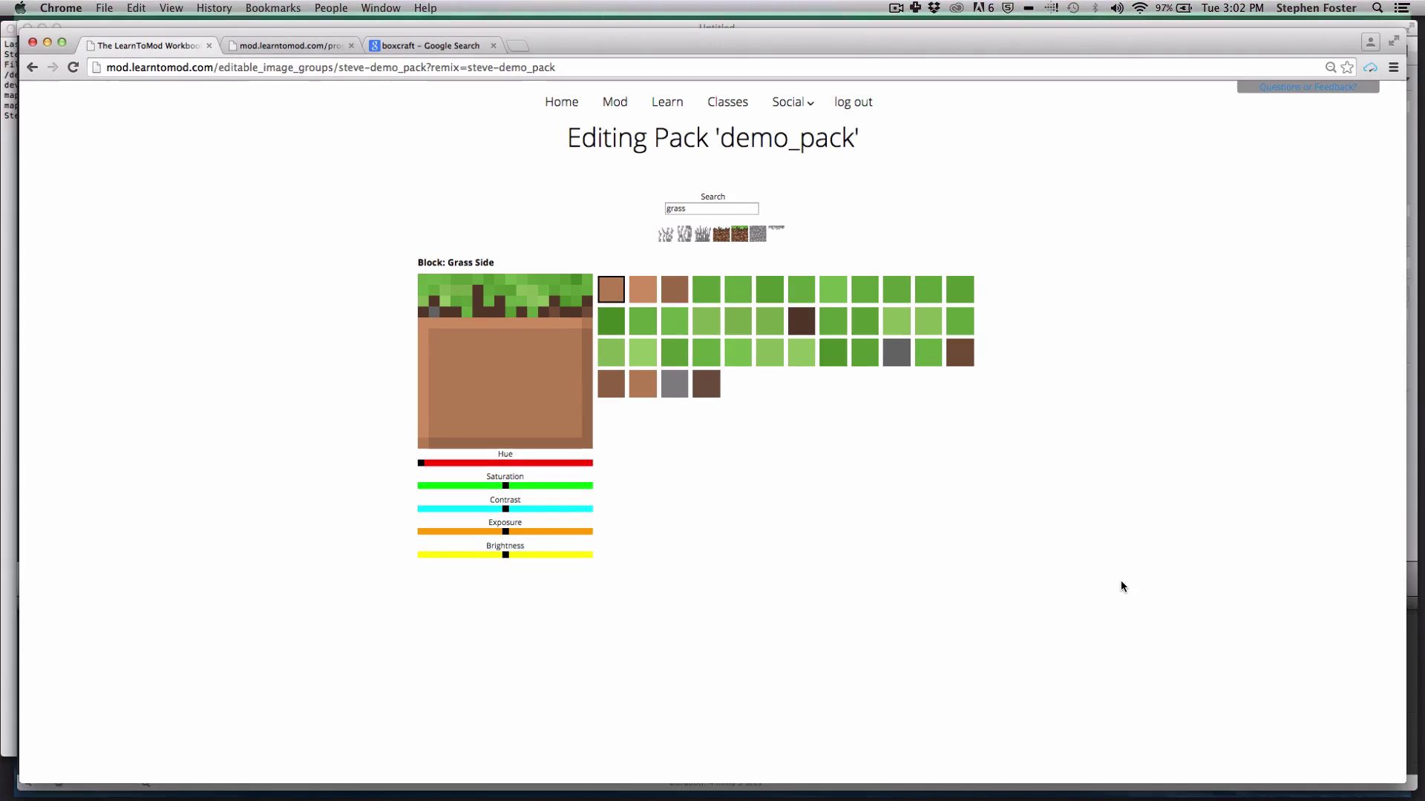
click(1169, 245)
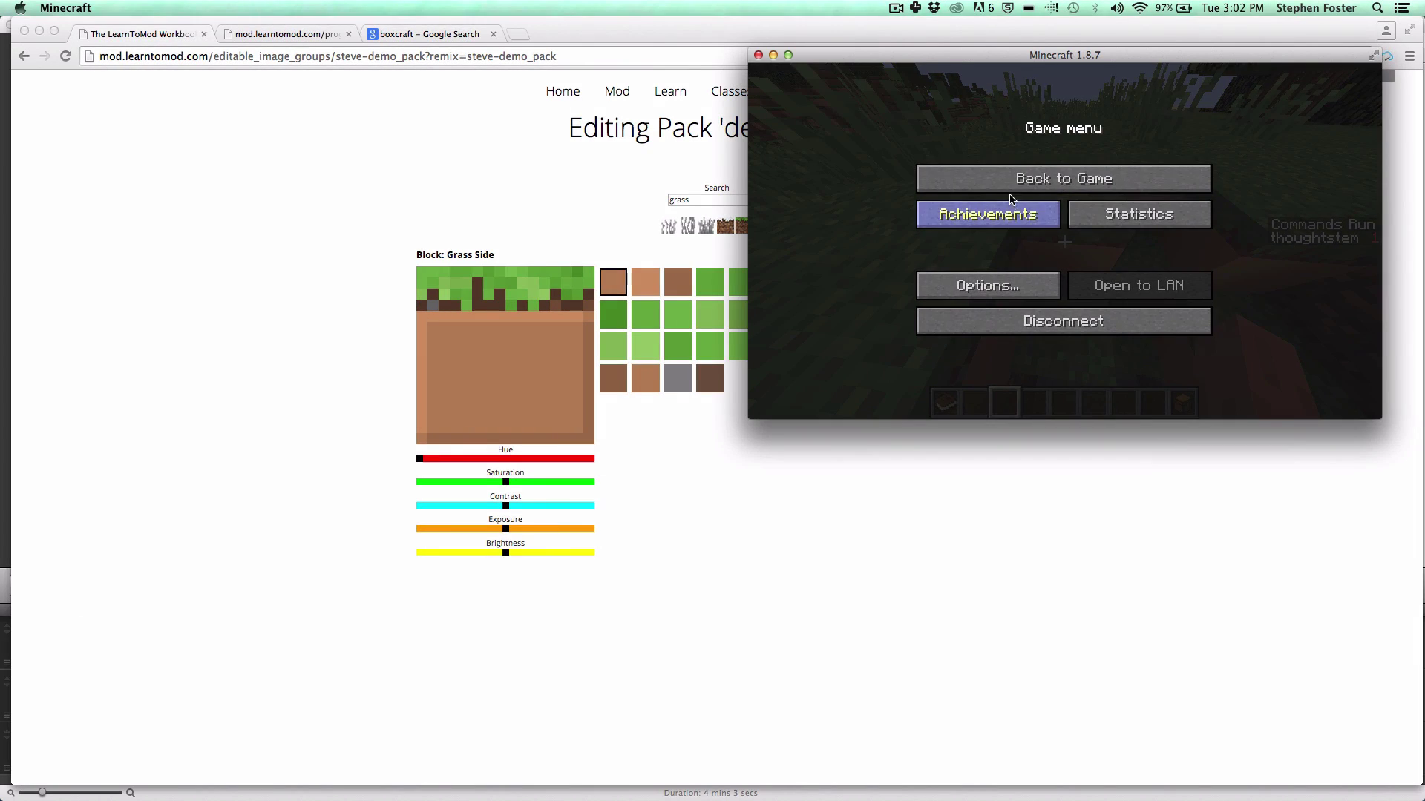
click(1066, 178)
mouse_move(1065, 242)
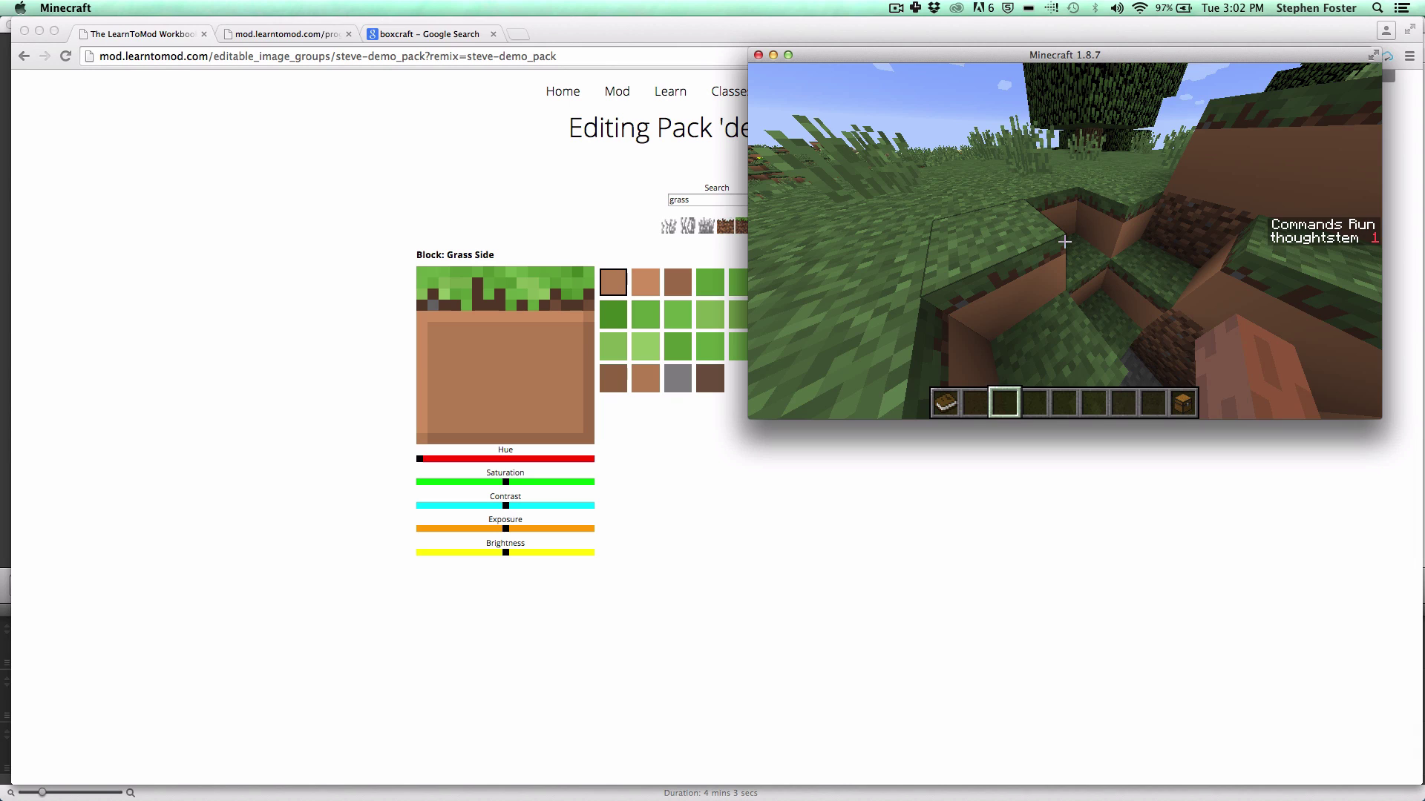
key(1)
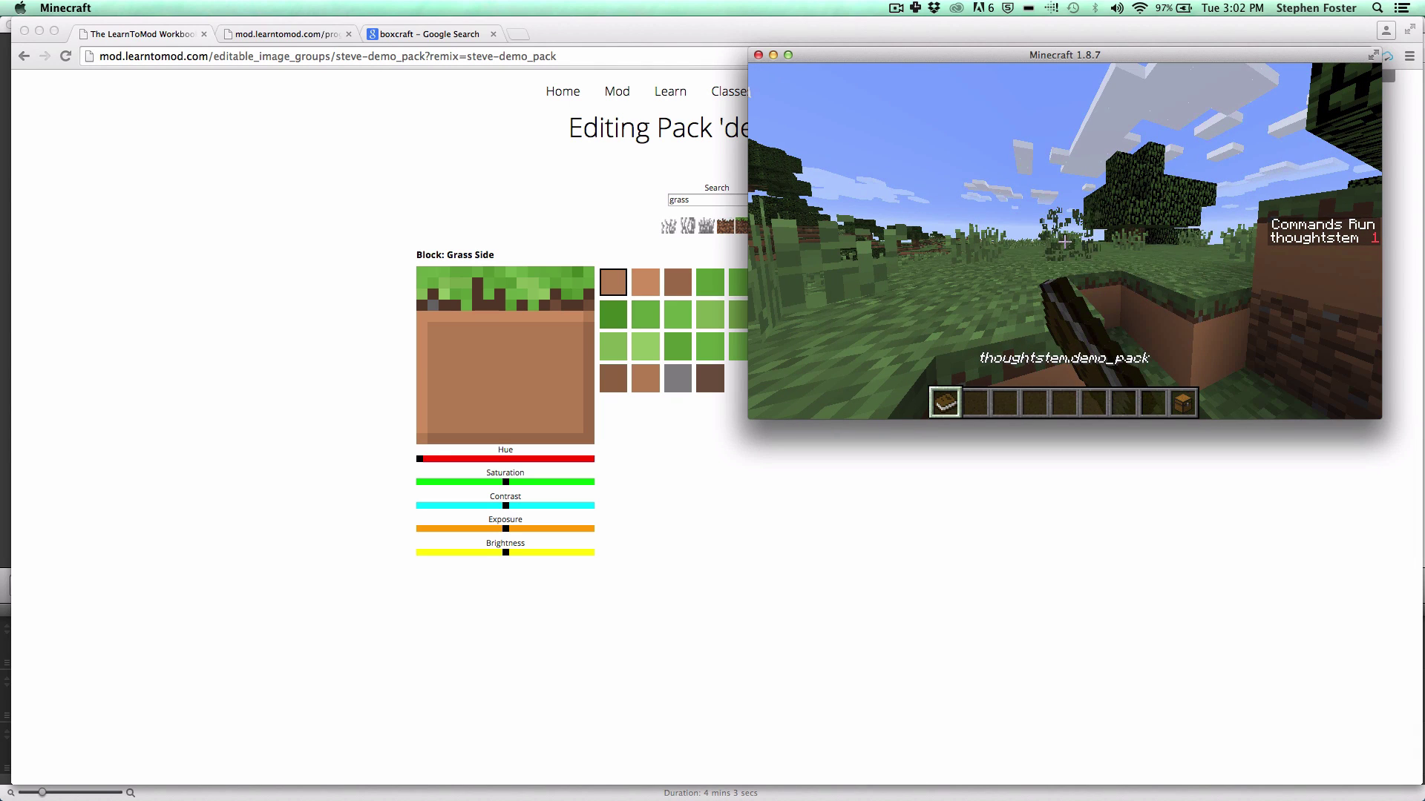
right_click(1065, 241)
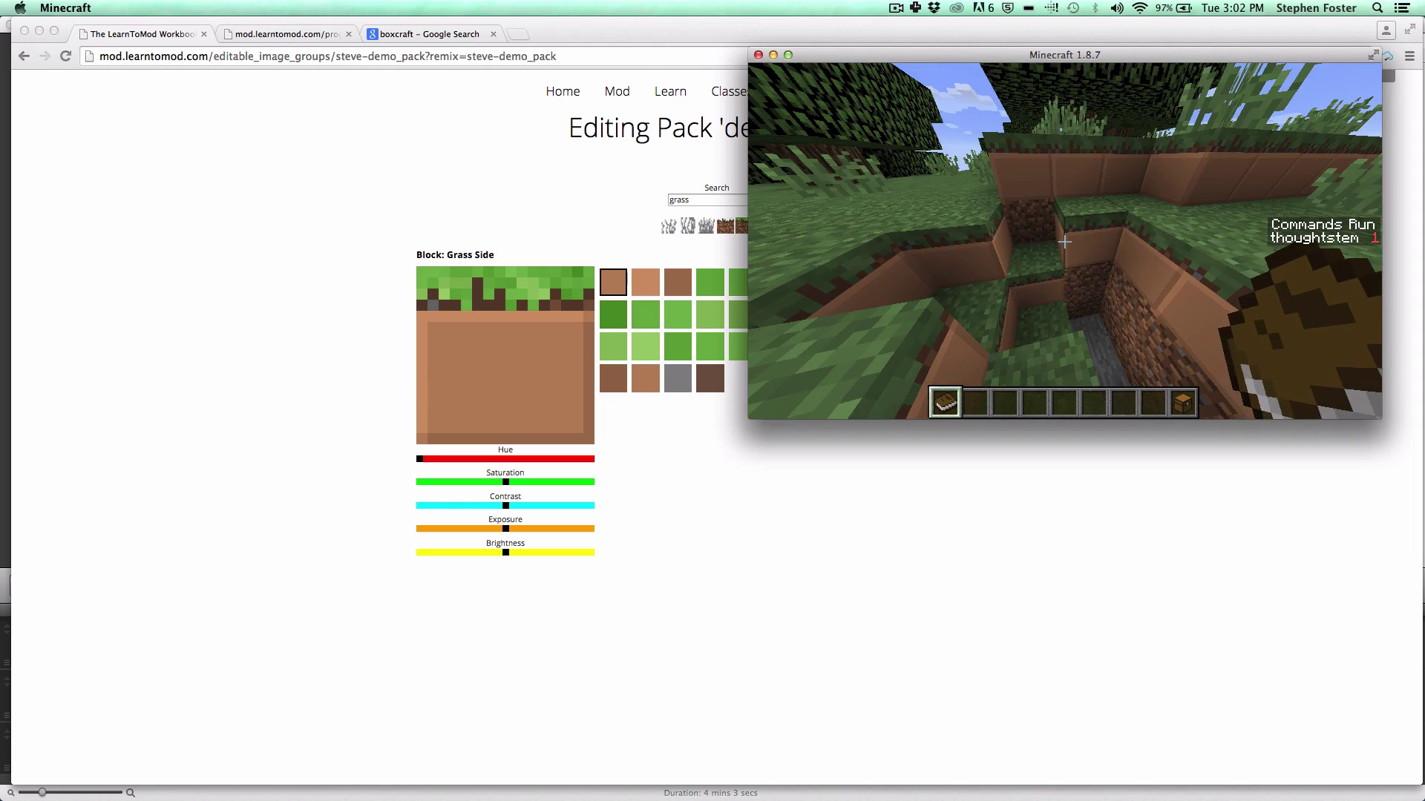
key(w)
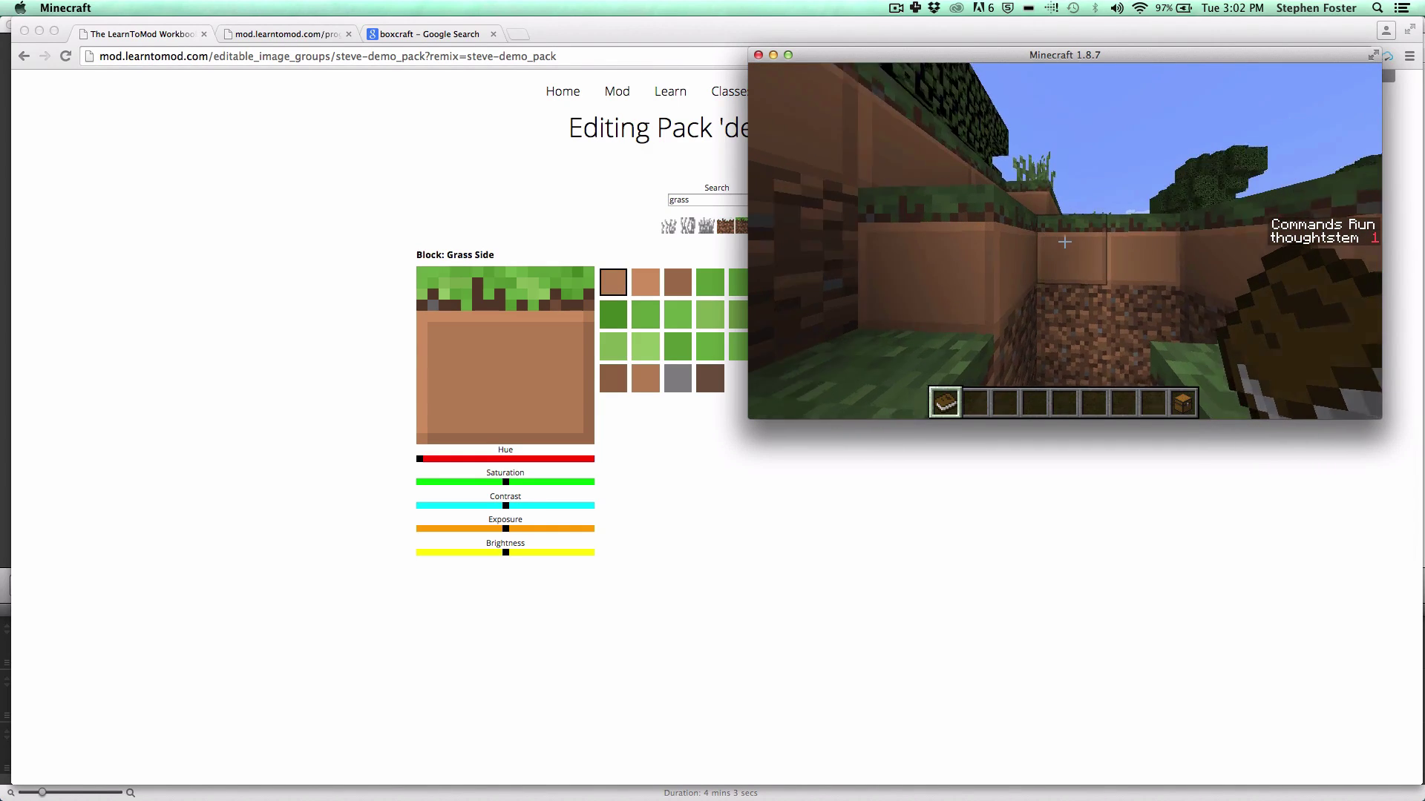
key(Escape)
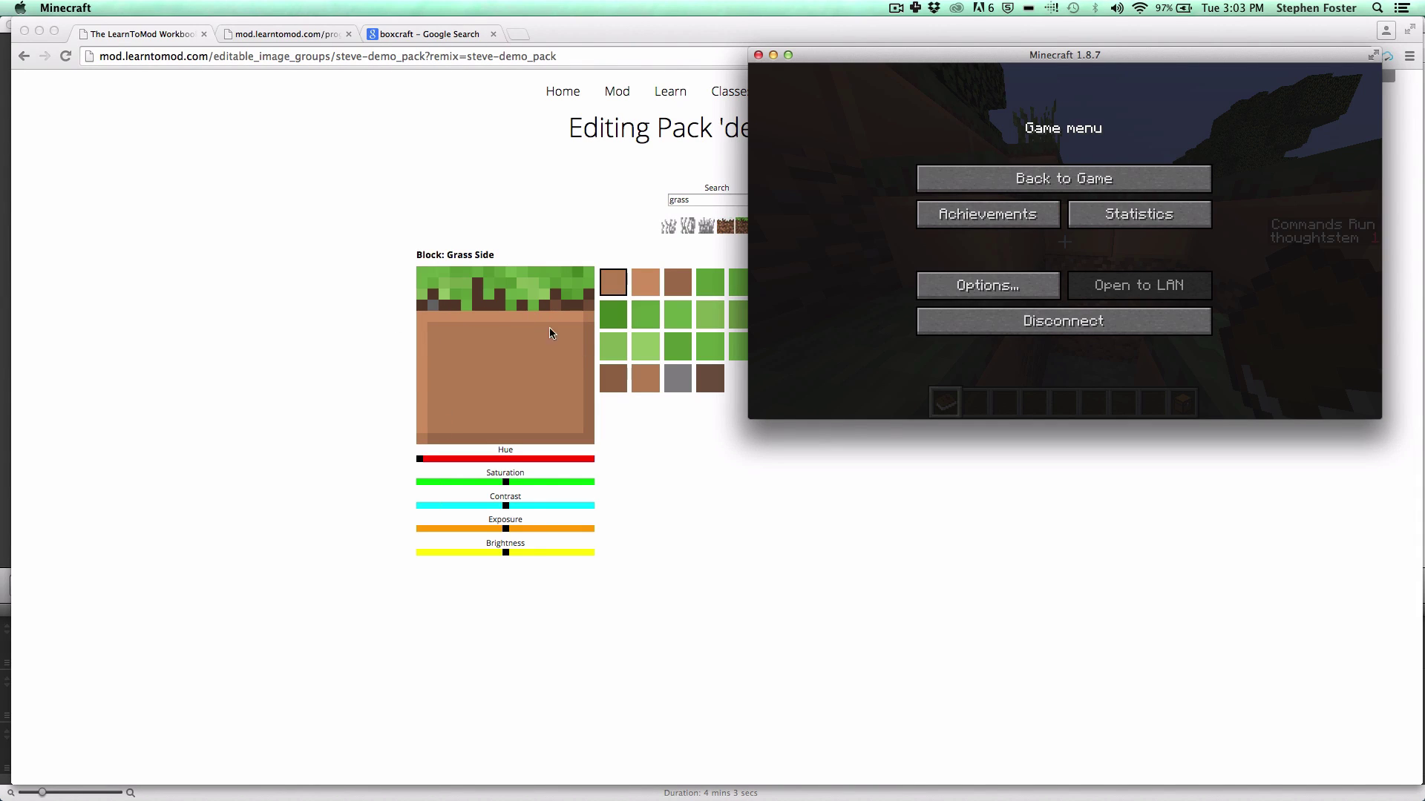
Step: Back in the demo_pack editor, set the fourth palette colour to the texture's light green and fill the whole grass strip with it
click(356, 406)
click(645, 284)
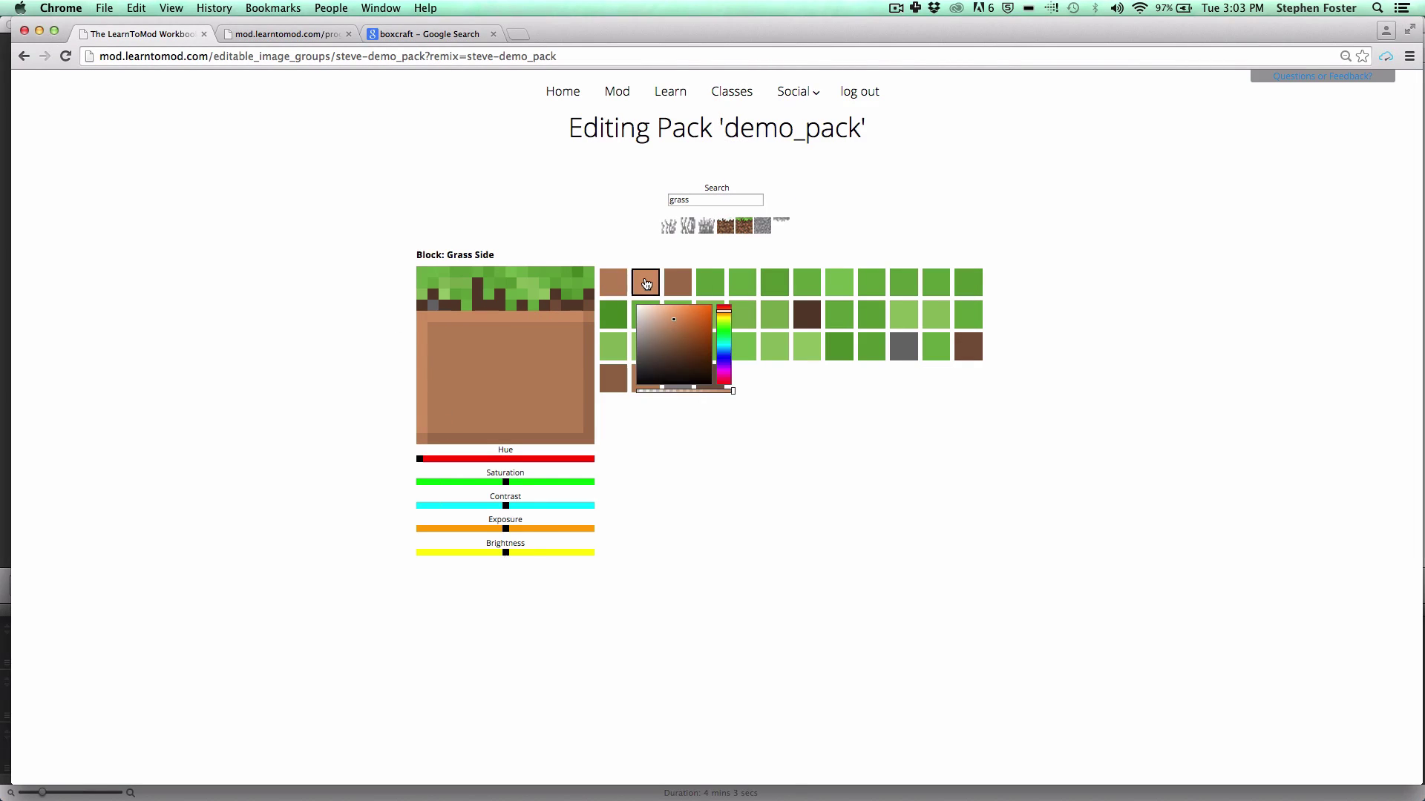
click(646, 283)
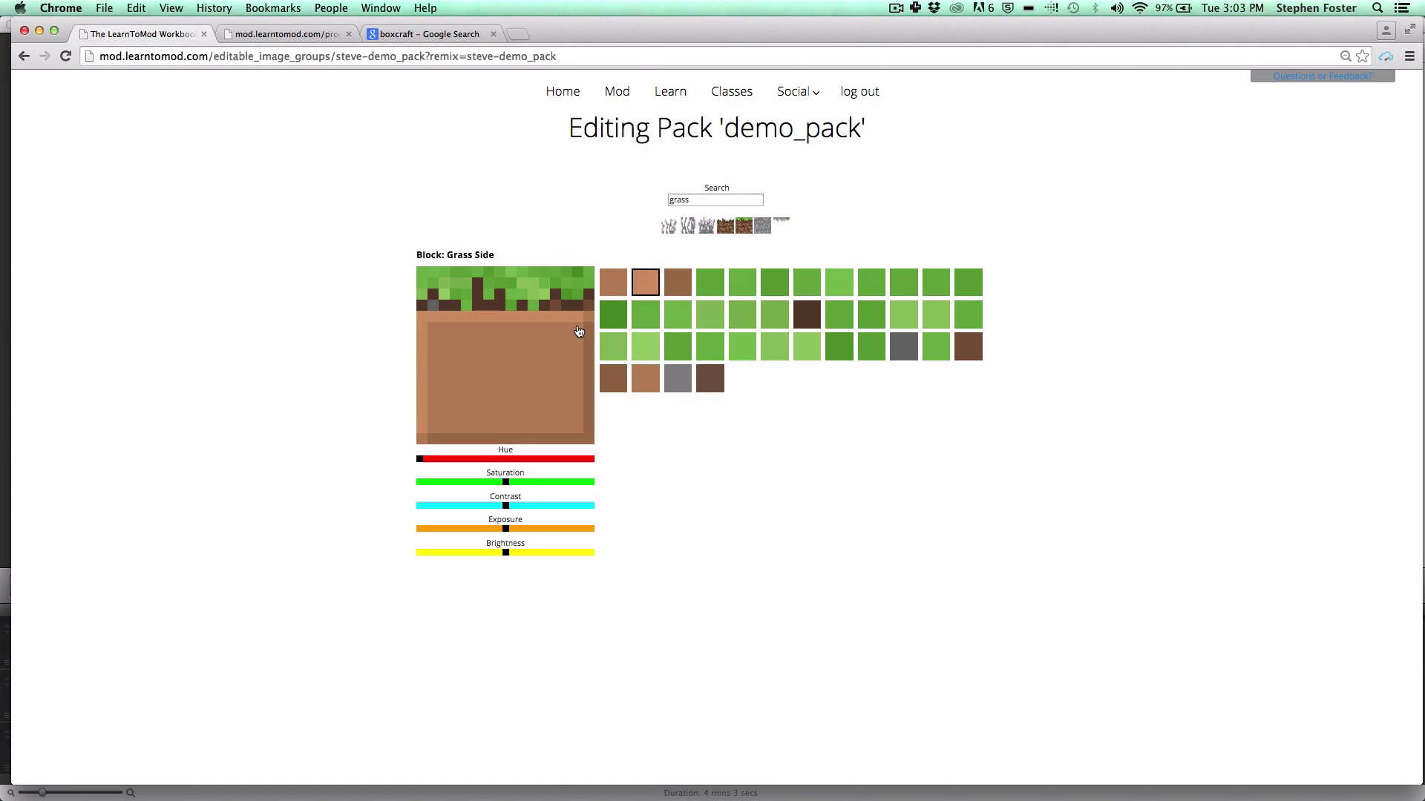
mouse_move(578, 332)
mouse_down()
mouse_move(432, 331)
mouse_move(424, 435)
mouse_up()
click(705, 288)
click(533, 289)
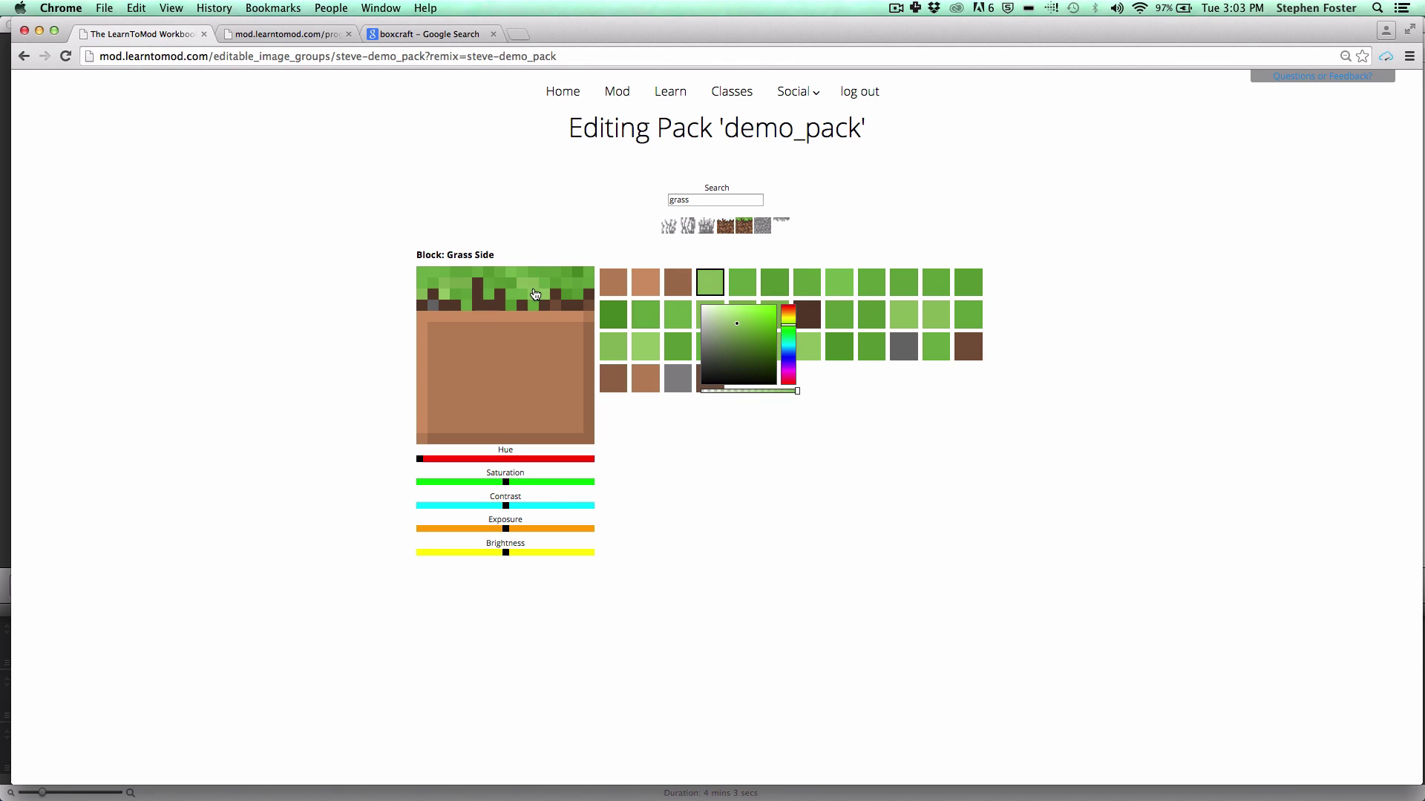
click(522, 289)
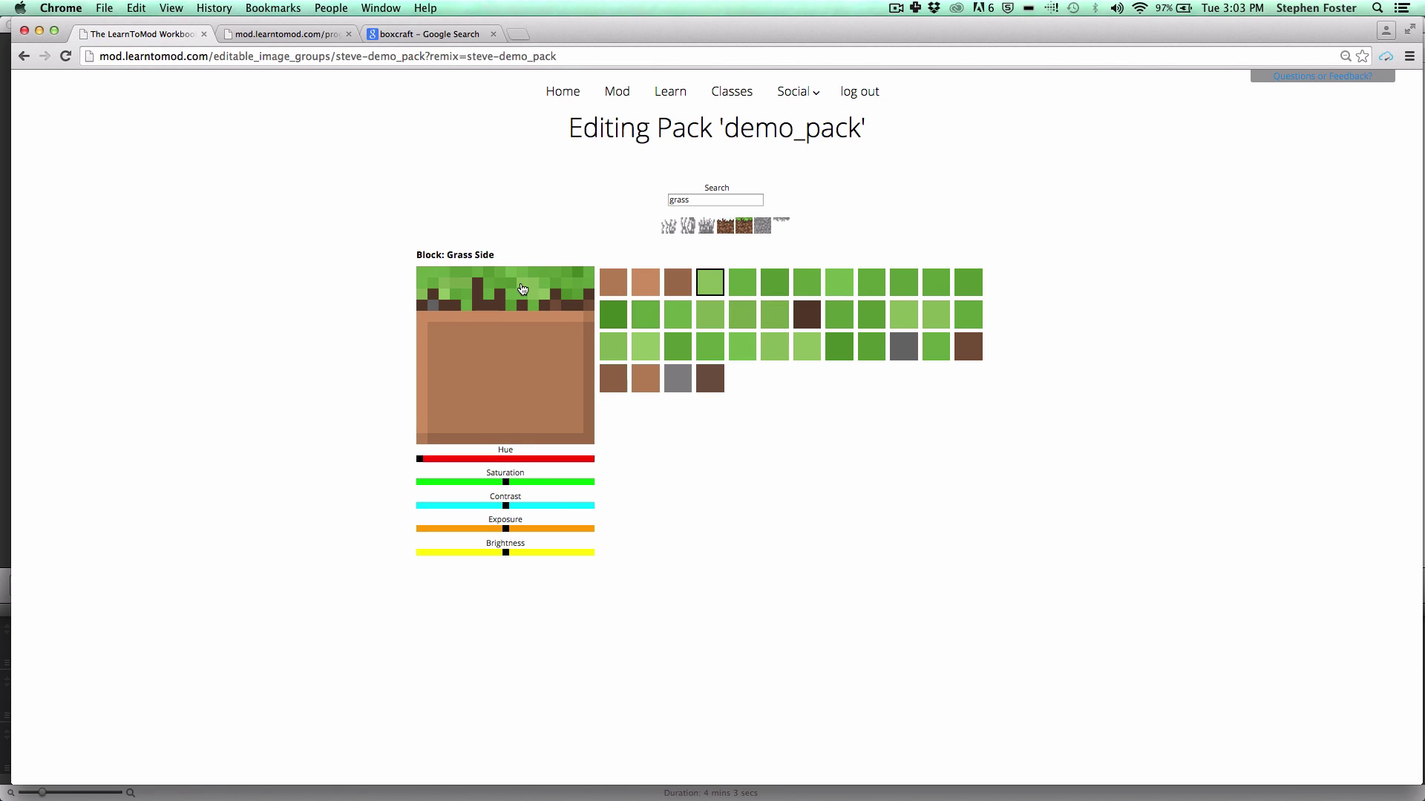
mouse_move(523, 289)
mouse_down()
mouse_move(589, 297)
mouse_move(536, 312)
mouse_move(578, 297)
mouse_move(583, 274)
mouse_move(549, 288)
mouse_move(512, 268)
mouse_move(567, 276)
mouse_move(422, 282)
mouse_move(417, 308)
mouse_move(519, 286)
mouse_move(421, 286)
mouse_move(434, 302)
mouse_move(528, 302)
mouse_move(449, 308)
mouse_up()
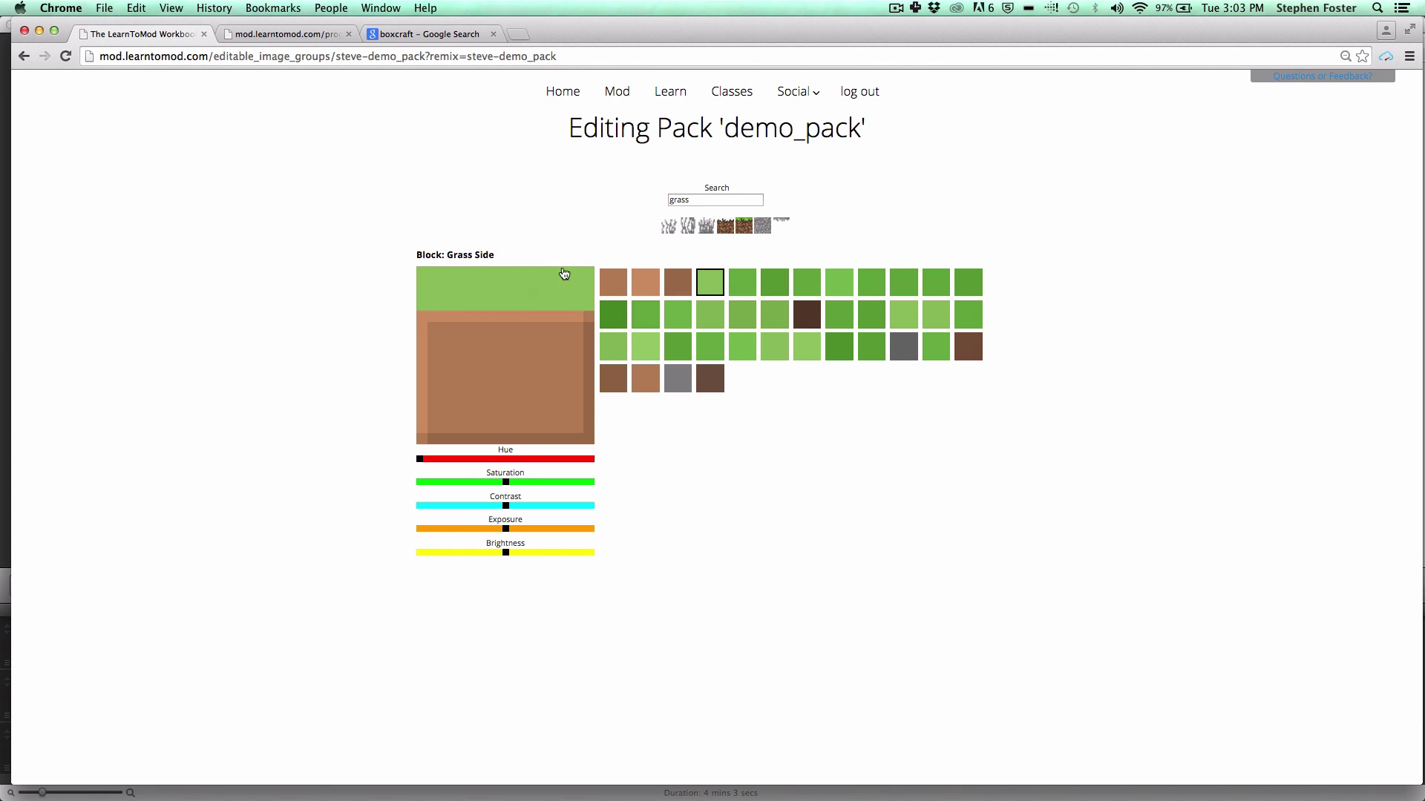
Step: Set the fifth palette colour to a brighter light green and paint a one-pixel highlight along the grass strip's top and left edges
click(748, 289)
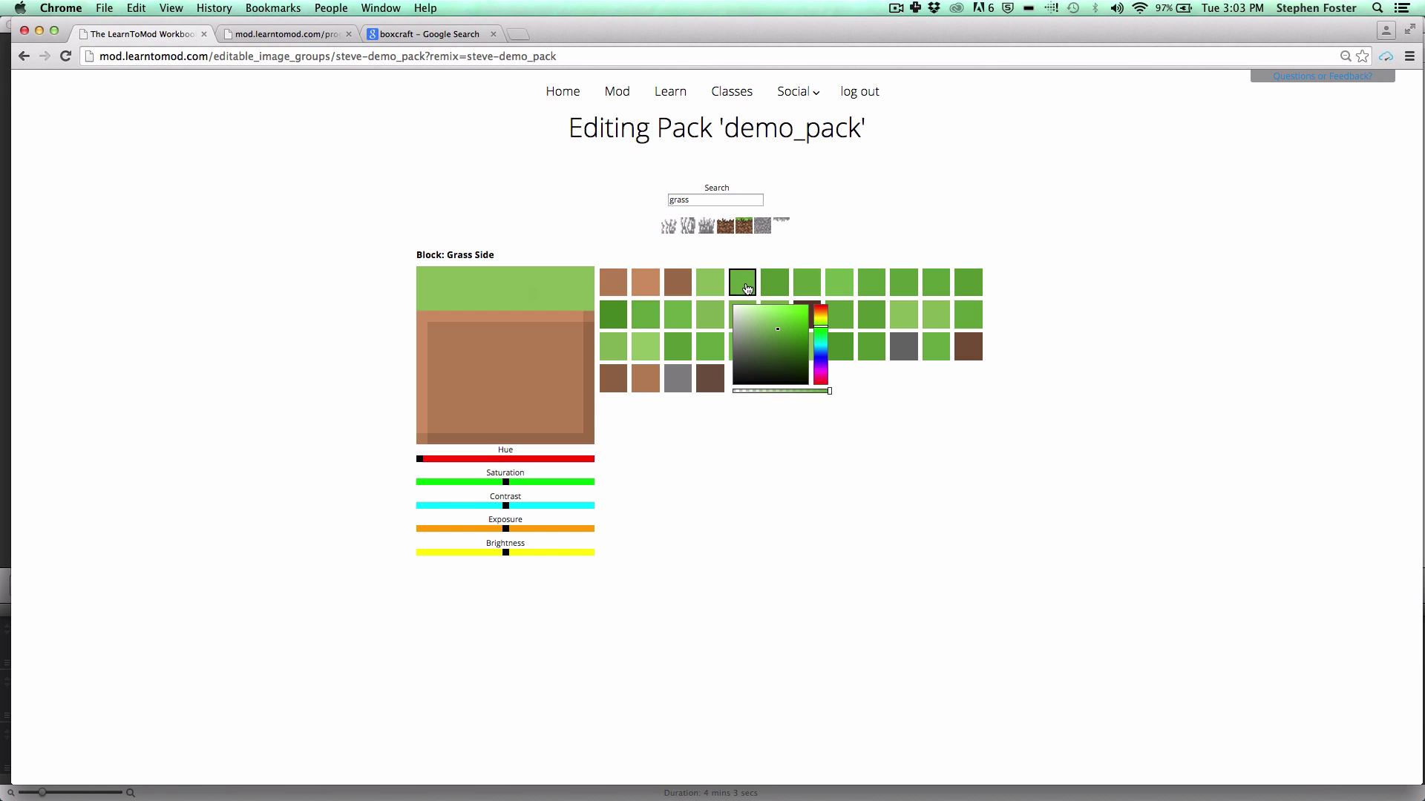
click(530, 279)
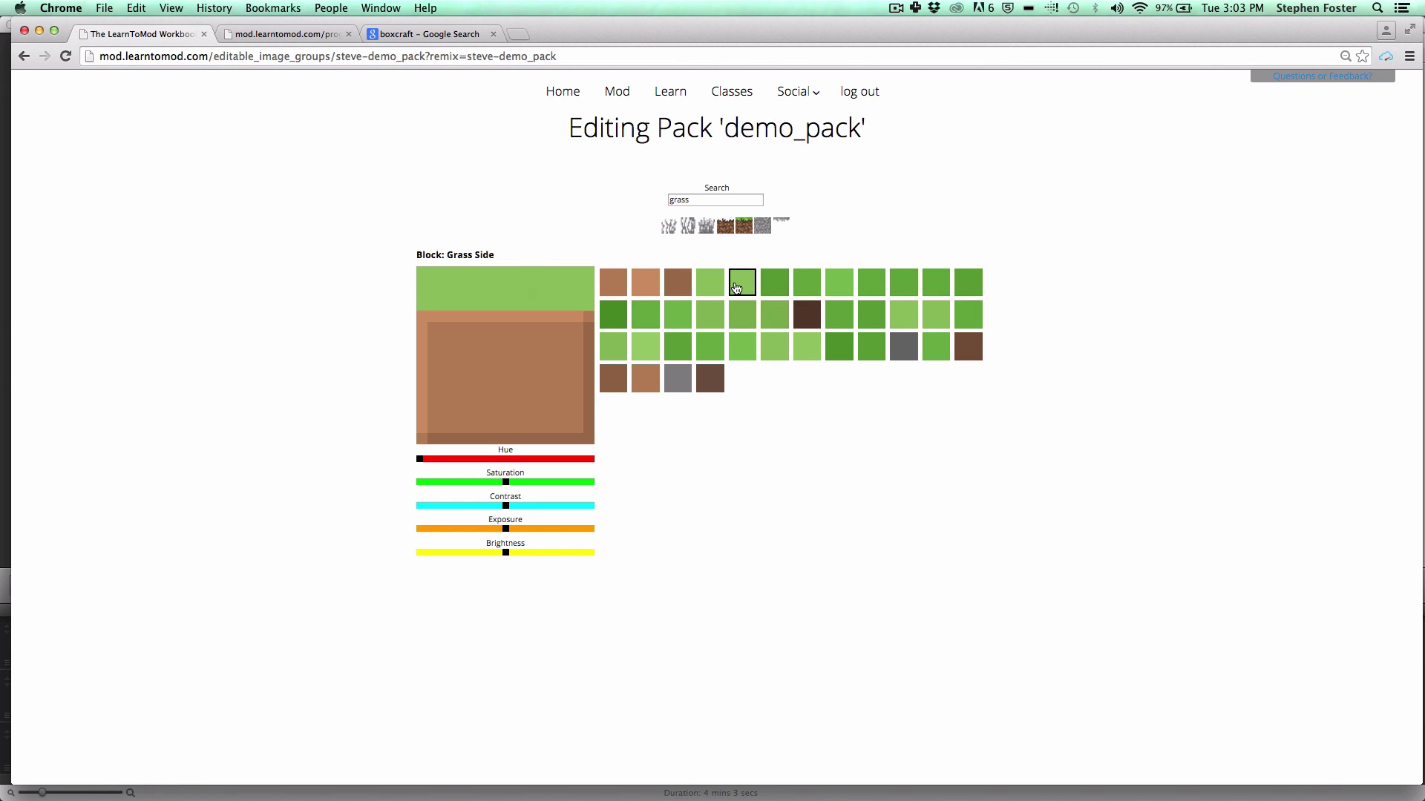
click(736, 282)
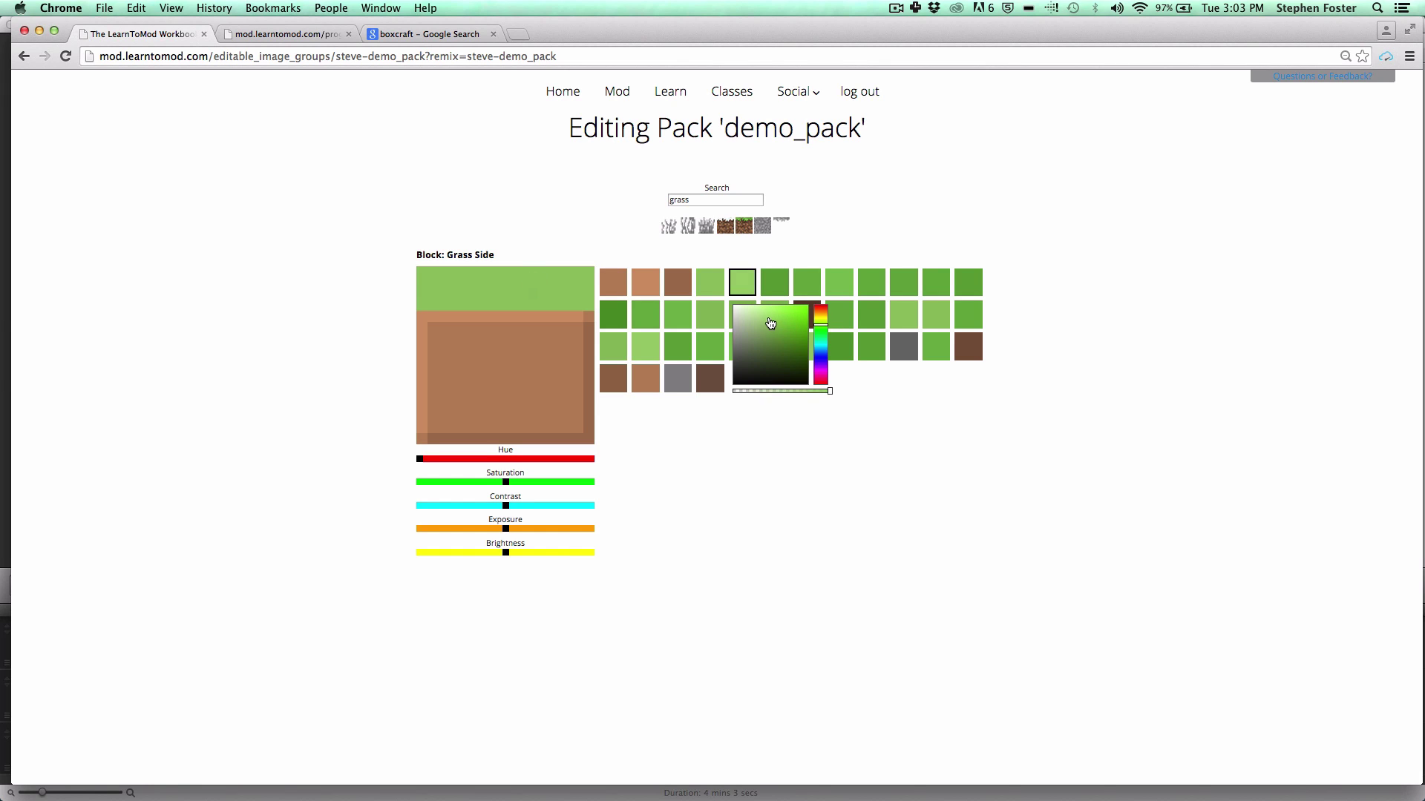
click(770, 320)
click(589, 276)
click(770, 322)
click(761, 244)
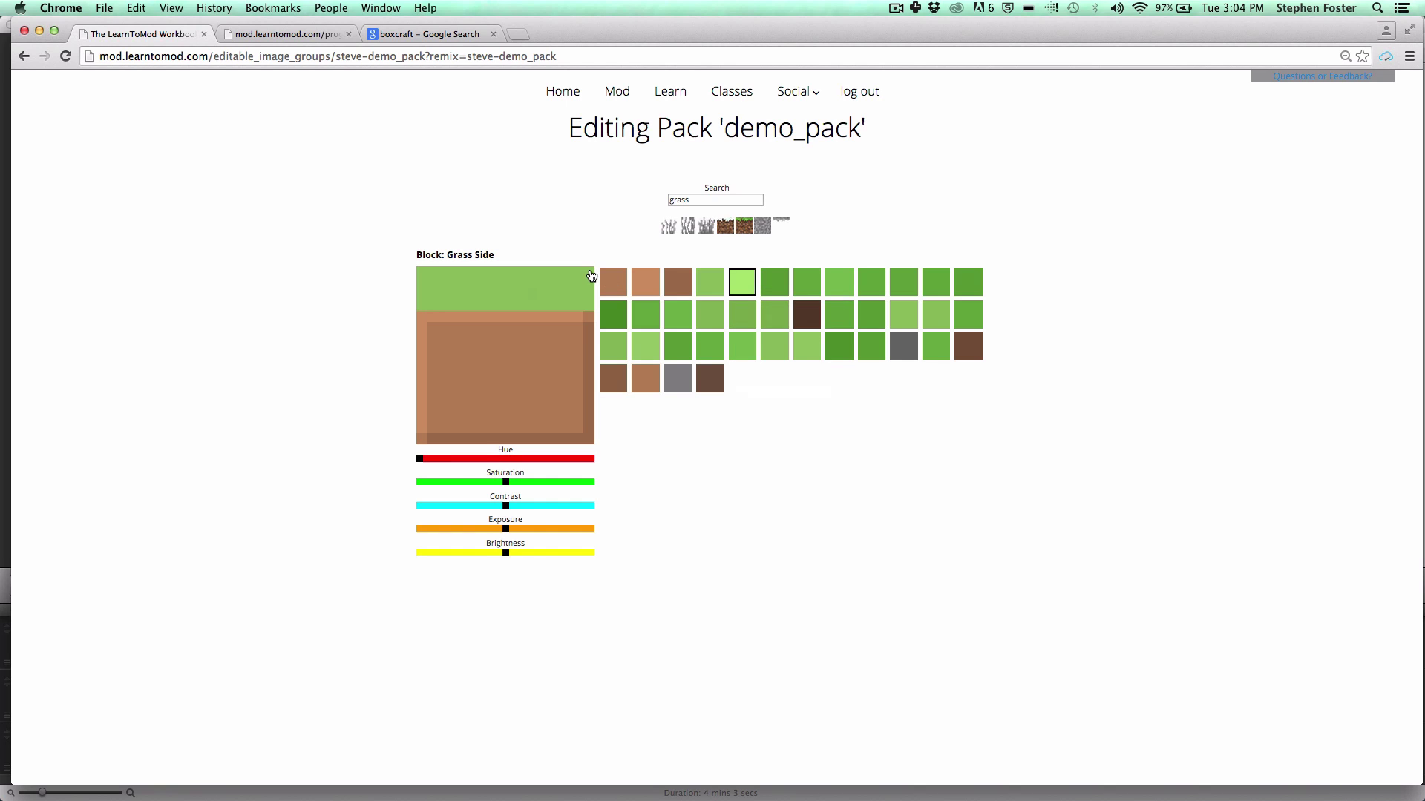
mouse_move(591, 276)
mouse_down()
mouse_move(426, 281)
mouse_move(424, 312)
mouse_up()
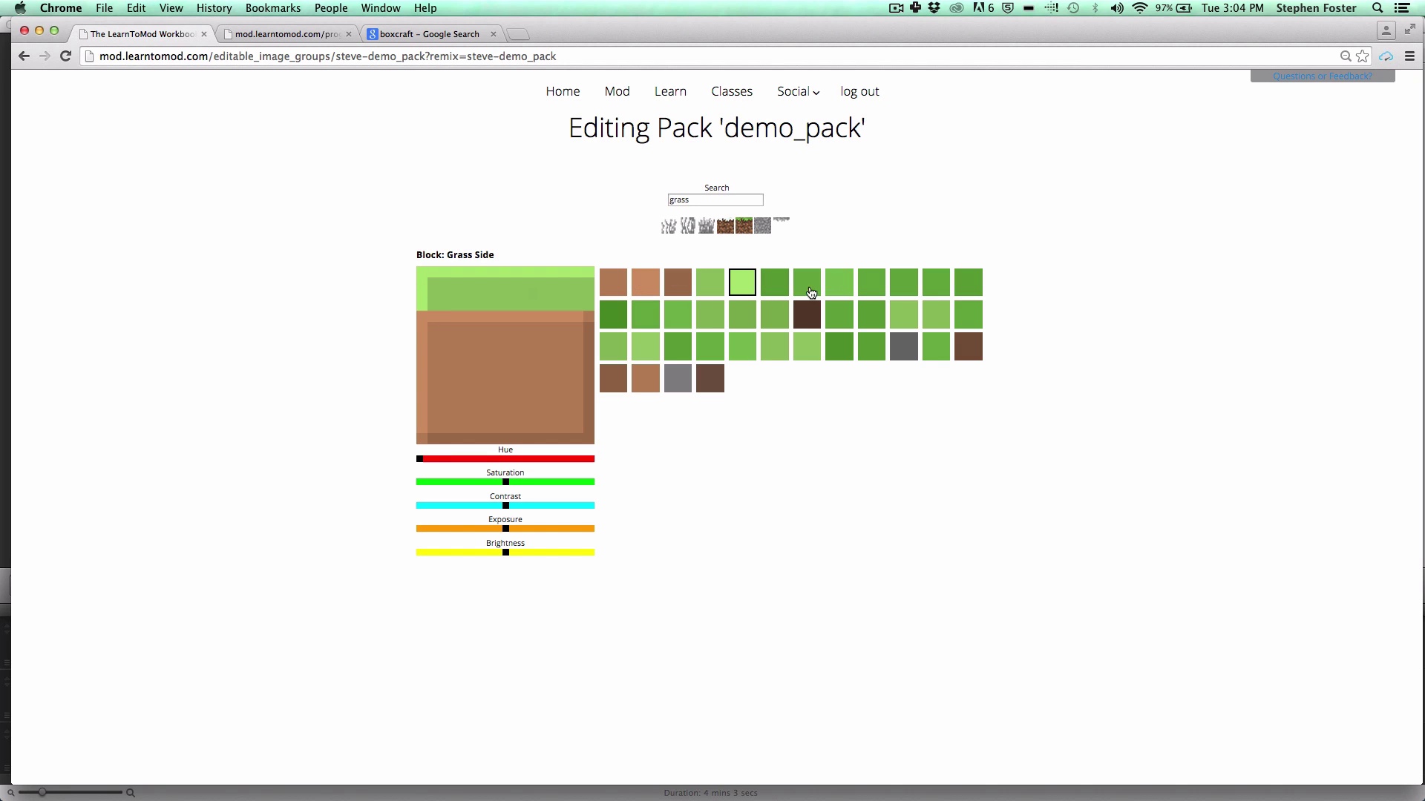
Step: Set the sixth palette colour to a darker green and paint a one-pixel shadow along the grass strip's right and bottom edges
click(771, 285)
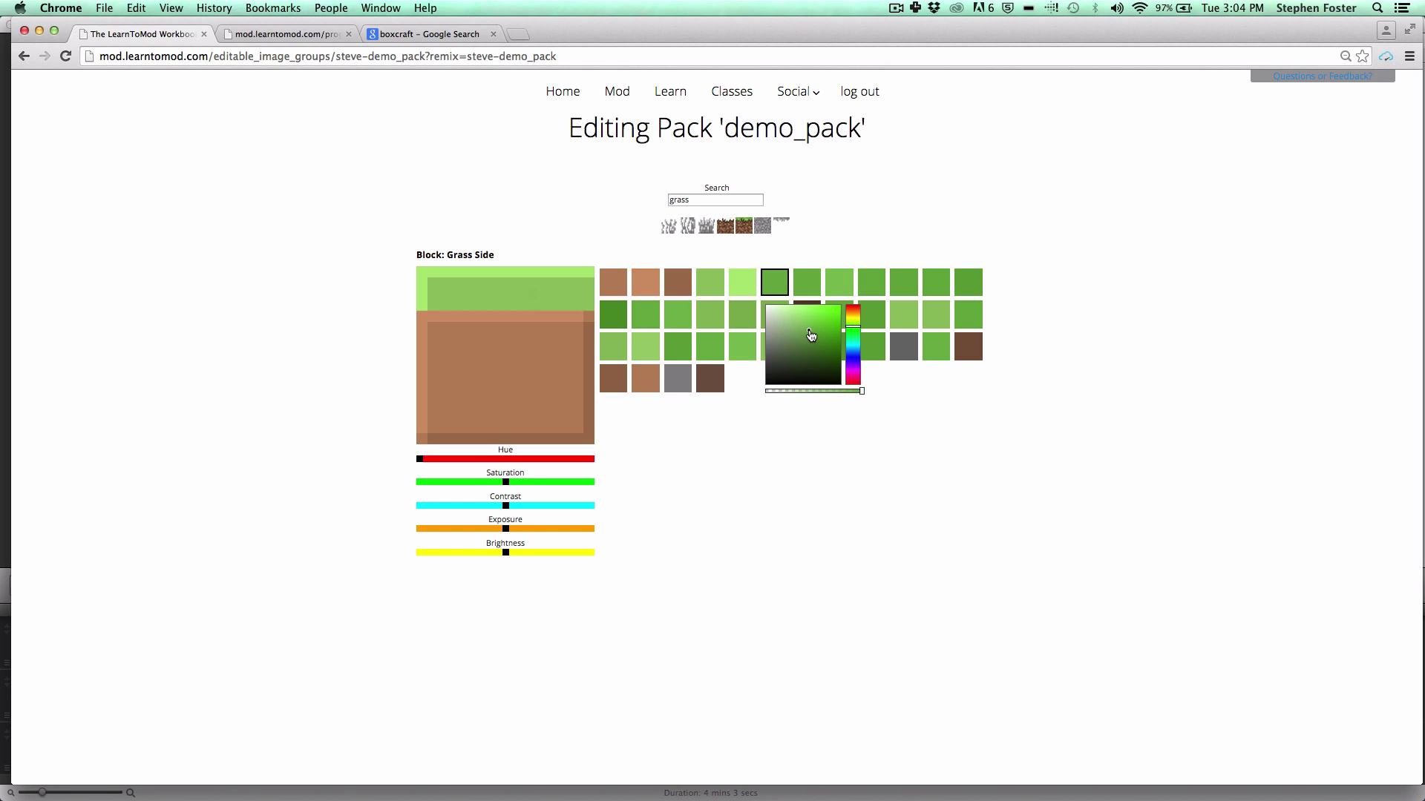
click(803, 227)
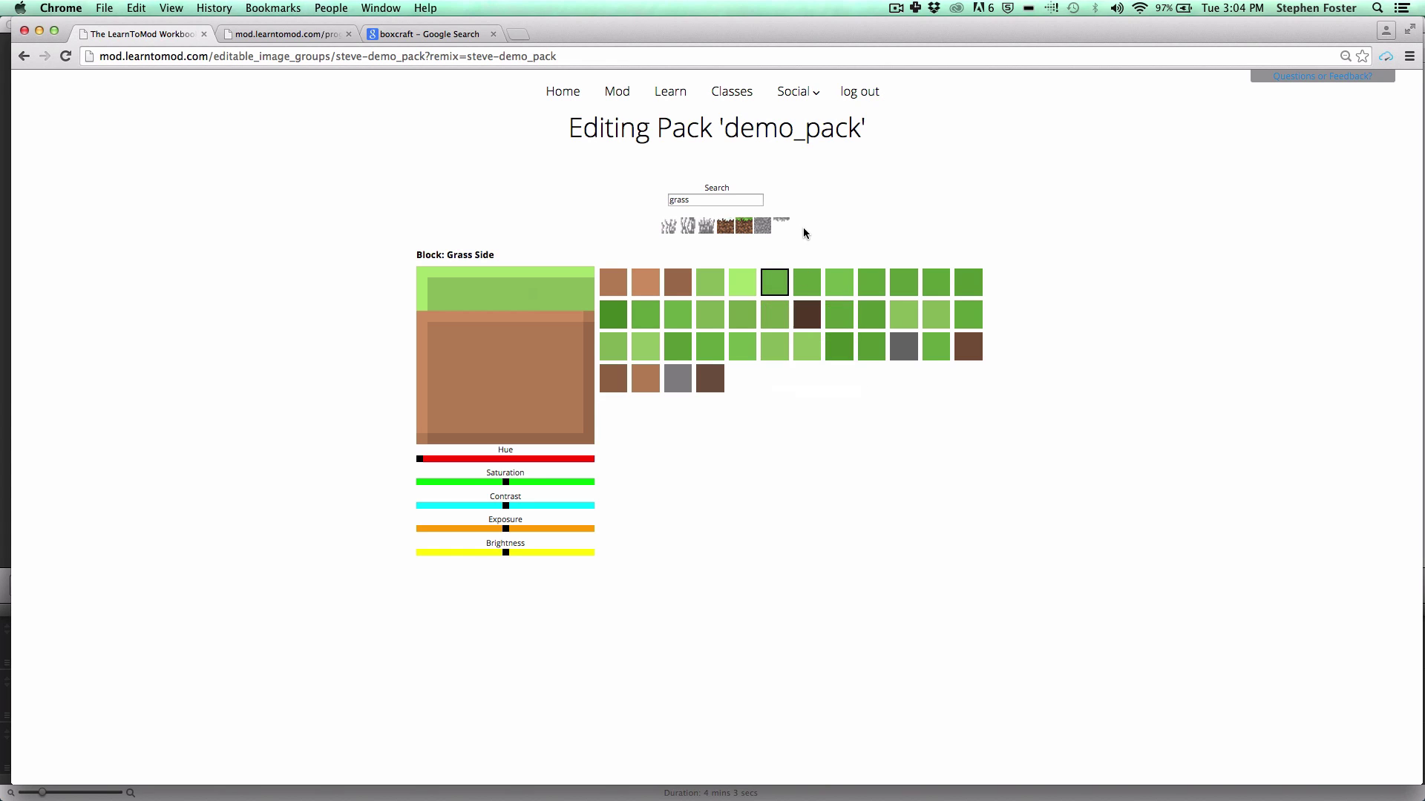
click(588, 285)
drag(589, 295, 589, 307)
drag(433, 305, 588, 297)
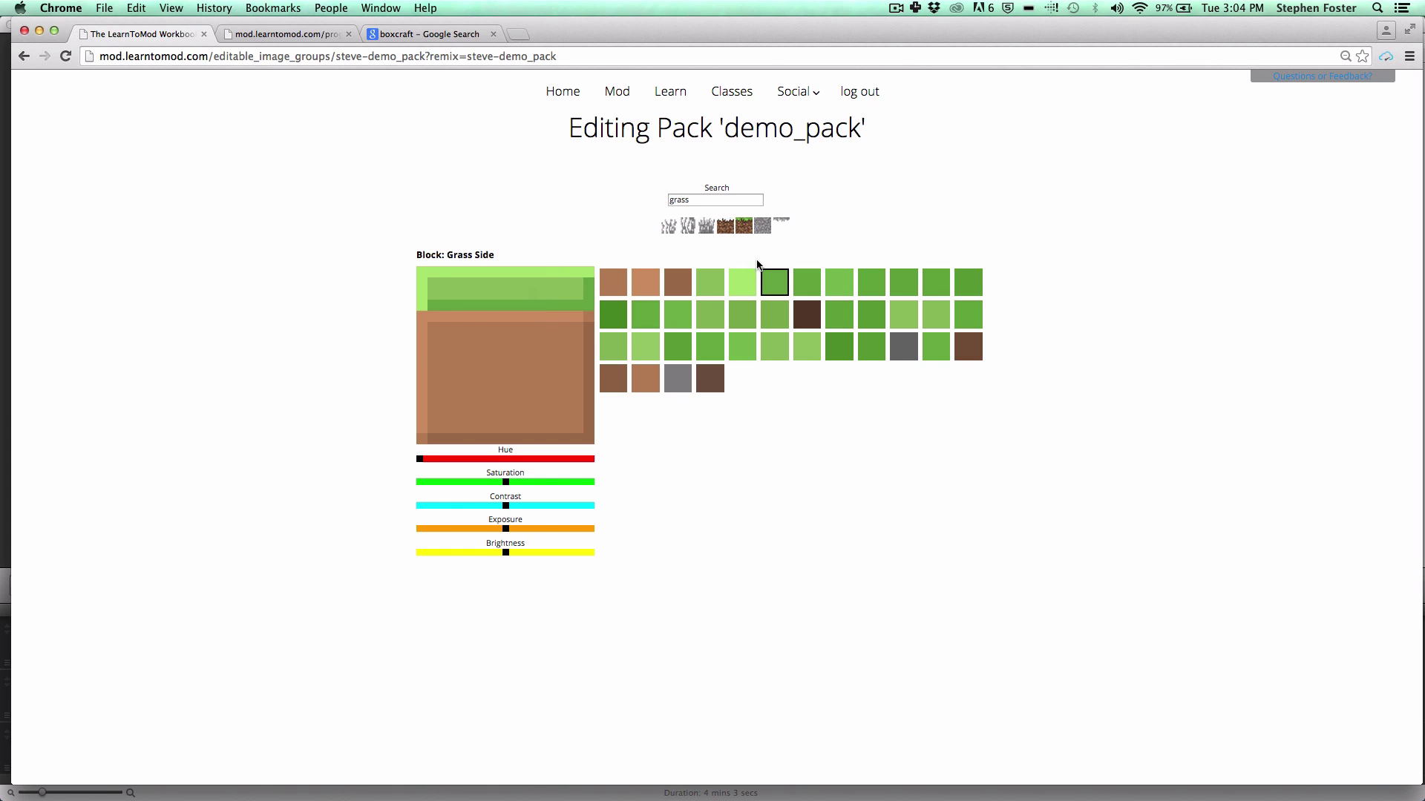
Step: Restore the fourth palette colour to the base light green and blend the grass strip's top-right and bottom-left corner pixels with it
click(708, 286)
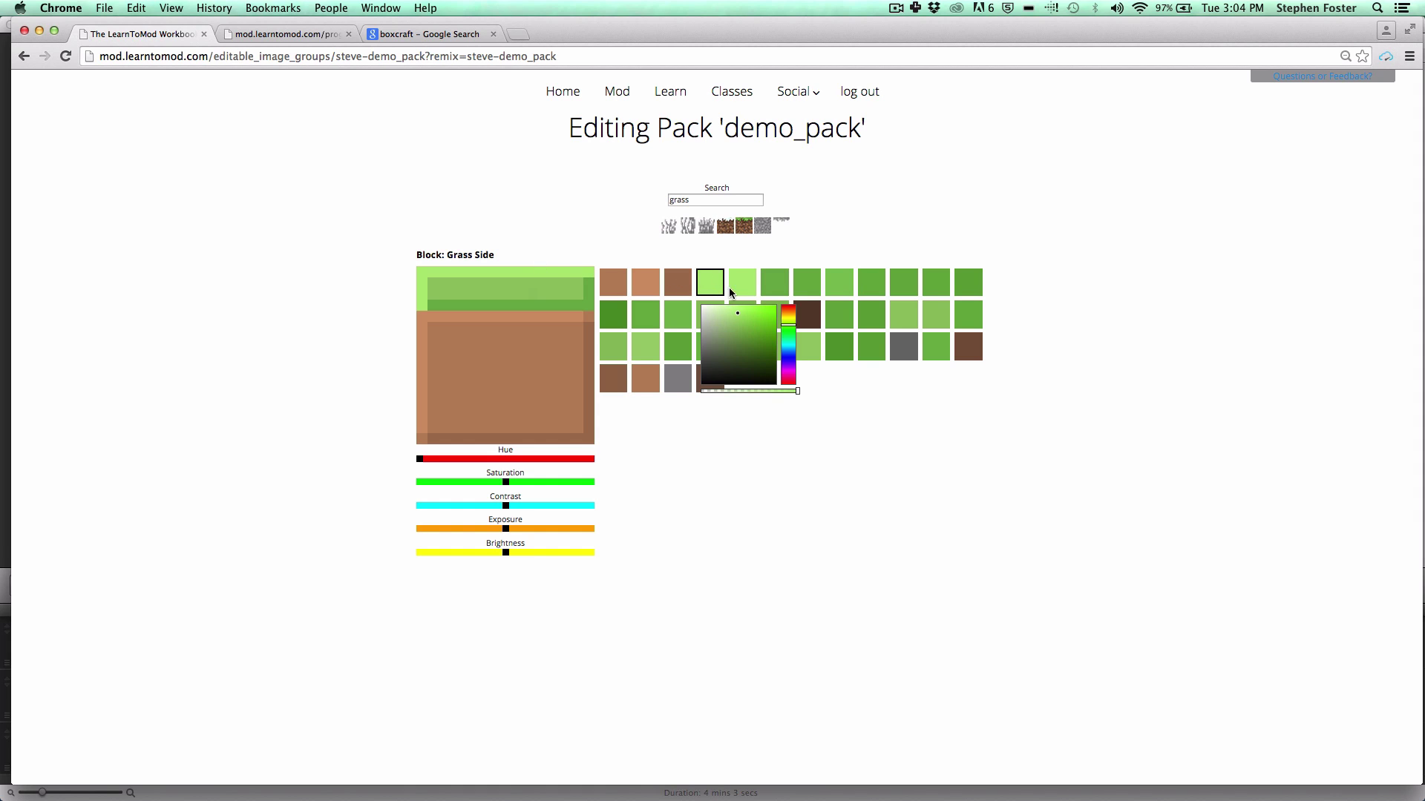
click(554, 293)
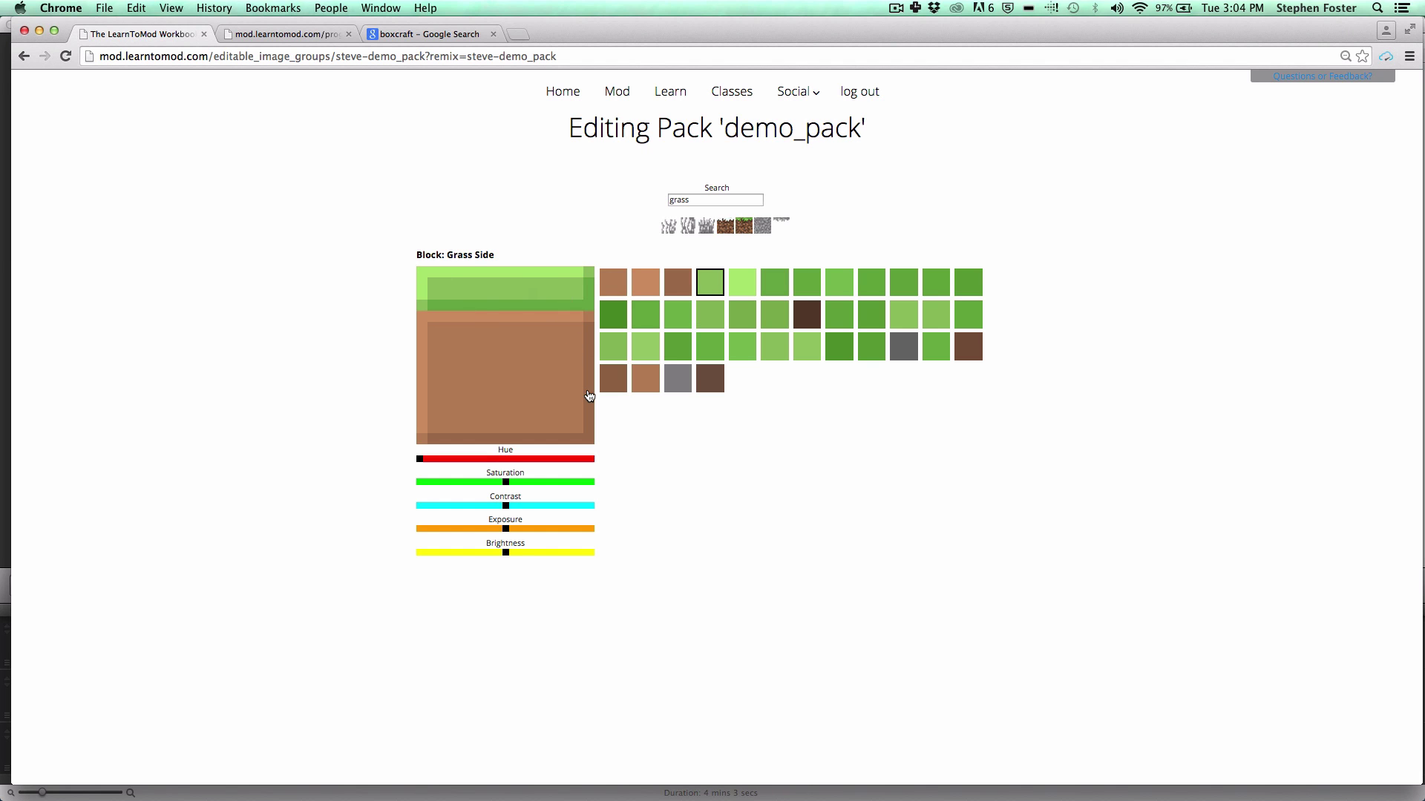
scroll(468, 276, up, 5)
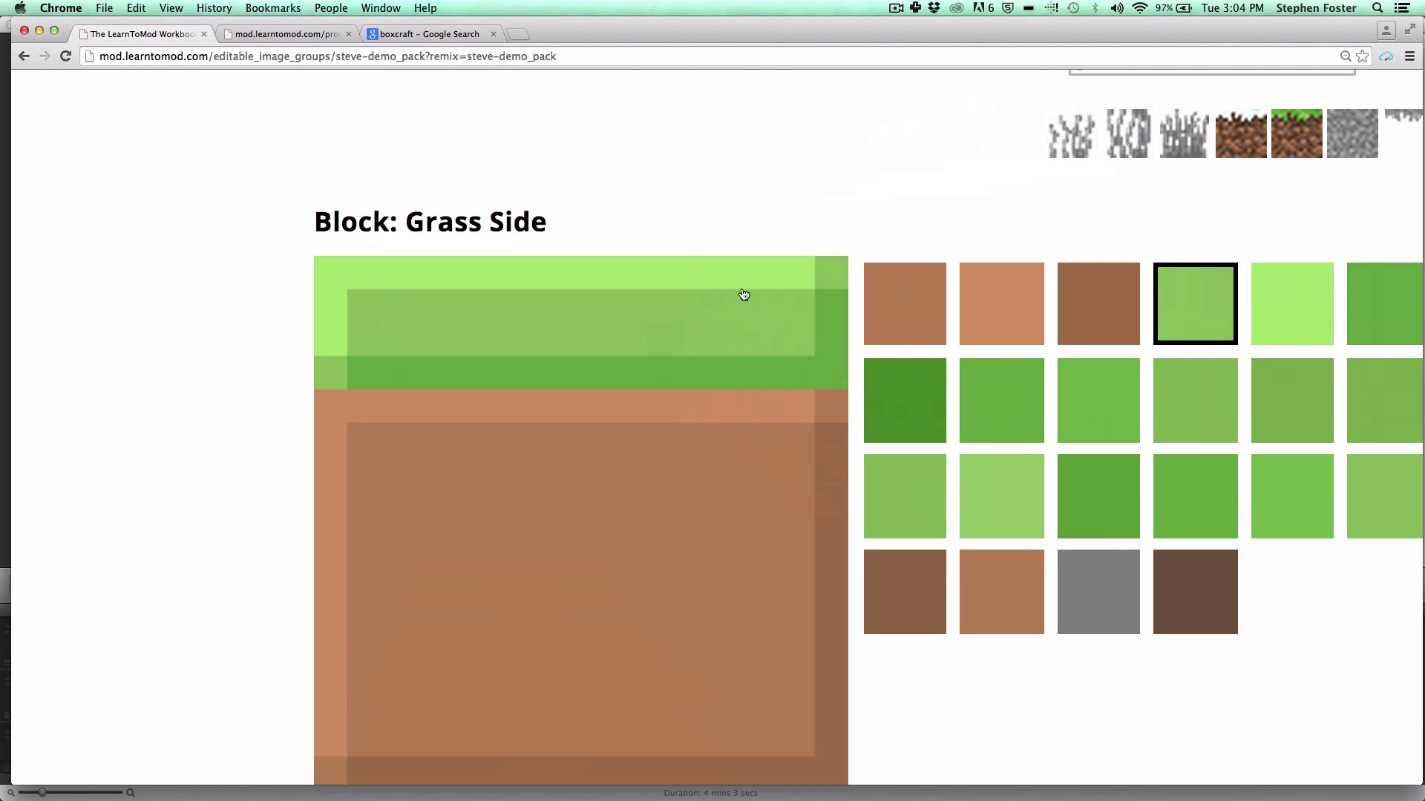
scroll(836, 371, down, 5)
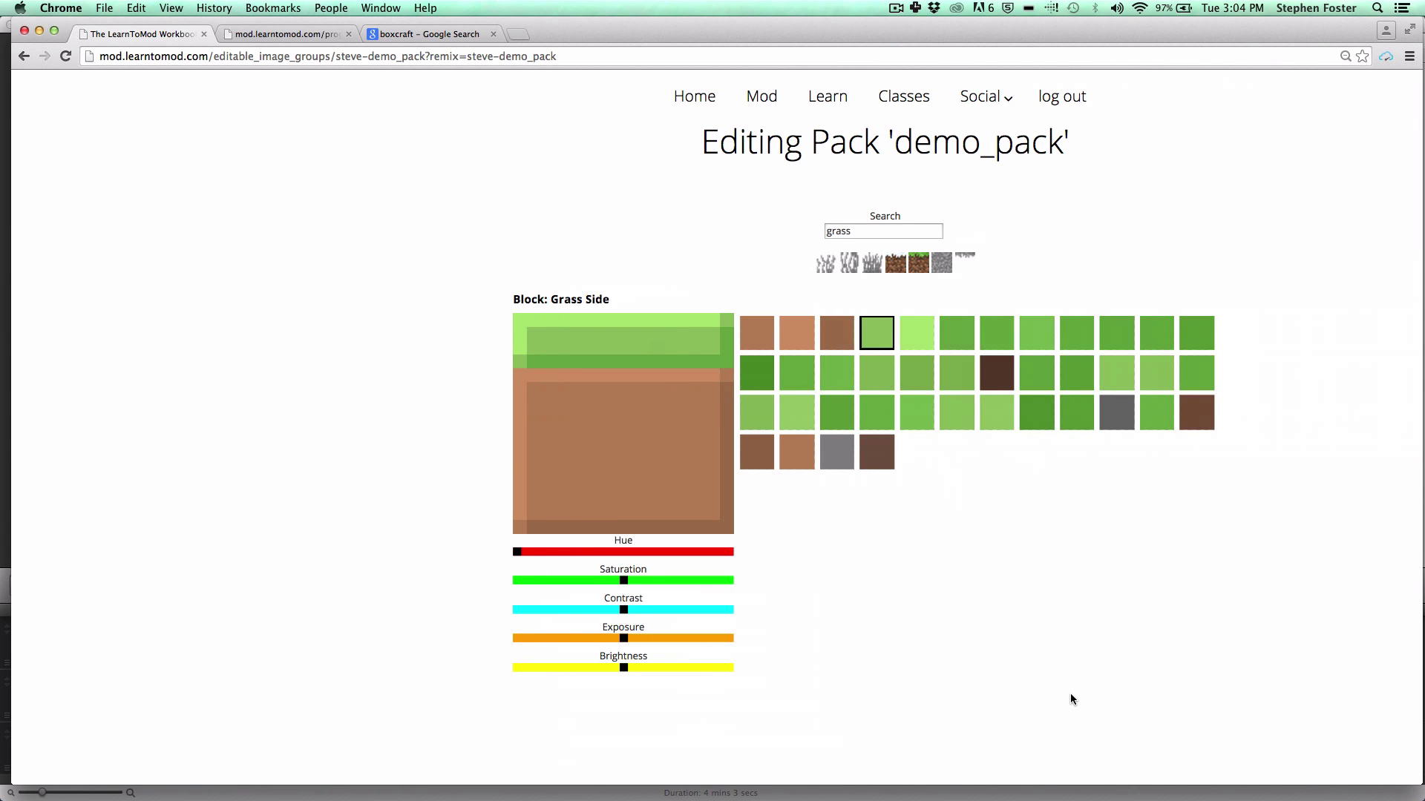
Step: Switch to Minecraft, resume the game, and reload demo_pack with its book beside the dug holes
key(ctrl+Up)
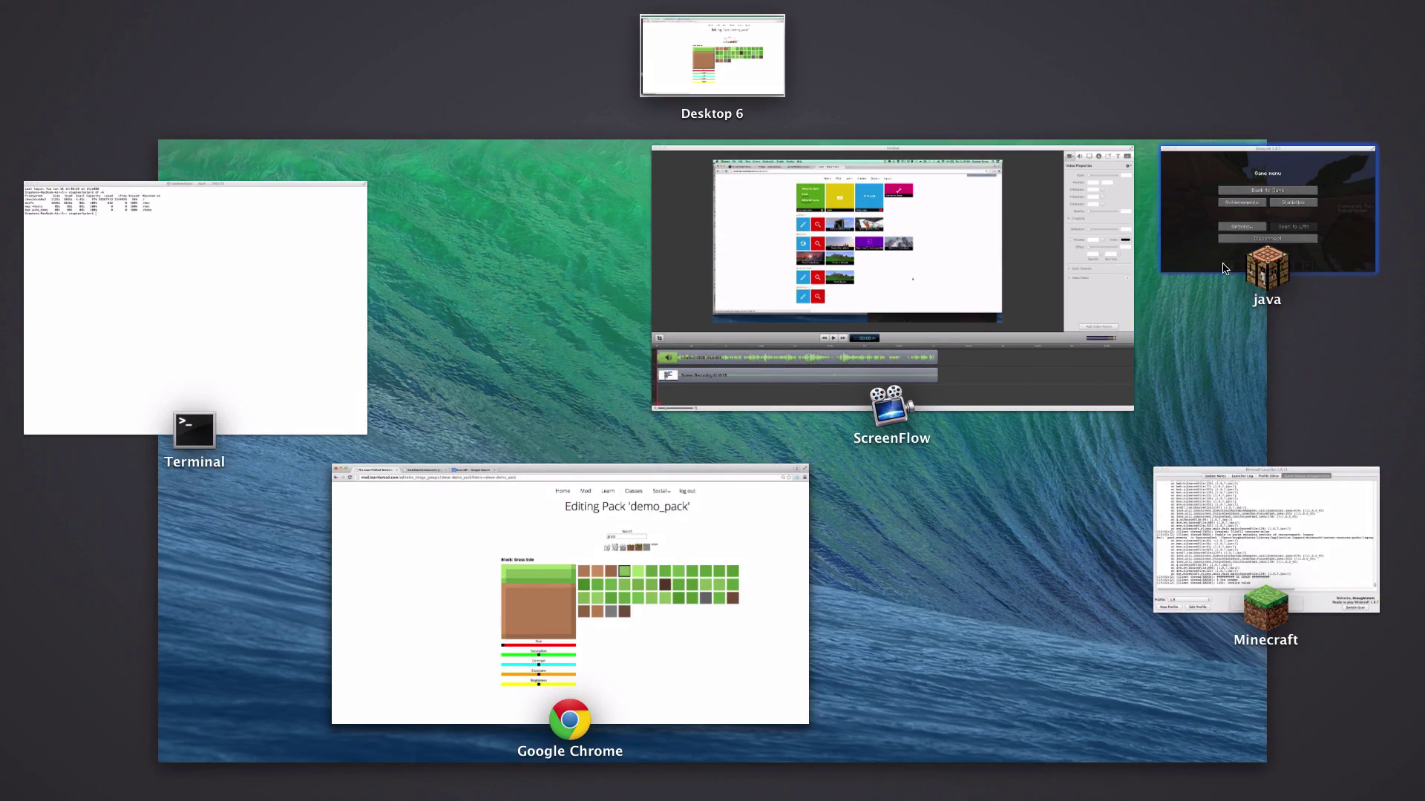
click(1200, 191)
click(1199, 191)
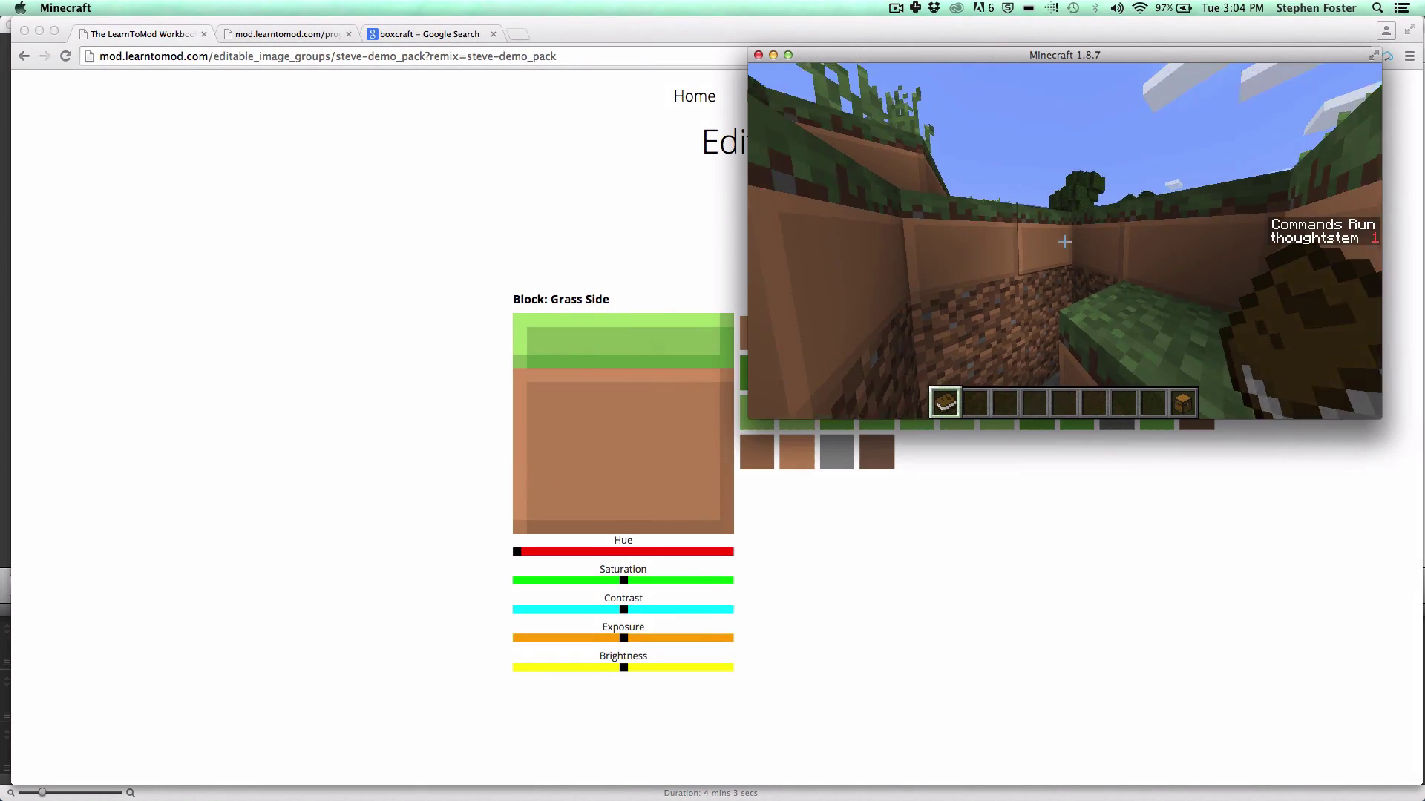
key(w)
key(space)
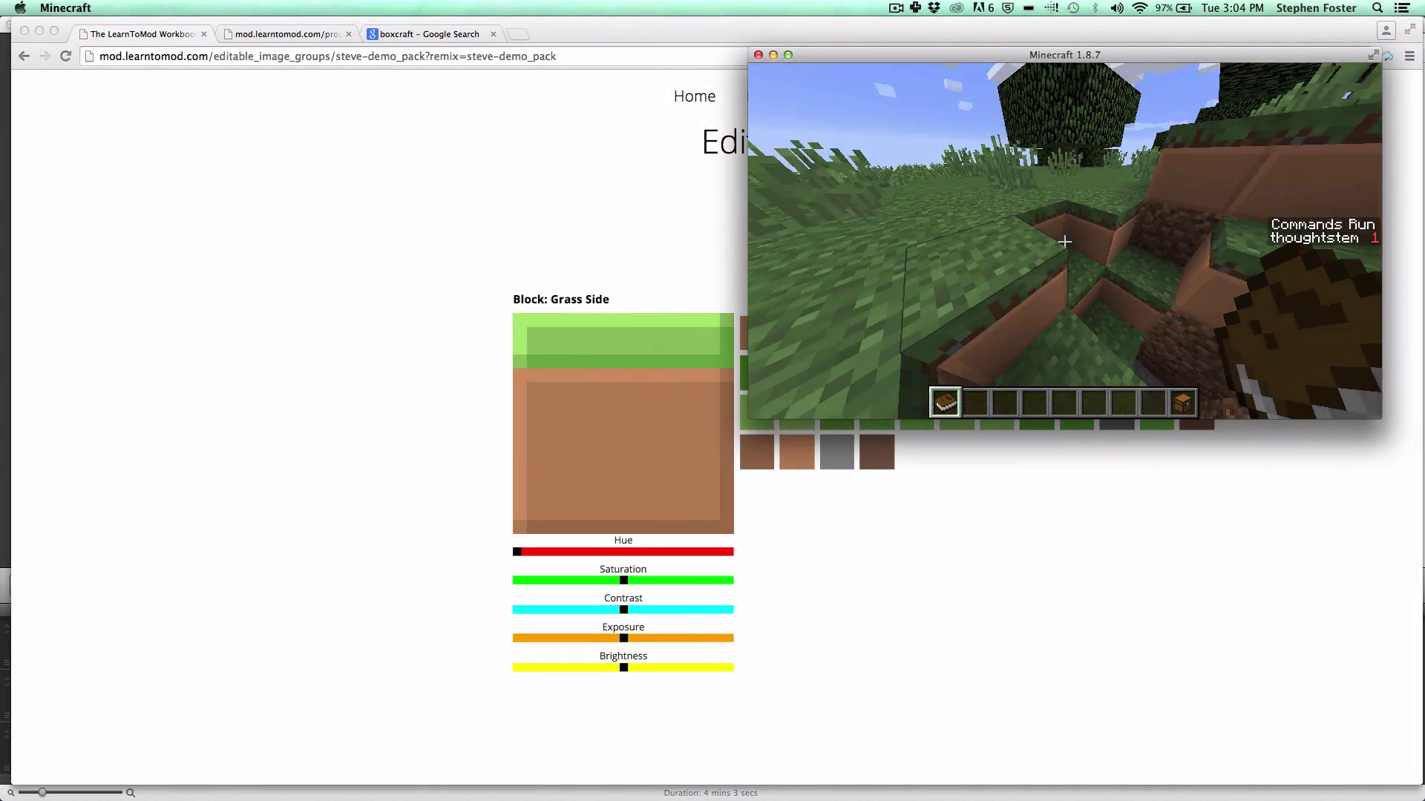
click(1064, 241)
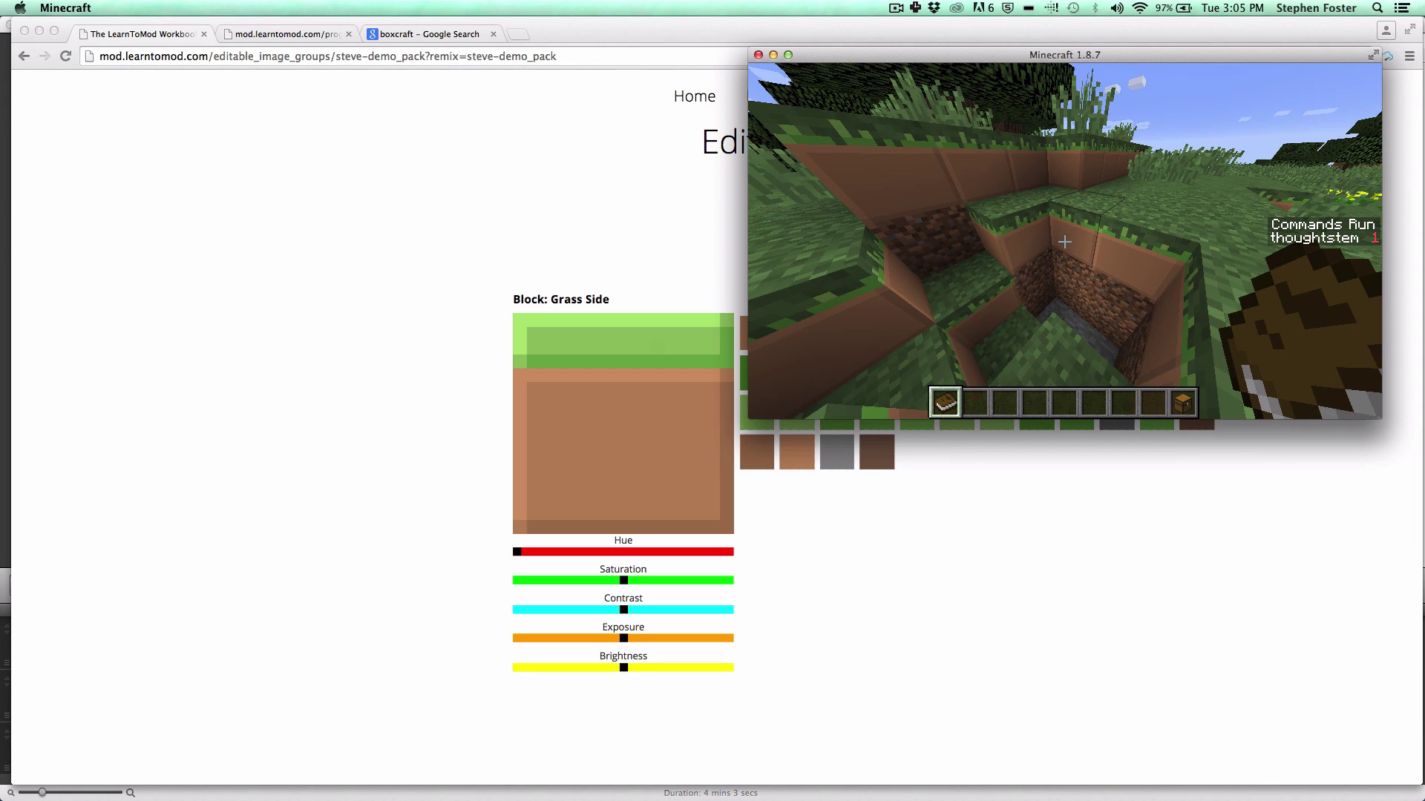
Step: Move through the dug holes and examine the repainted grass strips on the block sides
key(w)
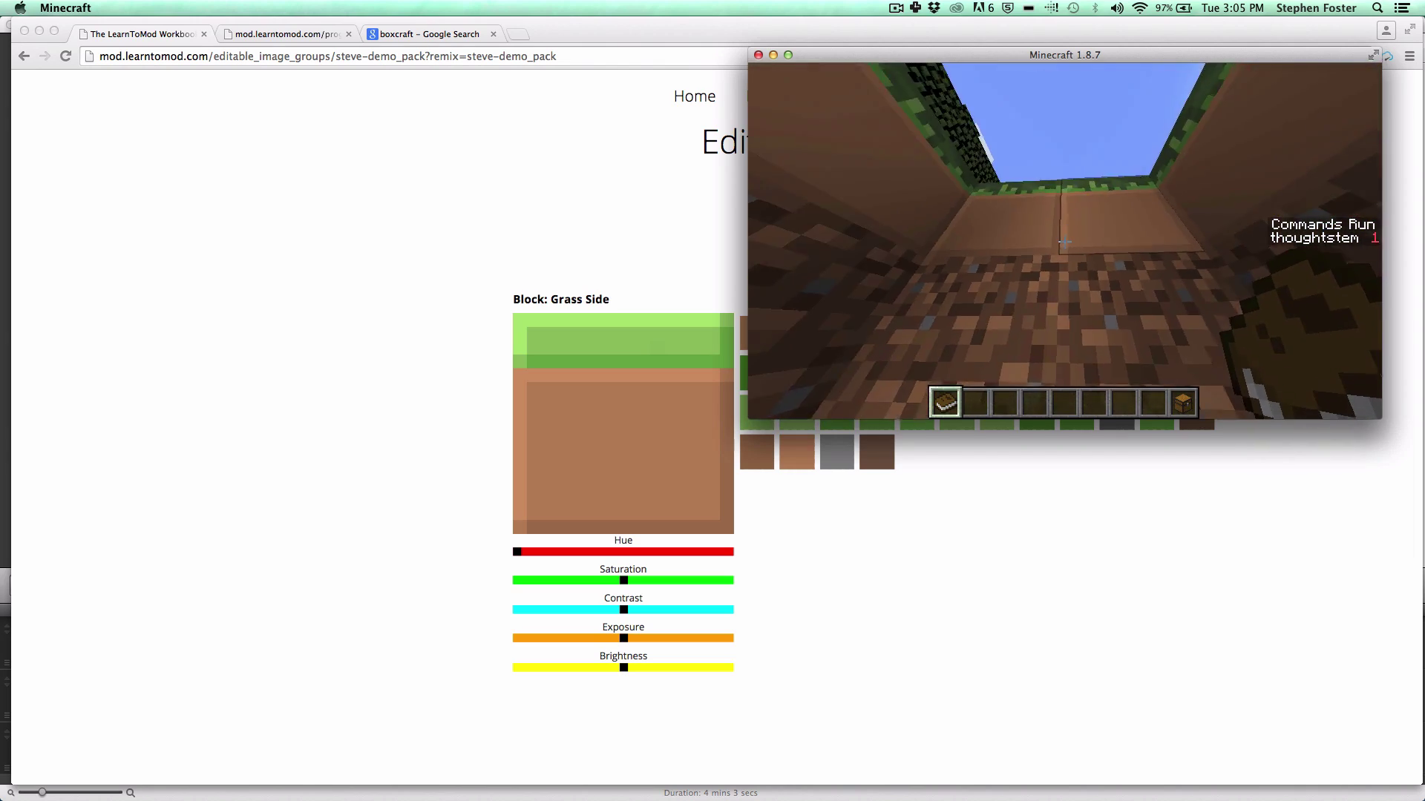
key(space)
key(space)
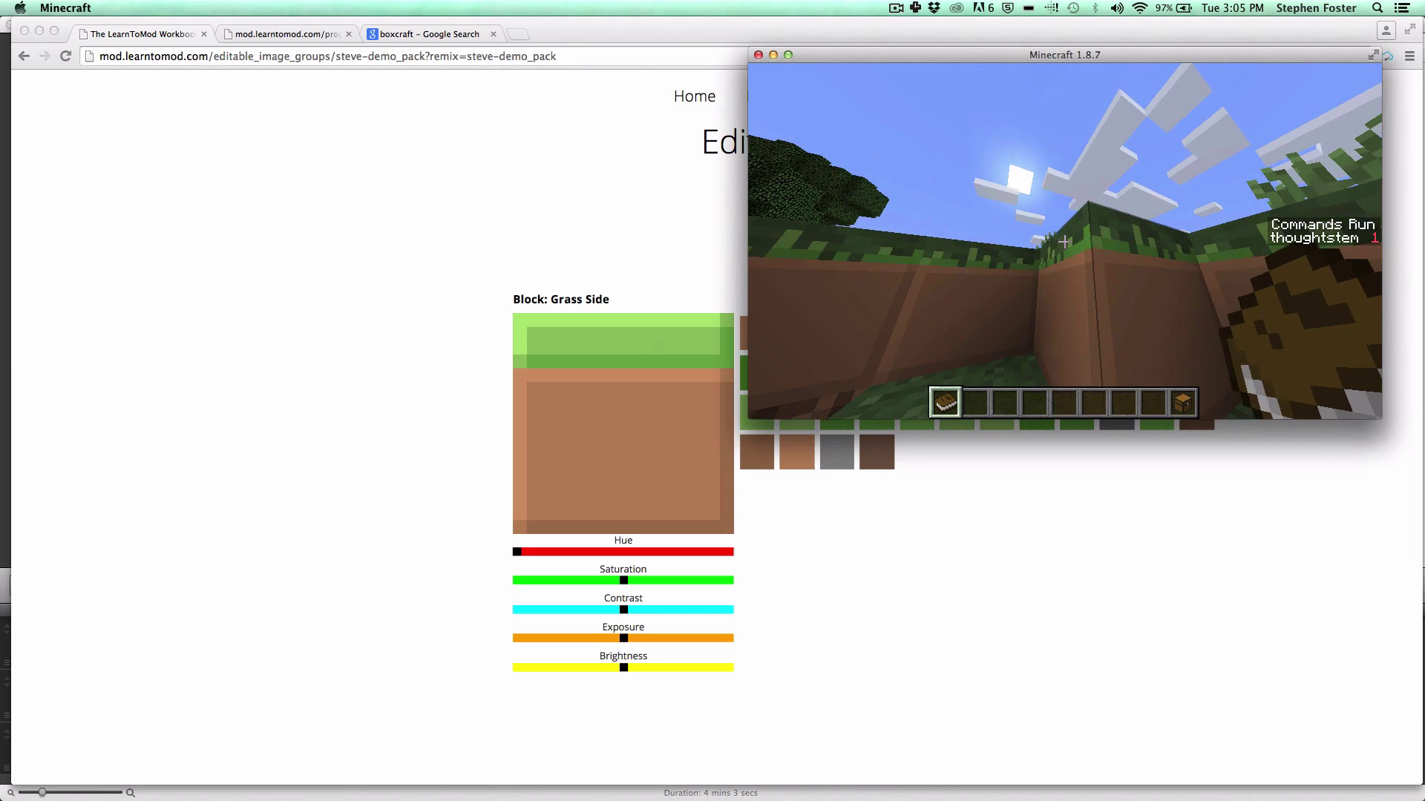
Step: Pause the game, switch back to the LearnToMod editor in Chrome, and open the Grass Side Overlay texture
key(Escape)
click(1011, 646)
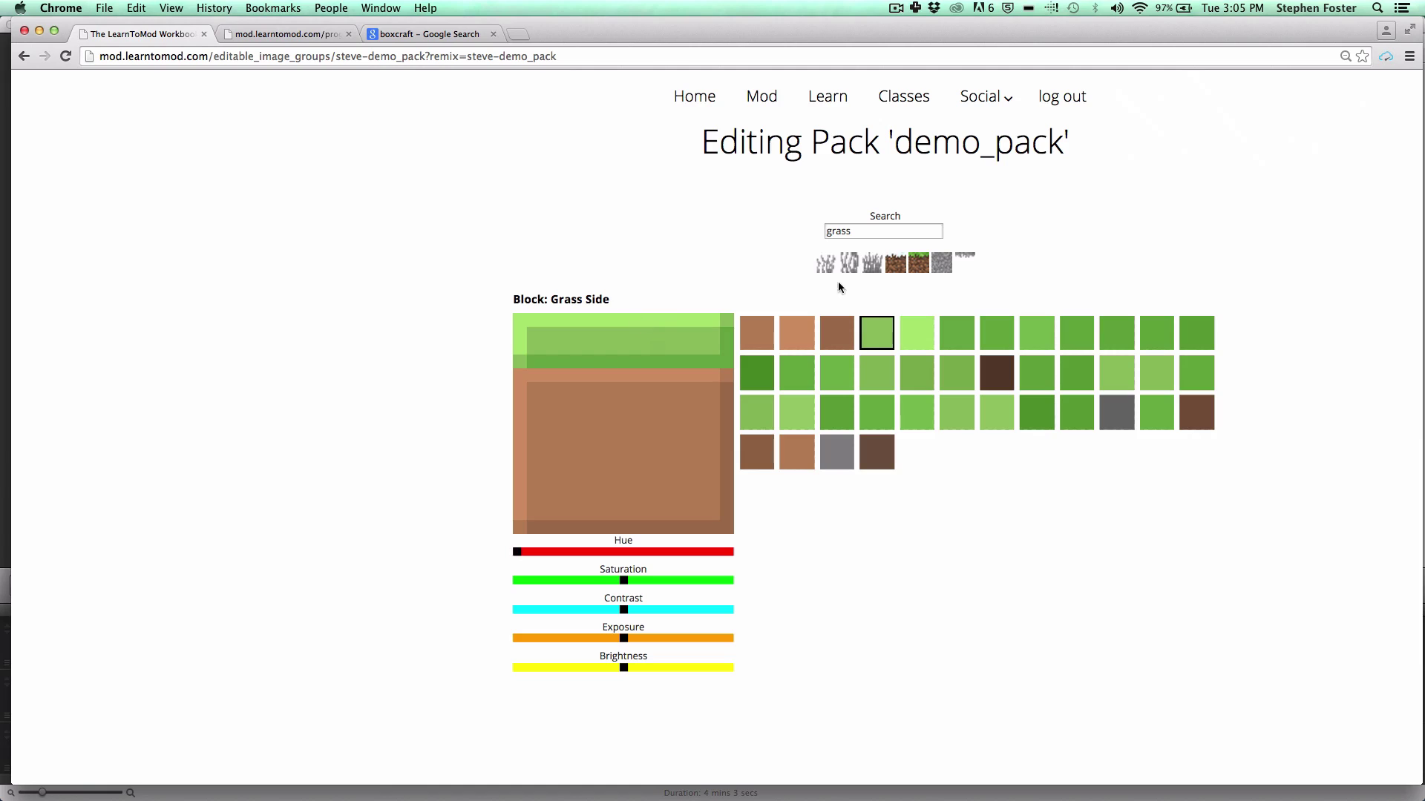
click(968, 261)
scroll(620, 302, down, 3)
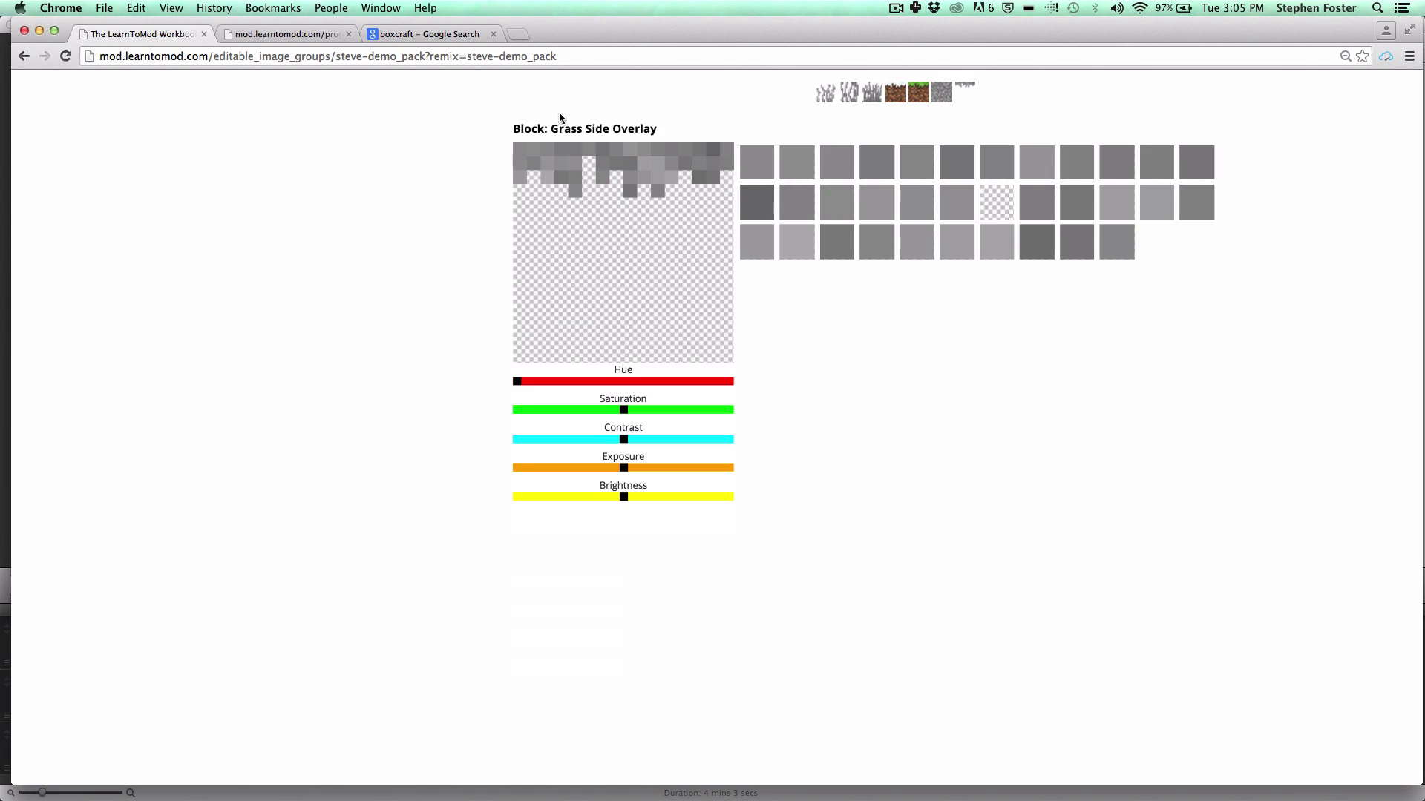
scroll(880, 393, up, 3)
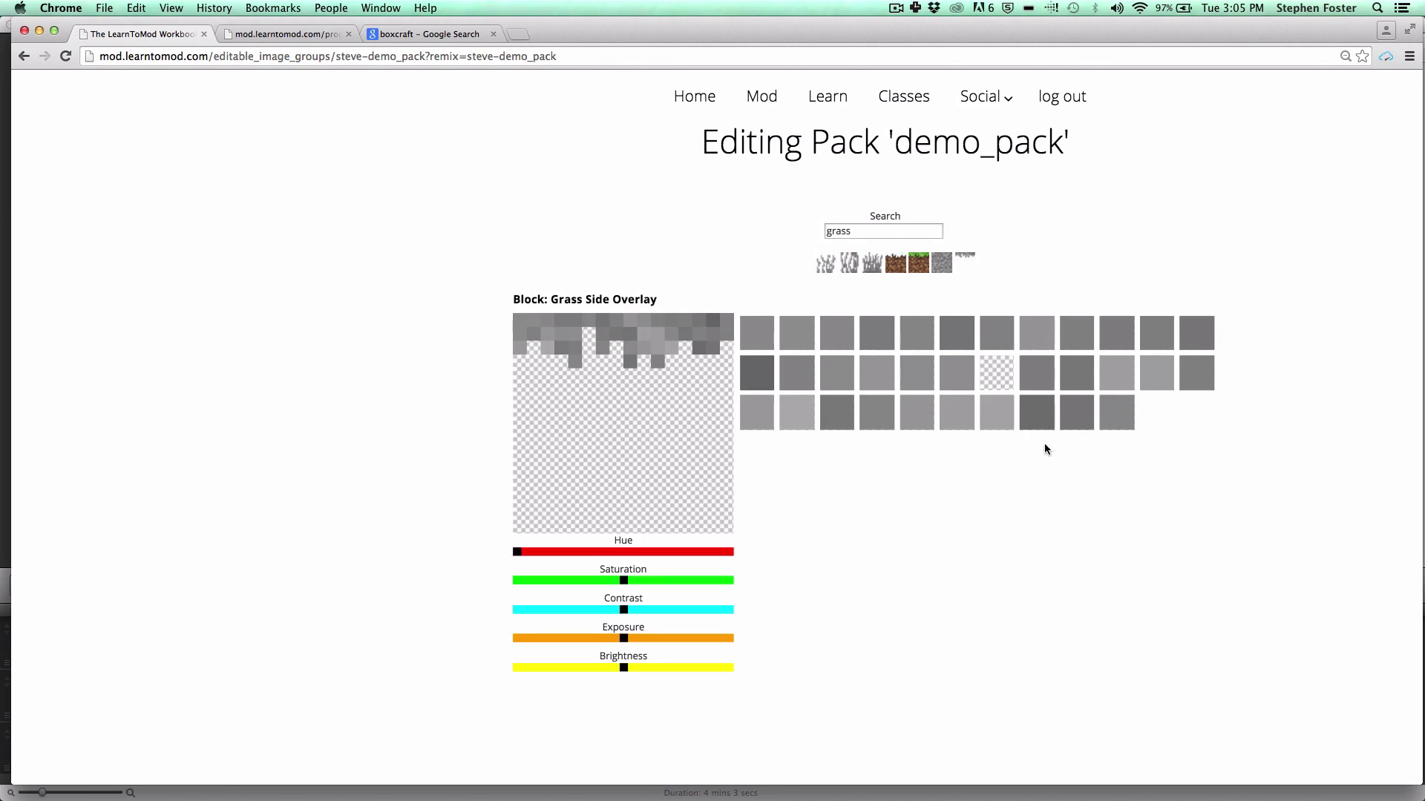
Step: Make the first palette colour fully transparent and erase all the grey pixels of the Grass Side Overlay with it
click(759, 332)
click(746, 368)
drag(746, 368, 747, 359)
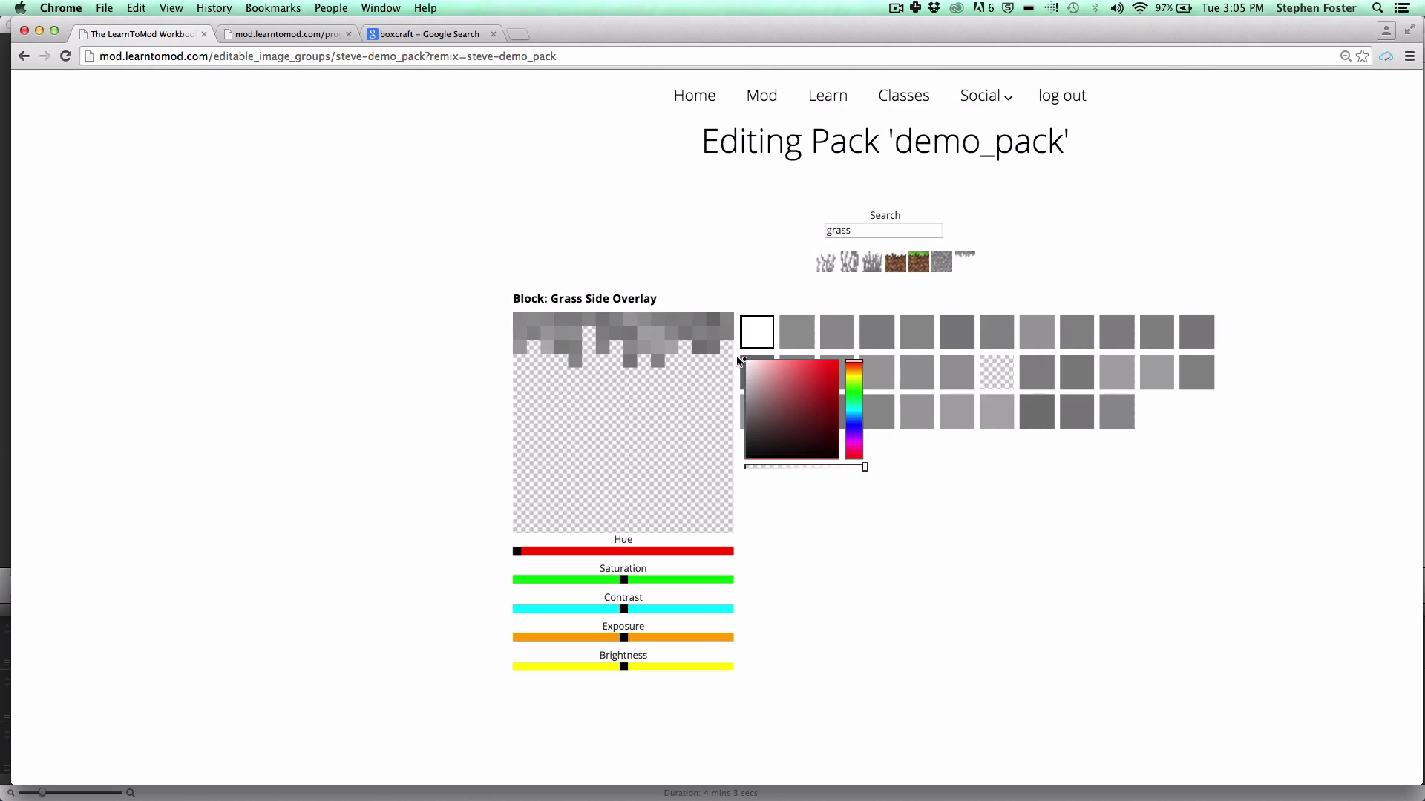
drag(865, 469, 749, 468)
click(708, 468)
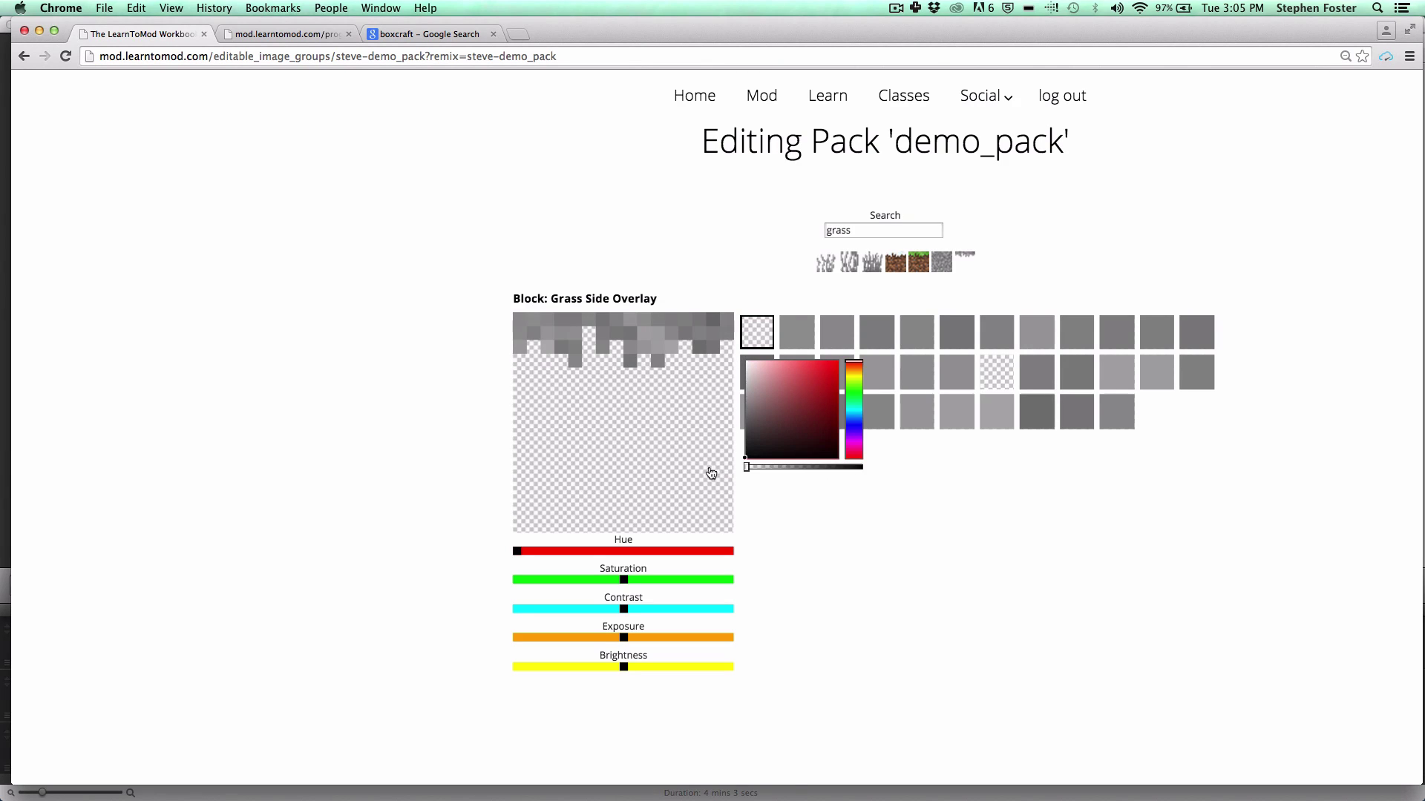
click(642, 456)
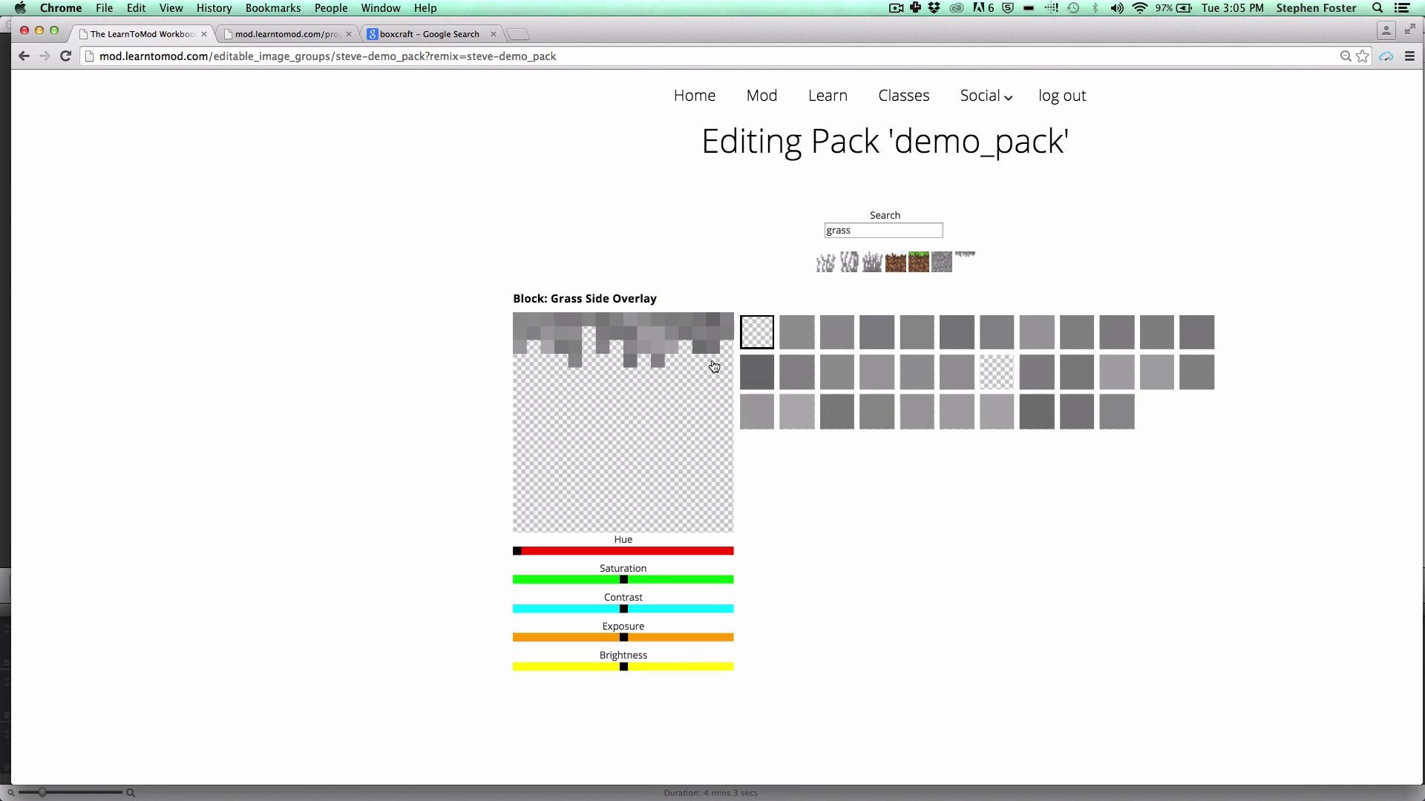
mouse_move(713, 366)
mouse_down()
mouse_move(723, 322)
mouse_move(683, 334)
mouse_move(698, 364)
mouse_move(653, 360)
mouse_move(664, 331)
mouse_move(642, 362)
mouse_move(623, 331)
mouse_move(636, 330)
mouse_move(597, 358)
mouse_move(576, 323)
mouse_move(581, 379)
mouse_move(549, 325)
mouse_move(544, 358)
mouse_move(519, 332)
mouse_move(518, 361)
mouse_up()
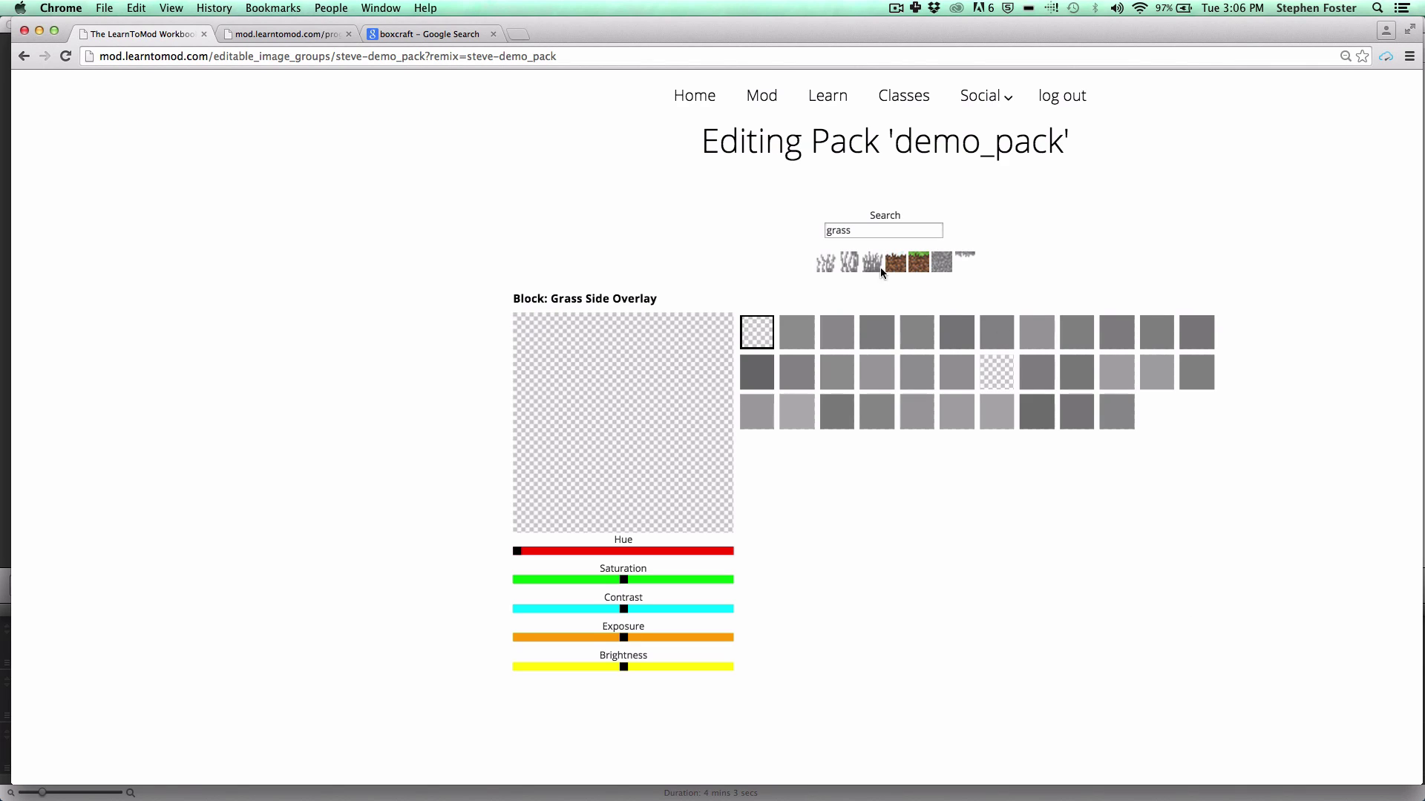
Step: Reload the demo_pack editor, search the textures for "grass", and check the saved Grass Side texture
click(916, 268)
scroll(914, 269, down, 2)
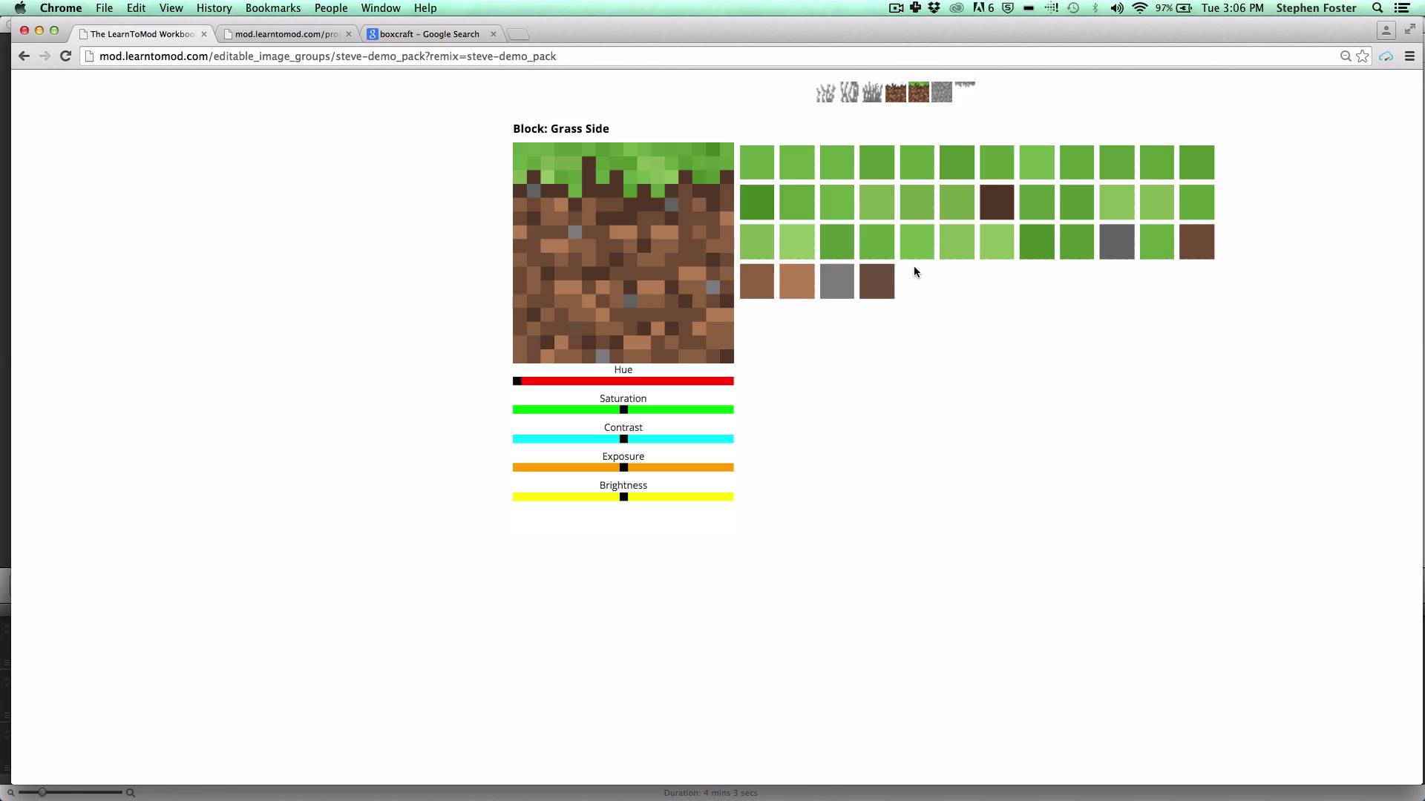
scroll(1106, 596, up, 3)
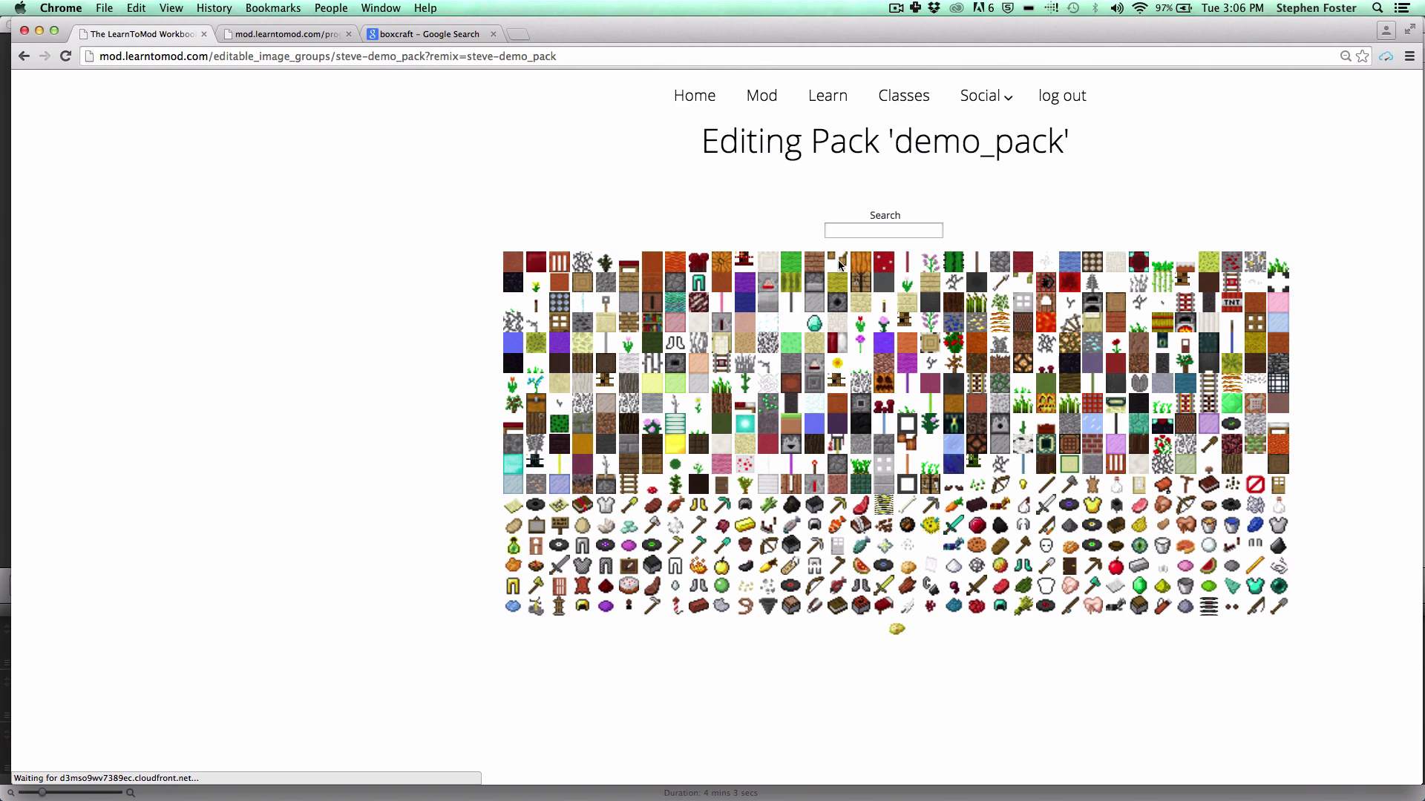
click(875, 229)
text(grass)
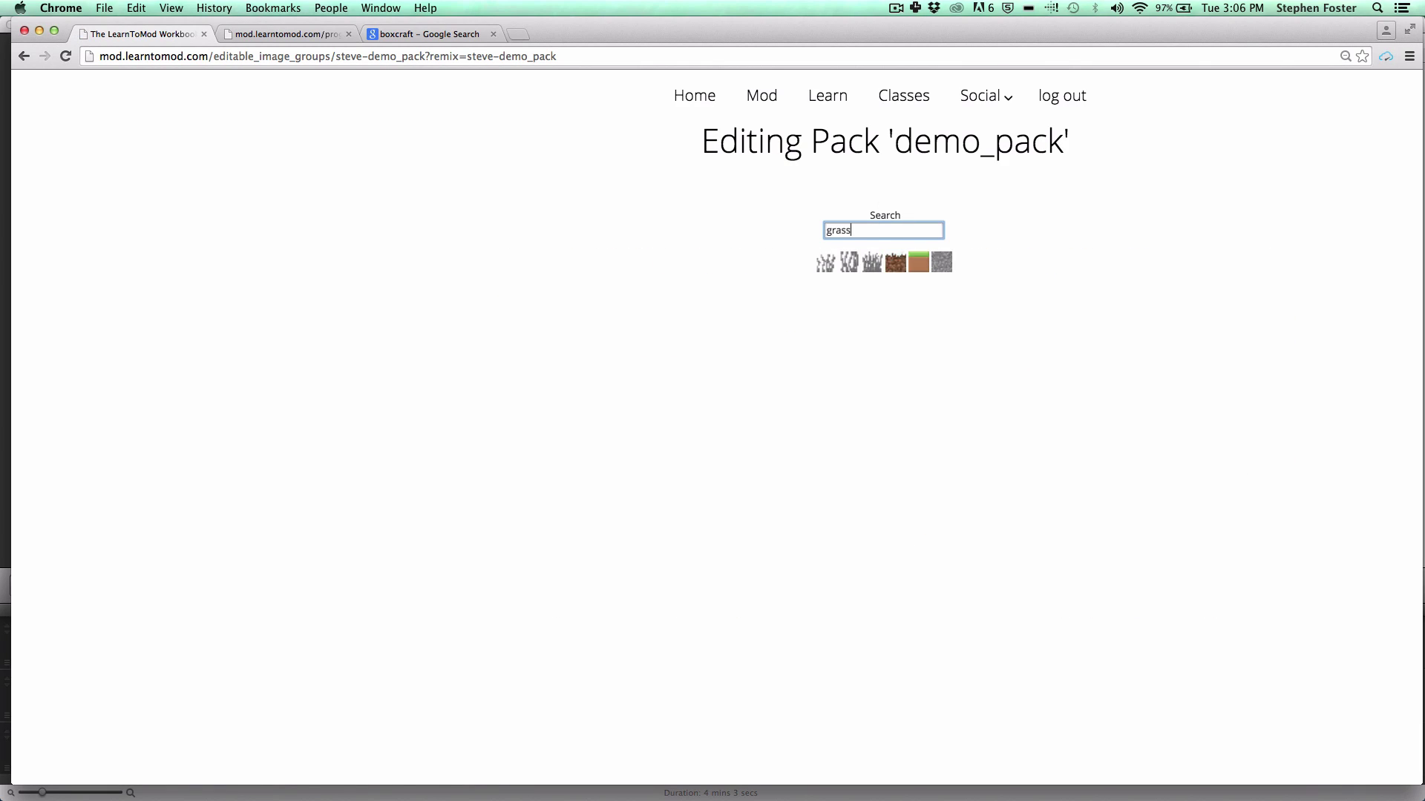
click(920, 265)
scroll(923, 265, down, 3)
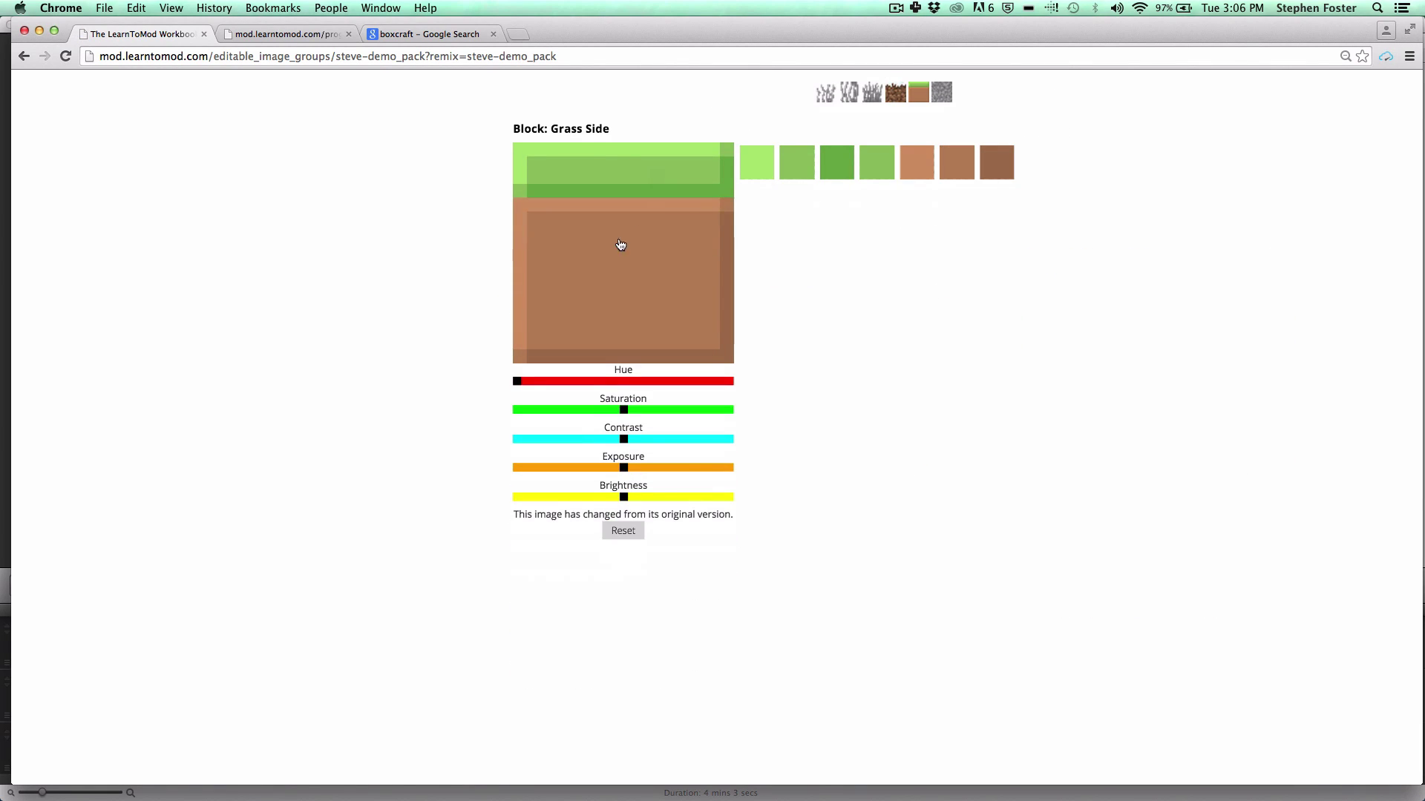
scroll(1080, 543, up, 2)
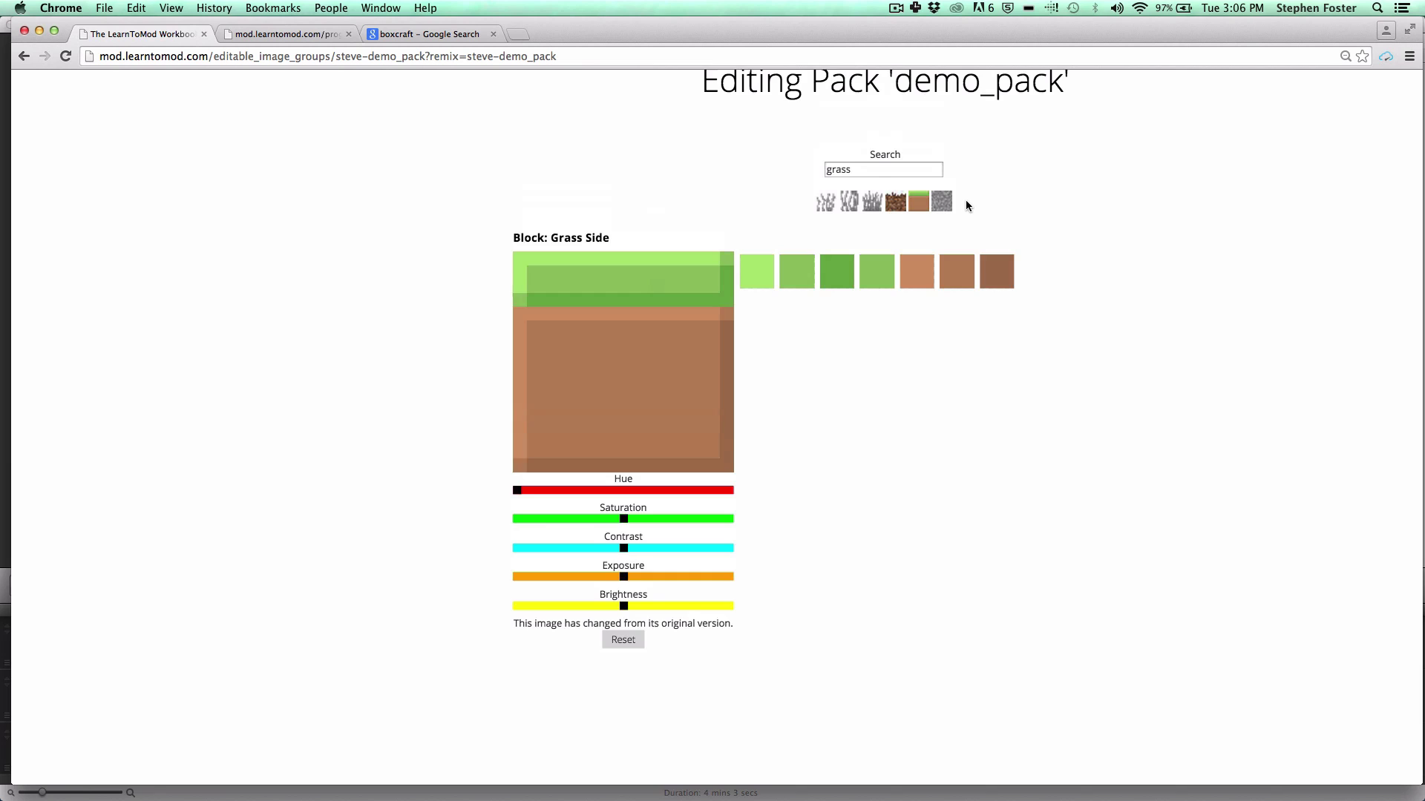
Step: Check the erased Grass Side Overlay texture and reopen the Grass Side texture
click(965, 199)
scroll(964, 199, down, 2)
scroll(841, 152, up, 2)
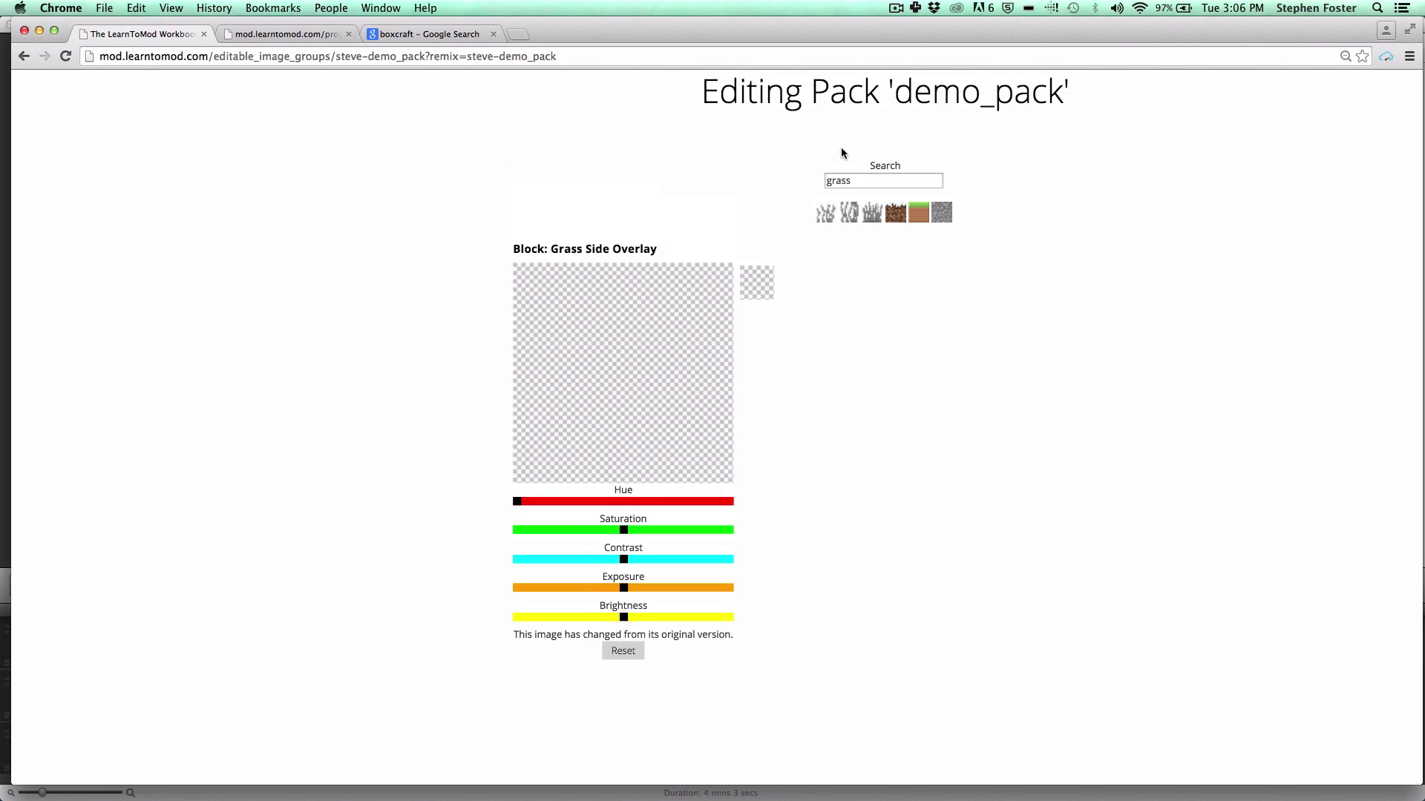
click(917, 215)
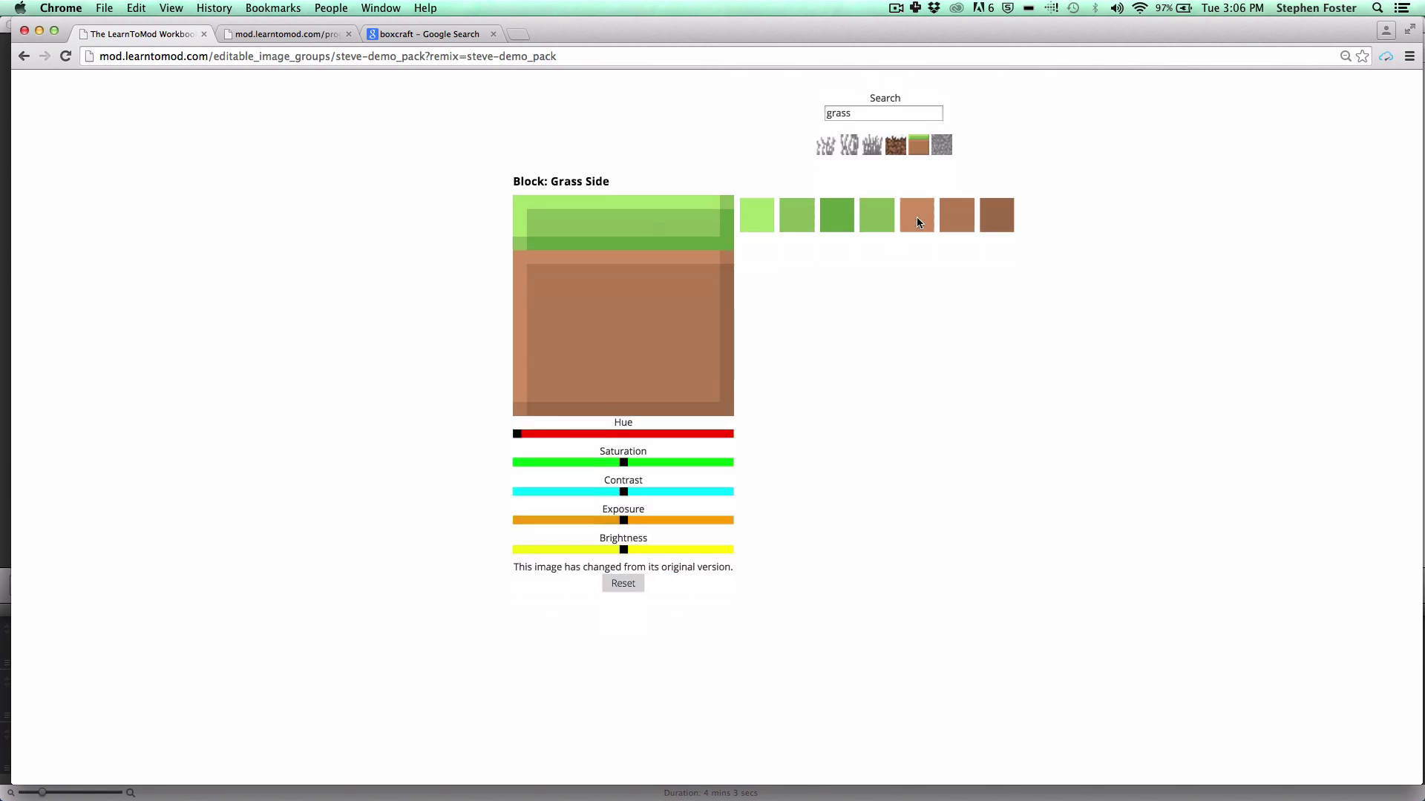
scroll(540, 182, down, 2)
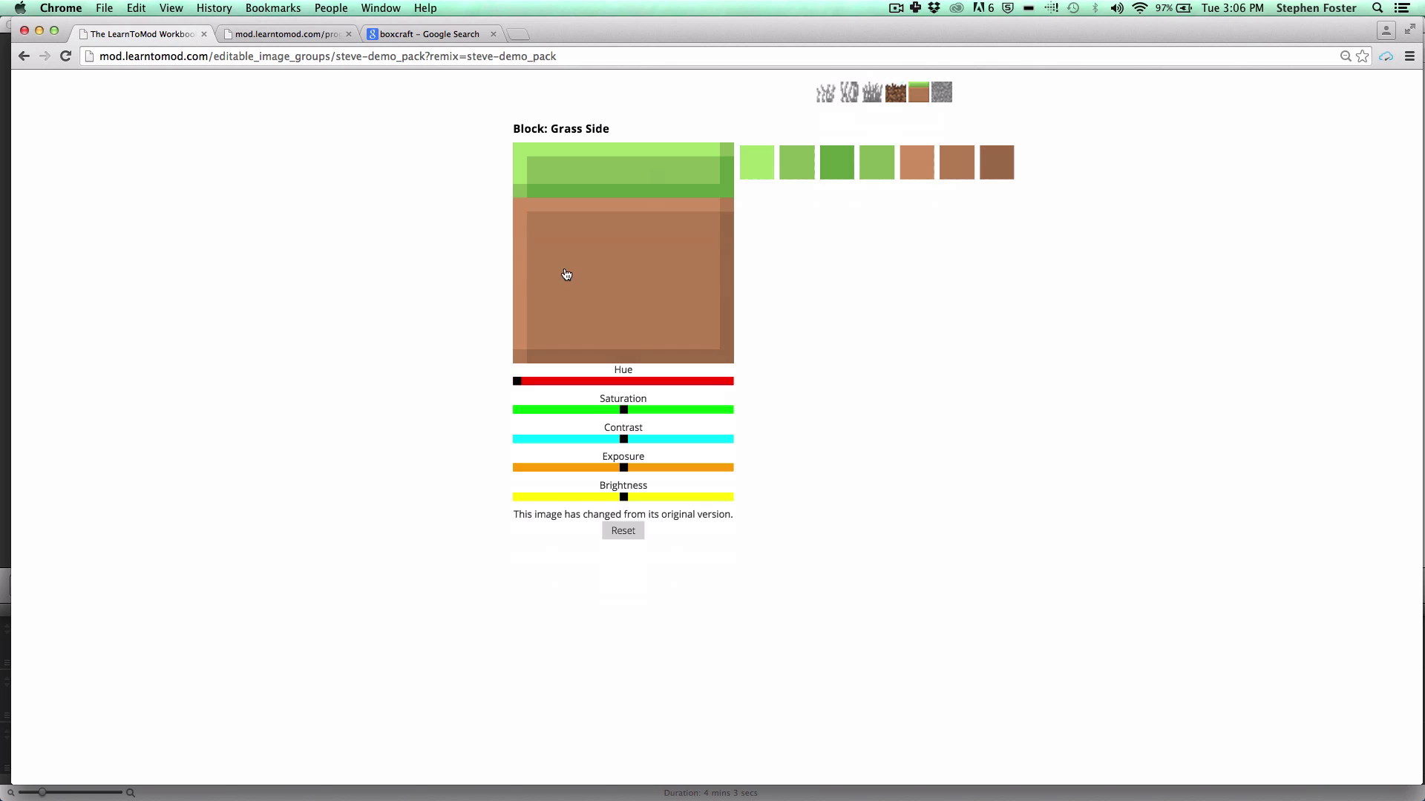
Step: Switch to Minecraft, resume the game, and reload demo_pack with its book
key(ctrl+Up)
click(1267, 208)
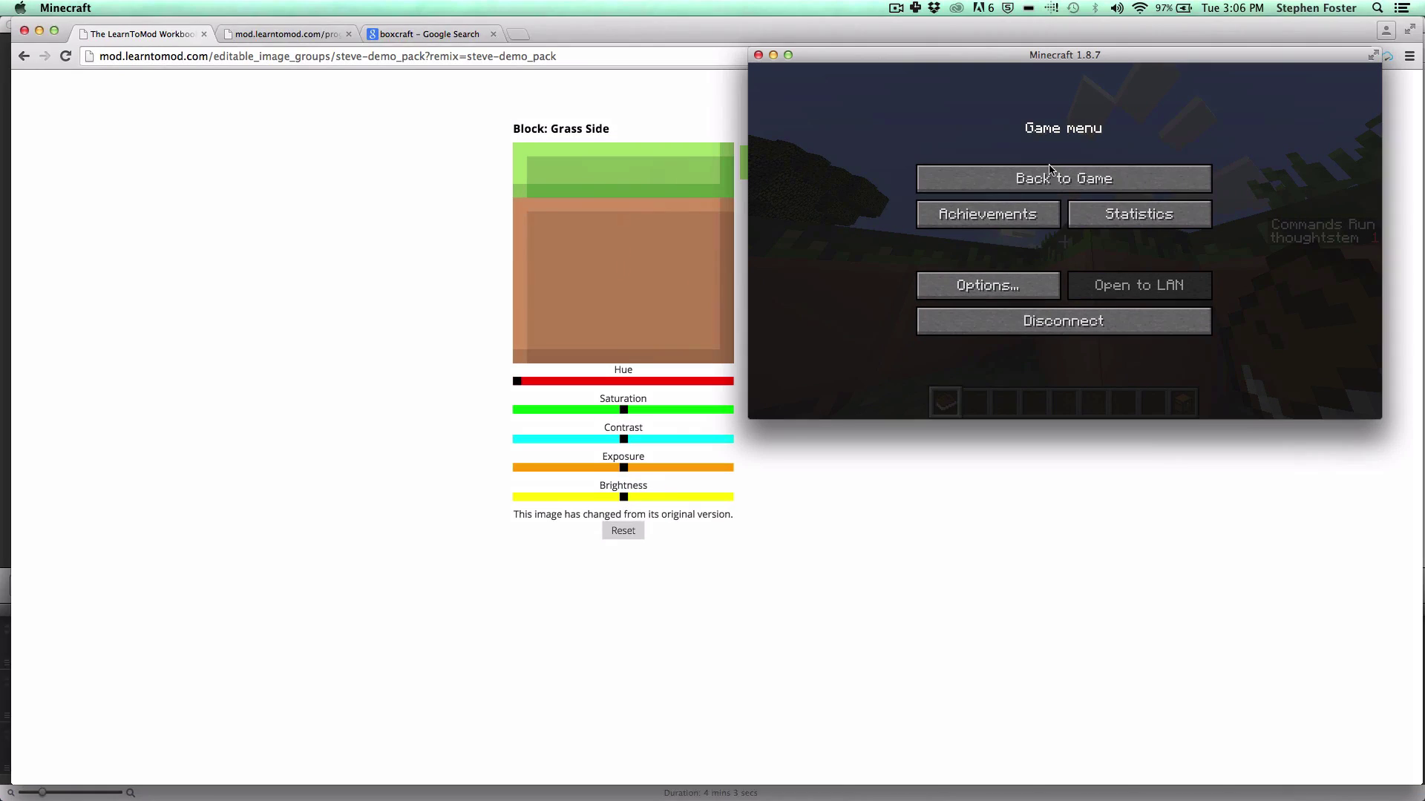
key(Escape)
click(1064, 242)
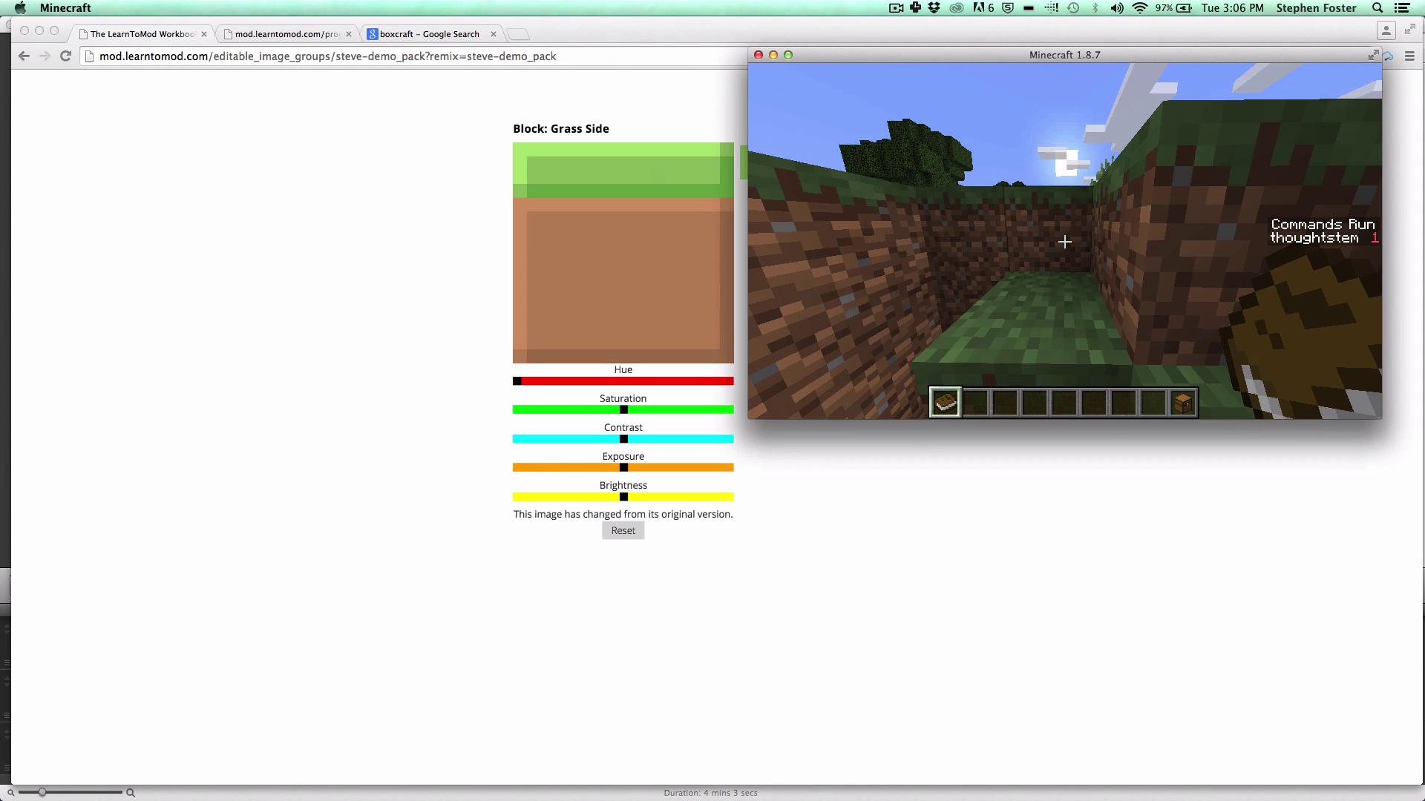
Step: Walk and jump through the dug holes to examine the grass block sides without the overlay
key(w)
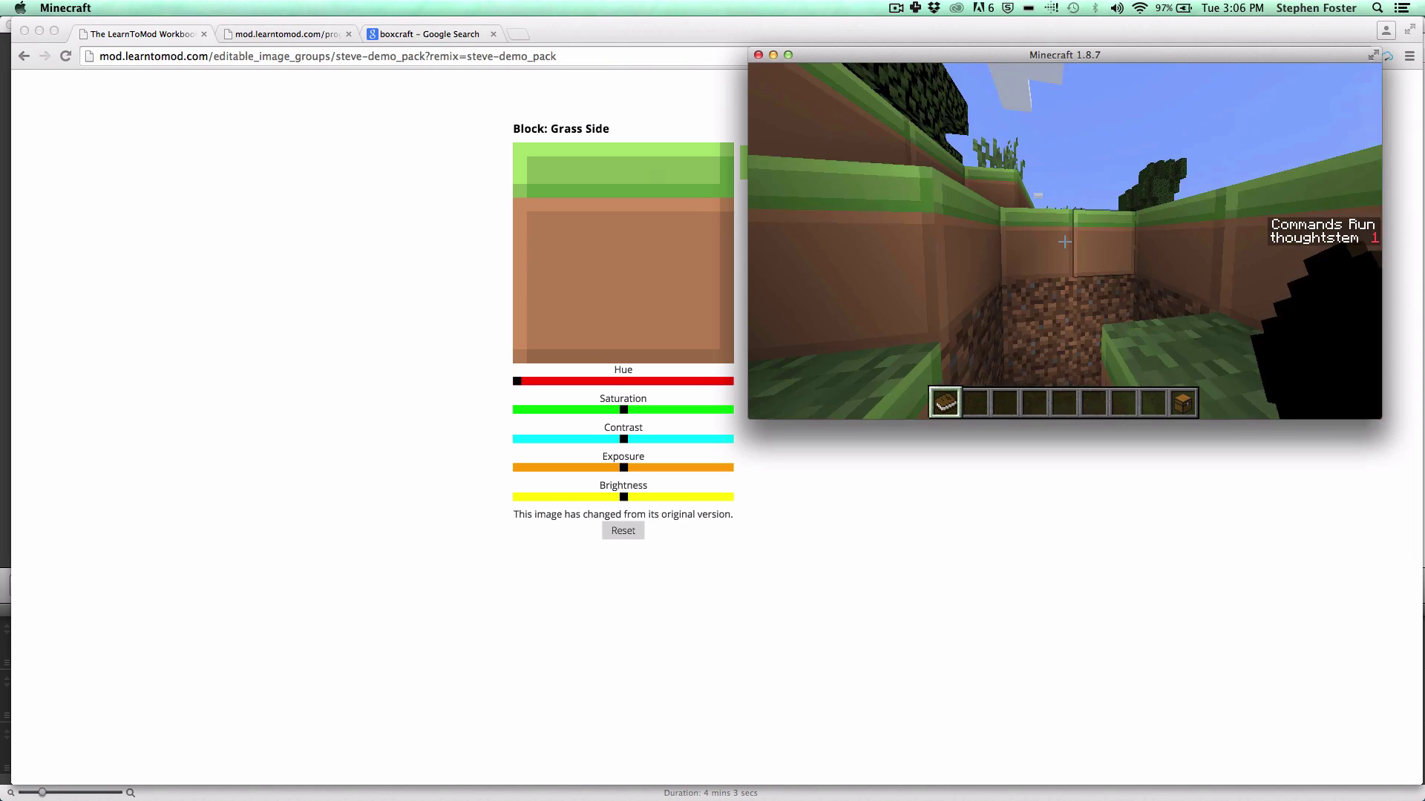
key(space)
key(w)
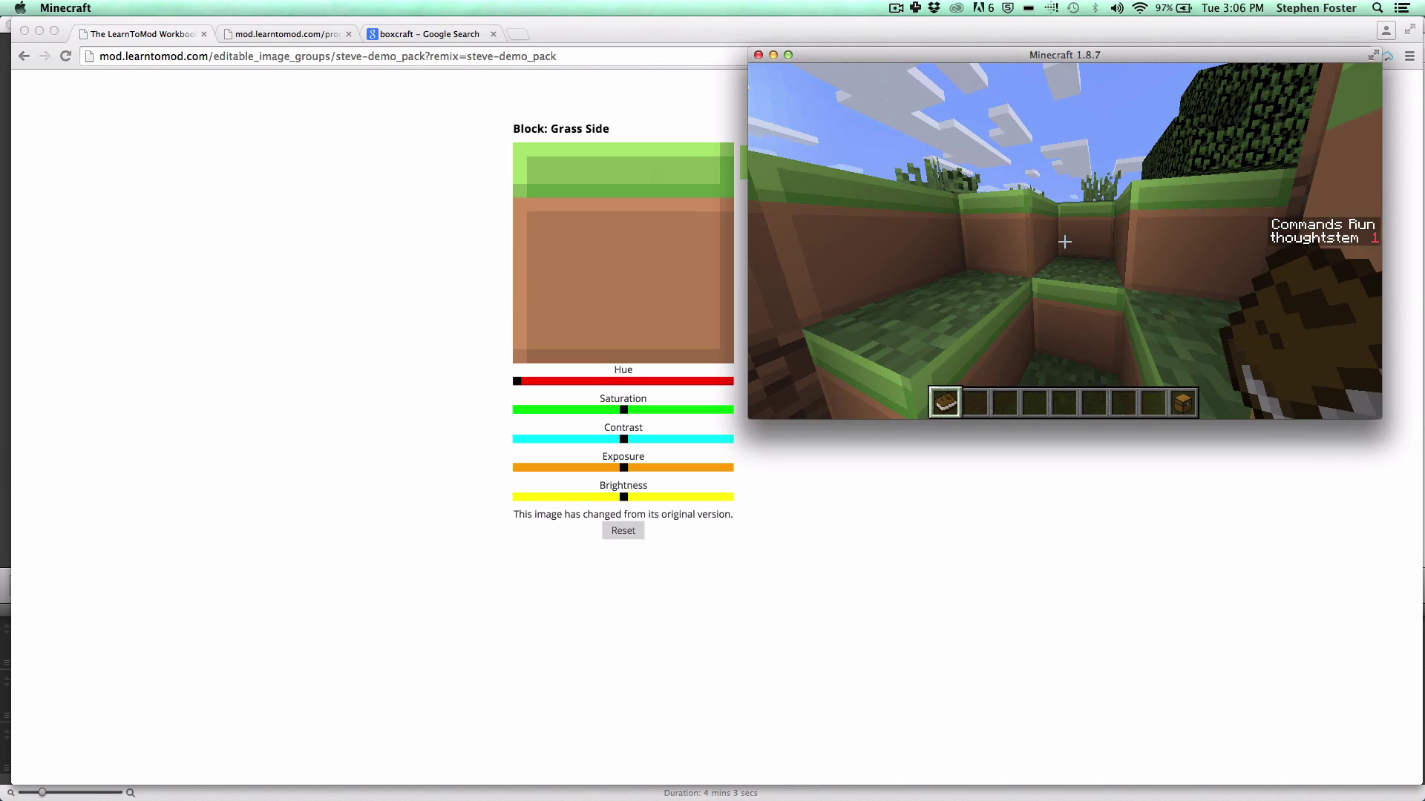
Step: Pause the game, study the BoxCraft reference image in Chrome, and return to the demo_pack editor
key(Escape)
click(415, 33)
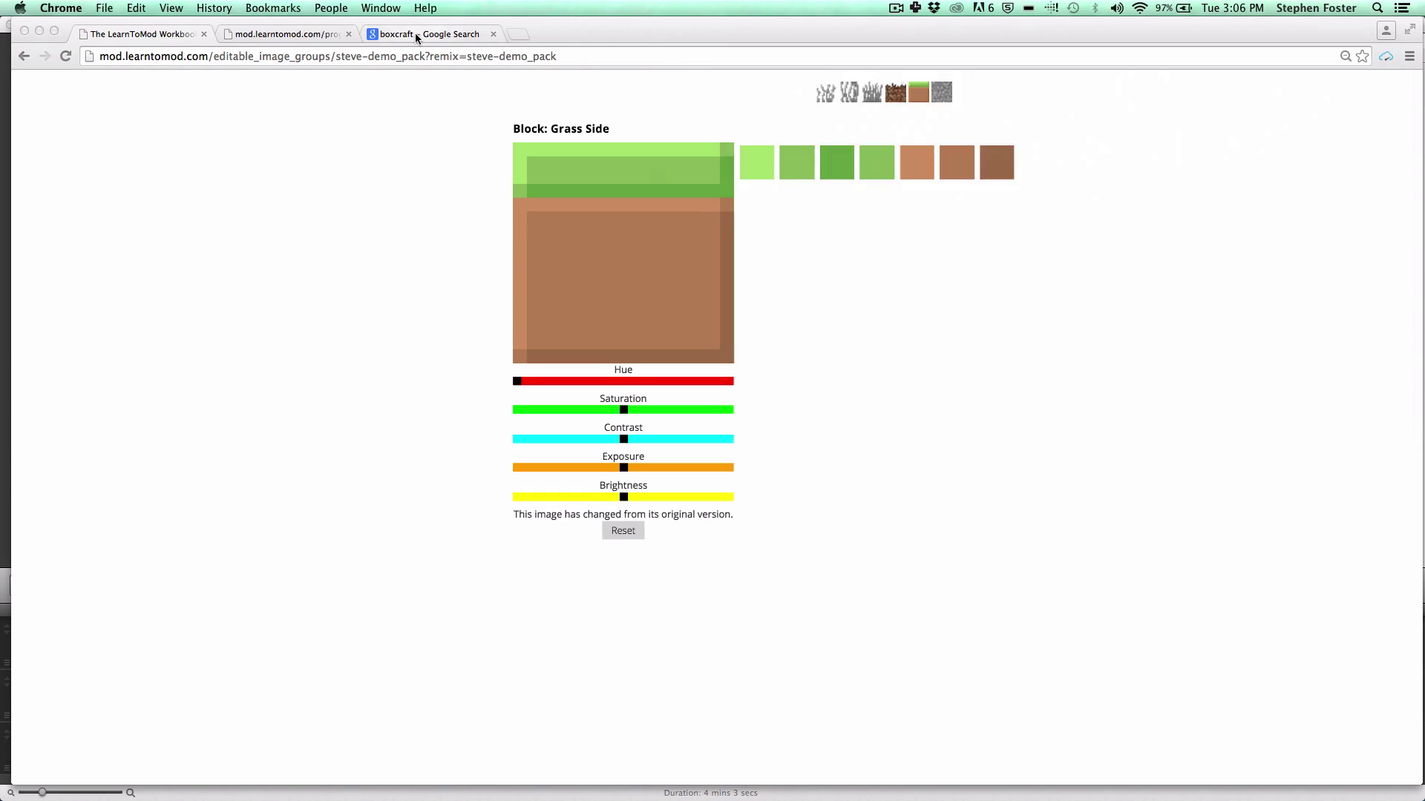
click(416, 33)
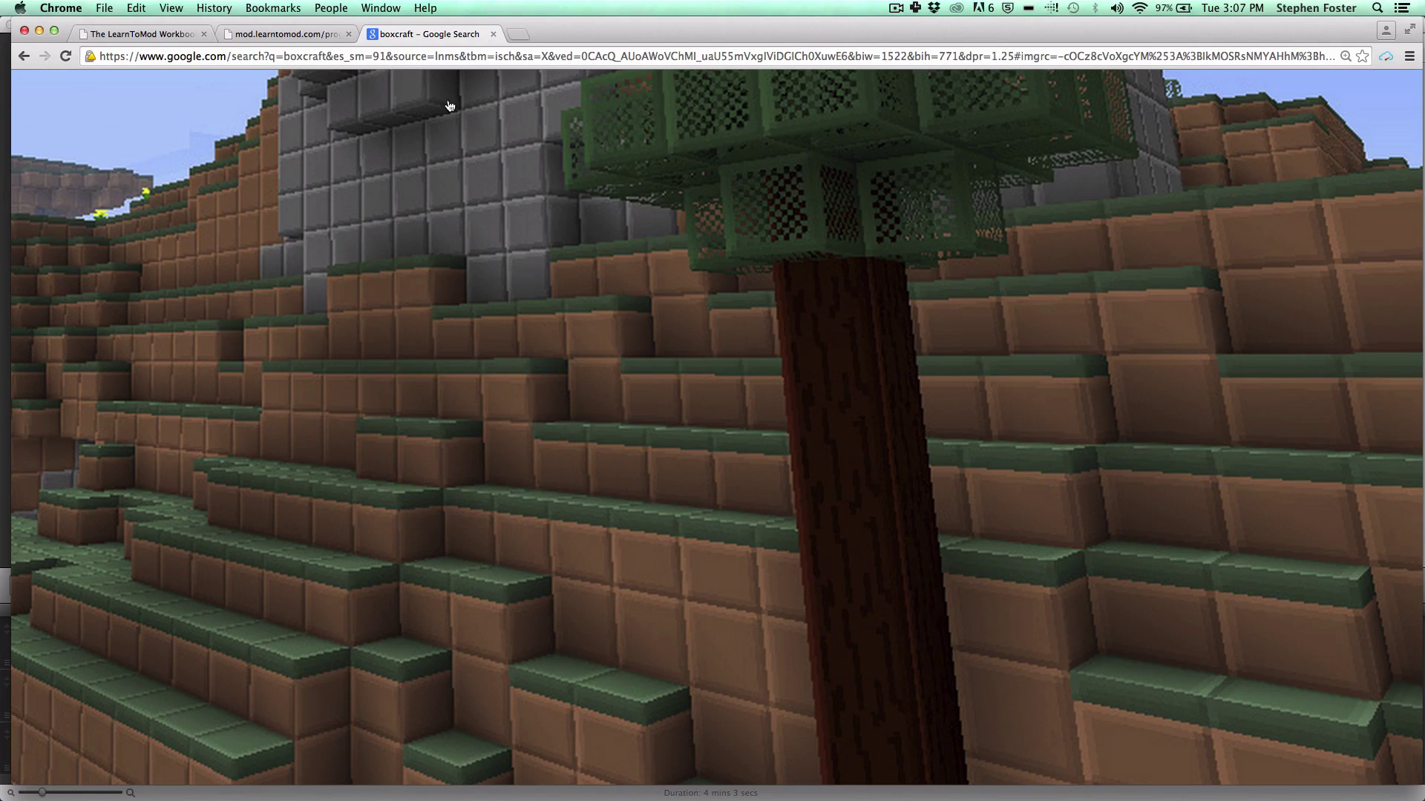
click(168, 36)
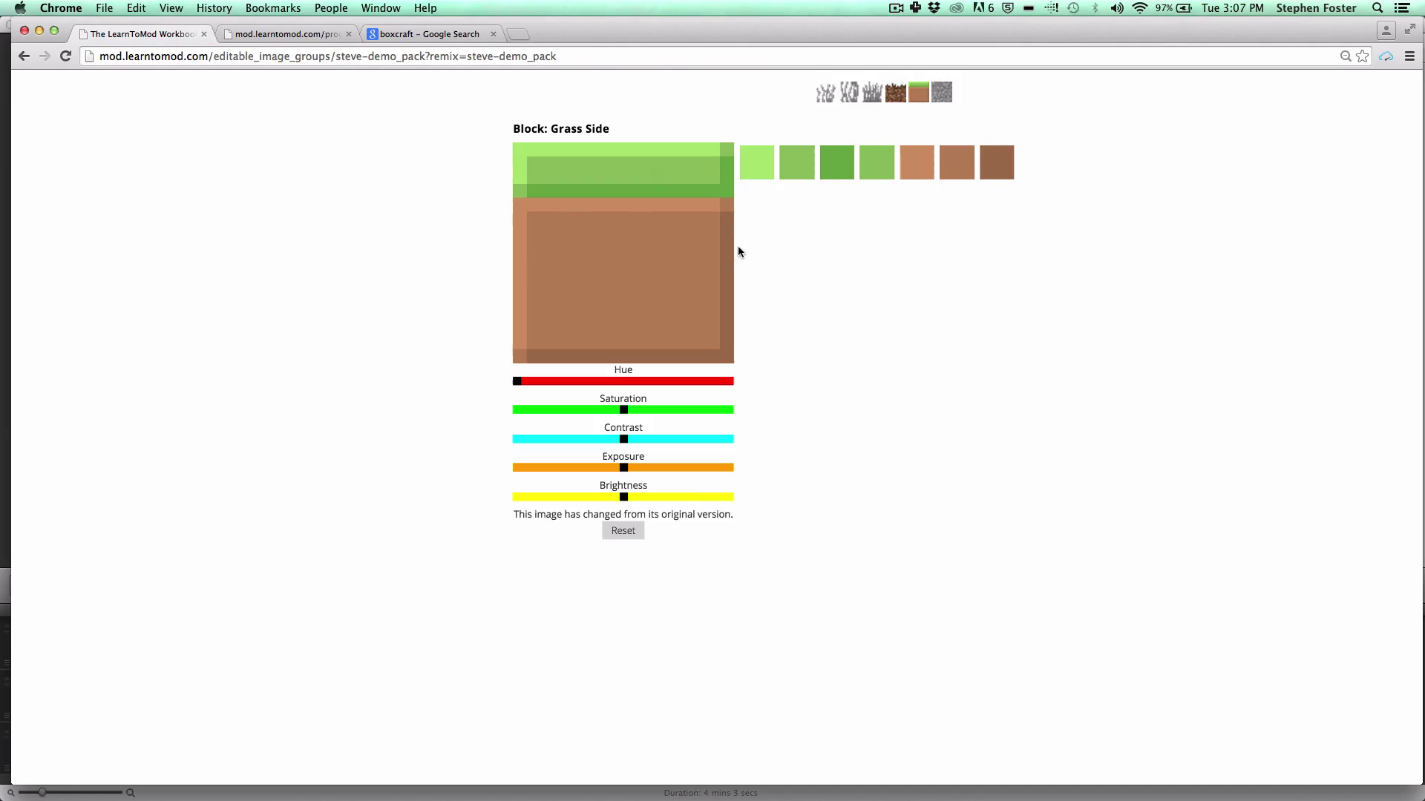
scroll(808, 448, up, 5)
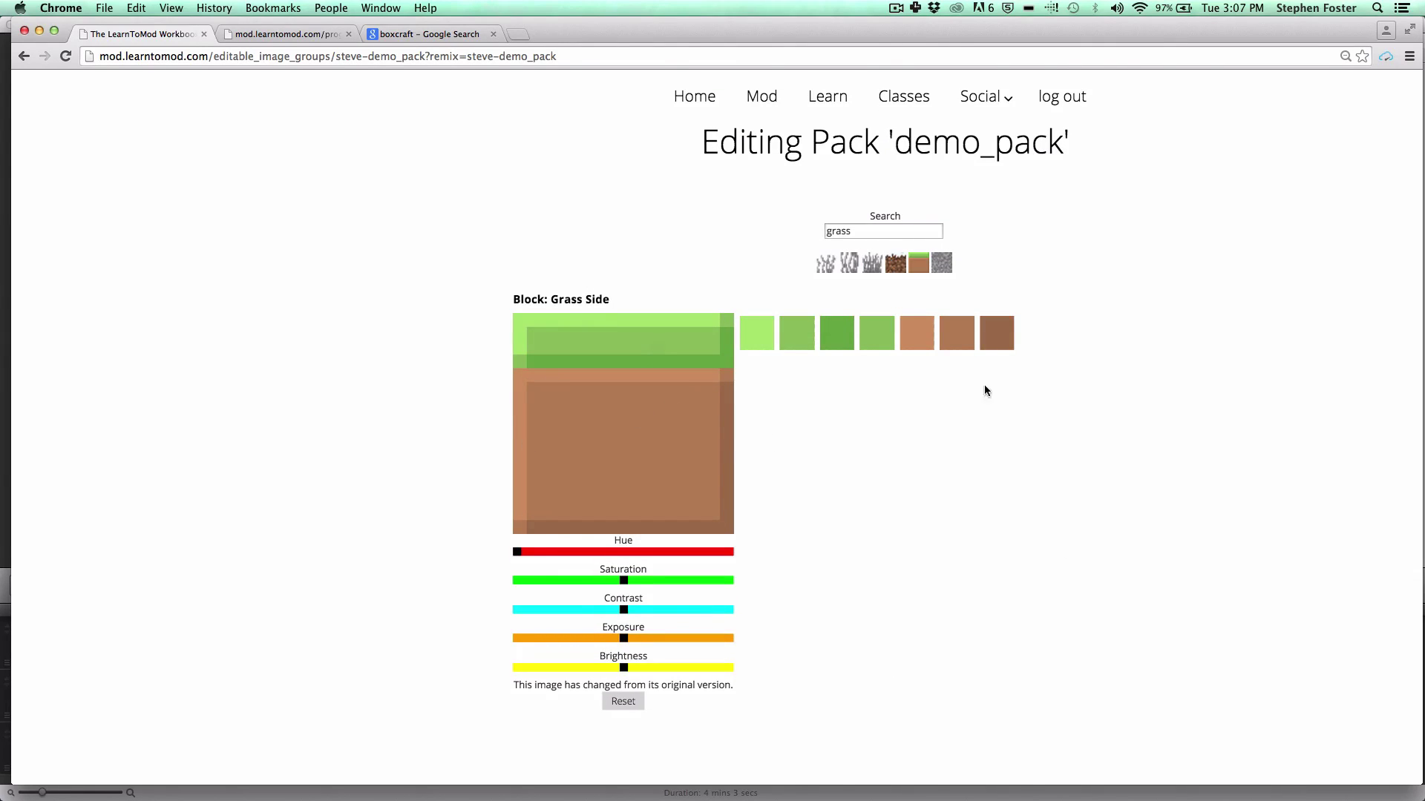
Step: Switch to Minecraft, resume the game, and inspect the tops of the grass blocks around the dug holes
key(ctrl+Up)
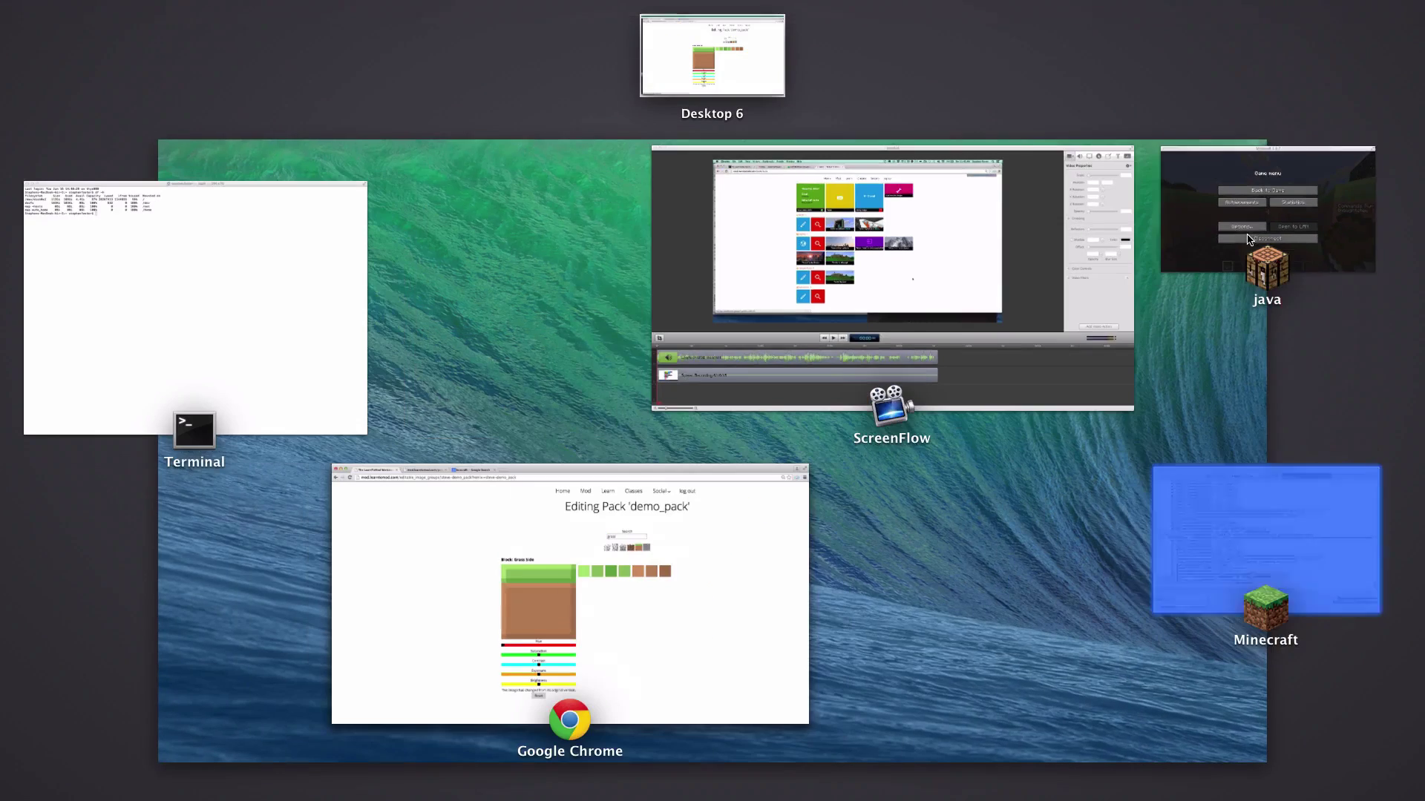
click(1266, 208)
click(1062, 178)
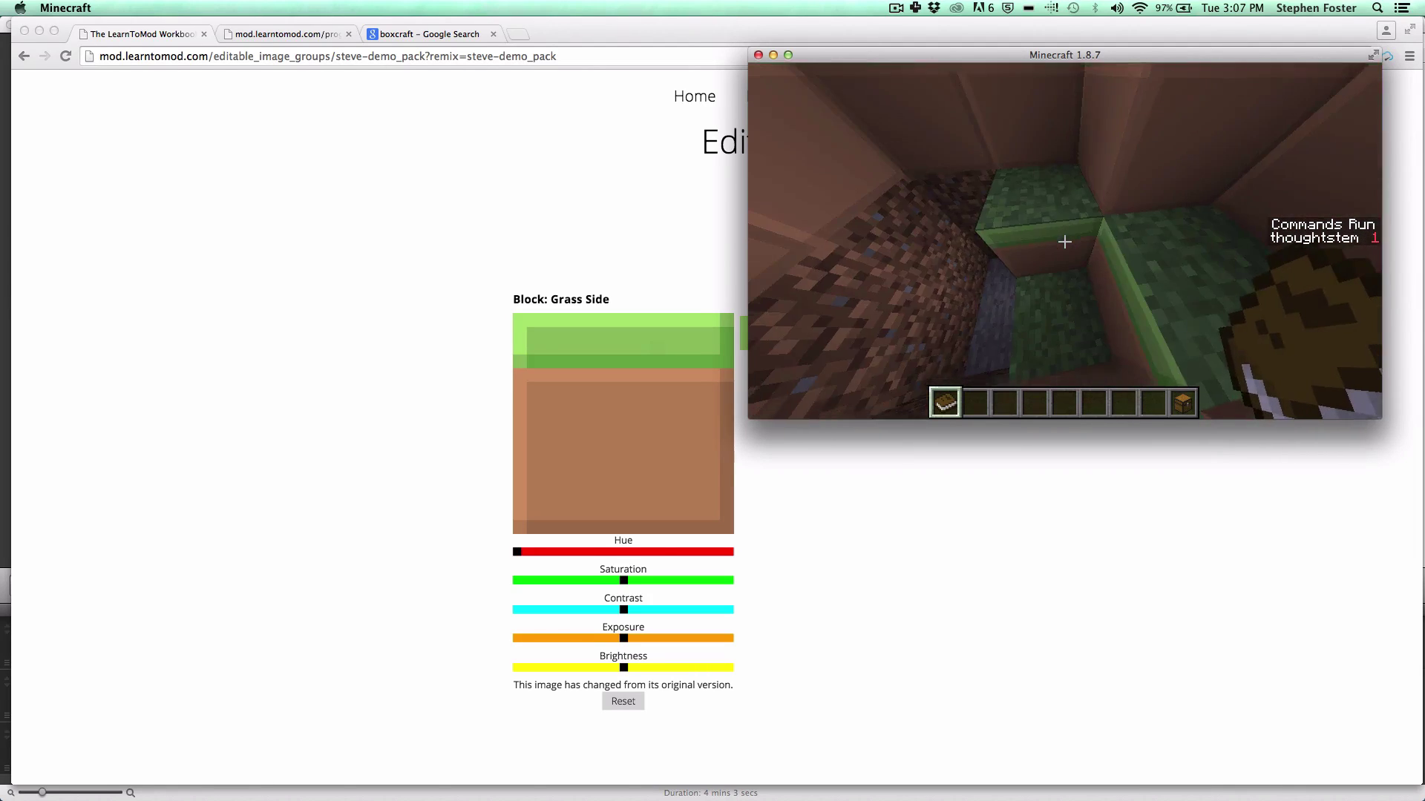
key(space)
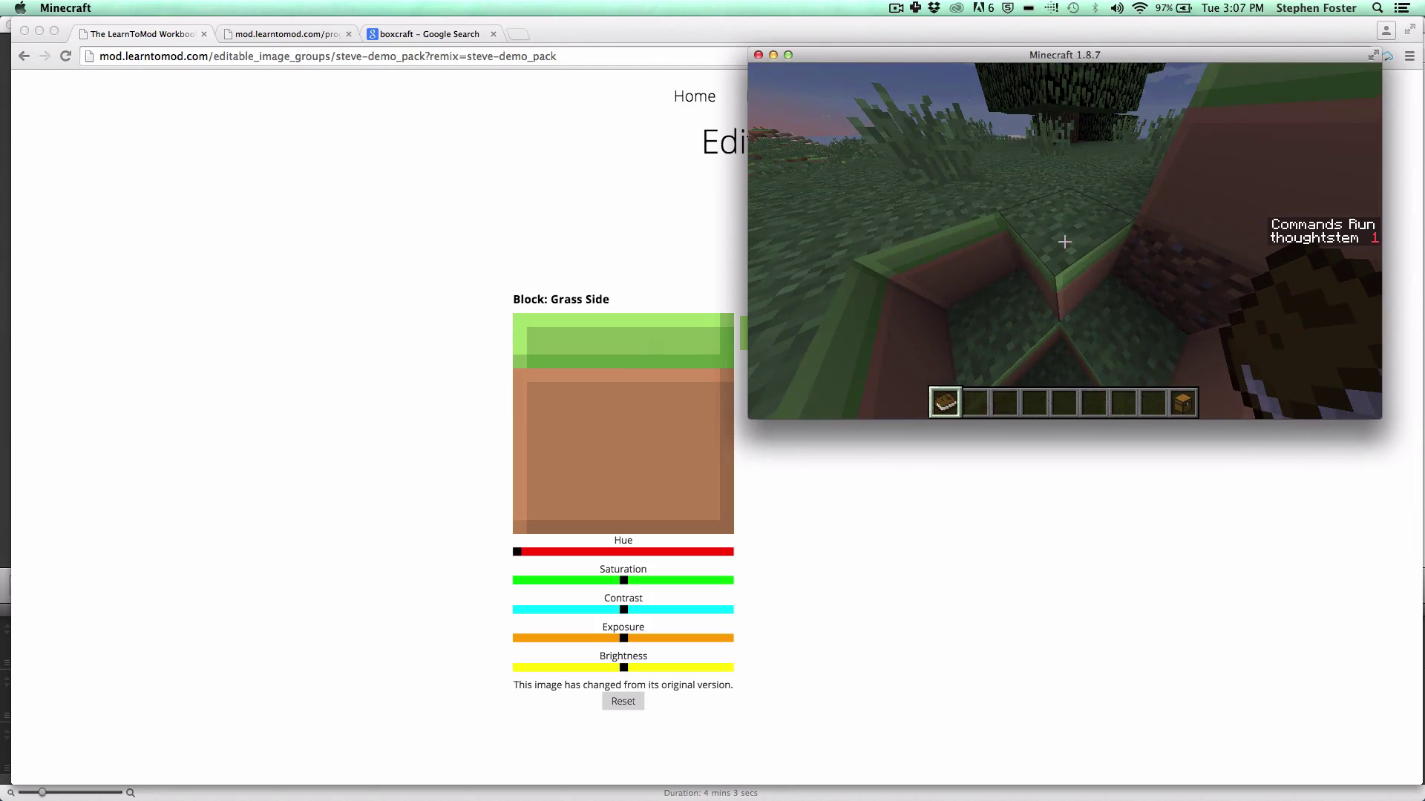
Step: Pause the game, return to the demo_pack editor in Chrome, and open the Grass Top texture
key(Escape)
click(917, 656)
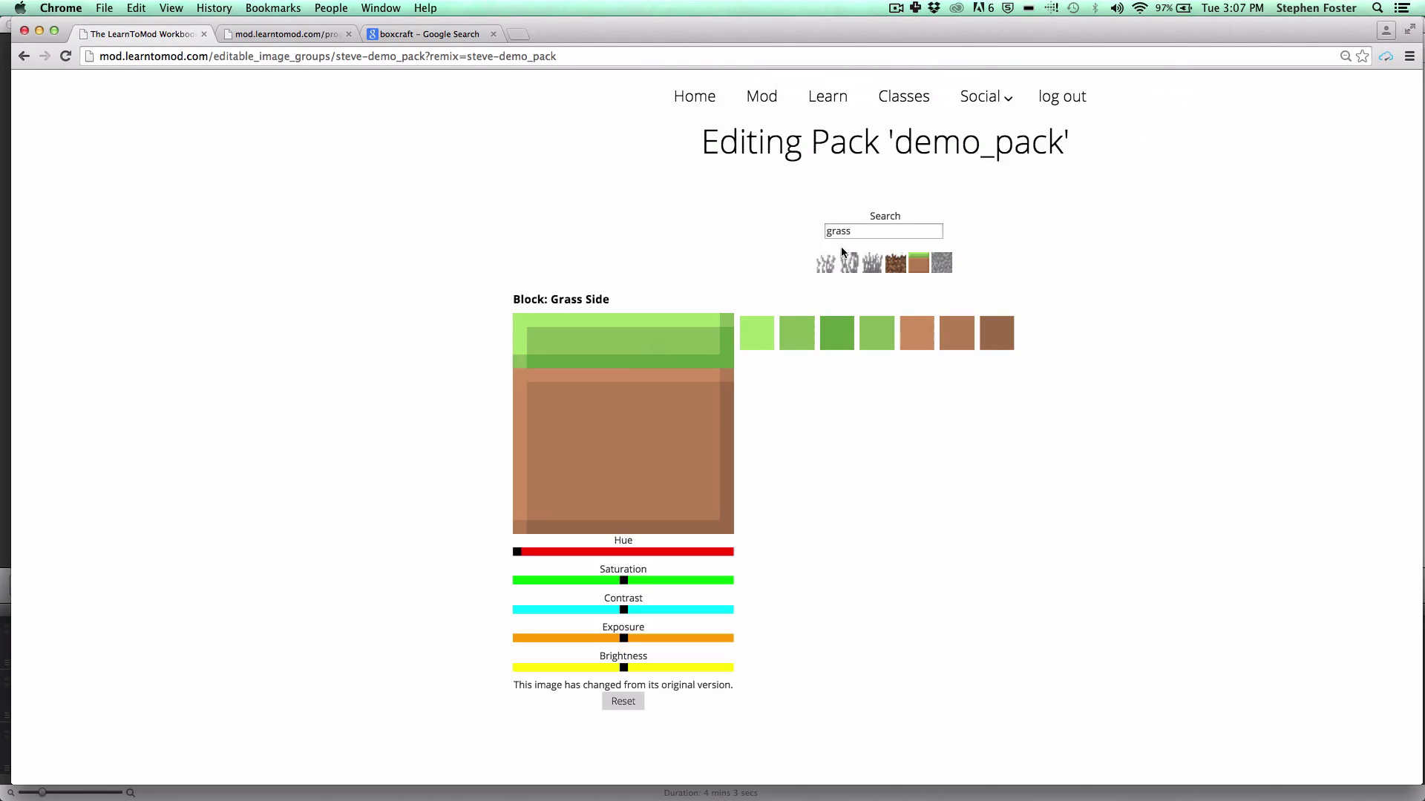
click(941, 263)
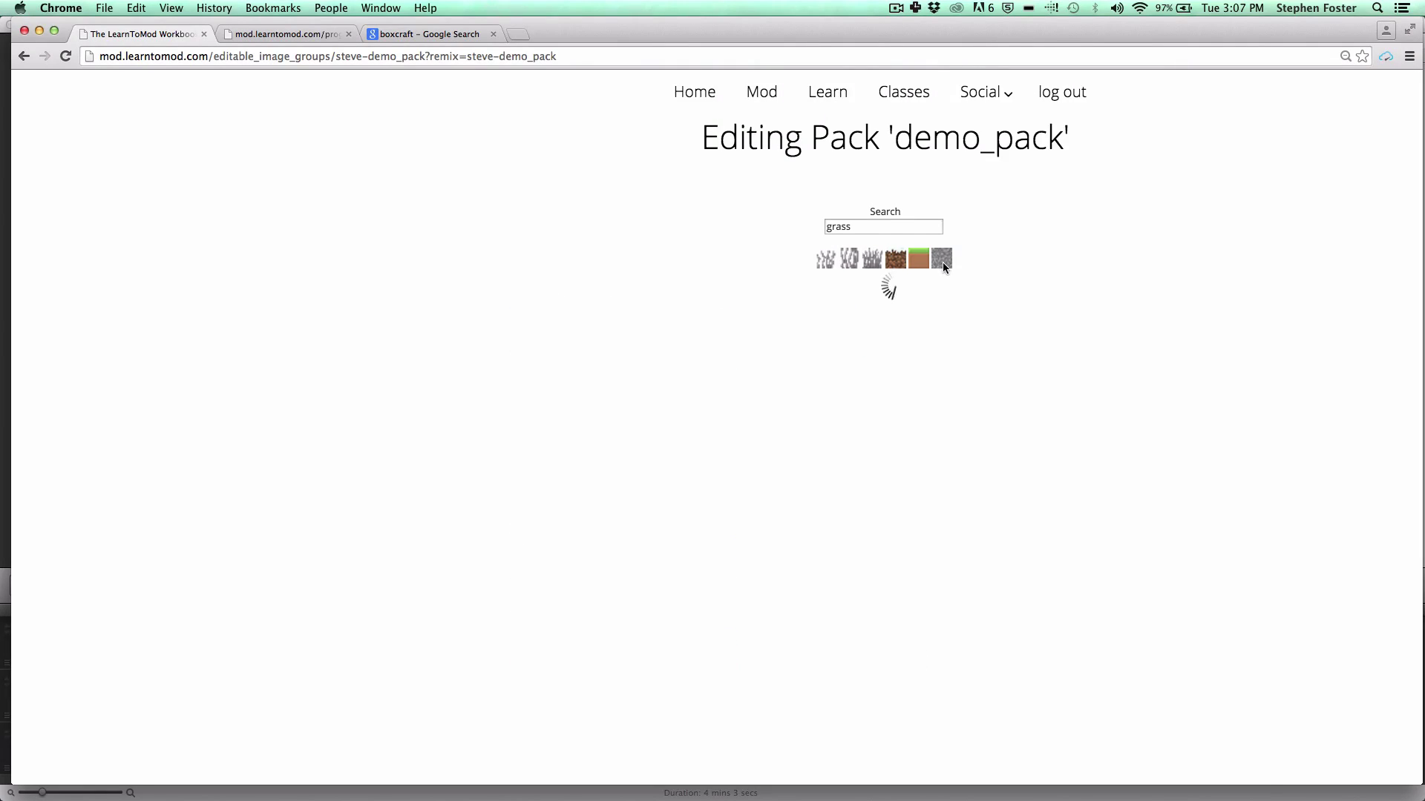
scroll(942, 261, down, 3)
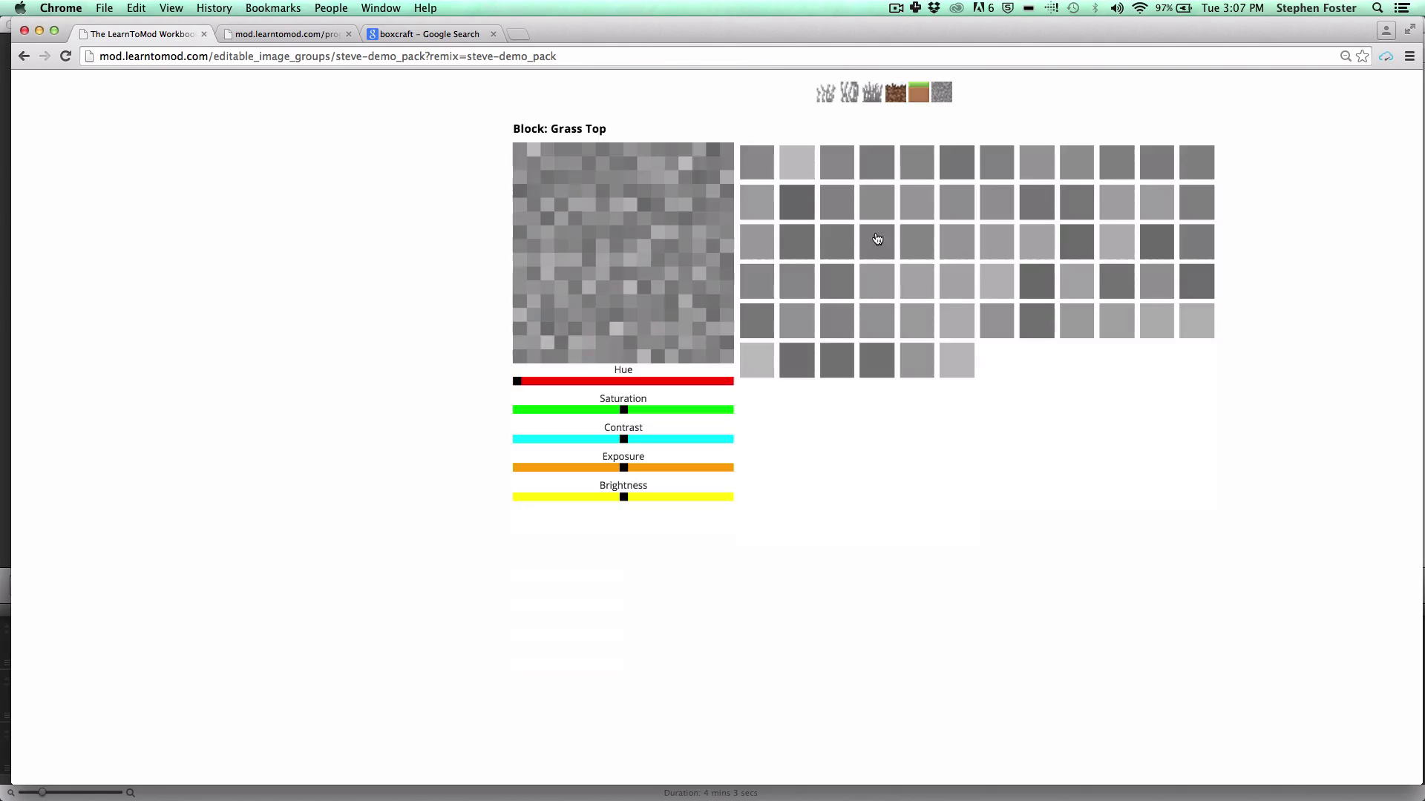
scroll(879, 510, up, 3)
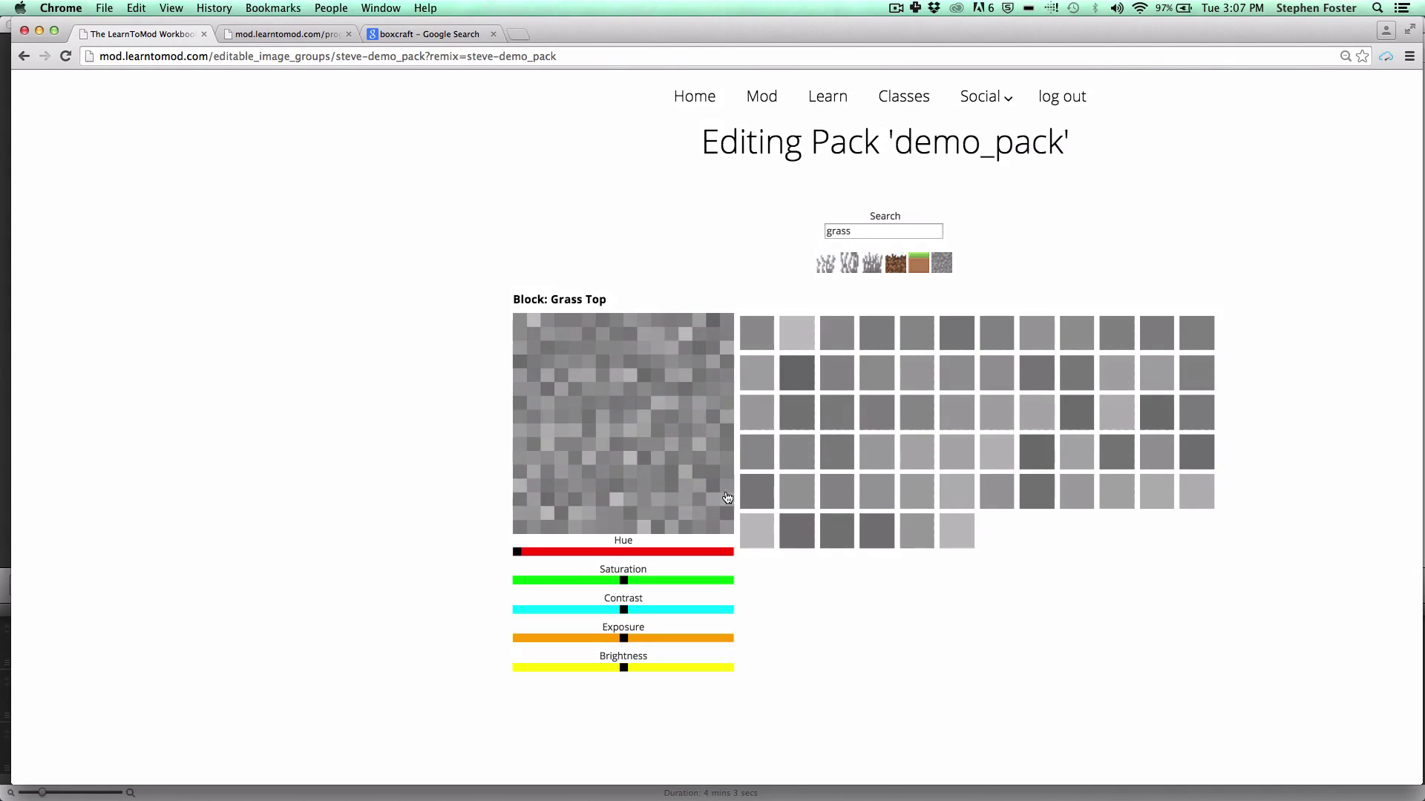
Step: Paint much of the Grass Top texture with the second palette colour, a light grey, and raise the exposure until it is nearly white
click(811, 342)
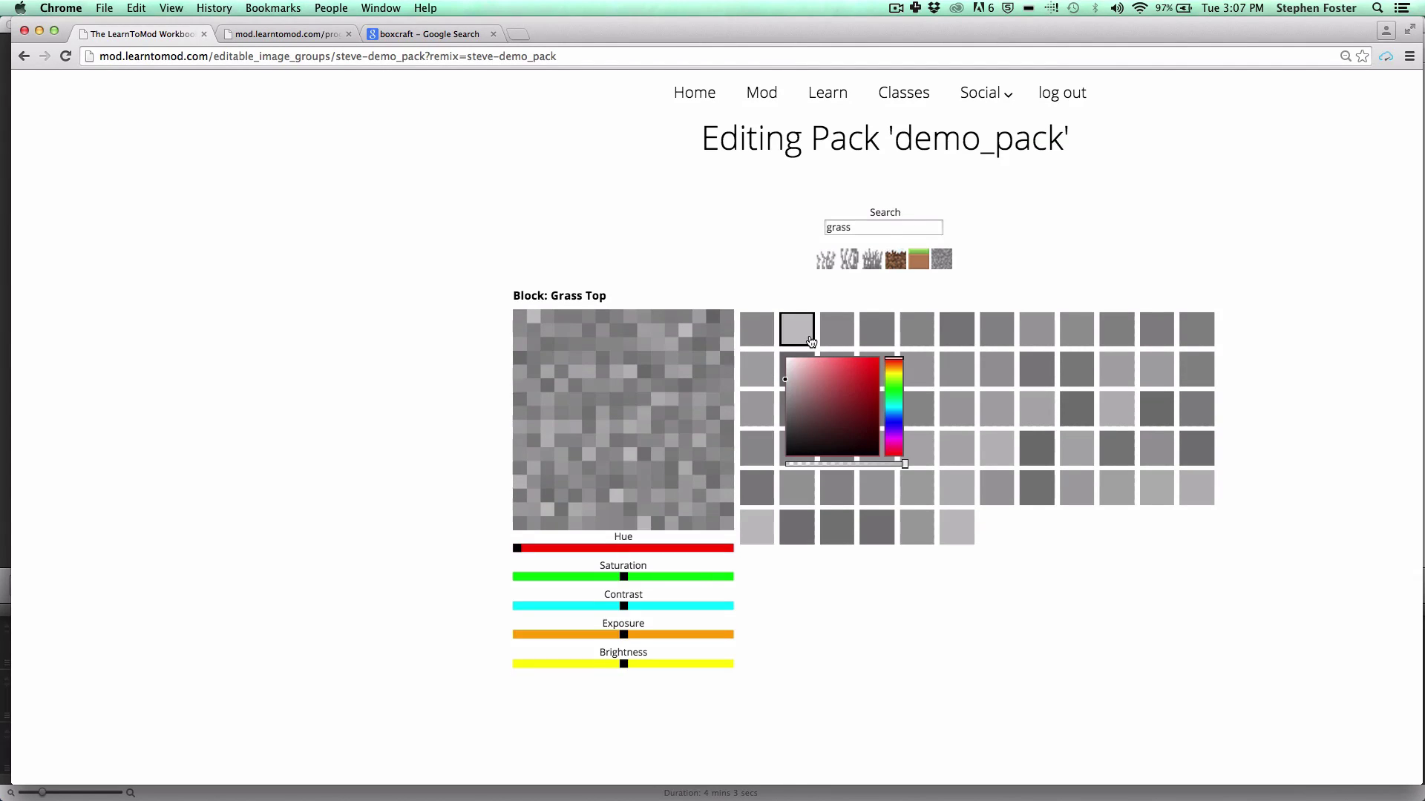
click(804, 339)
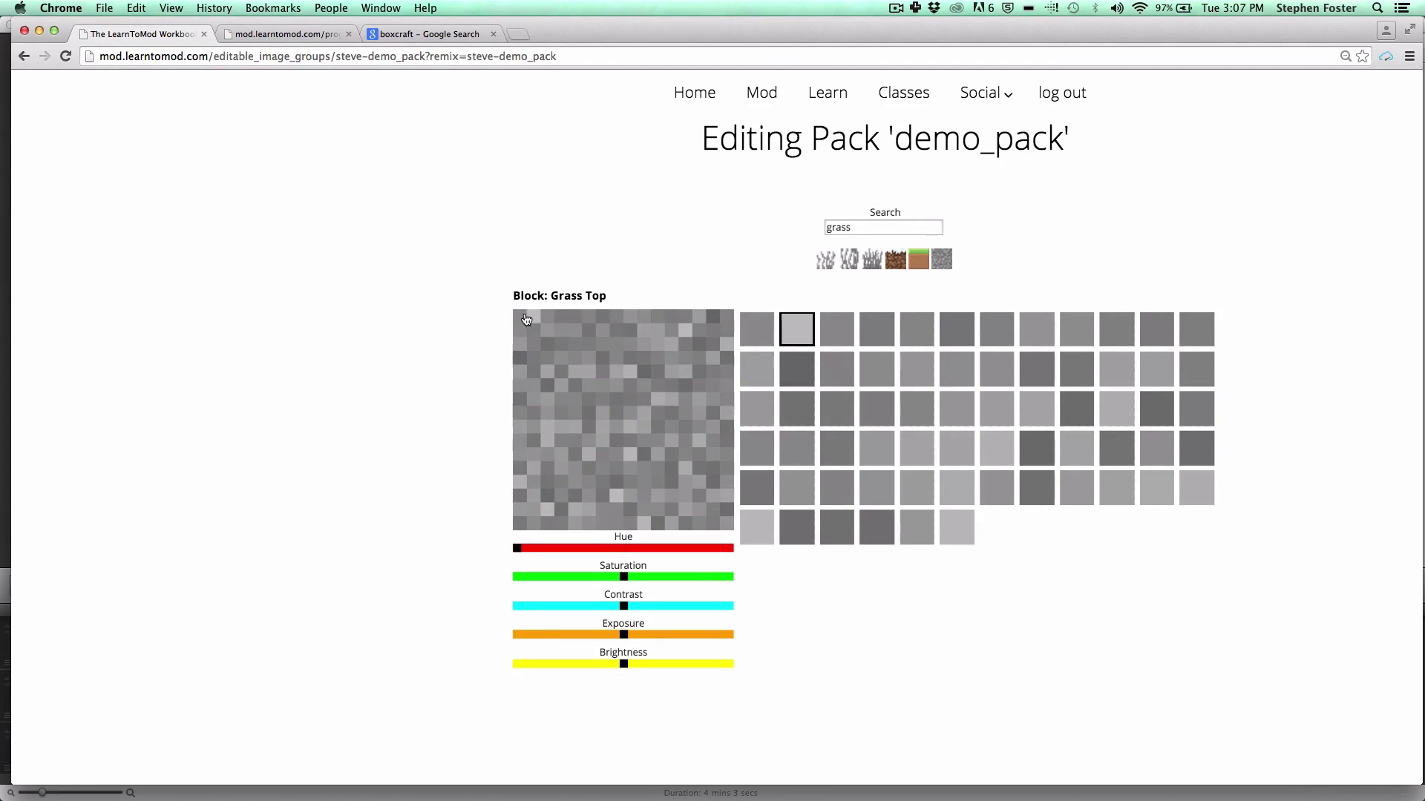
mouse_move(516, 317)
mouse_down()
mouse_move(673, 327)
mouse_move(581, 319)
mouse_up()
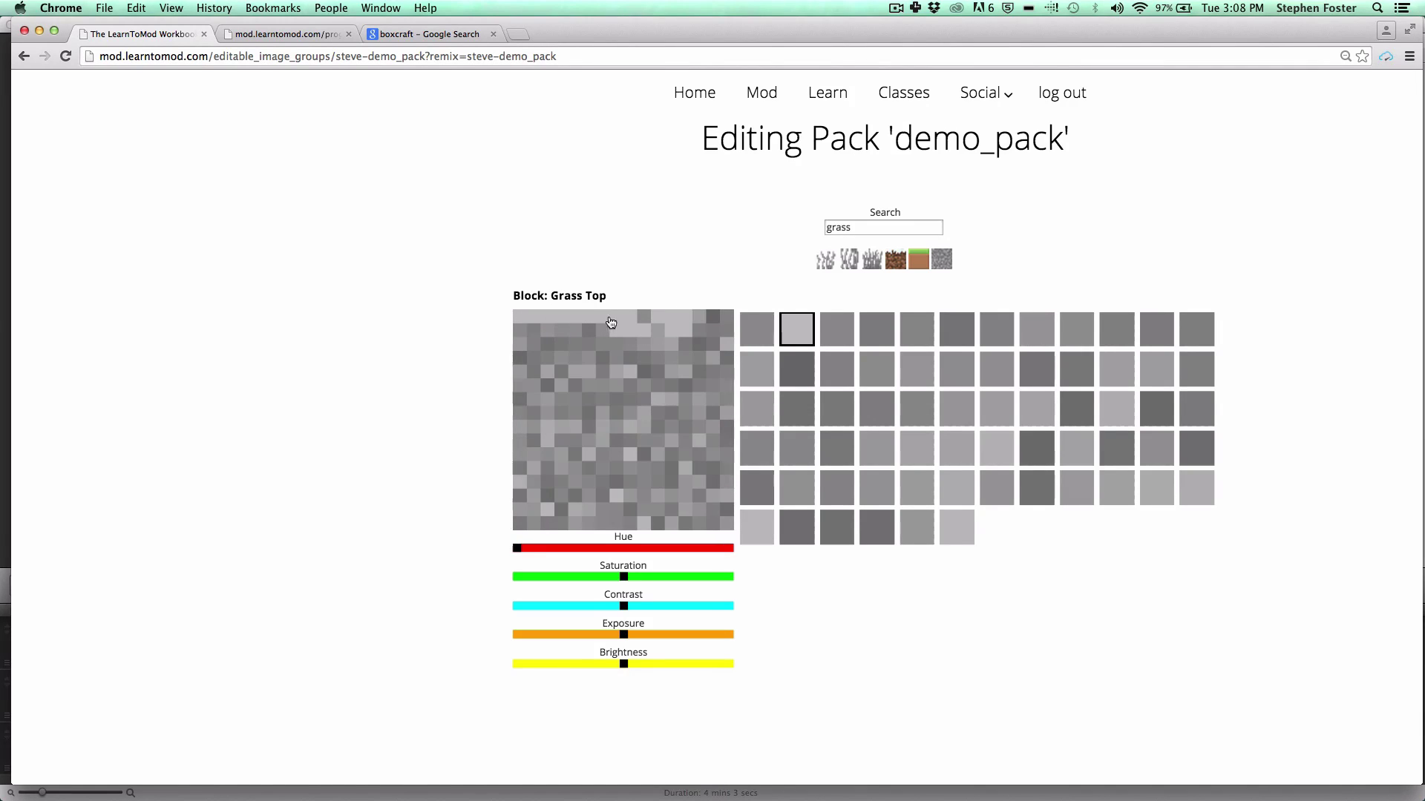
mouse_move(712, 319)
mouse_down()
mouse_move(720, 357)
mouse_move(680, 305)
mouse_move(702, 341)
mouse_move(534, 334)
mouse_move(697, 340)
mouse_move(666, 346)
mouse_move(679, 368)
mouse_move(579, 349)
mouse_move(518, 414)
mouse_move(616, 336)
mouse_move(535, 430)
mouse_move(564, 408)
mouse_move(527, 371)
mouse_move(544, 449)
mouse_move(638, 446)
mouse_move(713, 475)
mouse_move(716, 371)
mouse_move(731, 459)
mouse_up()
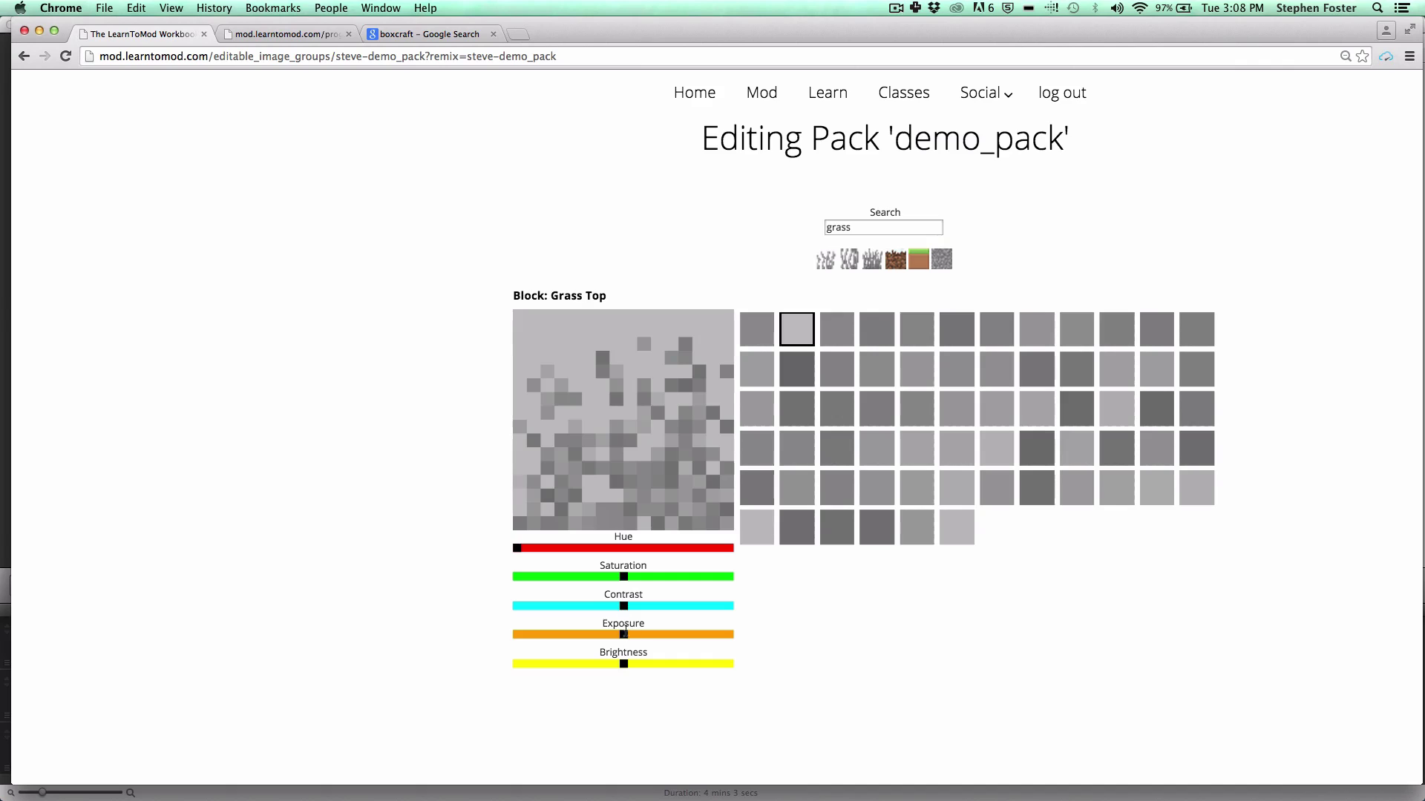
drag(627, 638, 675, 640)
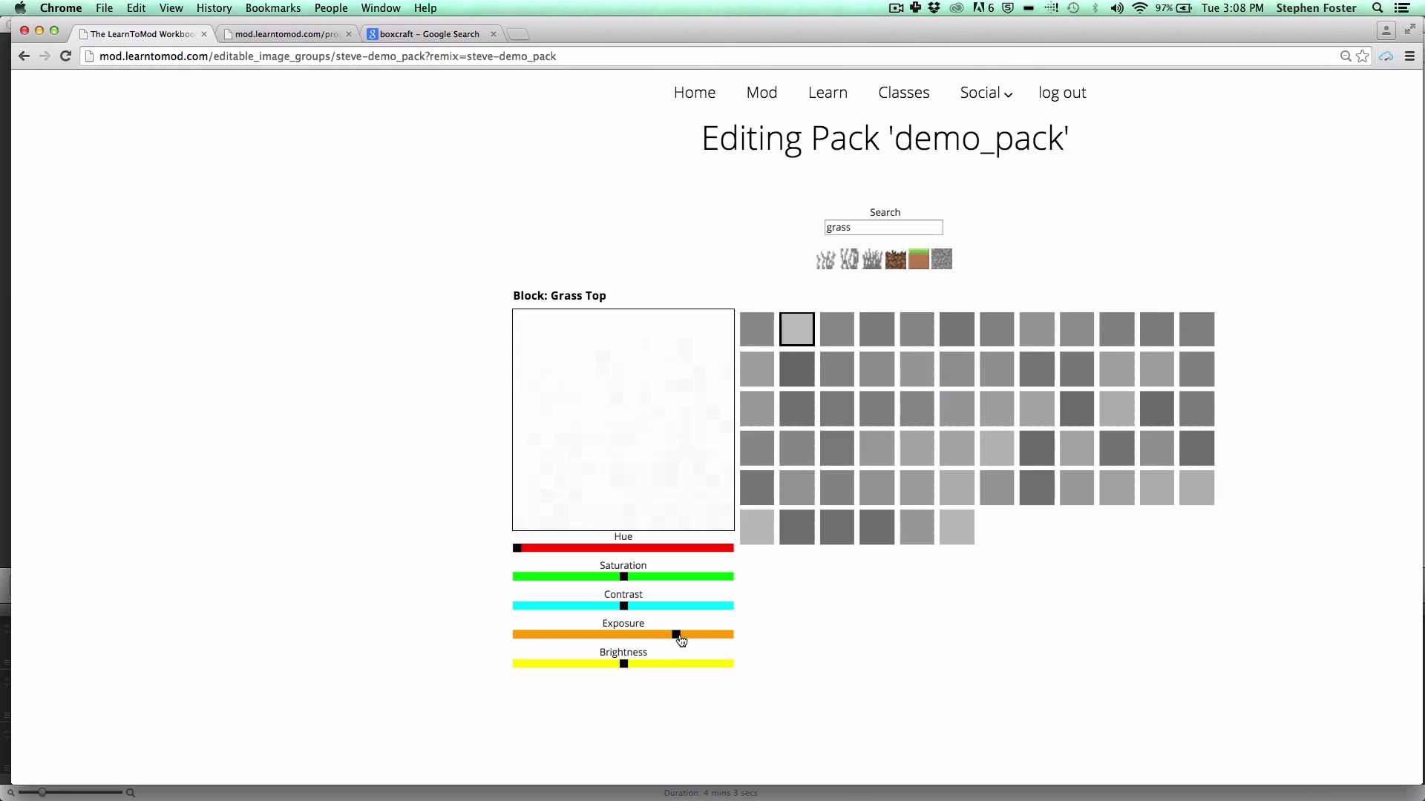
Step: Raise the Grass Top texture's exposure until it is uniformly white, and lower its brightness to an even light grey
click(712, 636)
click(668, 458)
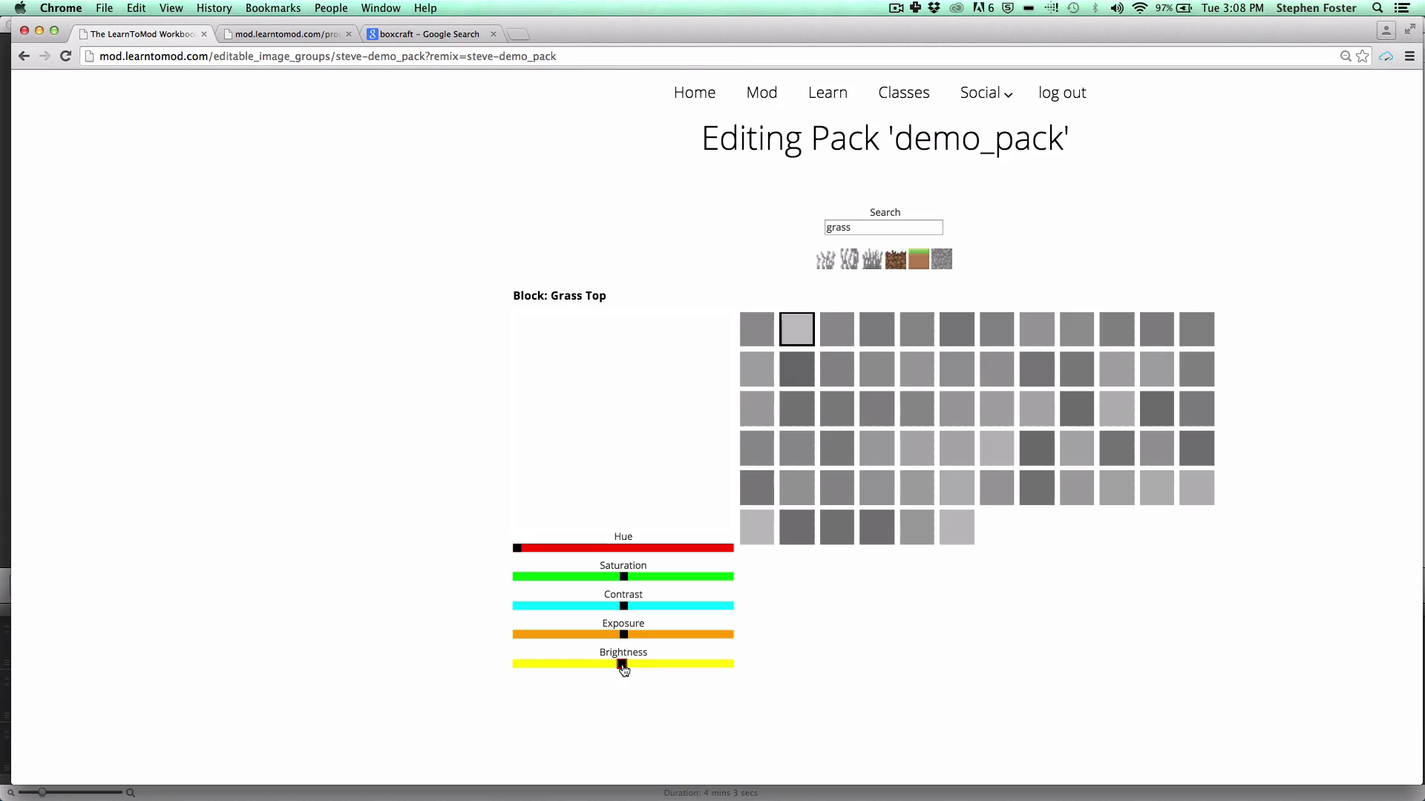
drag(622, 664, 583, 668)
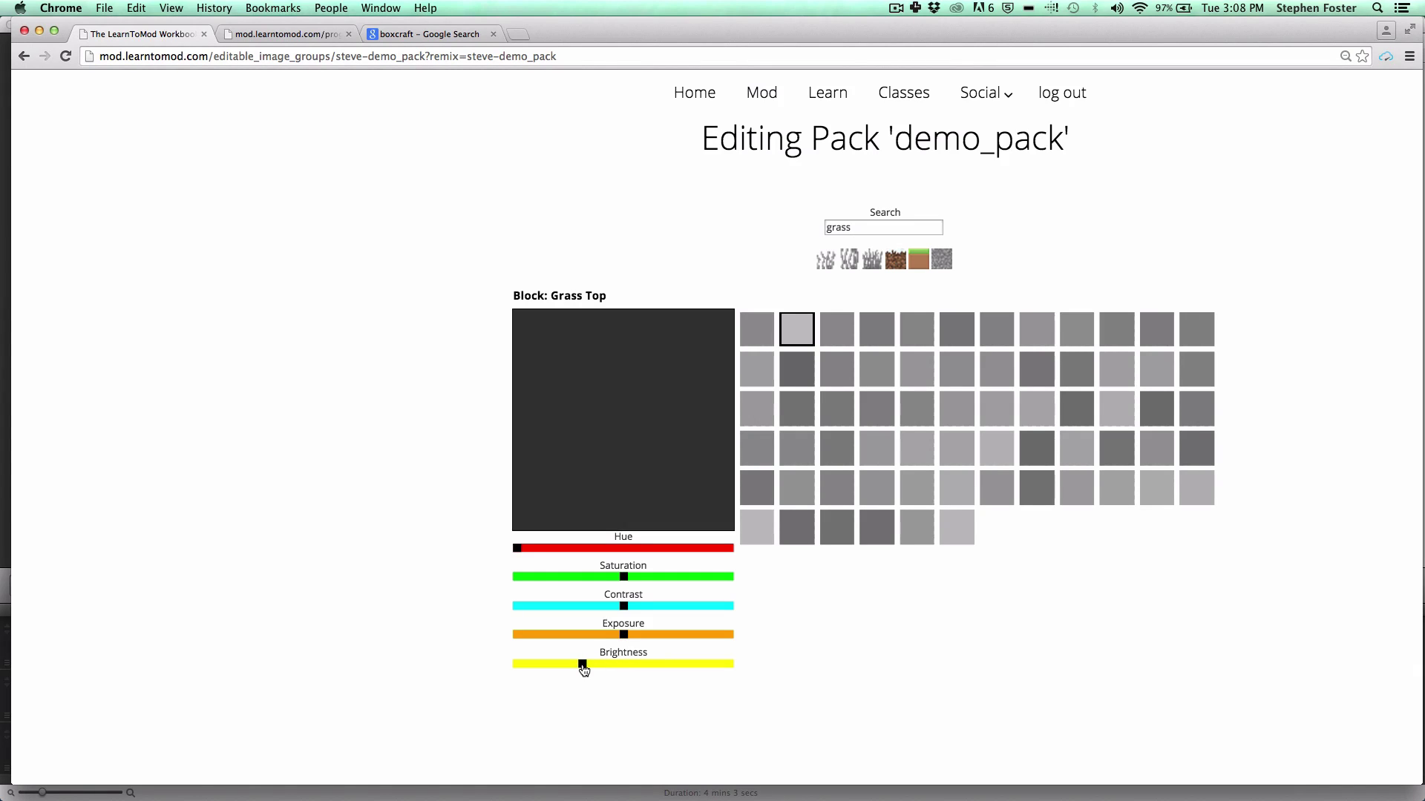
click(600, 664)
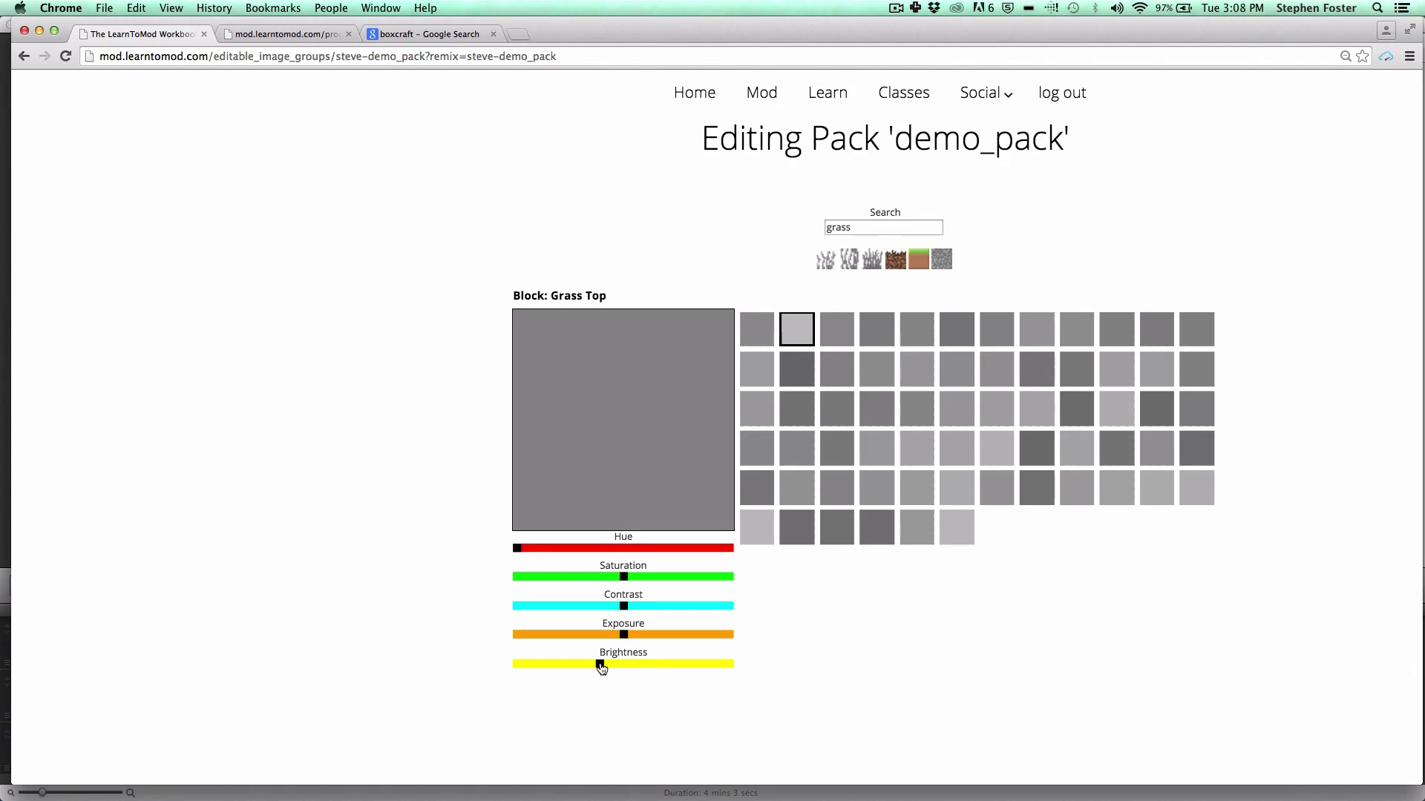
drag(601, 666, 617, 666)
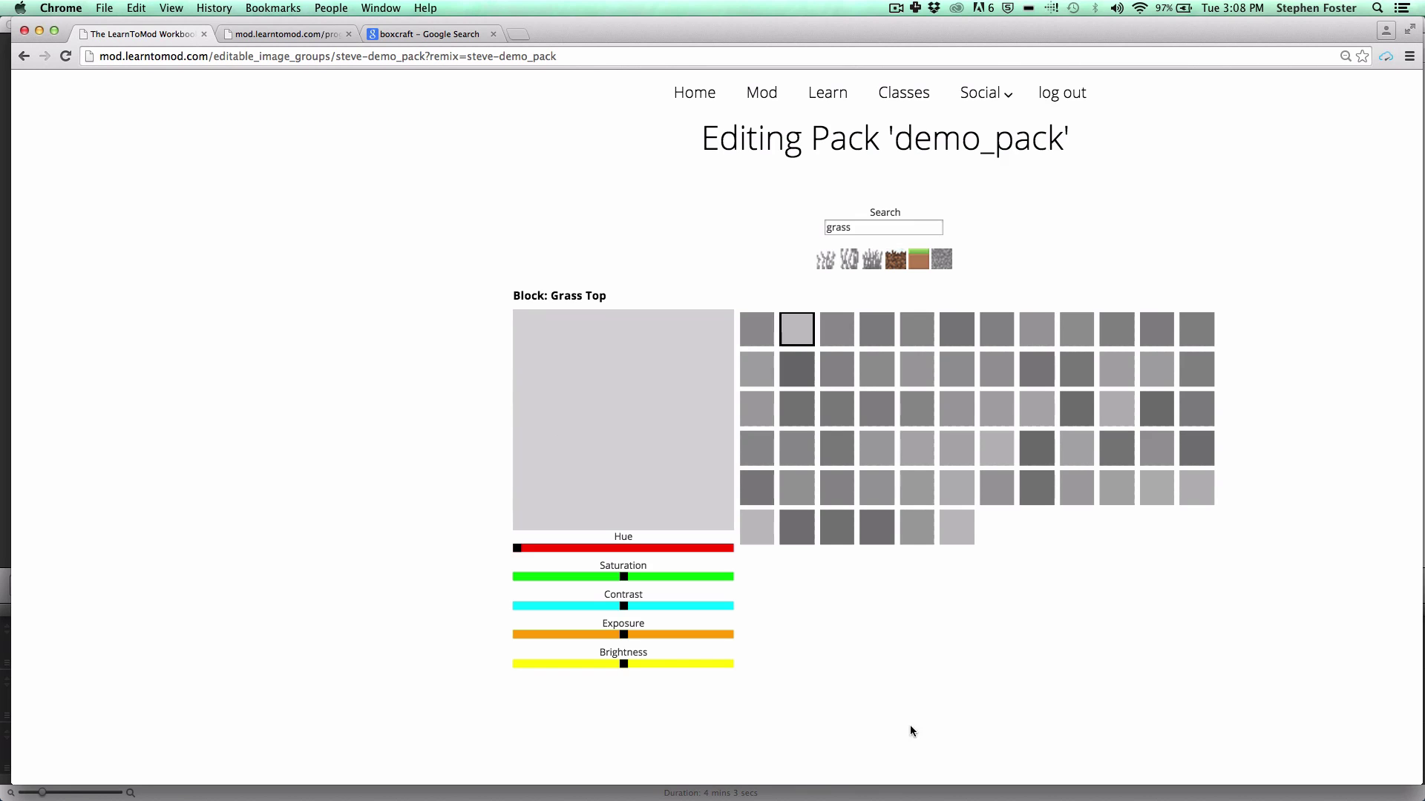
Step: Switch to Minecraft, resume the game, and change the time to day with the command /time set day
key(ctrl+Up)
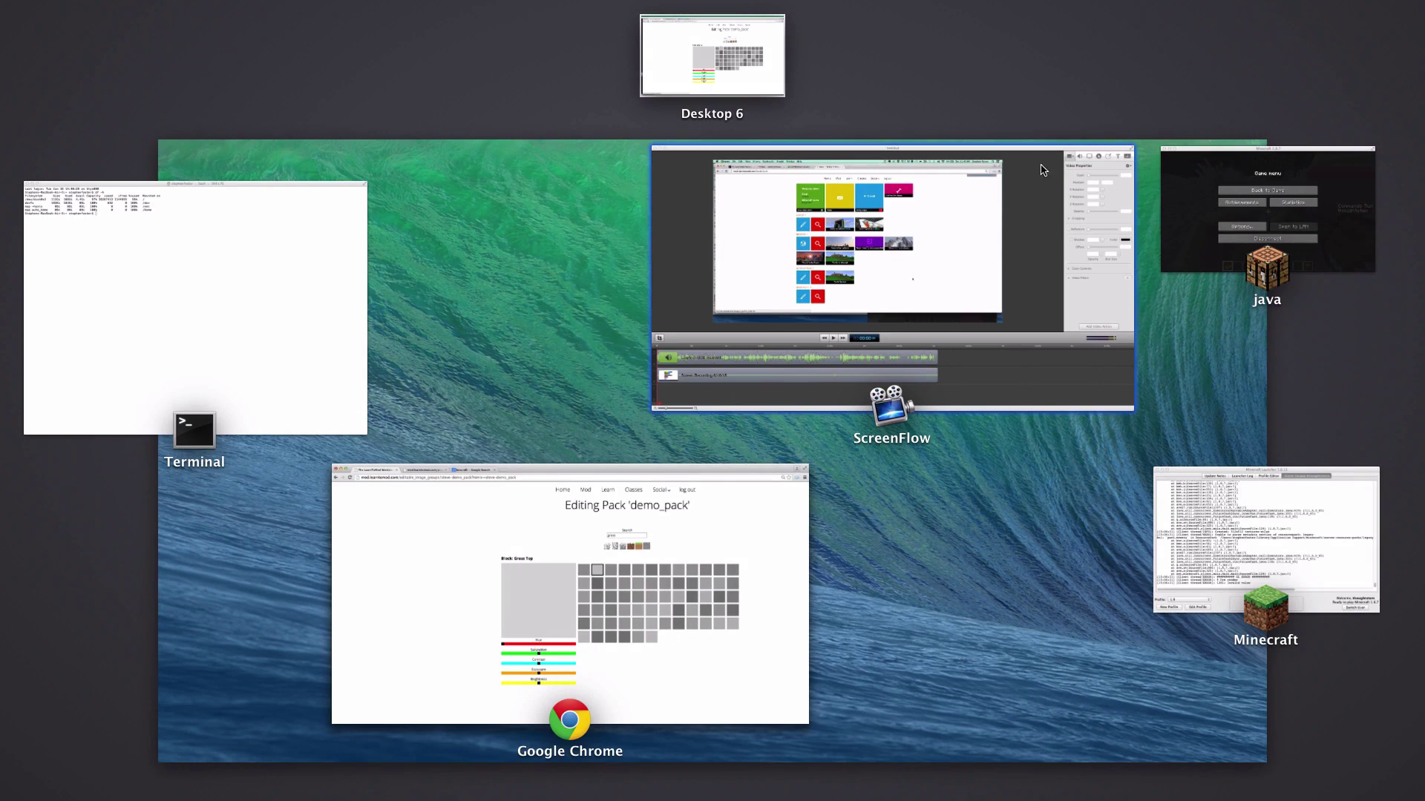
click(1206, 226)
click(1135, 174)
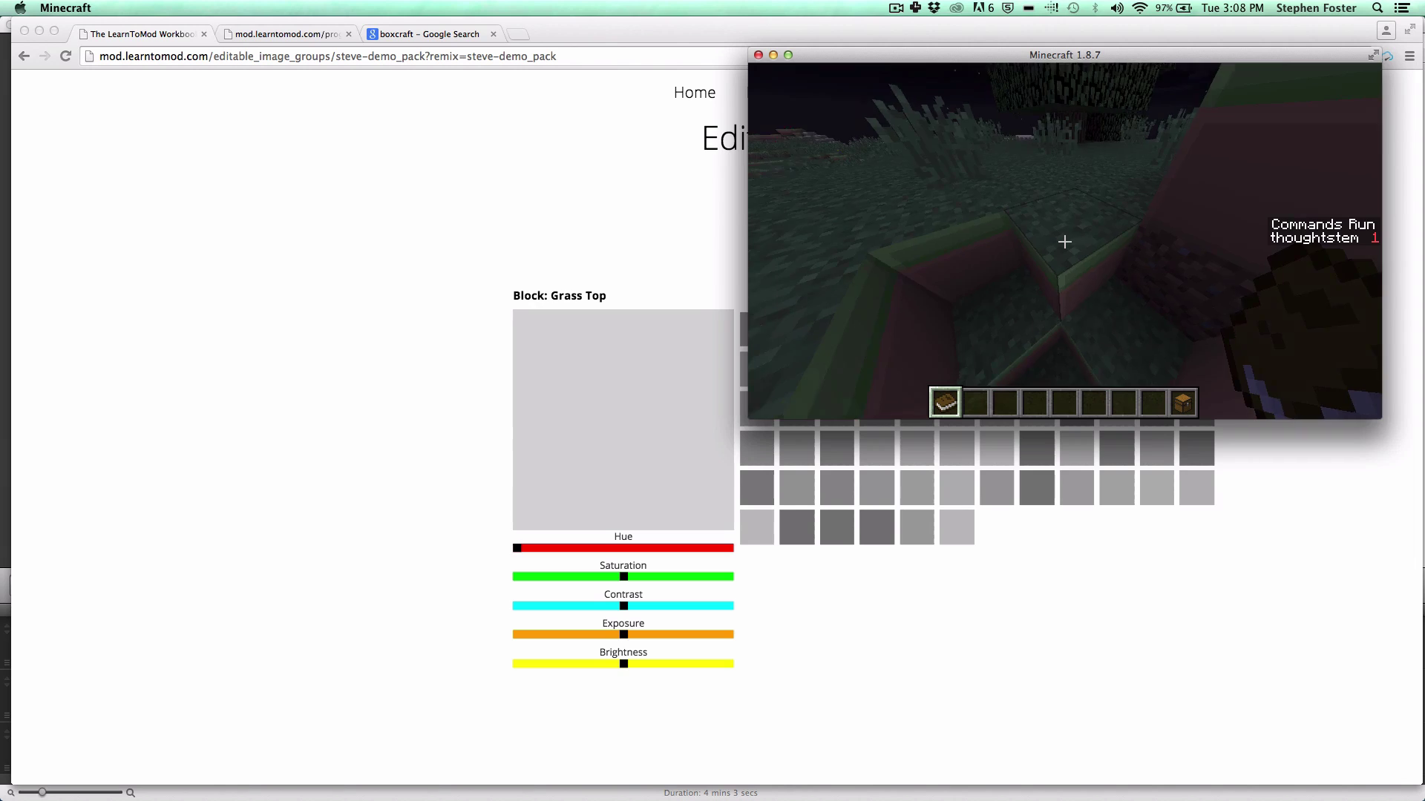
text(/time d)
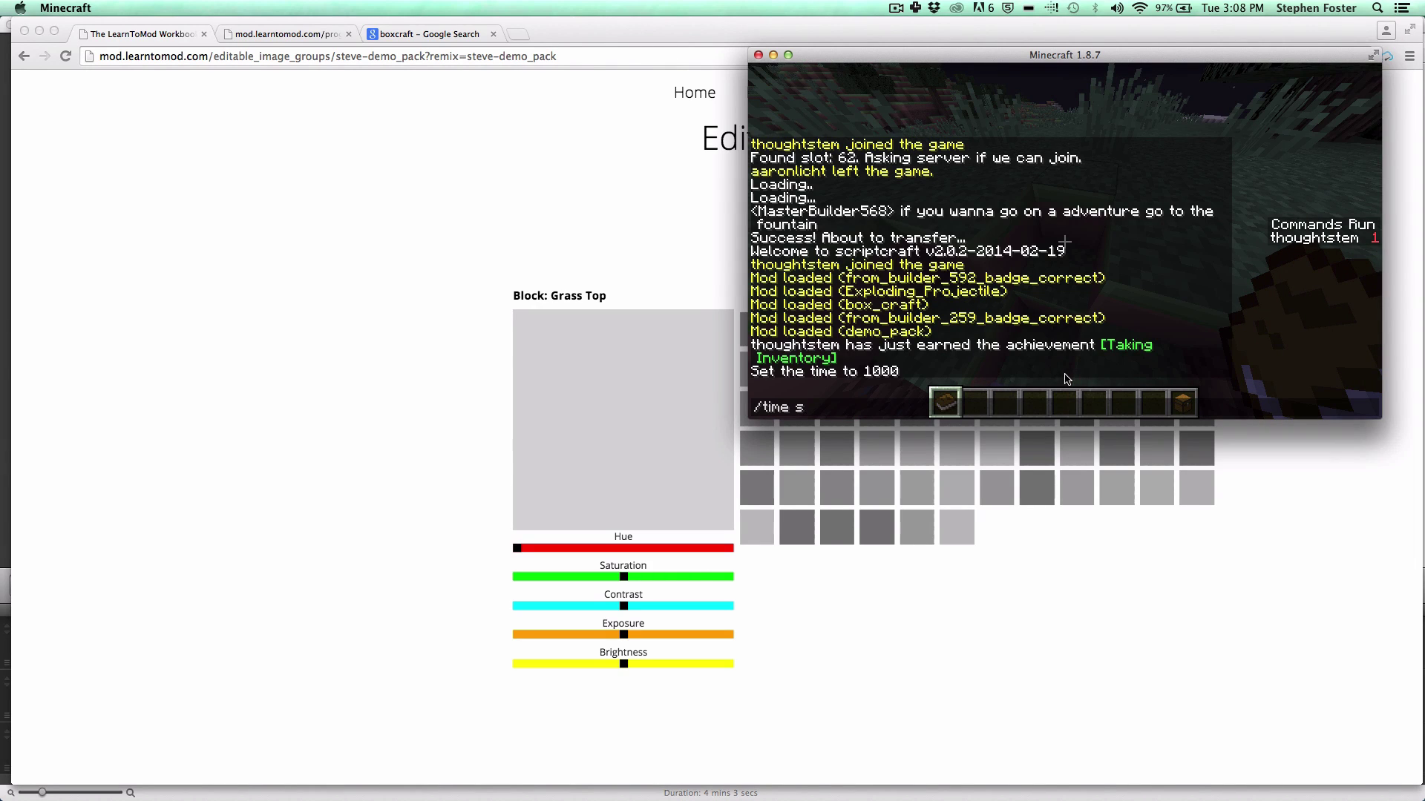
text(et day)
key(Return)
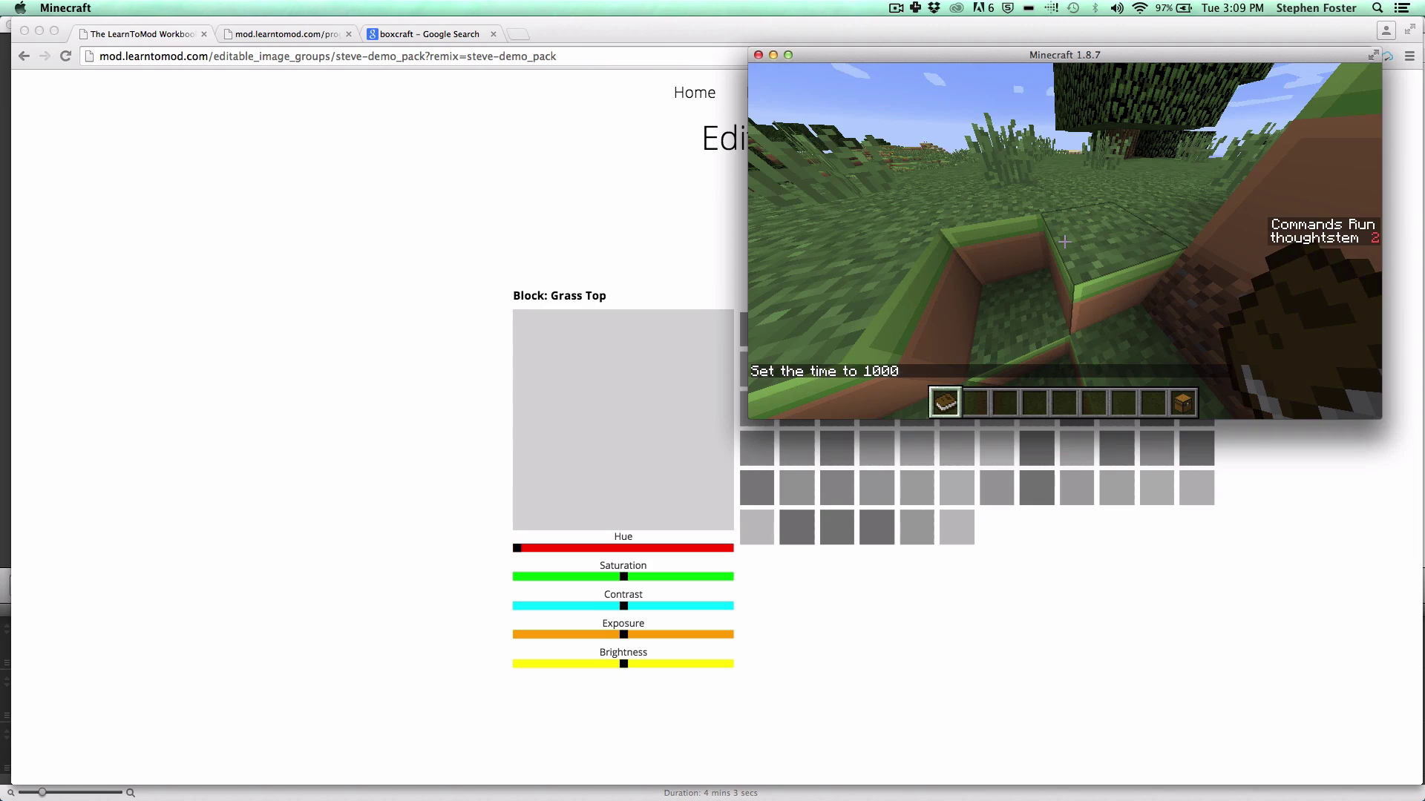
Step: Inspect the tops of the grass blocks around the dug holes, pause the game, and return to the demo_pack editor in Chrome
click(1064, 242)
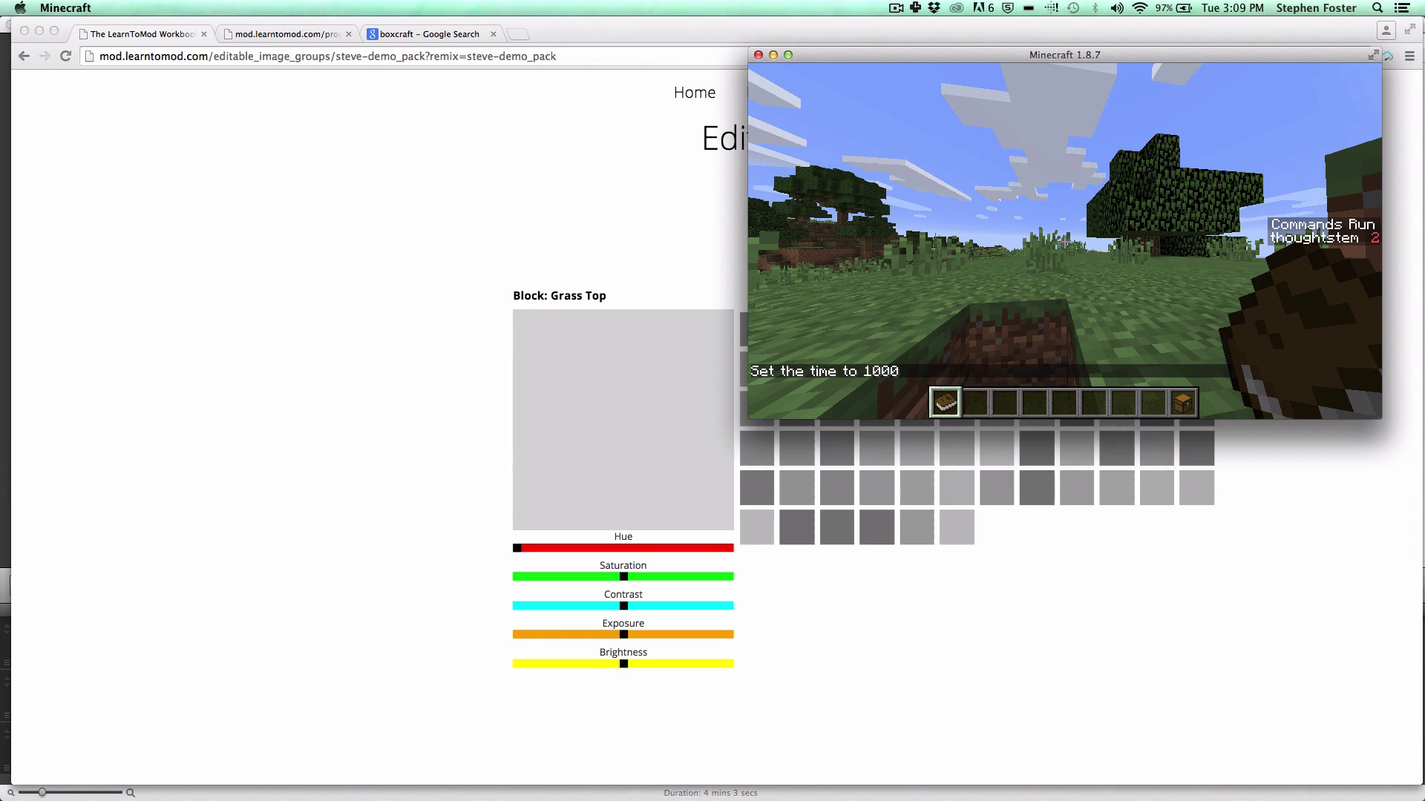
key(w)
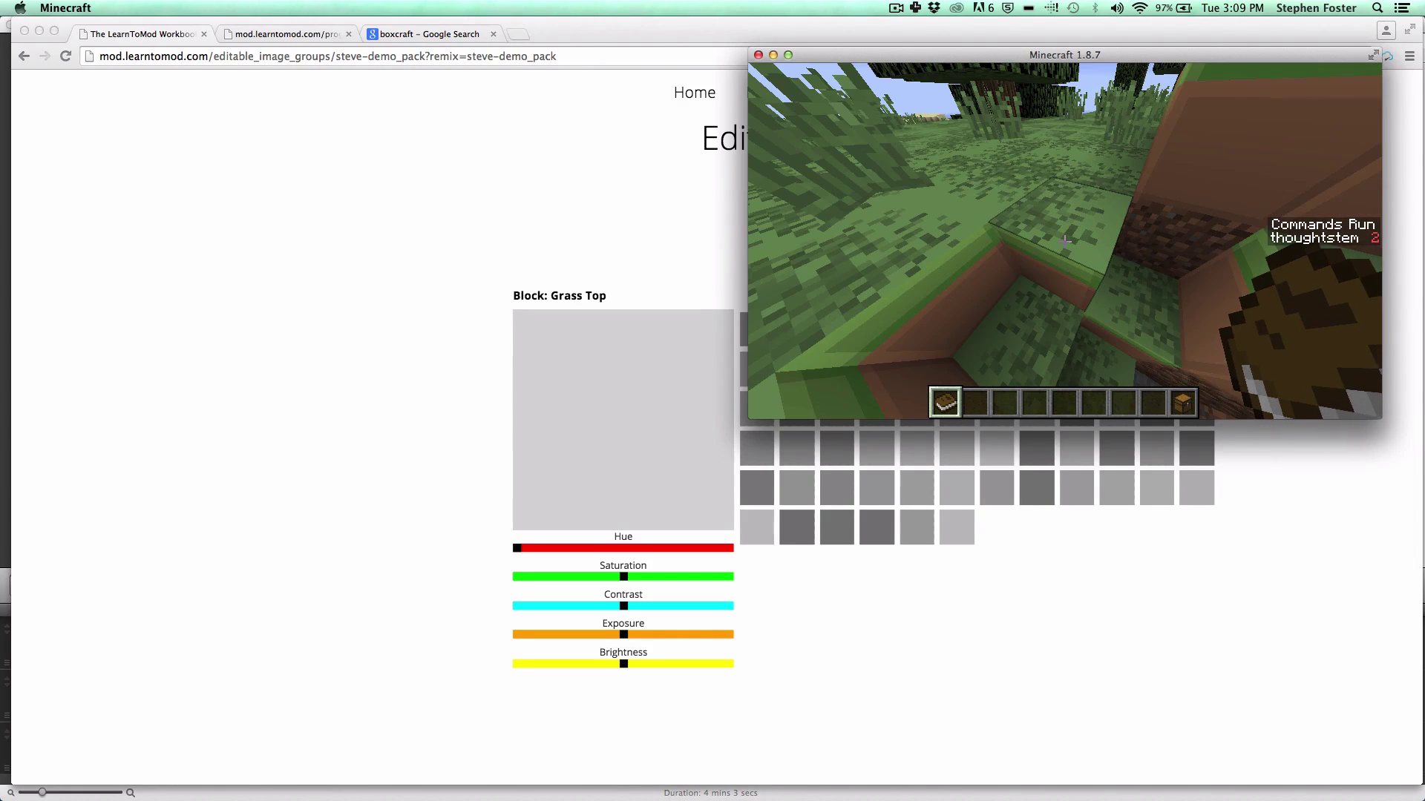
key(Escape)
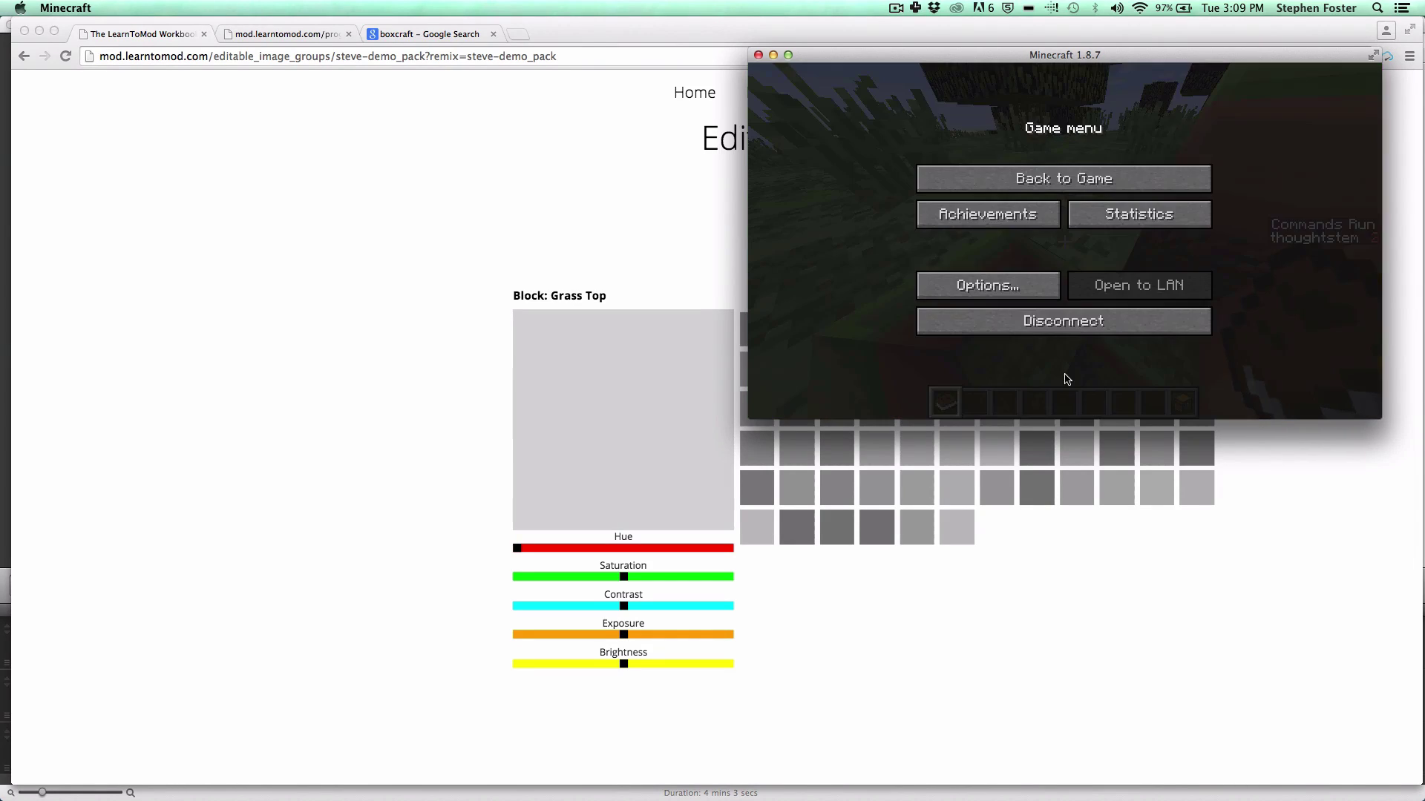
click(447, 411)
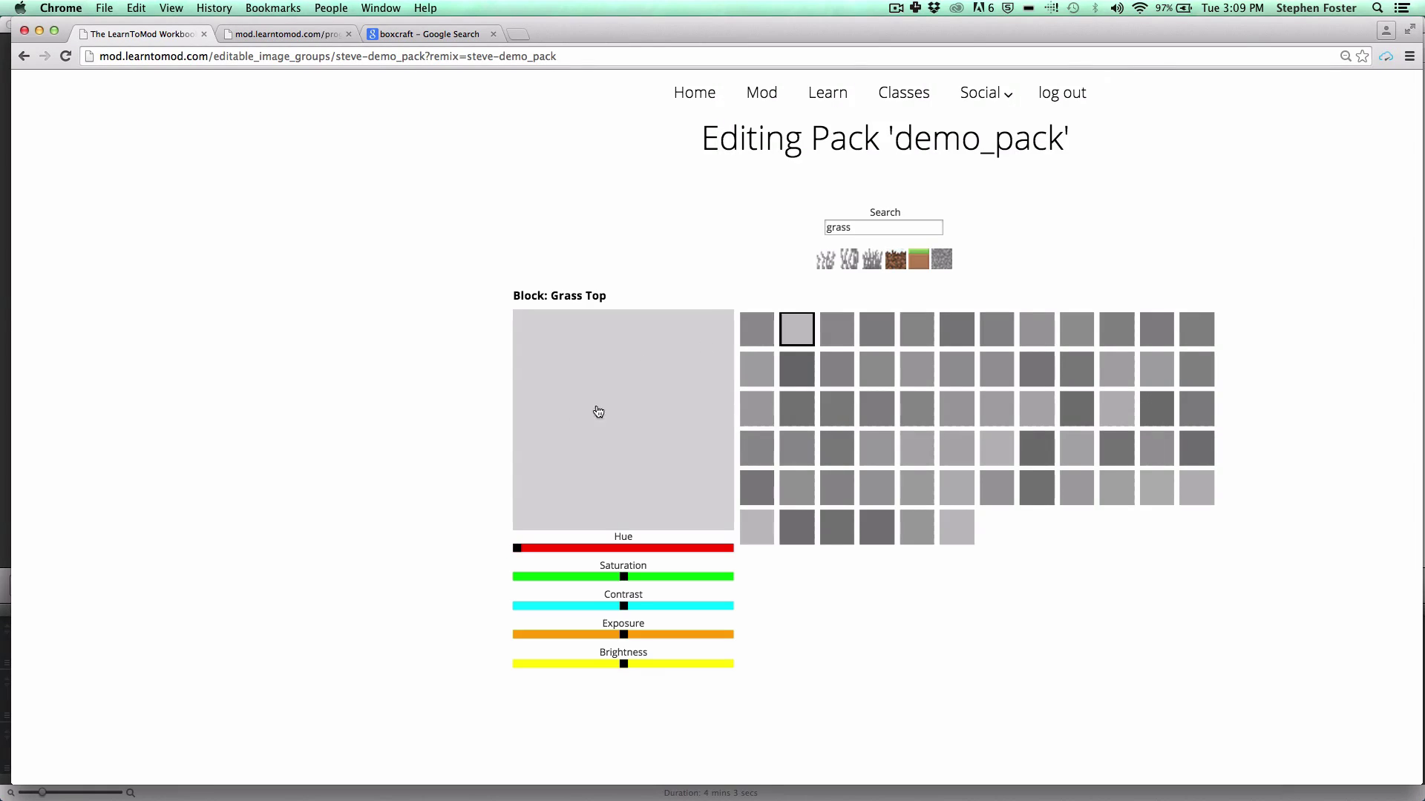
Step: Lighten the second palette colour to match the light grey Grass Top texture, and paint over the diagonal test stroke with it
click(791, 339)
click(791, 339)
drag(688, 377, 638, 425)
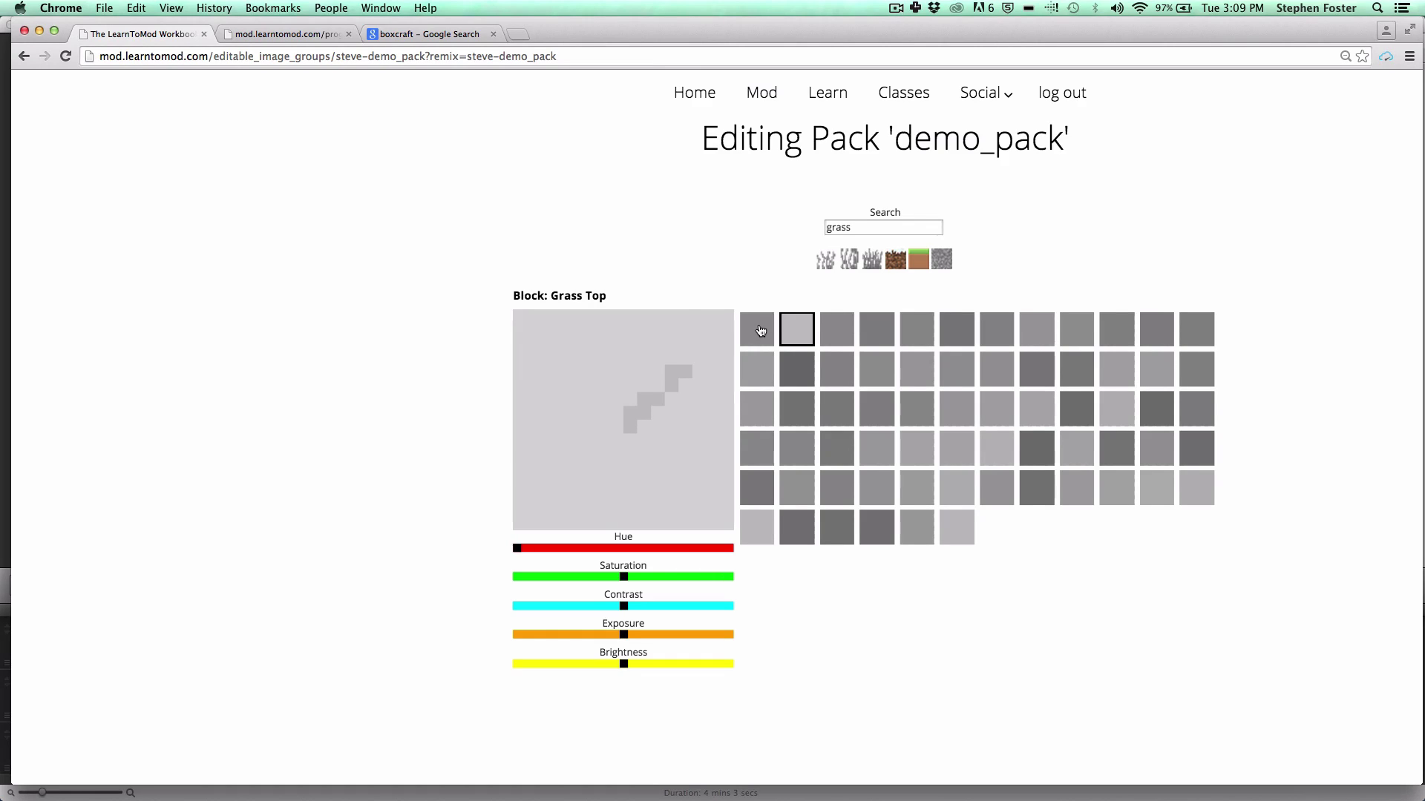
click(790, 333)
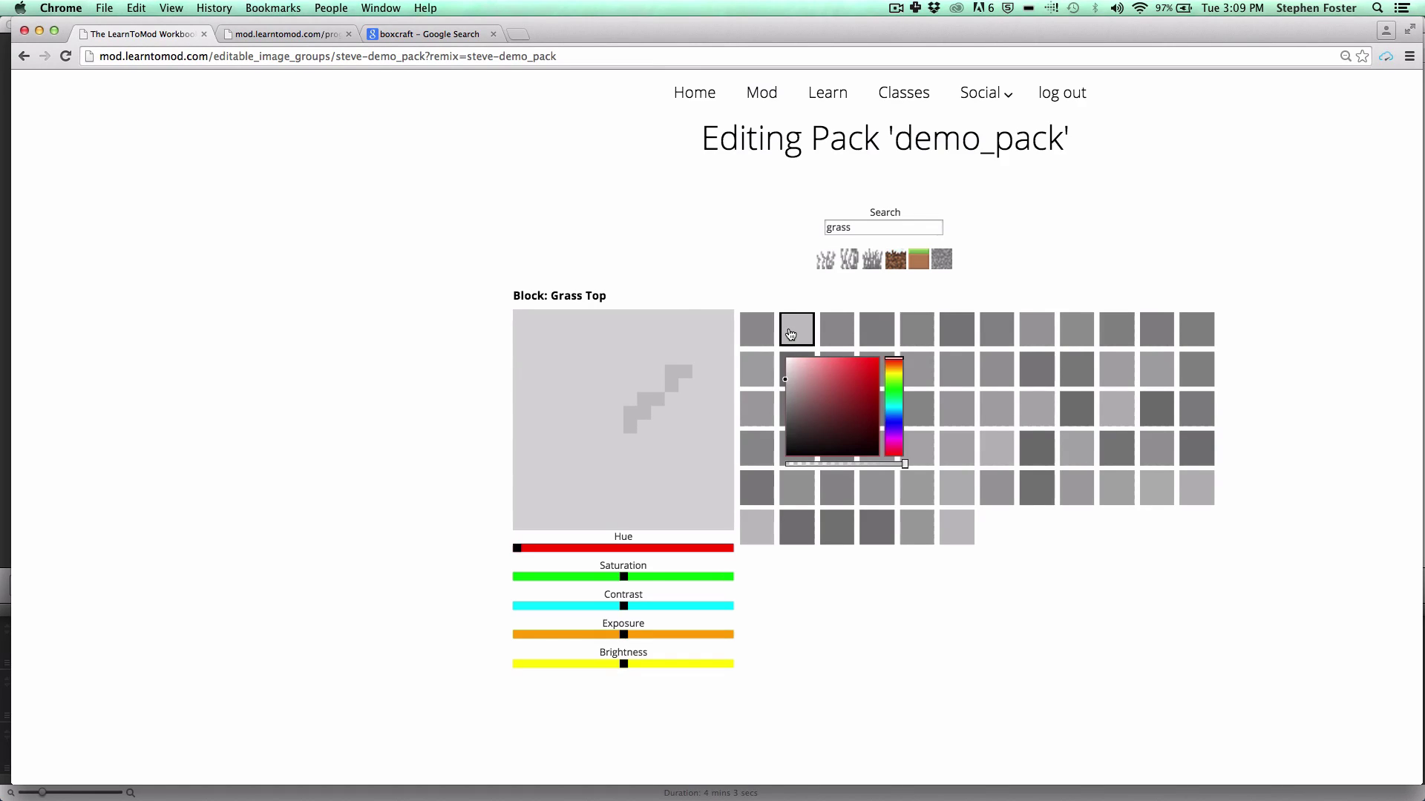
click(676, 339)
mouse_move(689, 374)
mouse_down()
mouse_move(672, 374)
mouse_move(632, 432)
mouse_up()
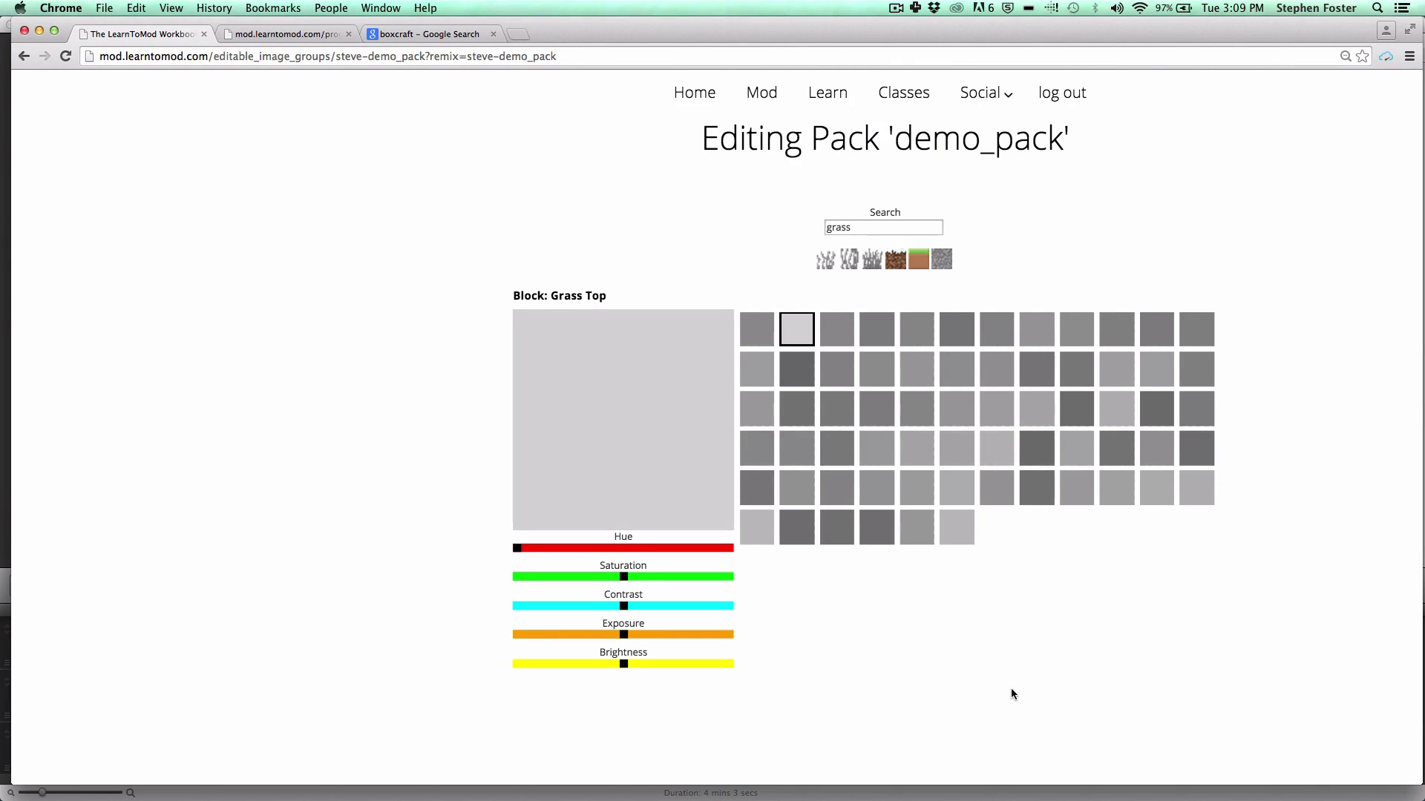
Step: Switch to Minecraft, check the plain tops of the grass blocks in the game, and return to the demo_pack editor in Chrome
key(ctrl+Up)
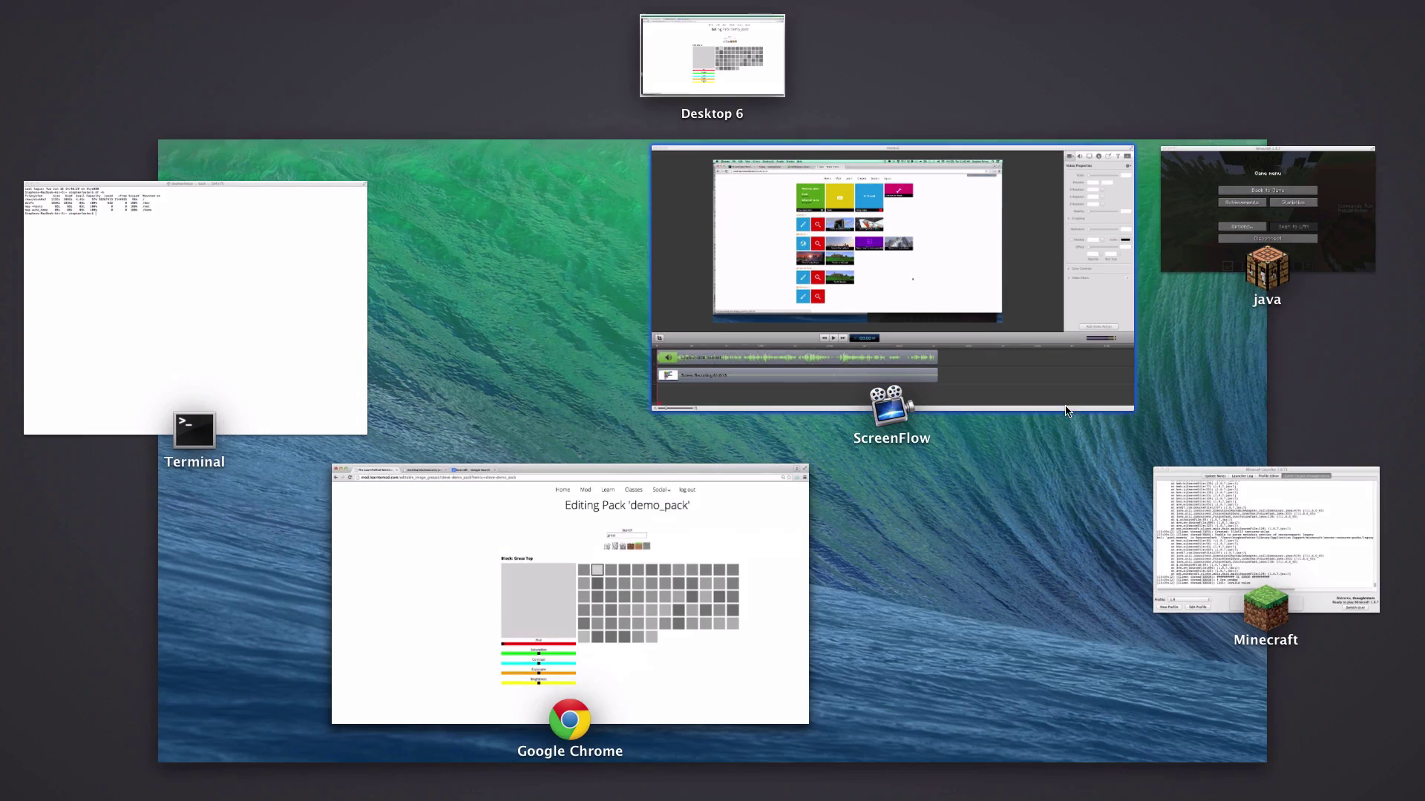
click(1179, 209)
key(Escape)
click(1065, 242)
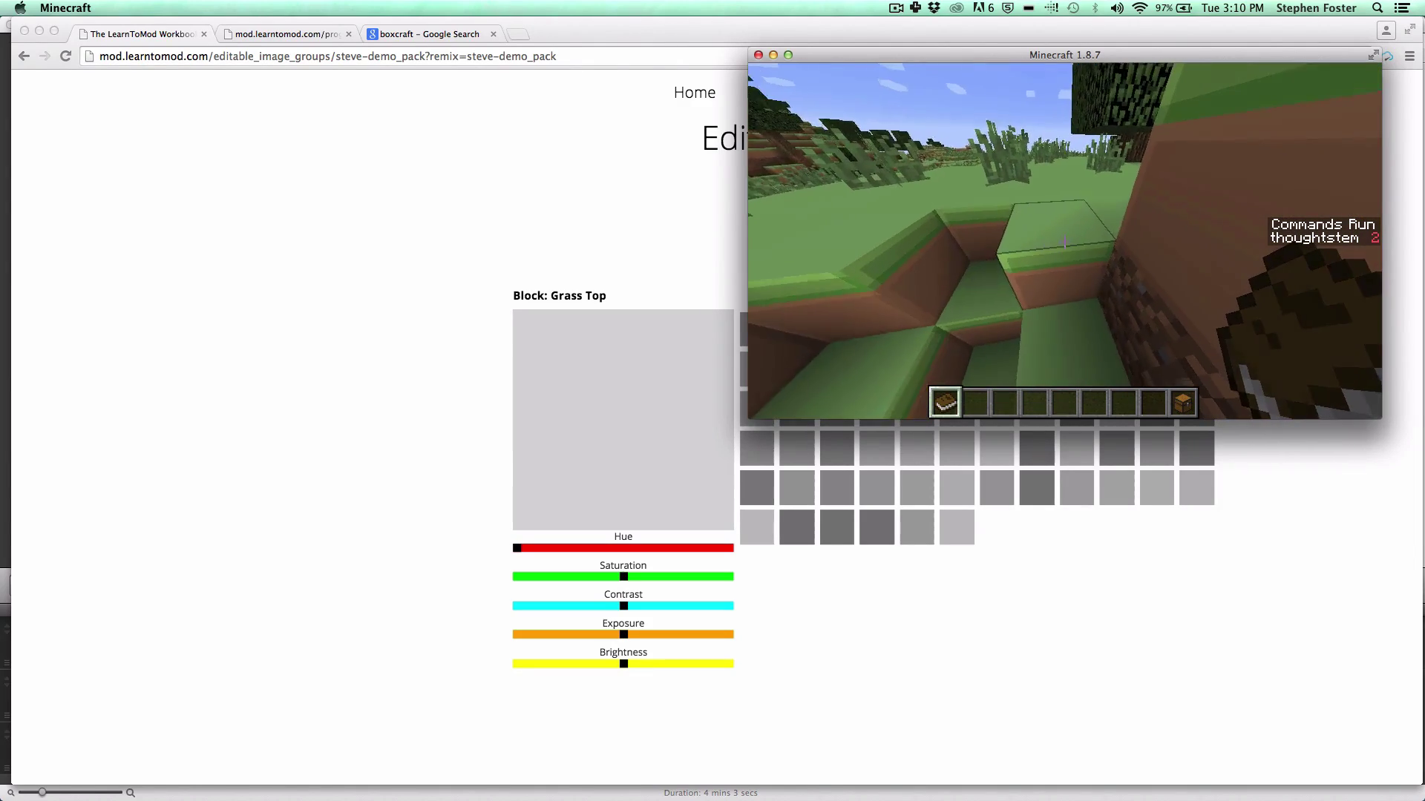
key(Escape)
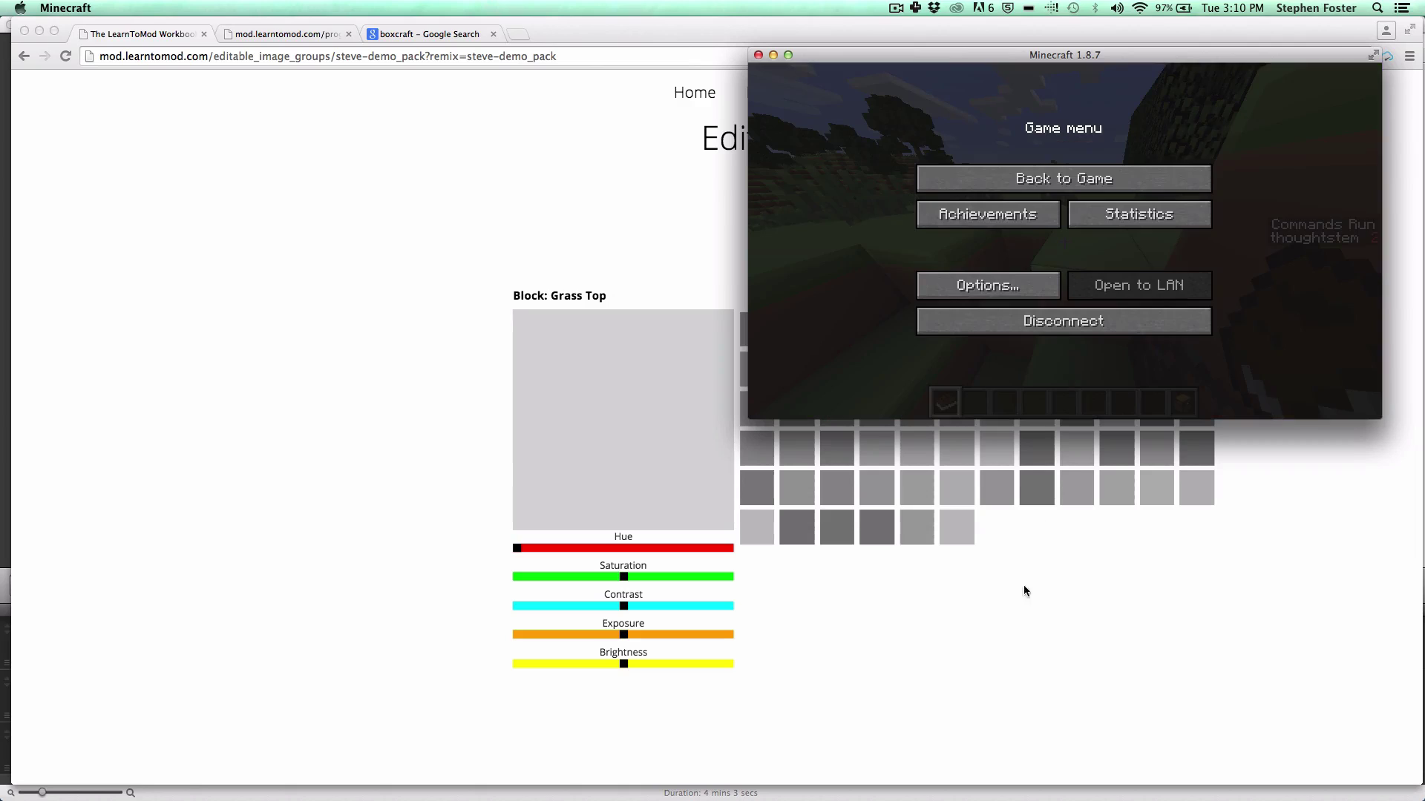
click(995, 648)
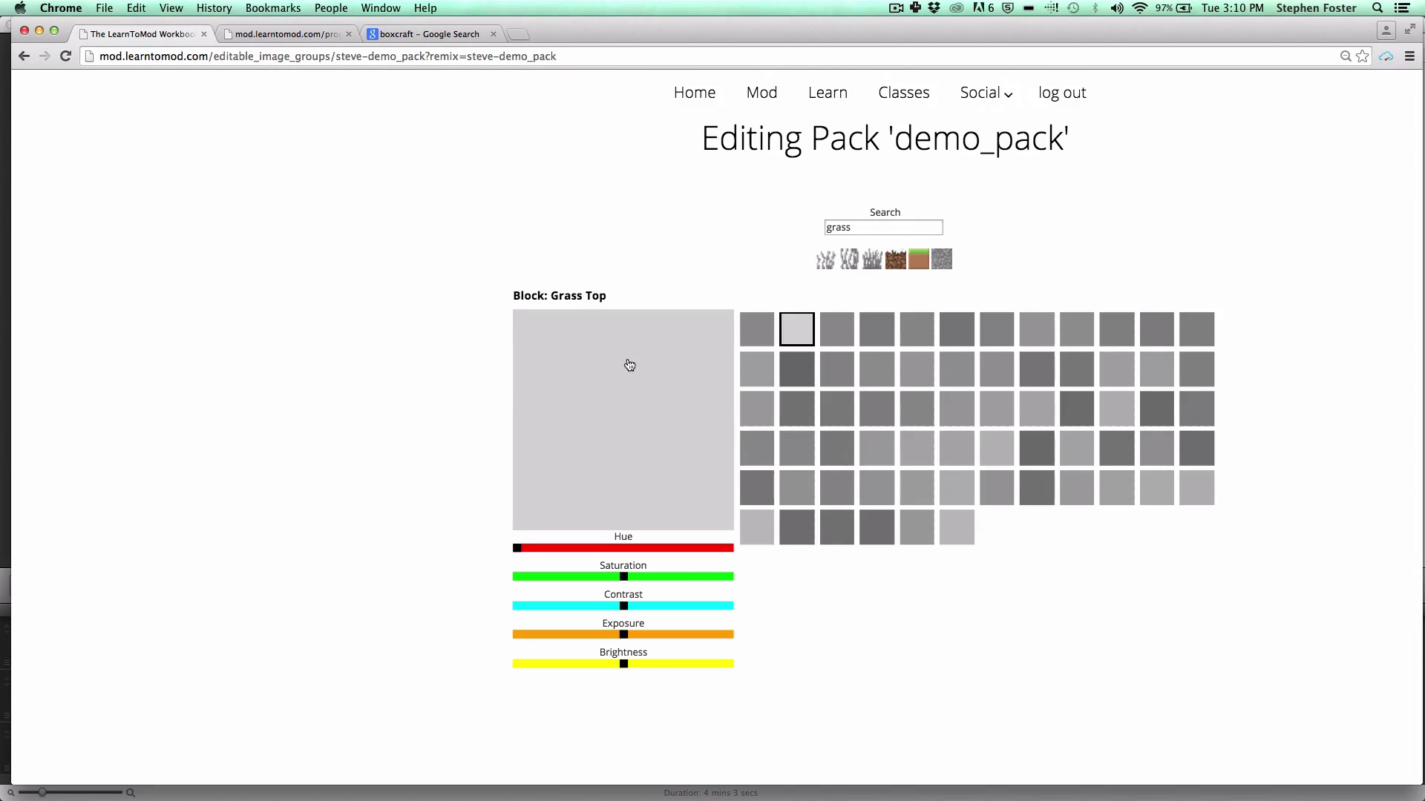
Step: Change the first palette colour of the Grass Top texture to a near-white grey
click(756, 329)
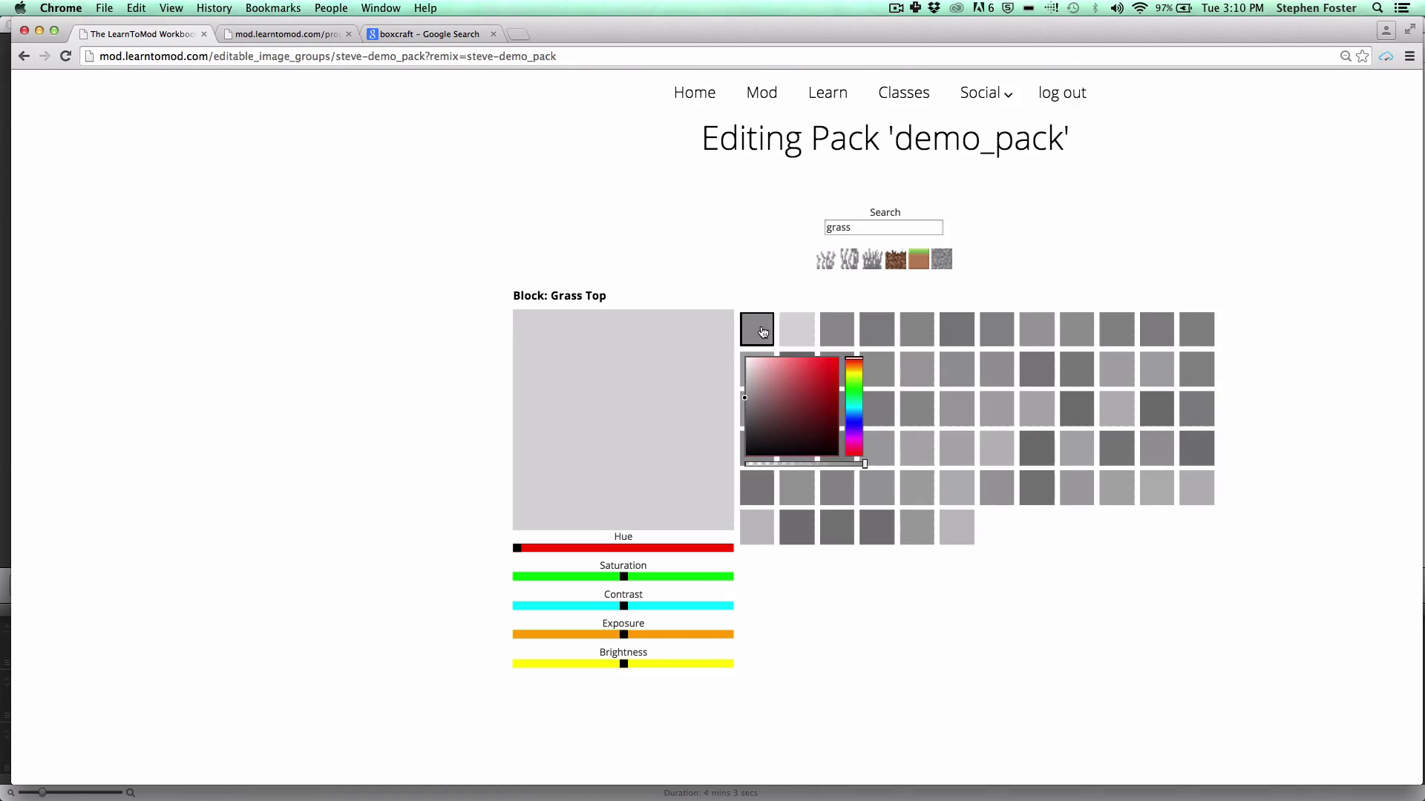
click(626, 405)
click(762, 340)
drag(747, 379, 745, 365)
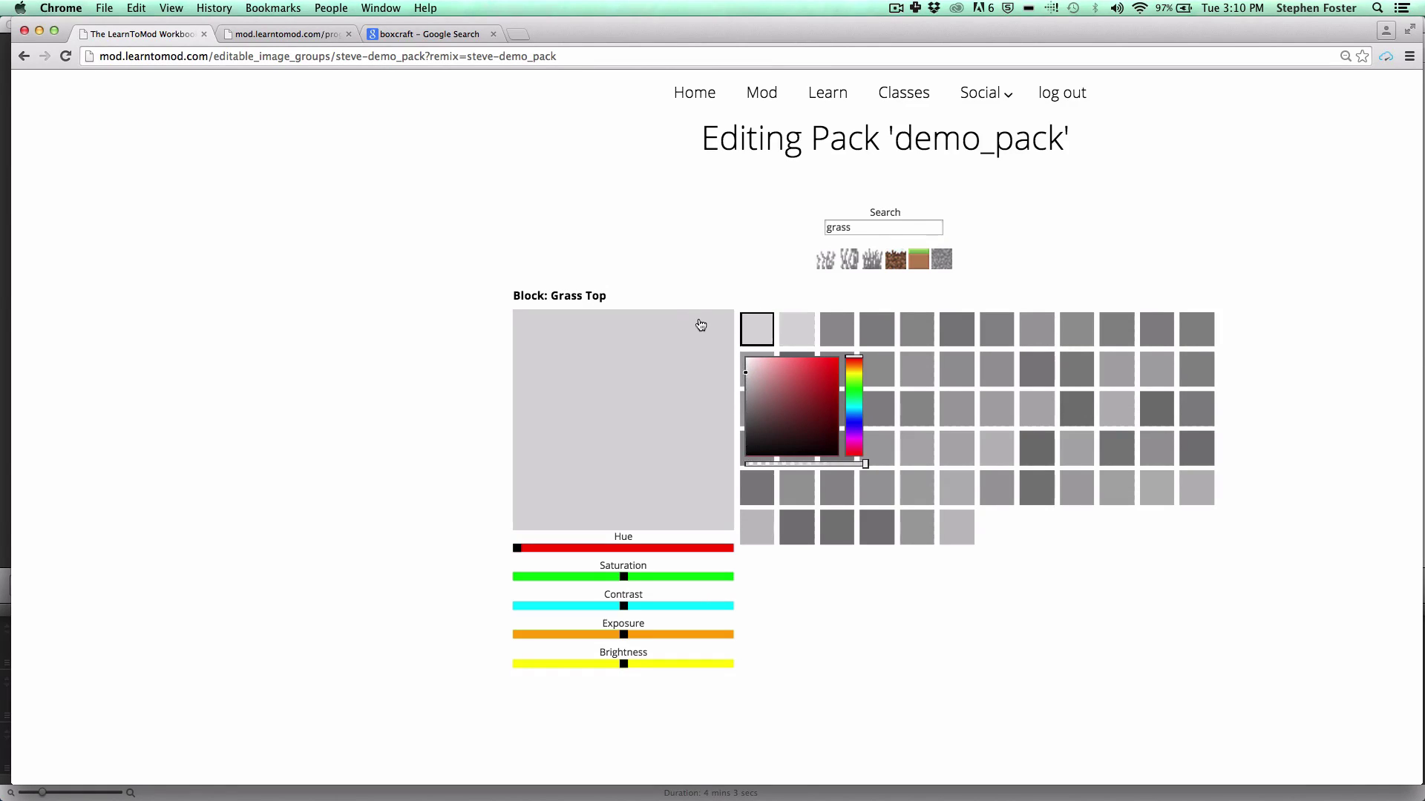
drag(746, 373, 746, 365)
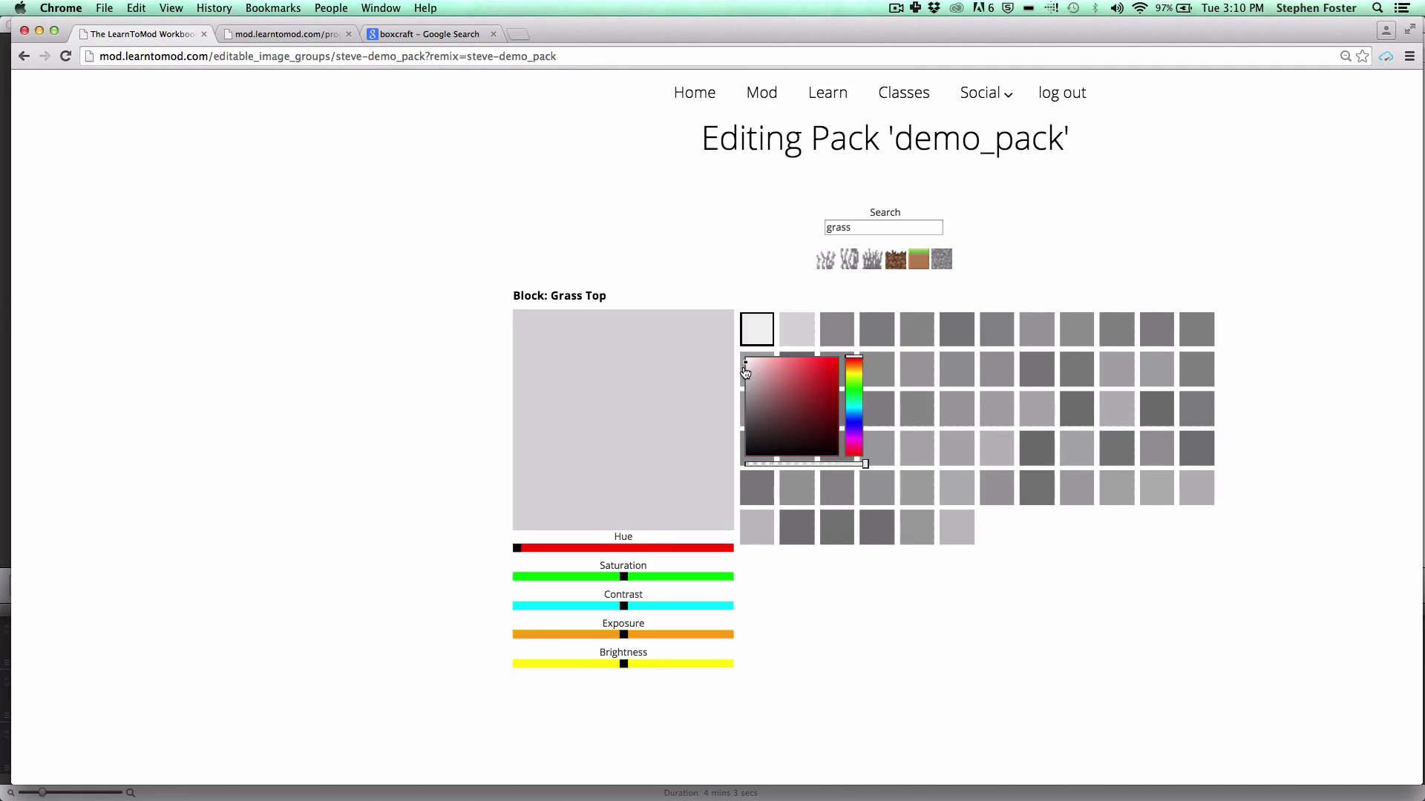
click(727, 258)
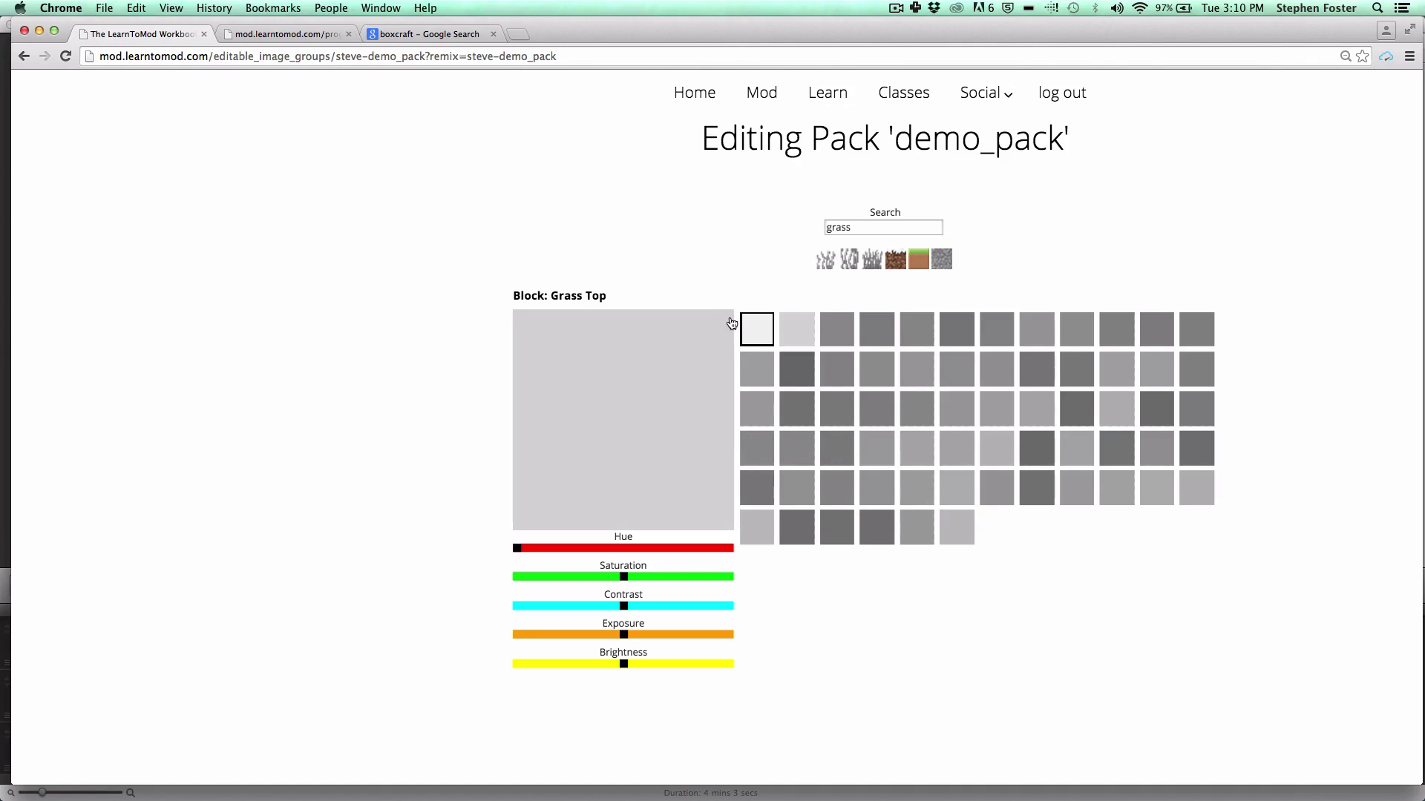
Step: Paint the top row and left column of the Grass Top texture with the near-white first palette colour
drag(731, 319, 627, 325)
key(super+z)
drag(730, 317, 521, 321)
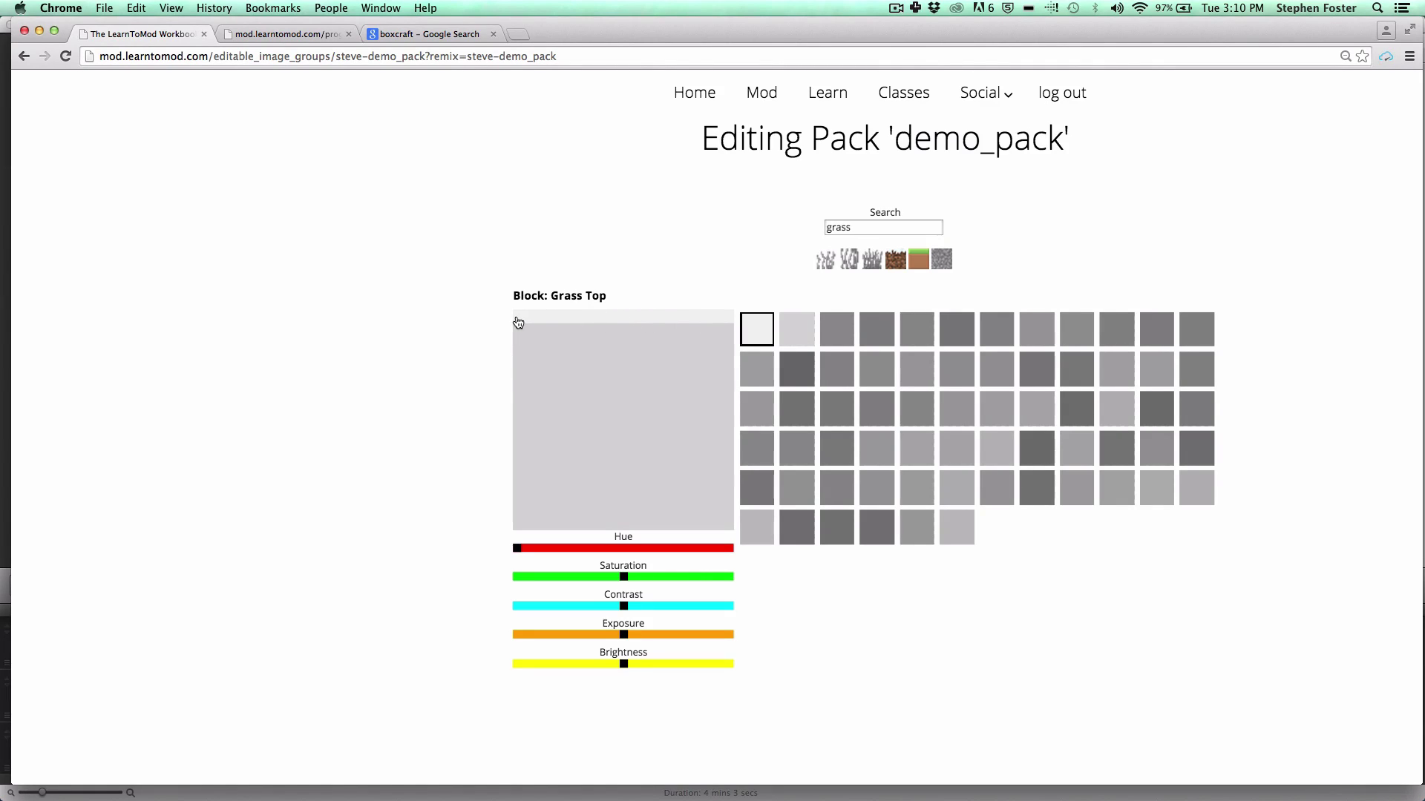
mouse_move(514, 381)
mouse_down()
mouse_move(512, 344)
mouse_move(519, 539)
mouse_up()
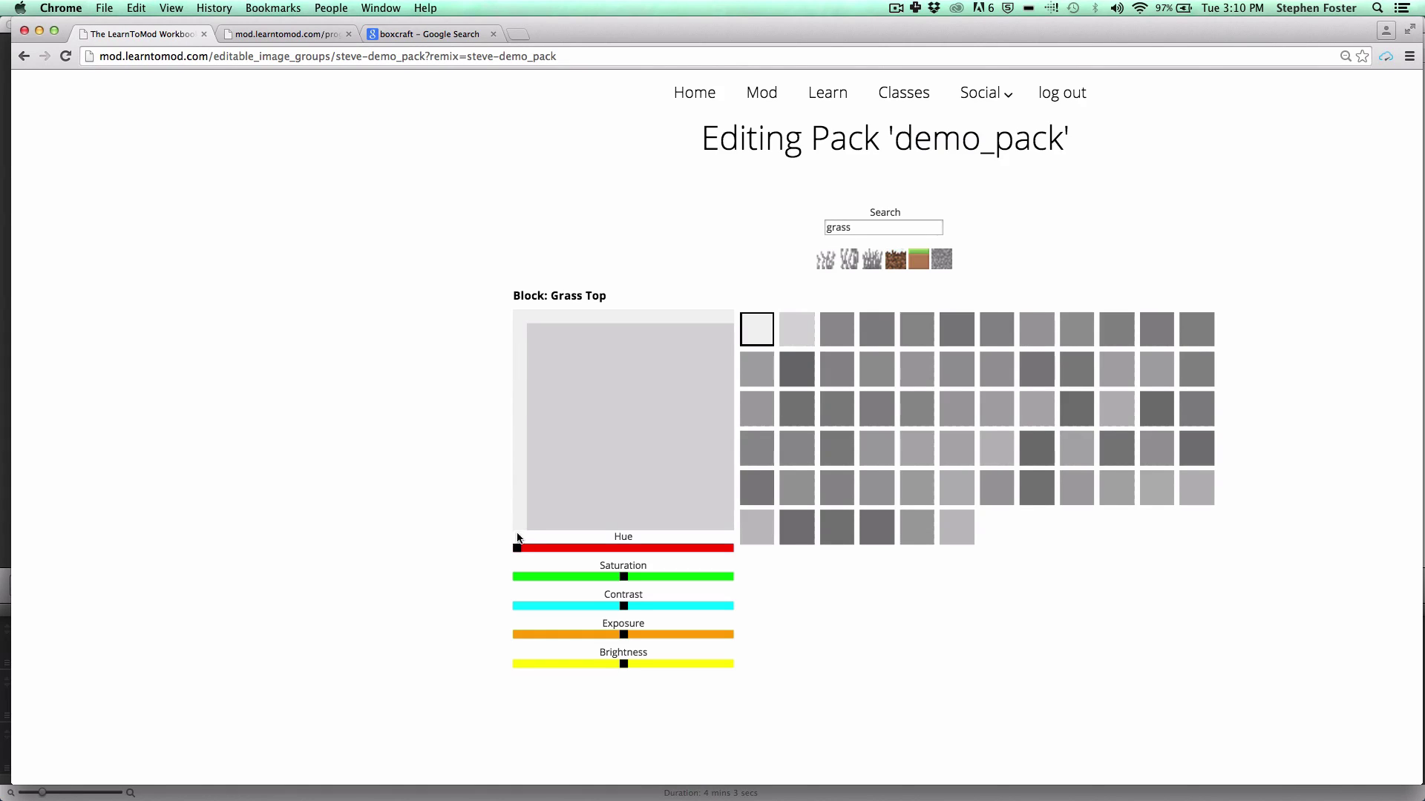
Step: Lighten the third palette colour to a medium grey and paint the Grass Top texture's right column and bottom row below the highlight
click(830, 342)
drag(825, 401, 827, 391)
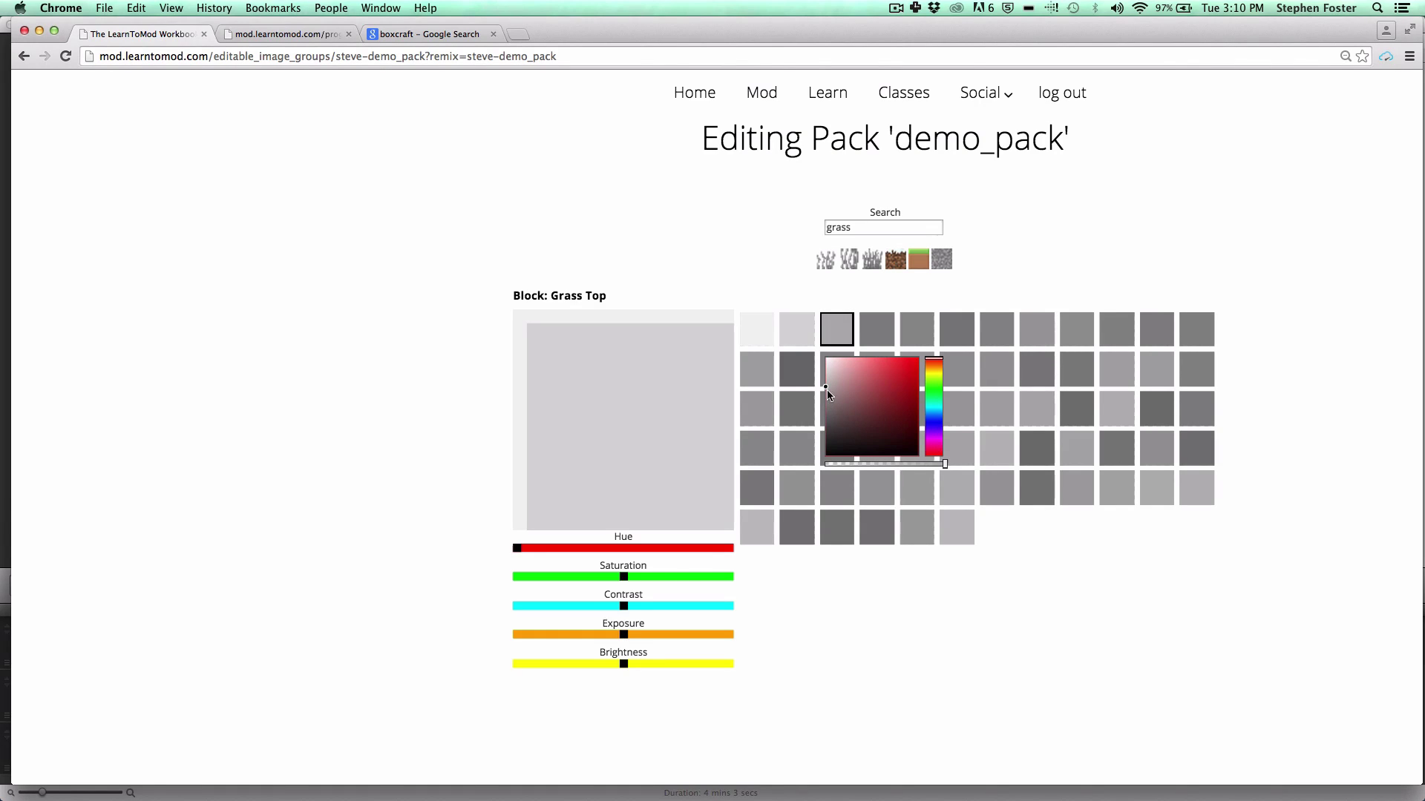
click(779, 263)
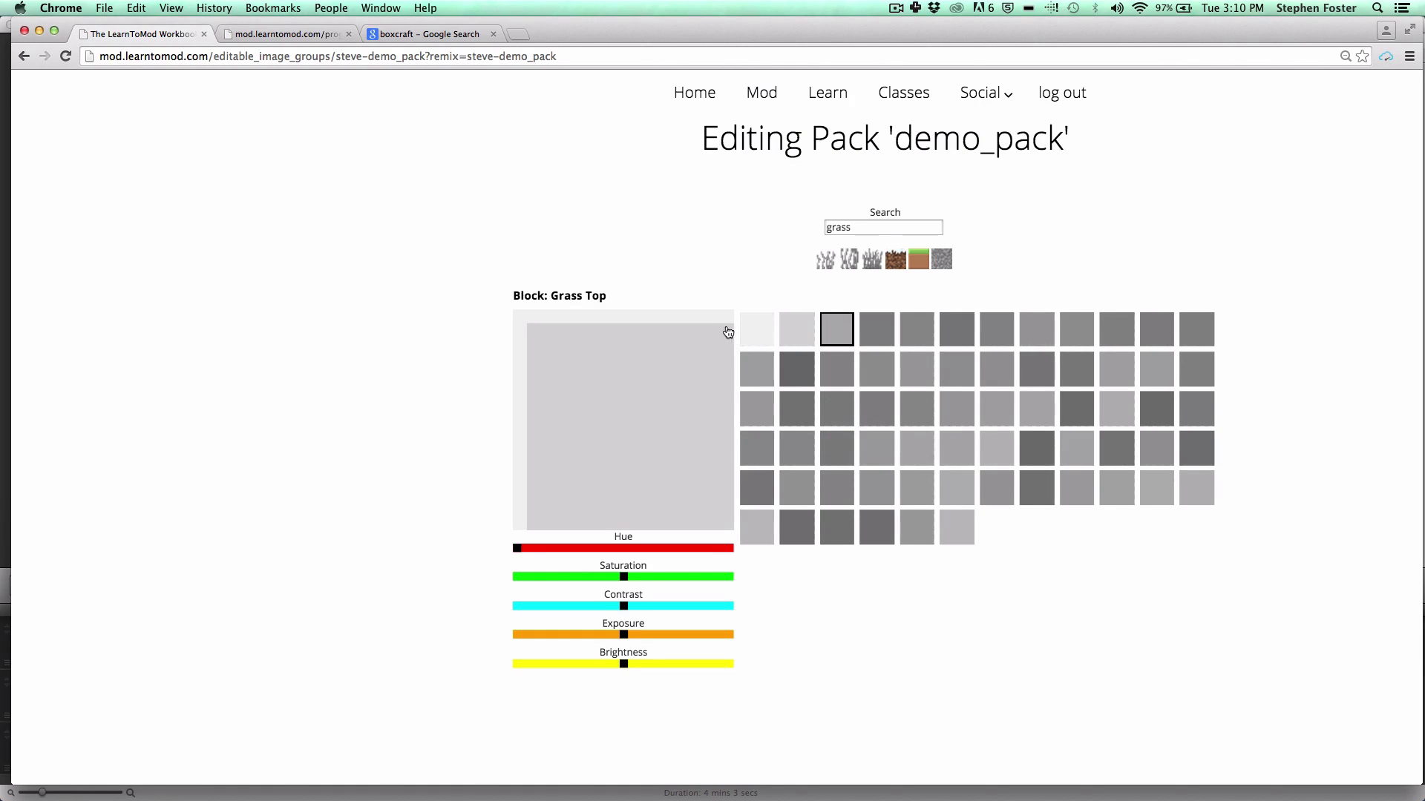
drag(727, 331, 729, 528)
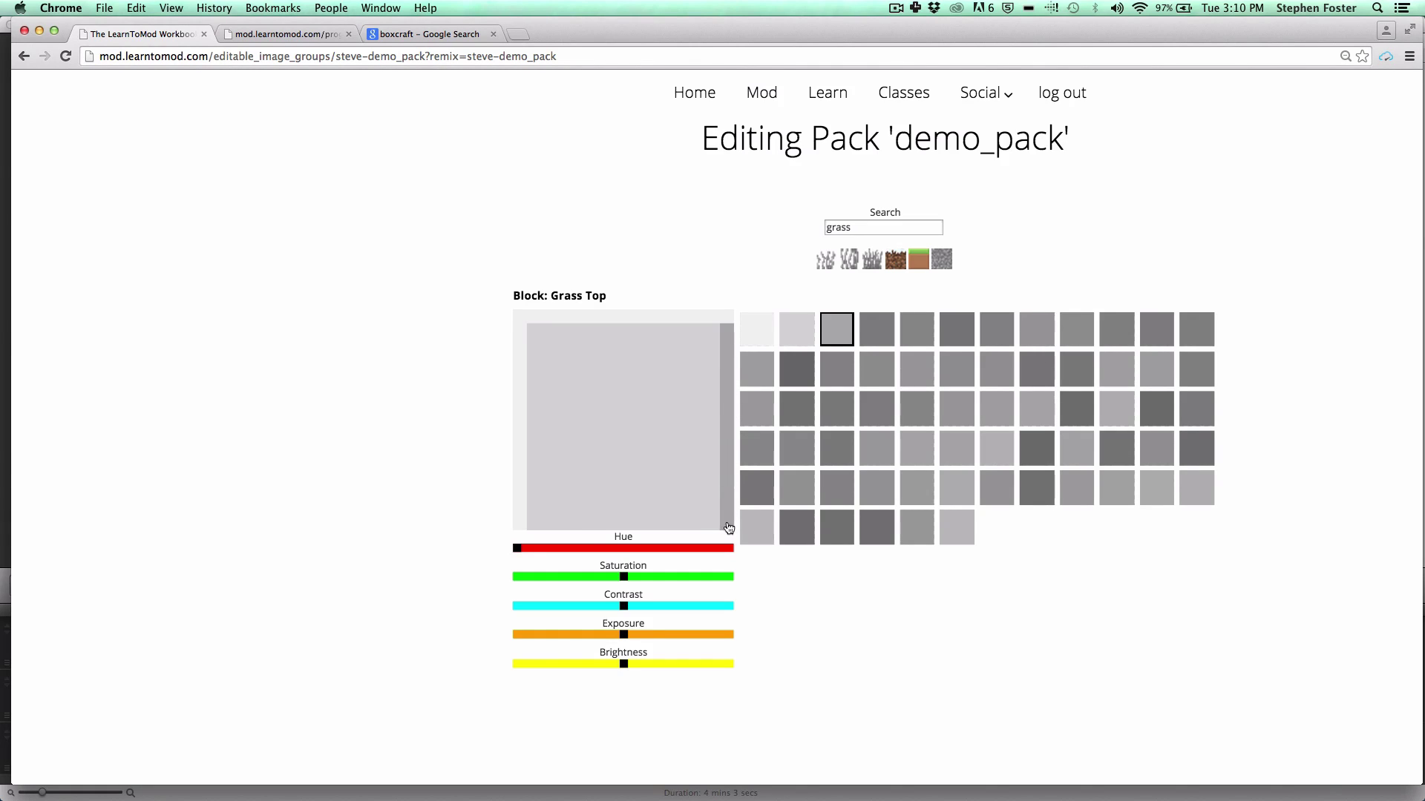
drag(530, 524, 724, 526)
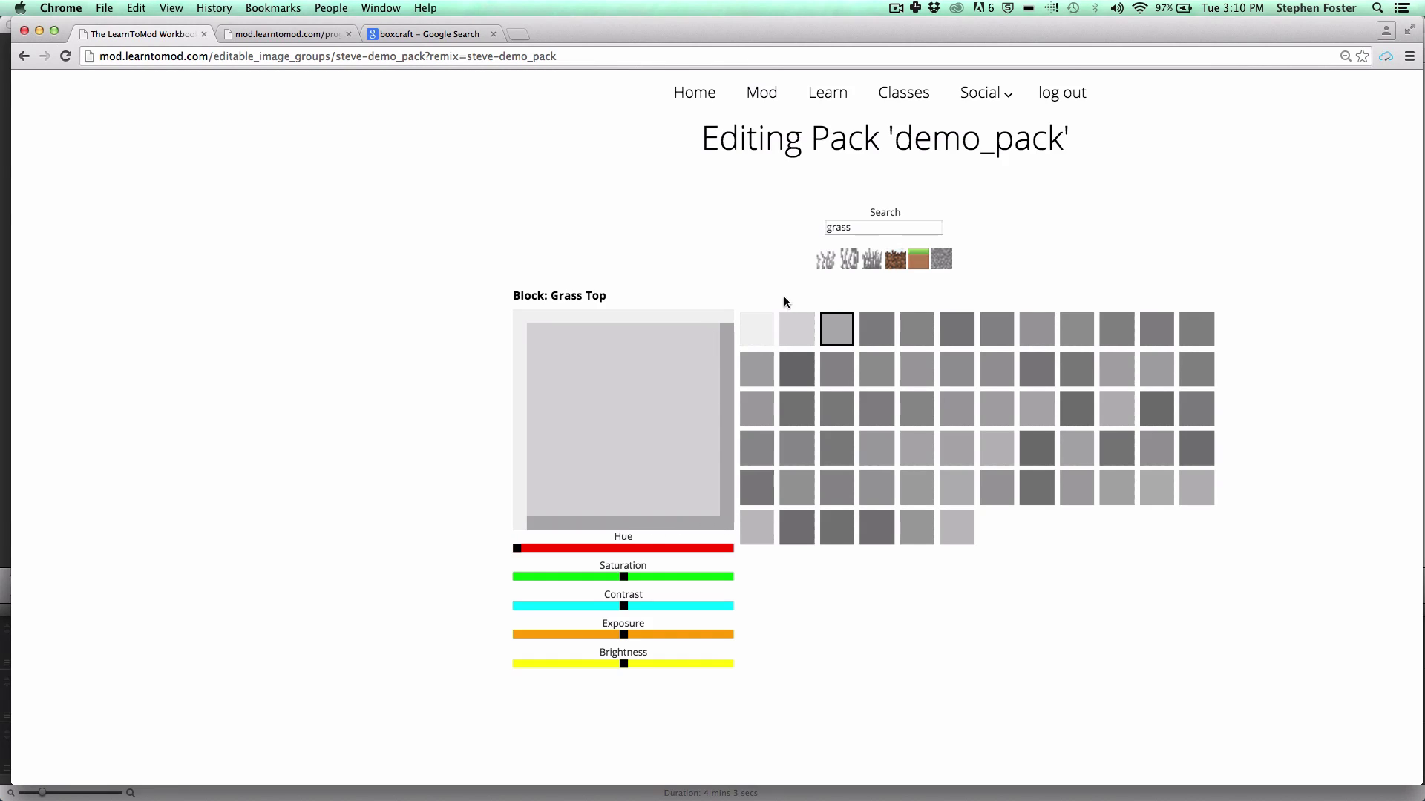
Step: Paint the top-right and bottom-left corner pixels of the Grass Top texture with the light grey second palette colour
click(802, 333)
click(727, 317)
click(521, 525)
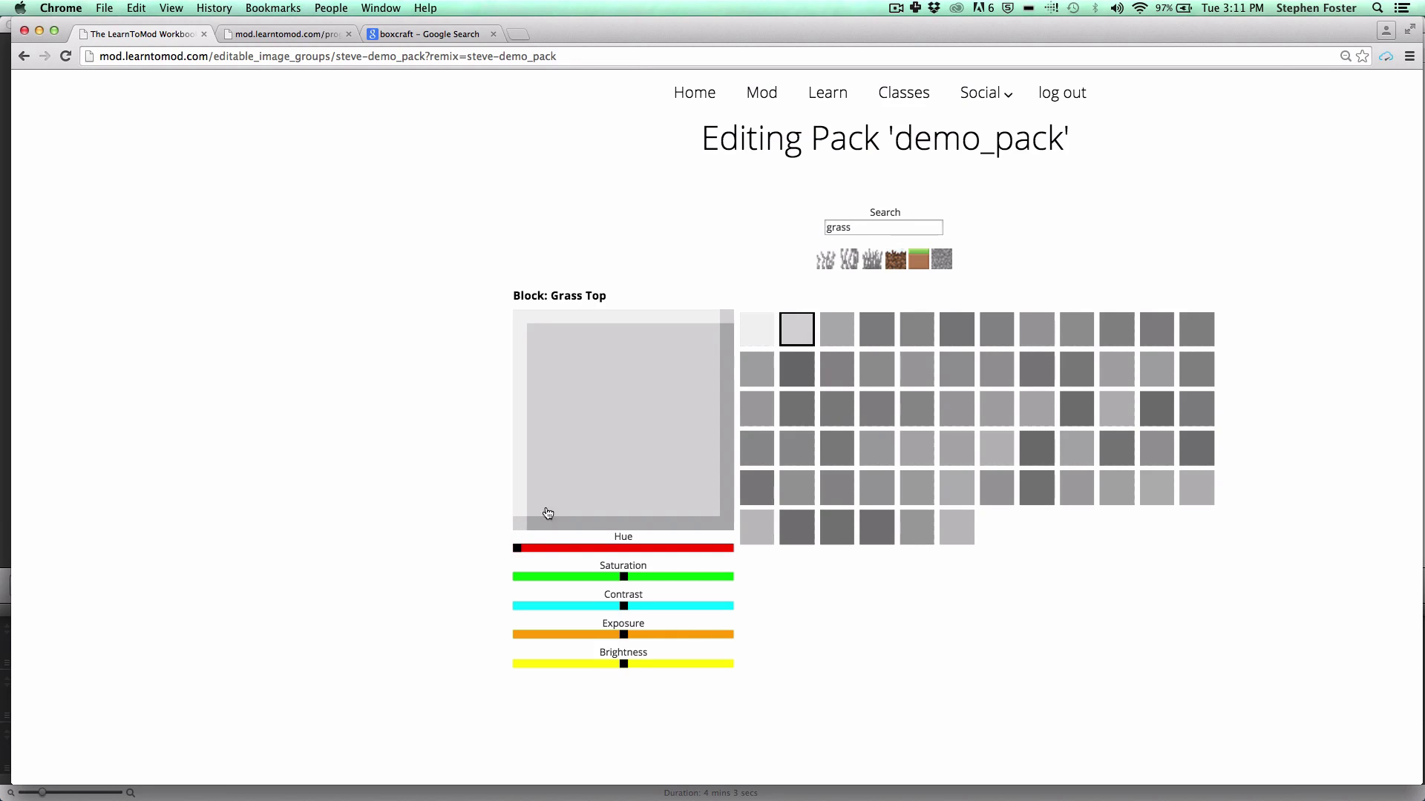
Step: Switch to Minecraft, resume the game, and walk across the grass to inspect the bevelled block tops
key(ctrl+Up)
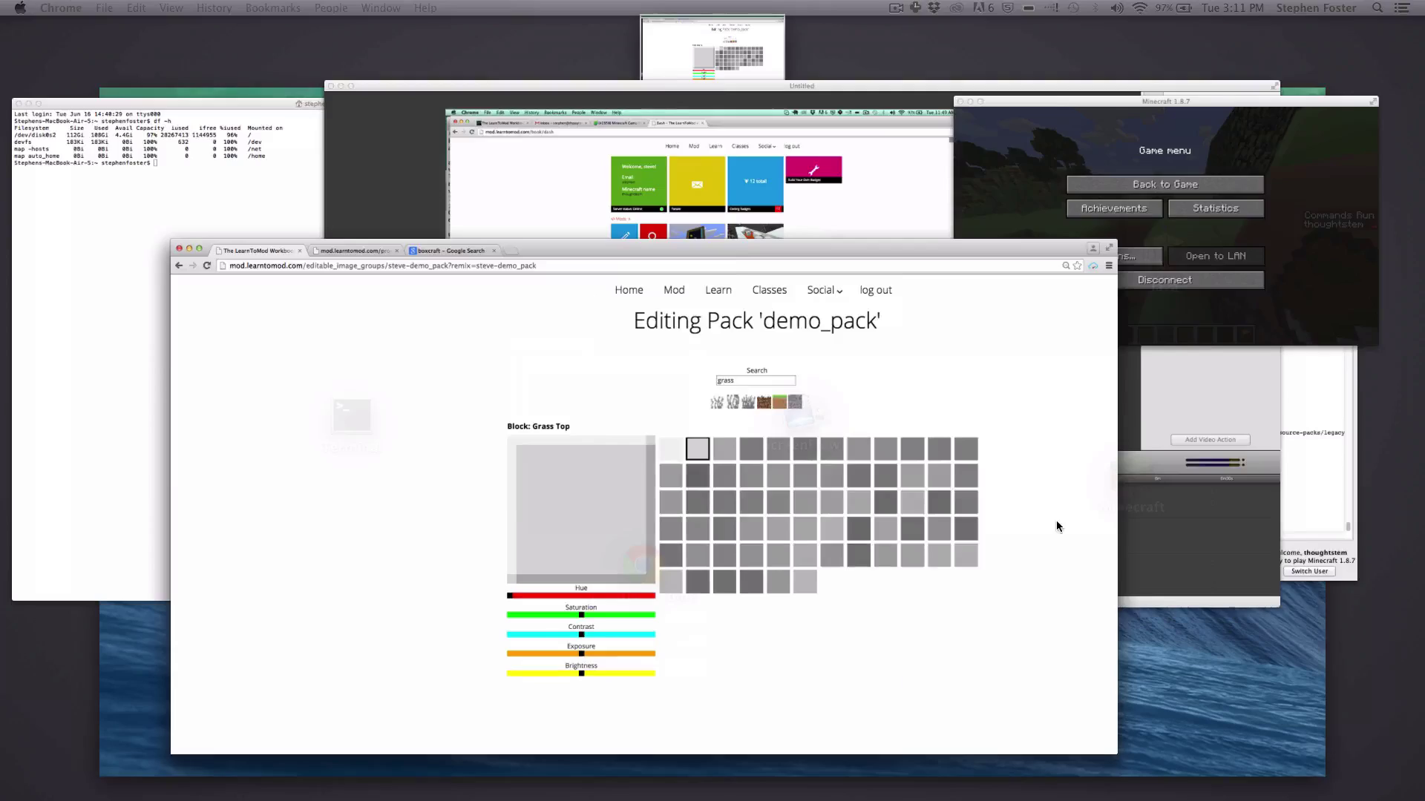
click(1262, 207)
click(1064, 178)
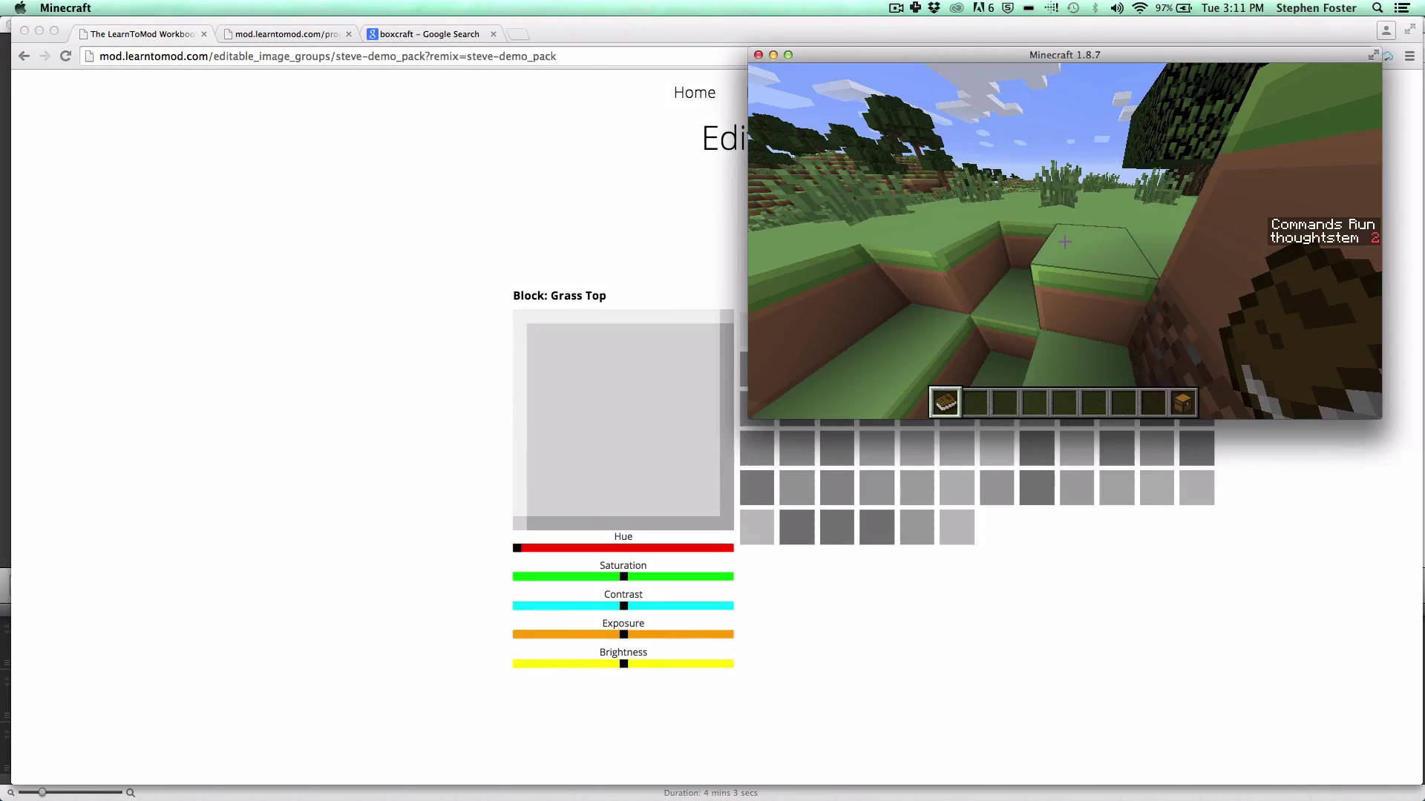
key(w)
key(space)
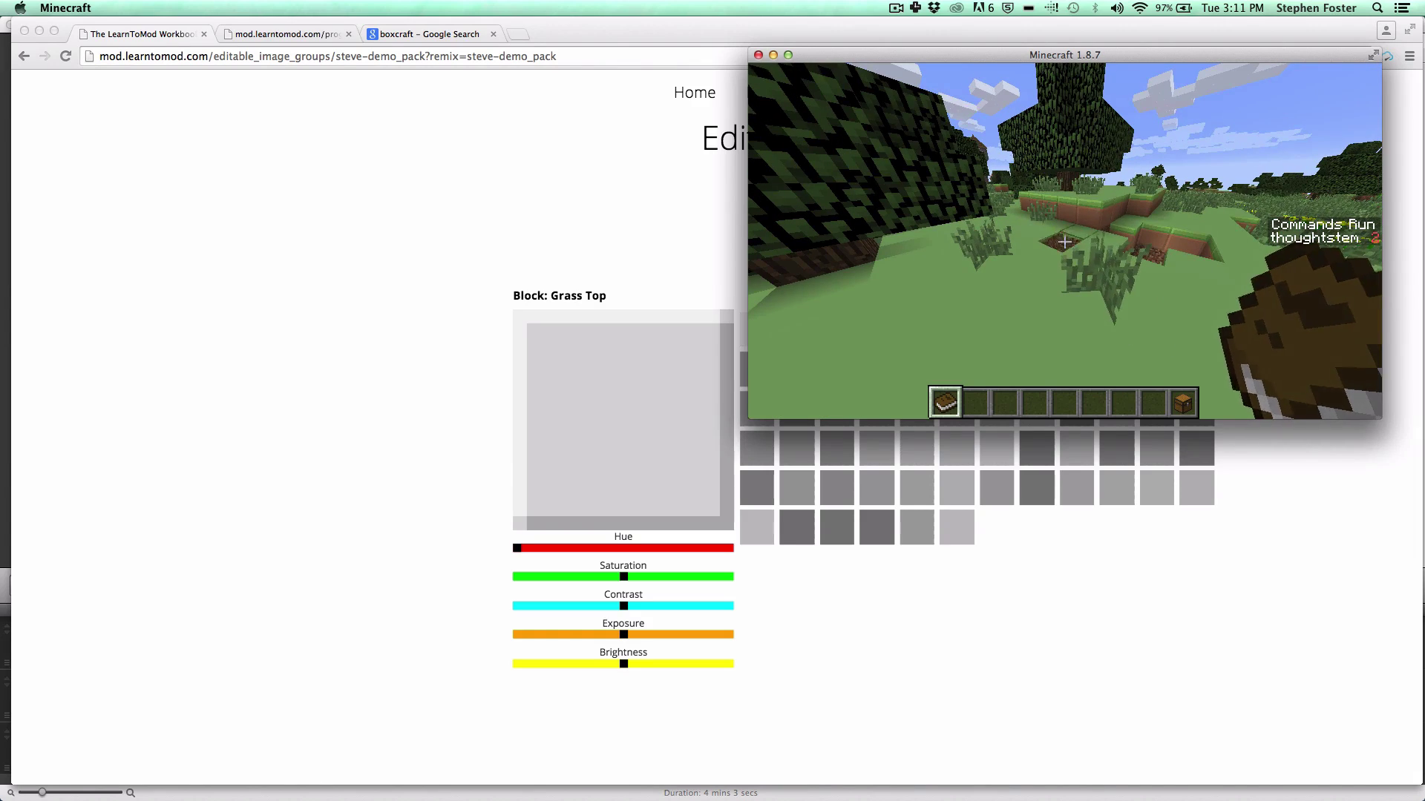
click(1064, 242)
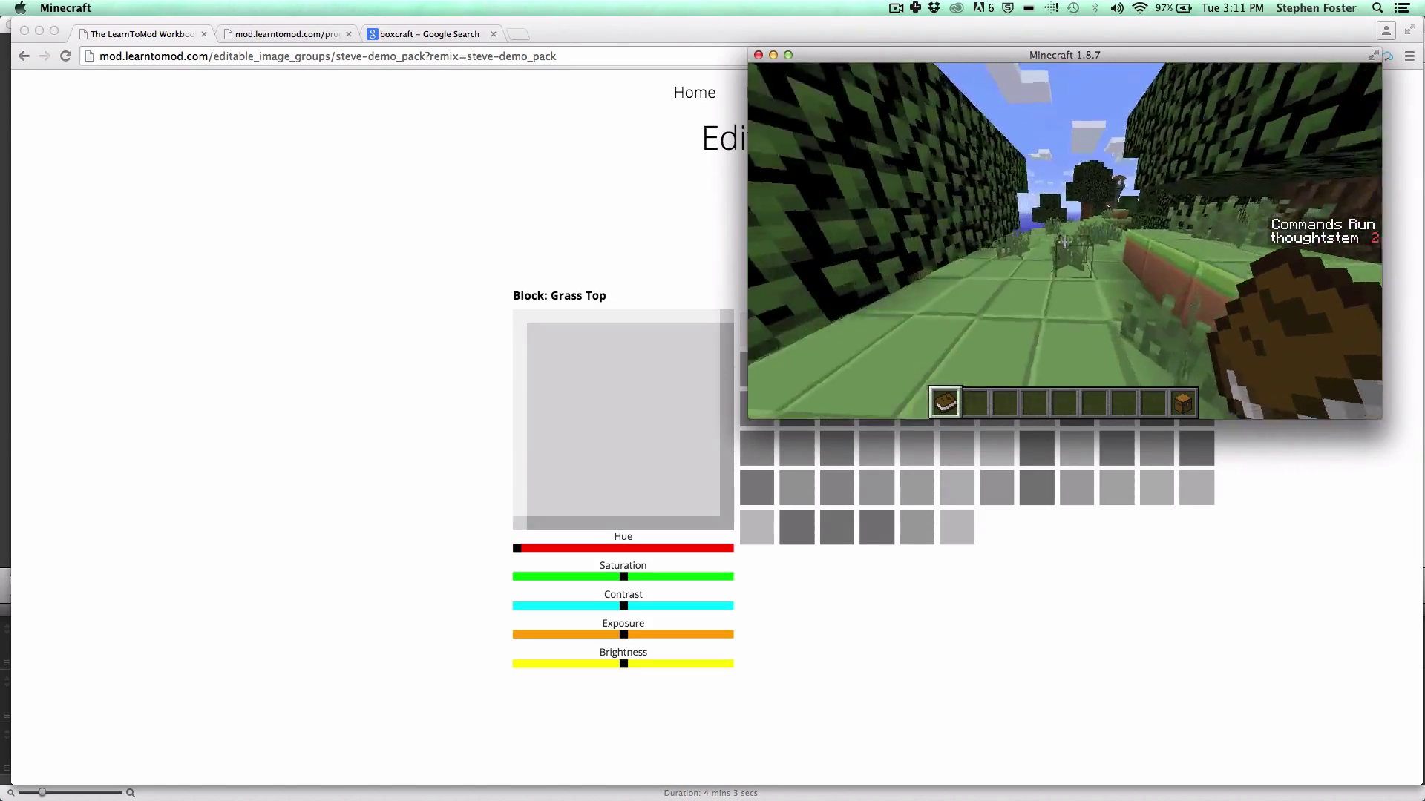
key(w)
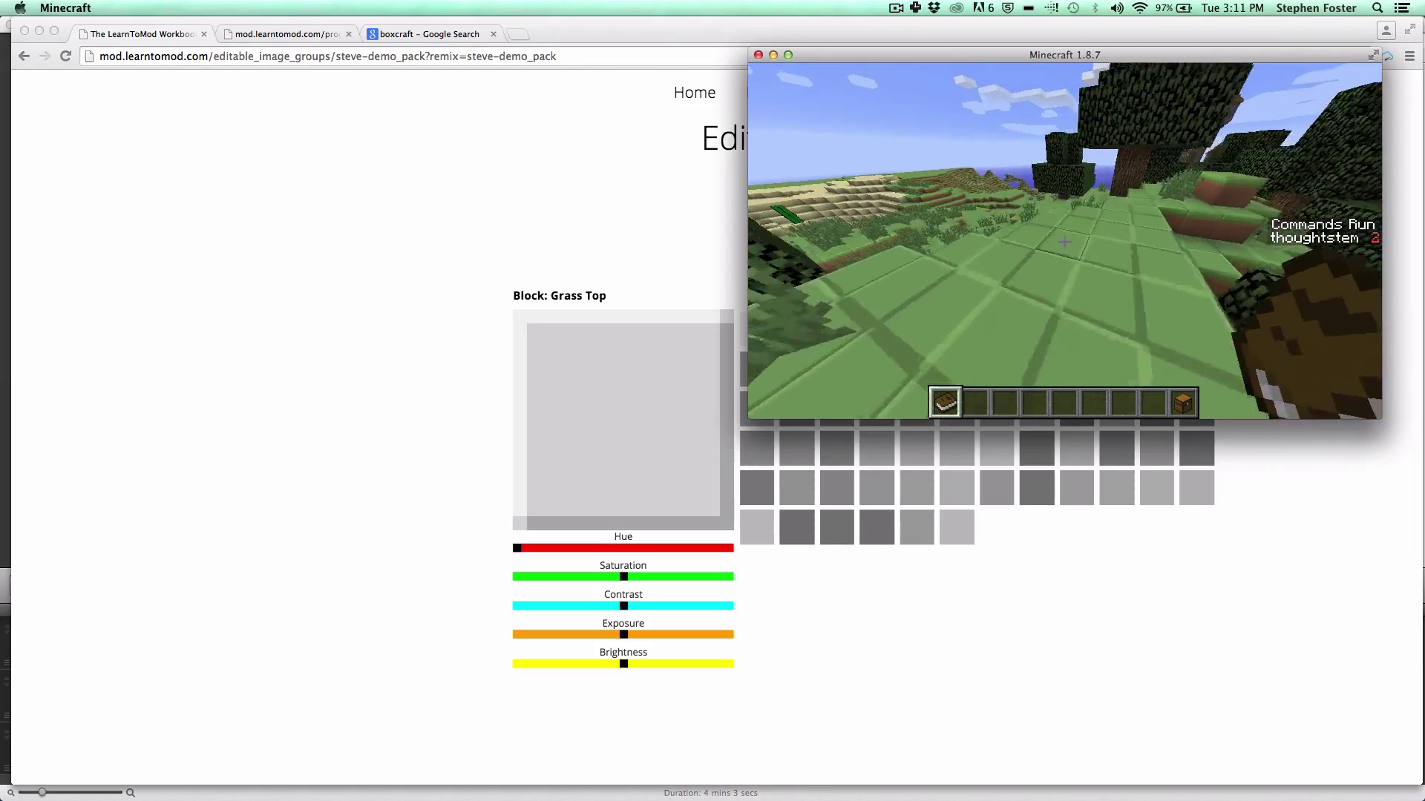
Step: Walk on across the grass field in the game and examine the bevelled block tops and the tall grass plants
key(w)
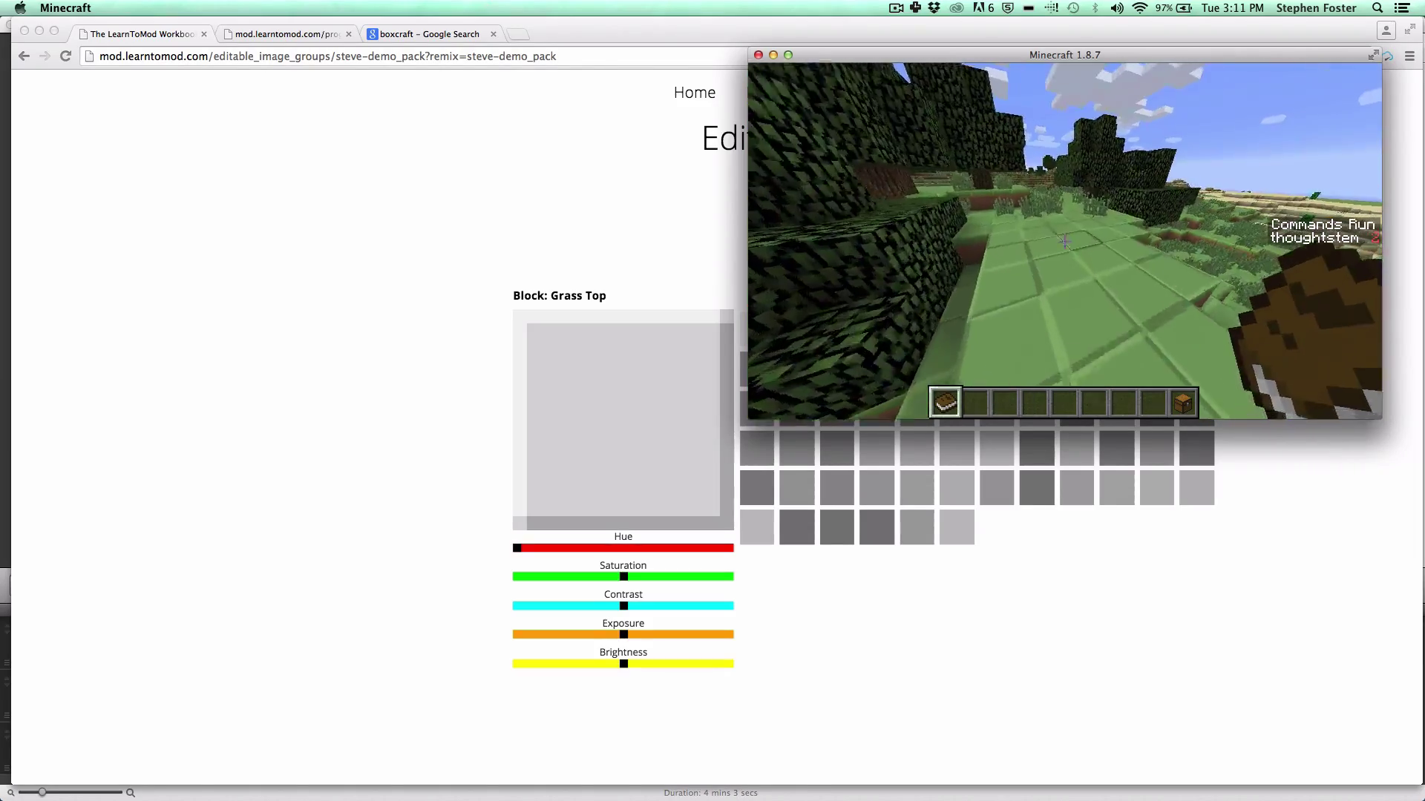
key(w)
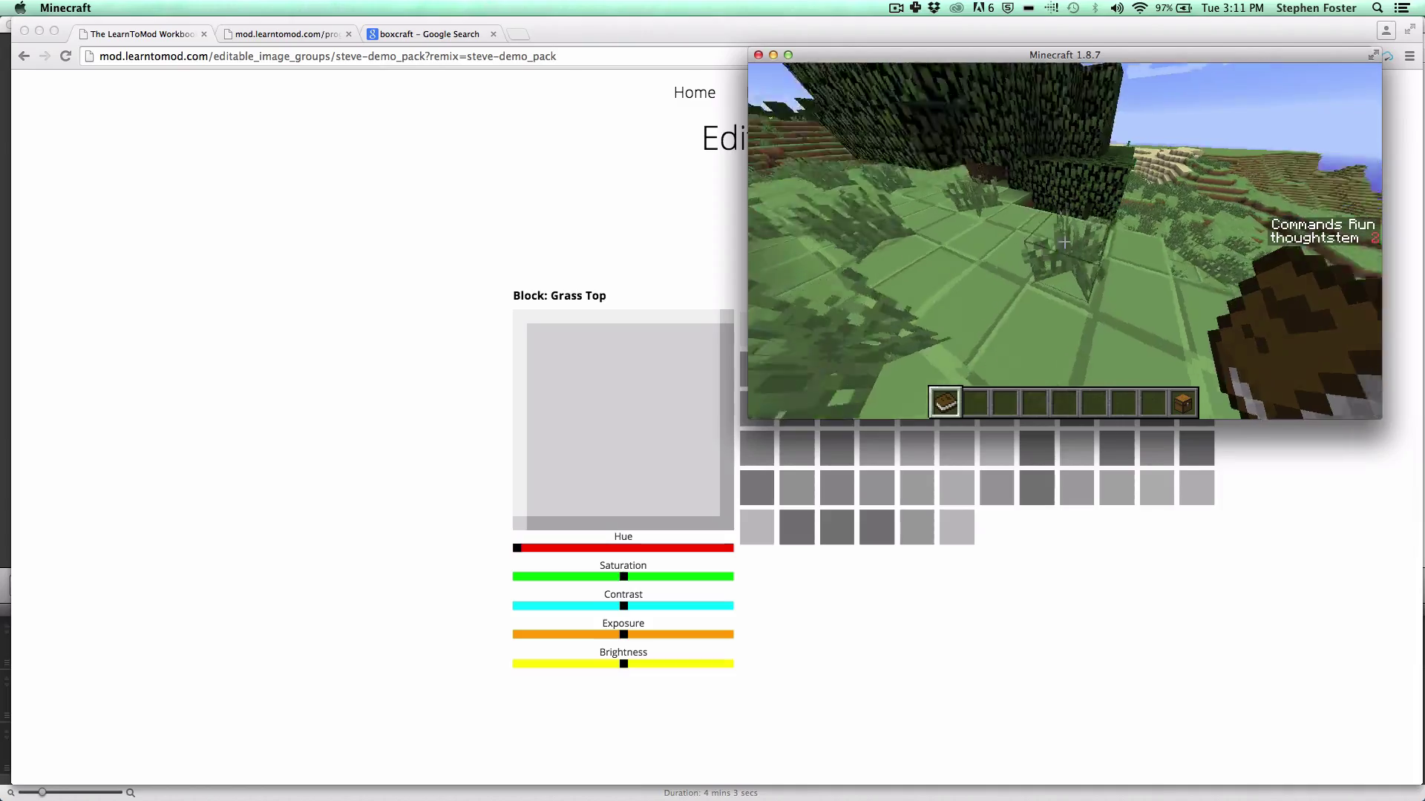
key(w)
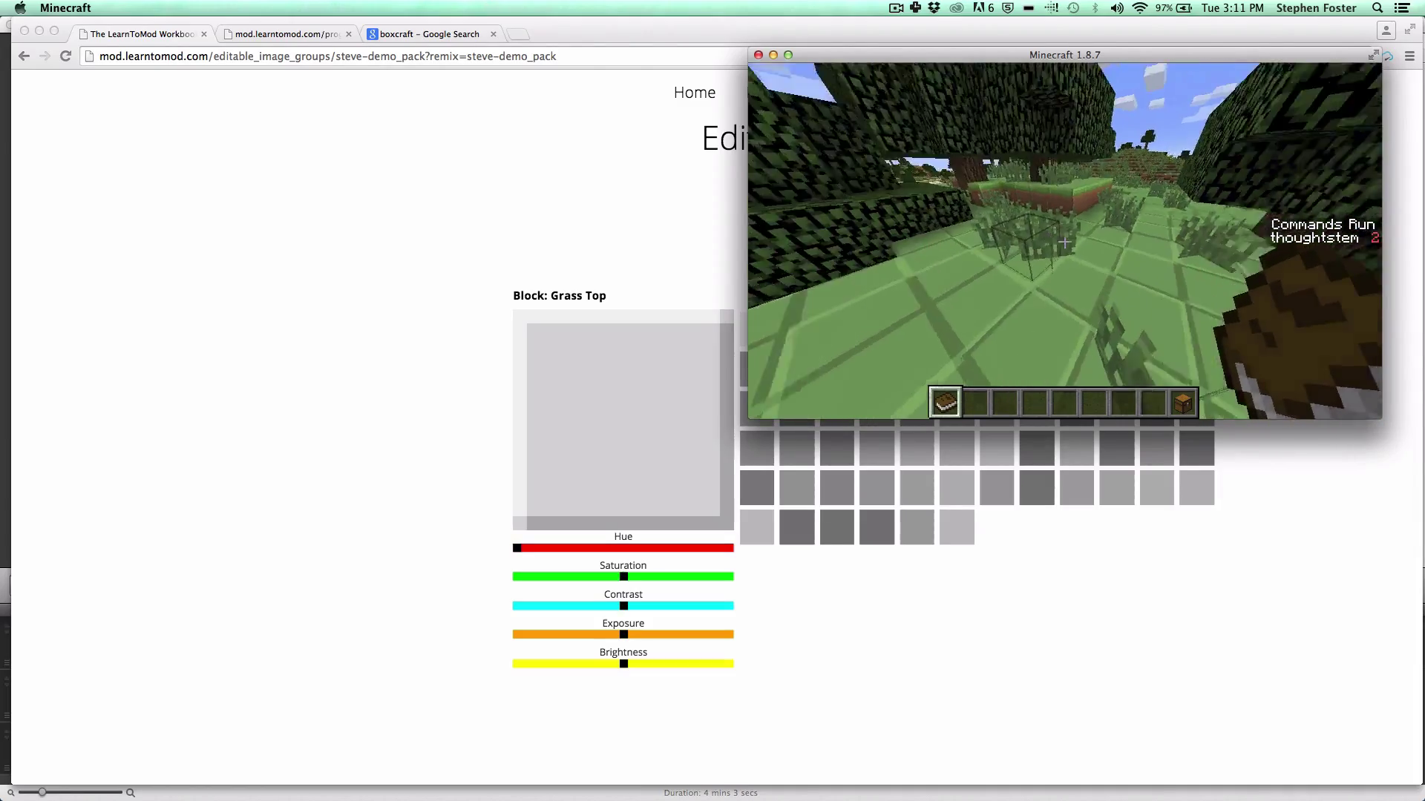
key(w)
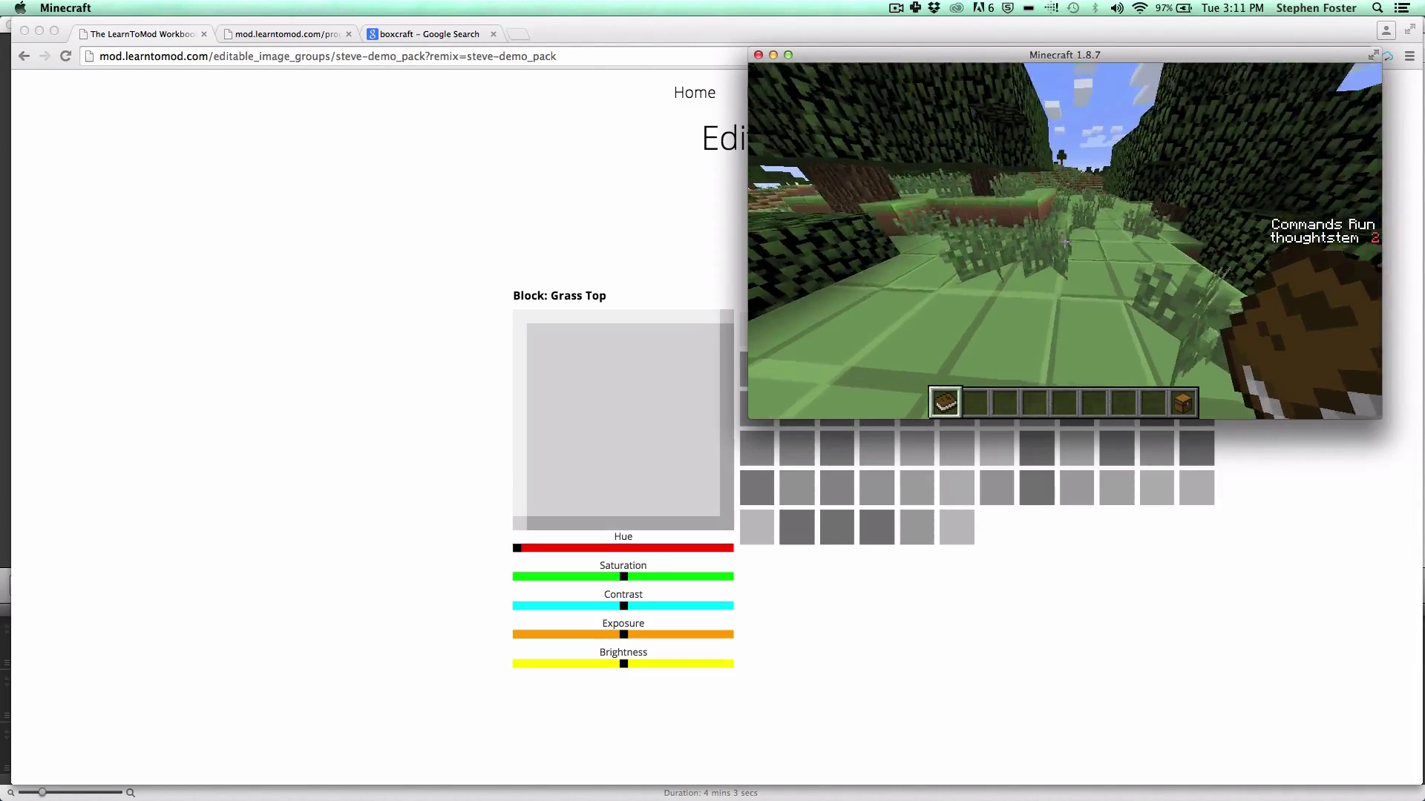
key(w)
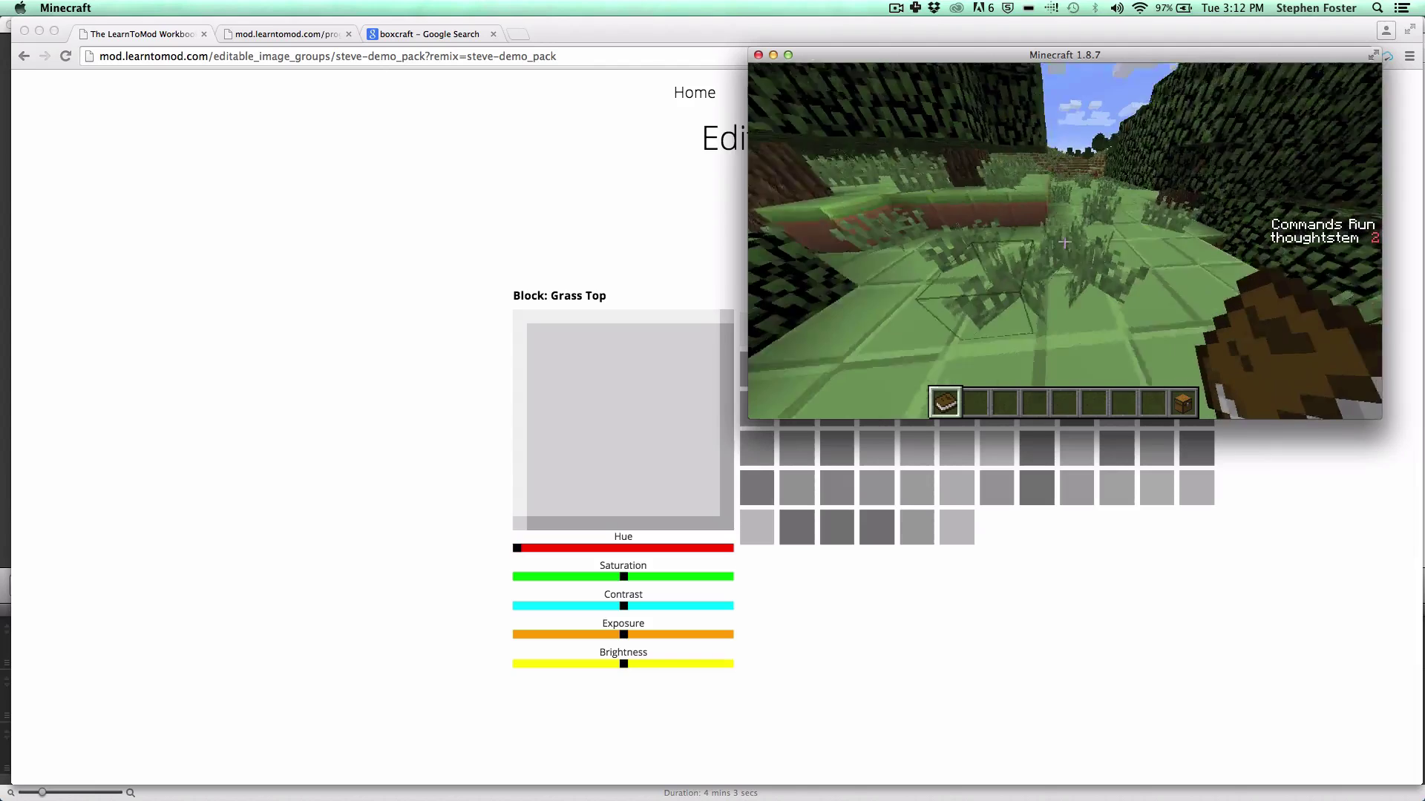
mouse_move(1065, 242)
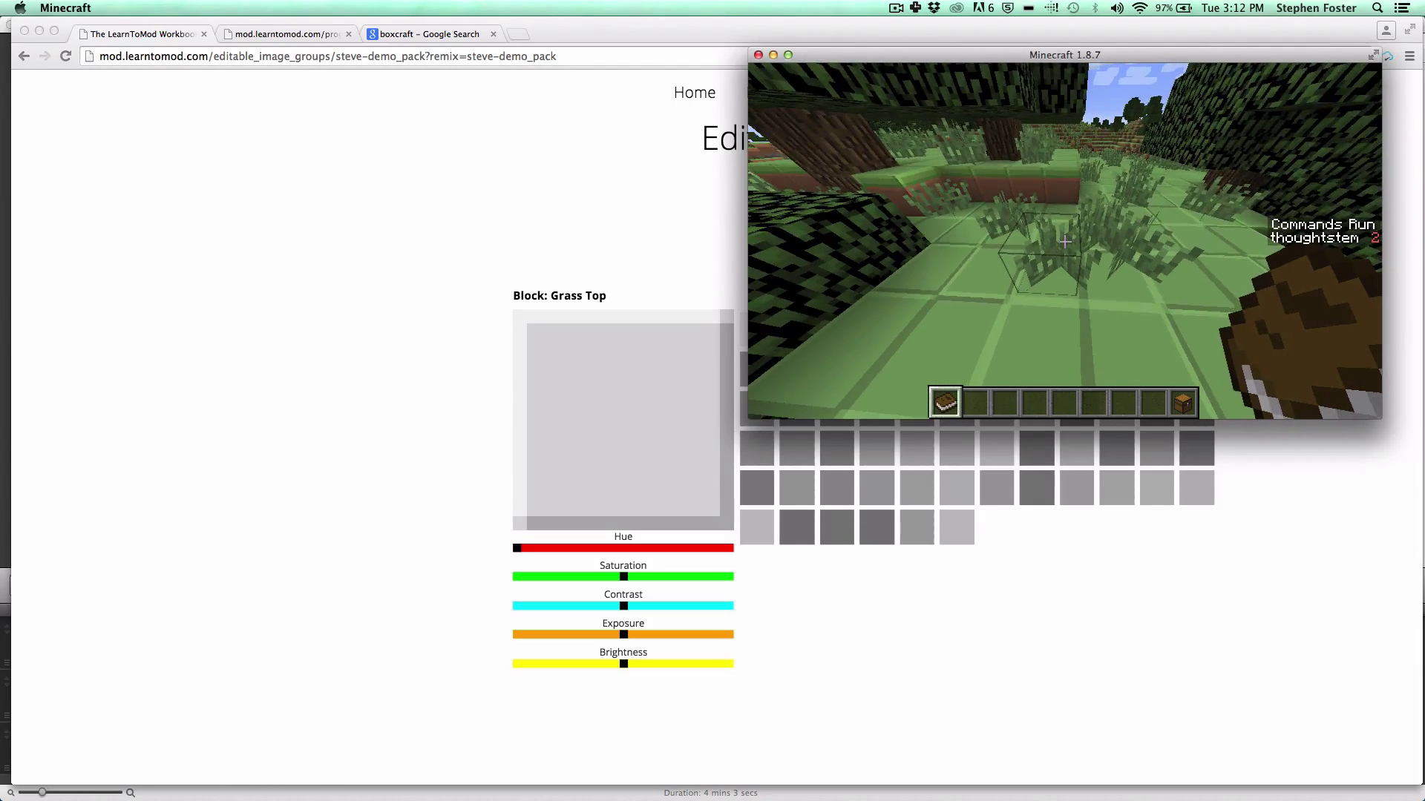
Step: Pause the game, switch back to Chrome, and open the Tallgrass texture for editing
key(Escape)
click(514, 194)
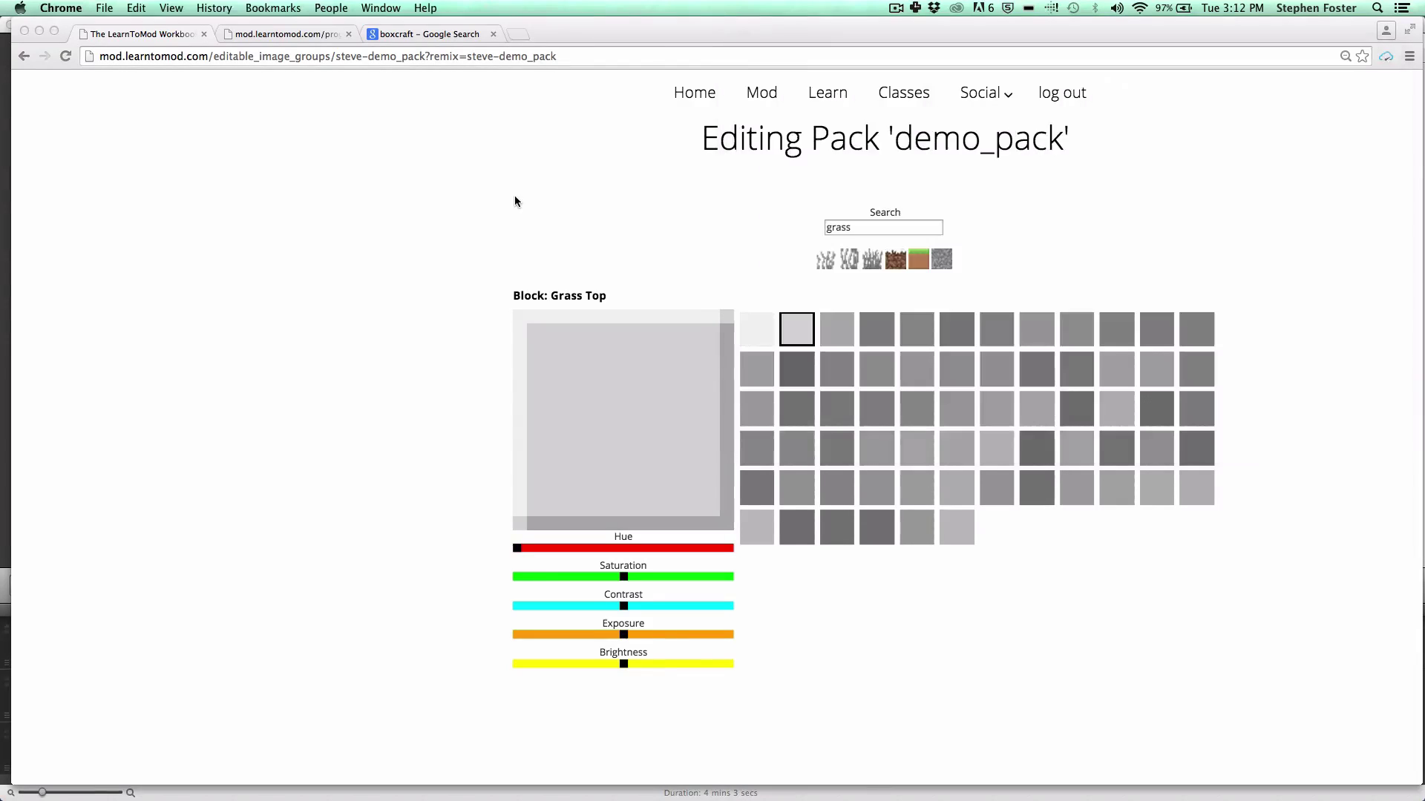
click(871, 263)
scroll(871, 262, down, 5)
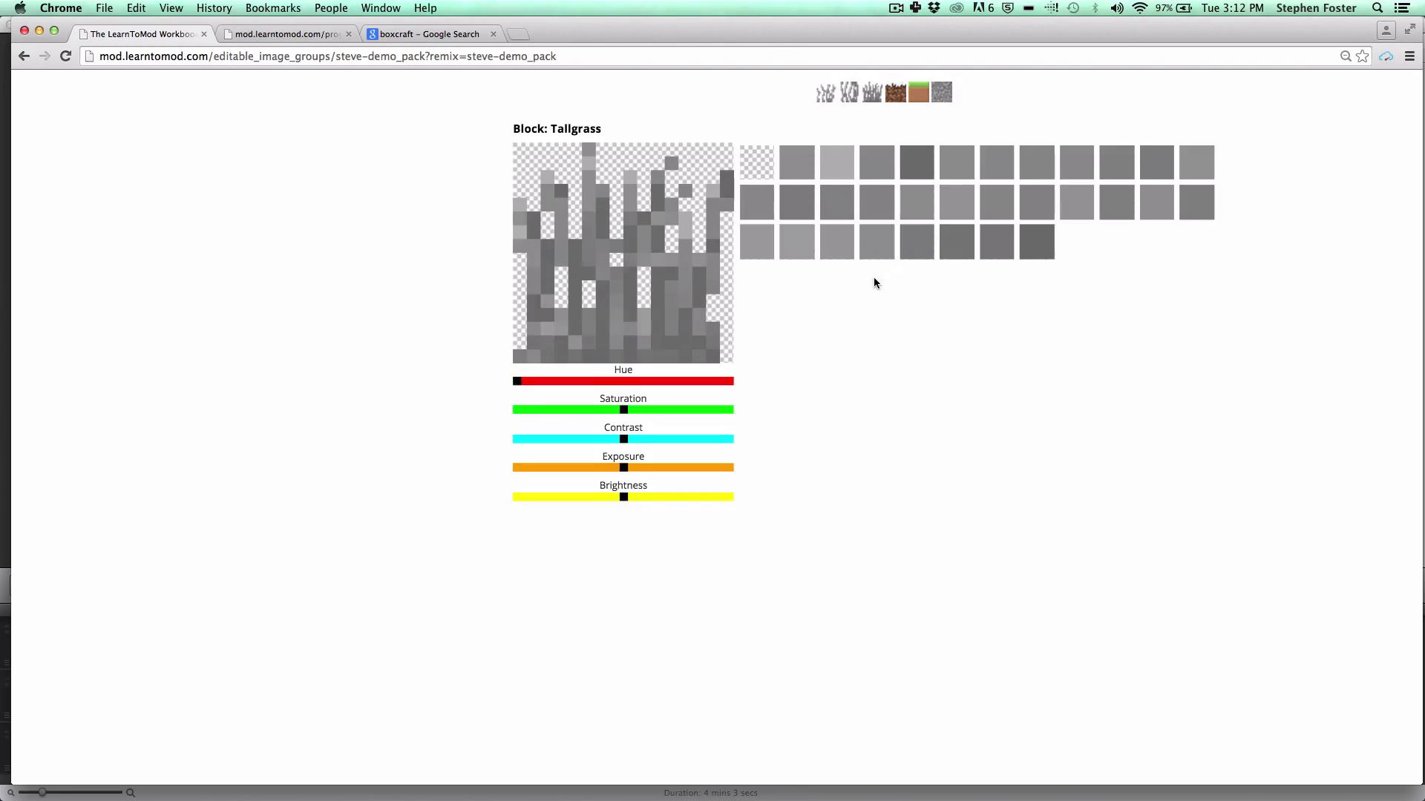
scroll(890, 356, up, 4)
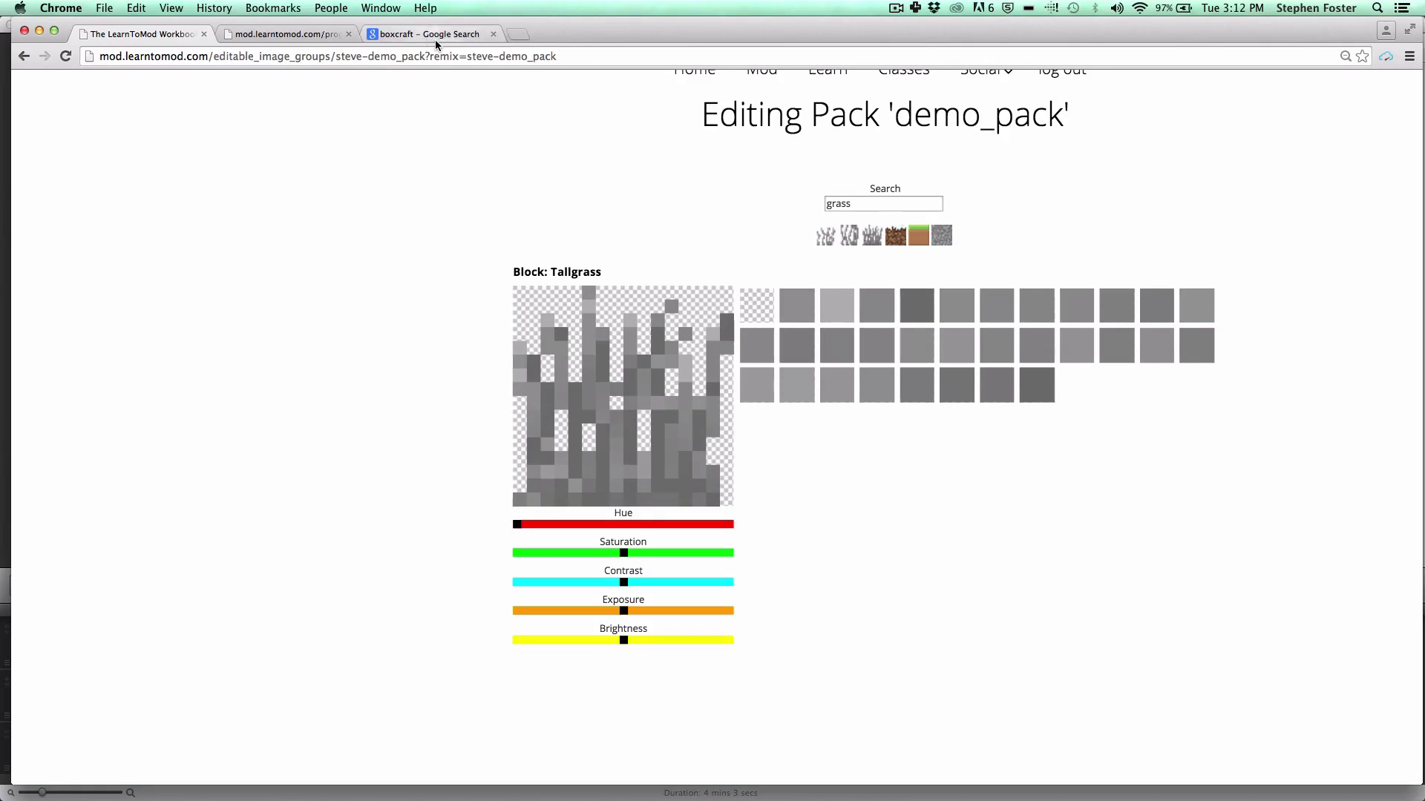
Step: Check the BoxCraft reference picture in the image search results, and return to the texture pack editor
click(382, 35)
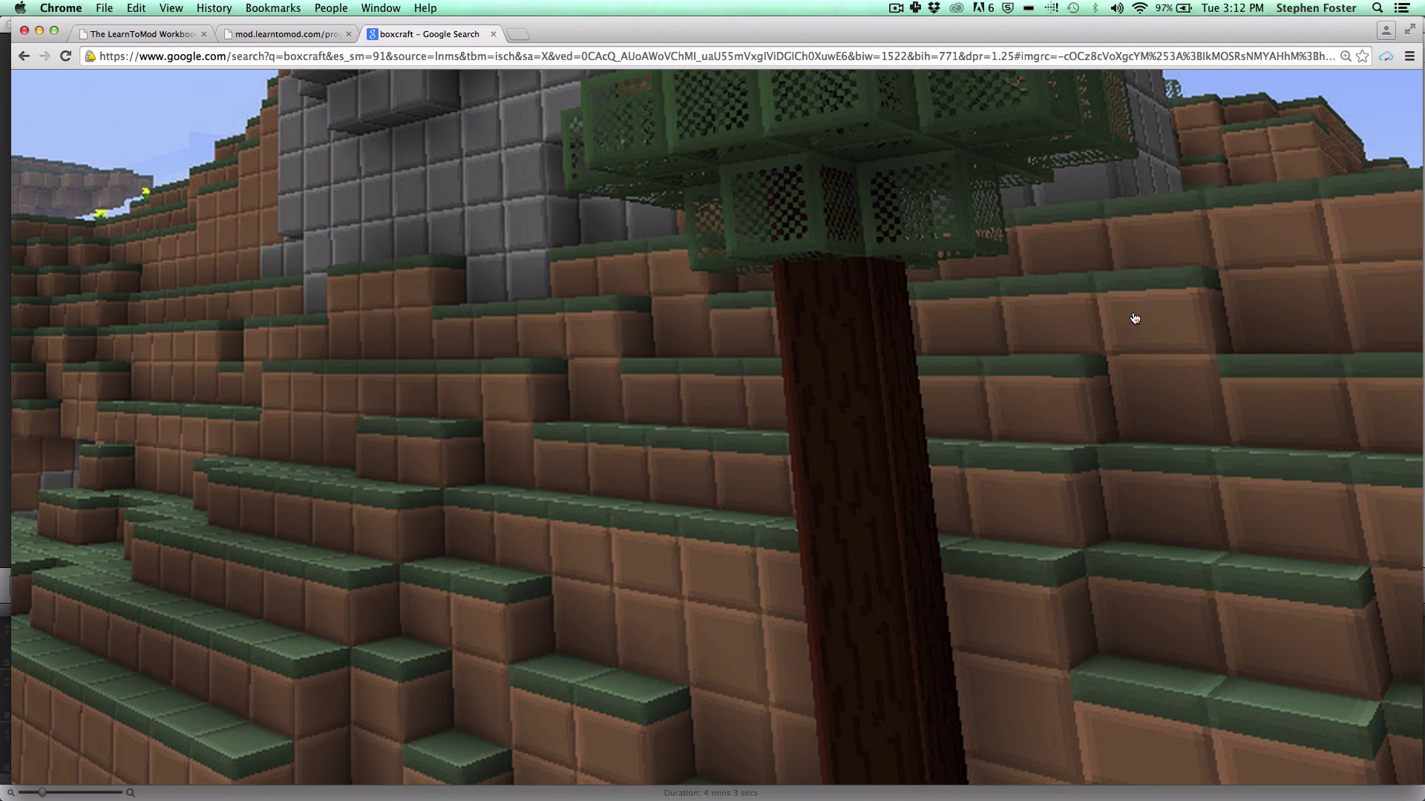
scroll(1135, 319, down, 3)
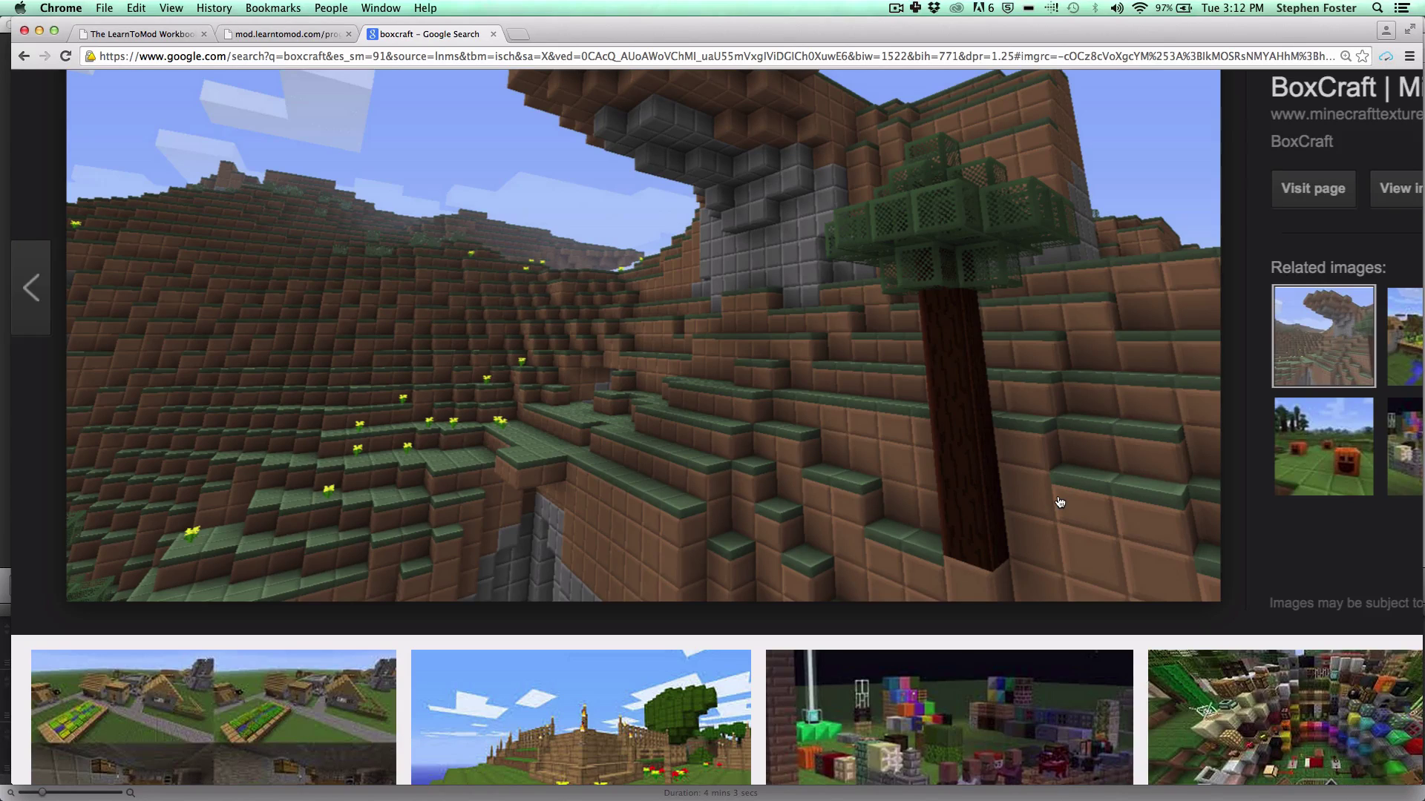
click(312, 34)
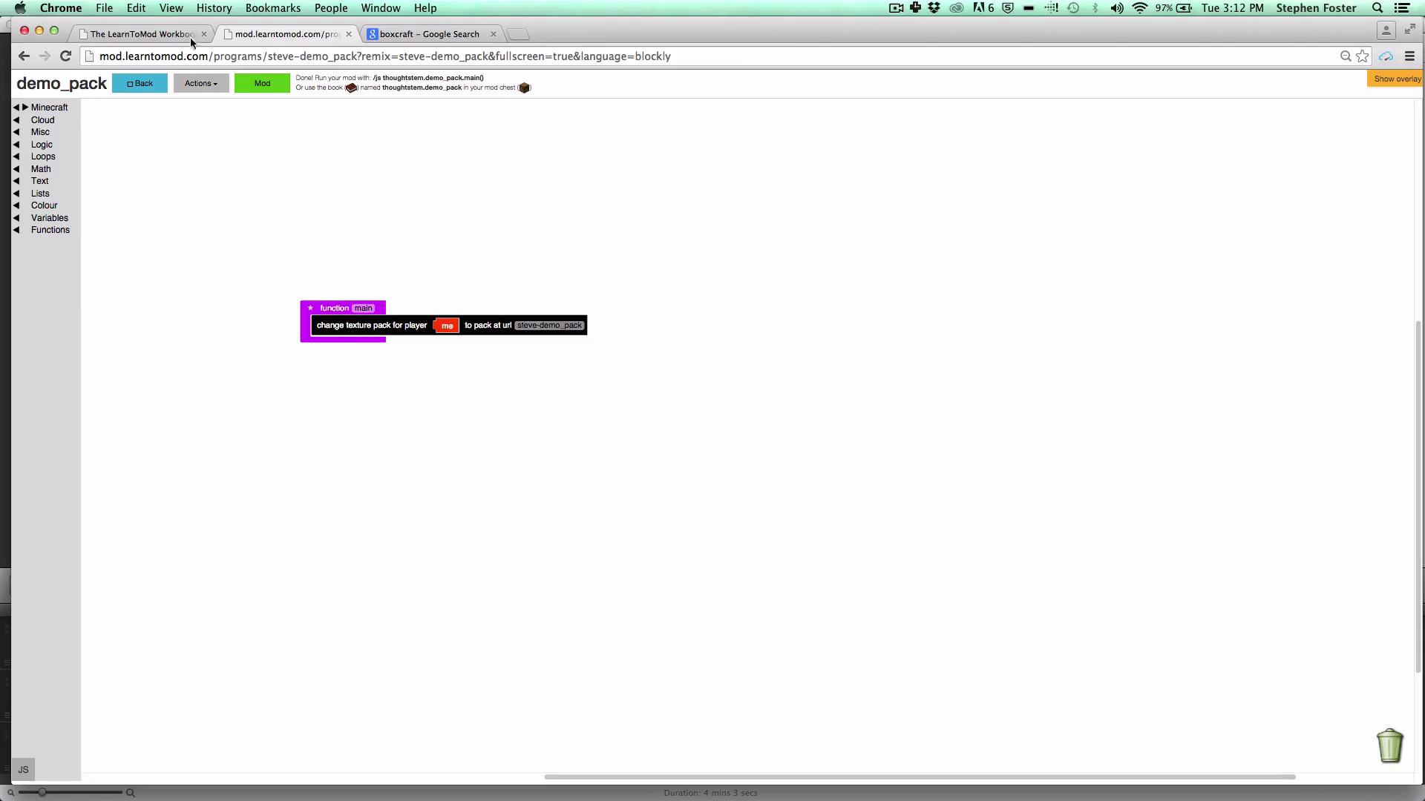
click(130, 33)
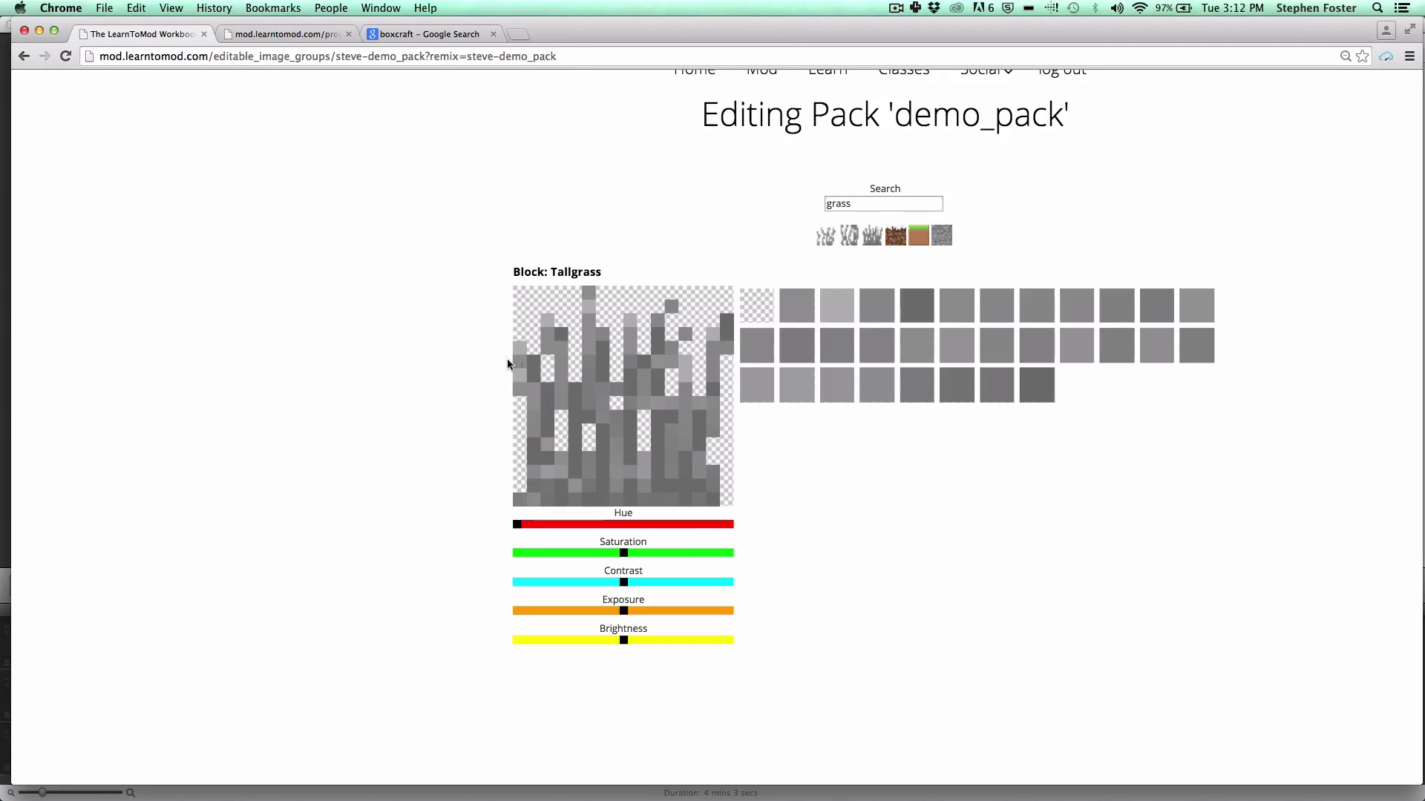
Step: Erase columns of the Tallgrass texture with the transparent first palette colour, leaving separate vertical blades above the base
click(757, 304)
click(718, 322)
drag(612, 299, 609, 483)
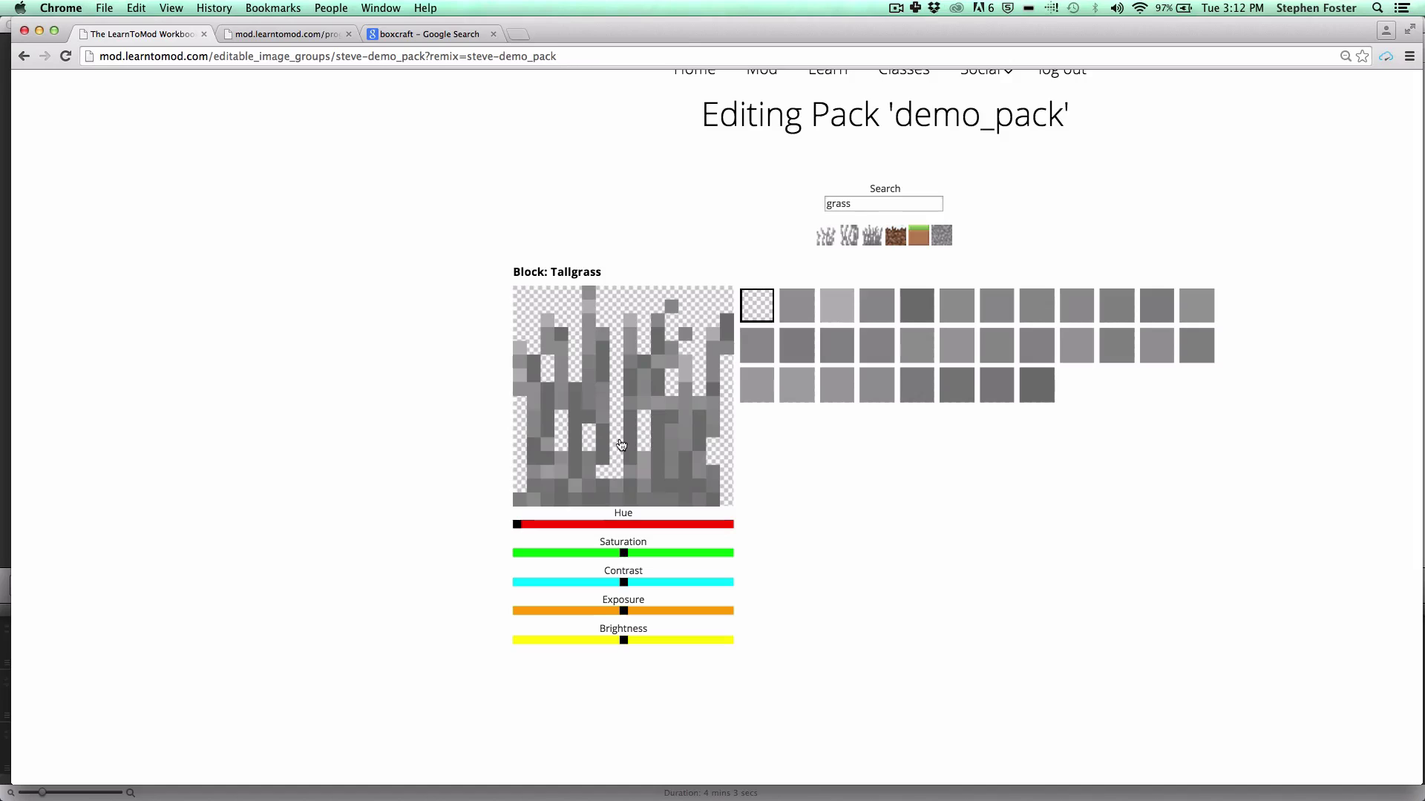
drag(581, 349, 576, 471)
drag(565, 324, 564, 436)
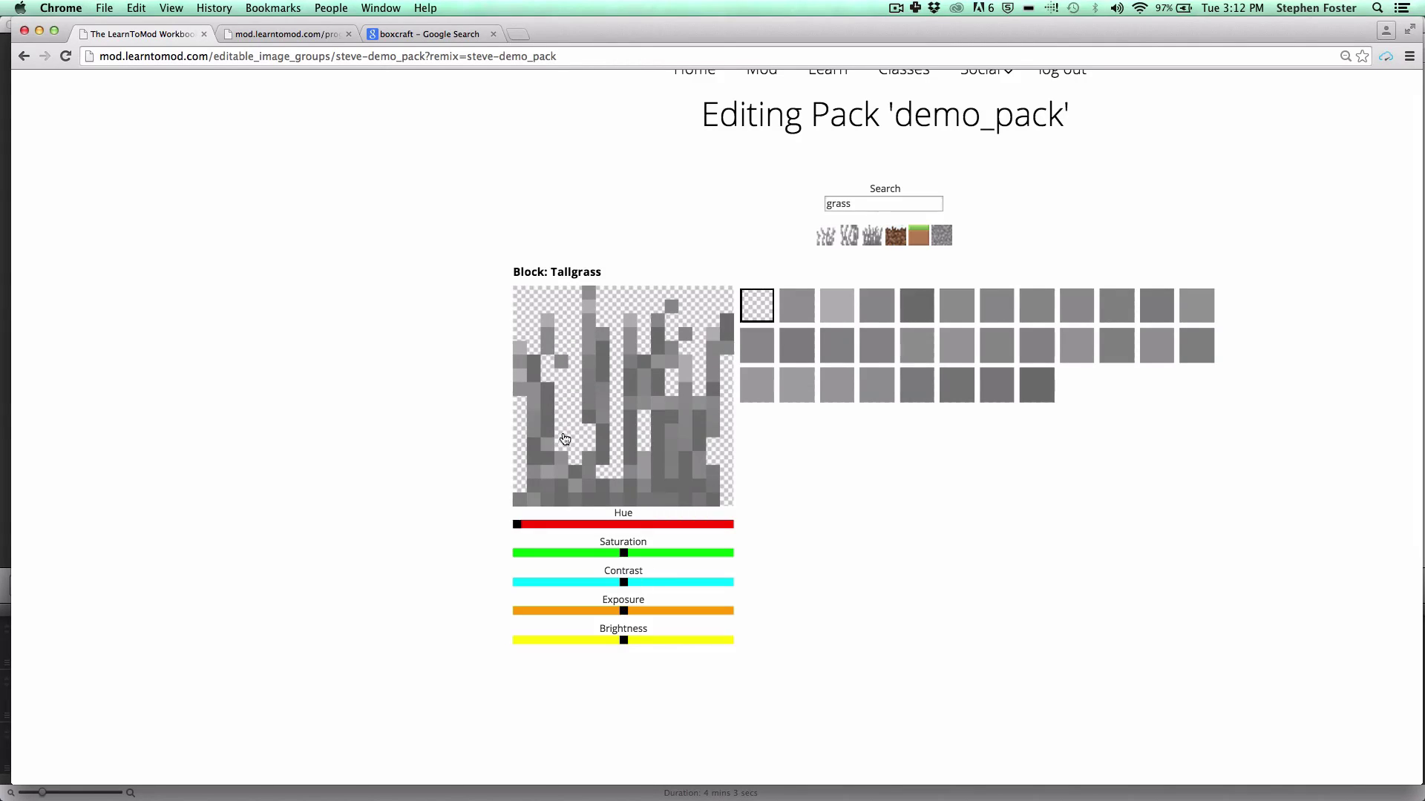
drag(519, 344, 518, 400)
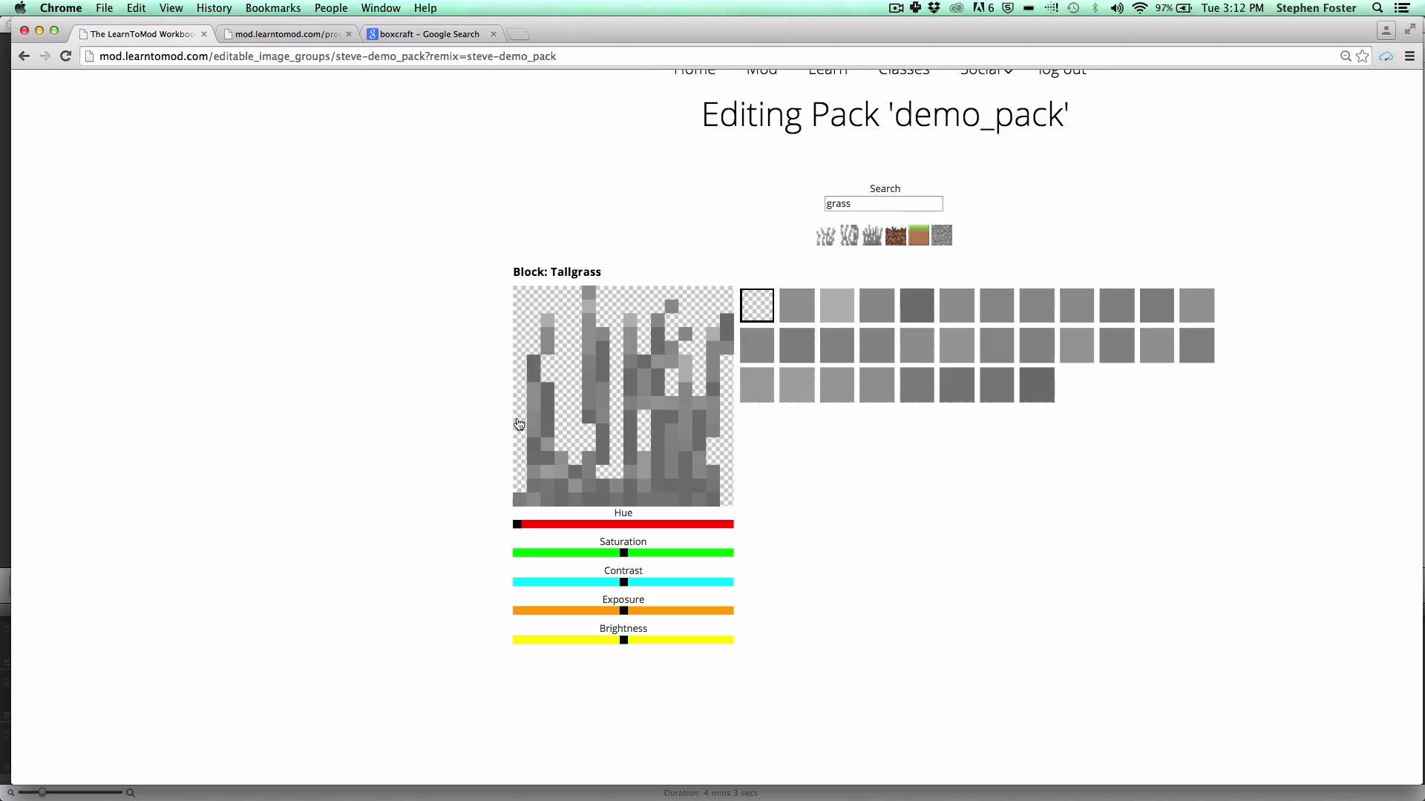
drag(643, 318, 642, 423)
drag(675, 315, 670, 469)
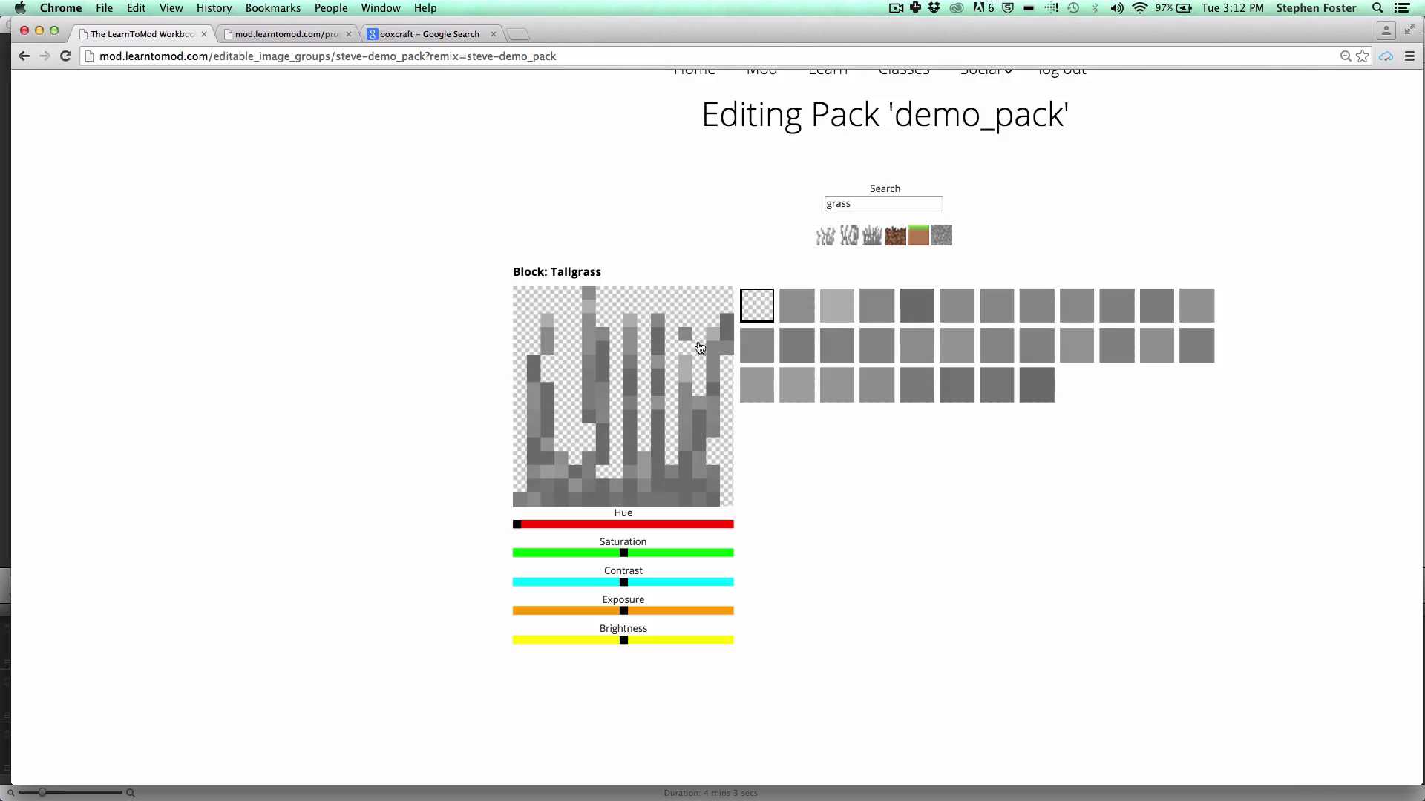
mouse_move(701, 346)
mouse_down()
mouse_move(710, 443)
mouse_move(697, 472)
mouse_move(716, 471)
mouse_move(606, 465)
mouse_move(592, 293)
mouse_up()
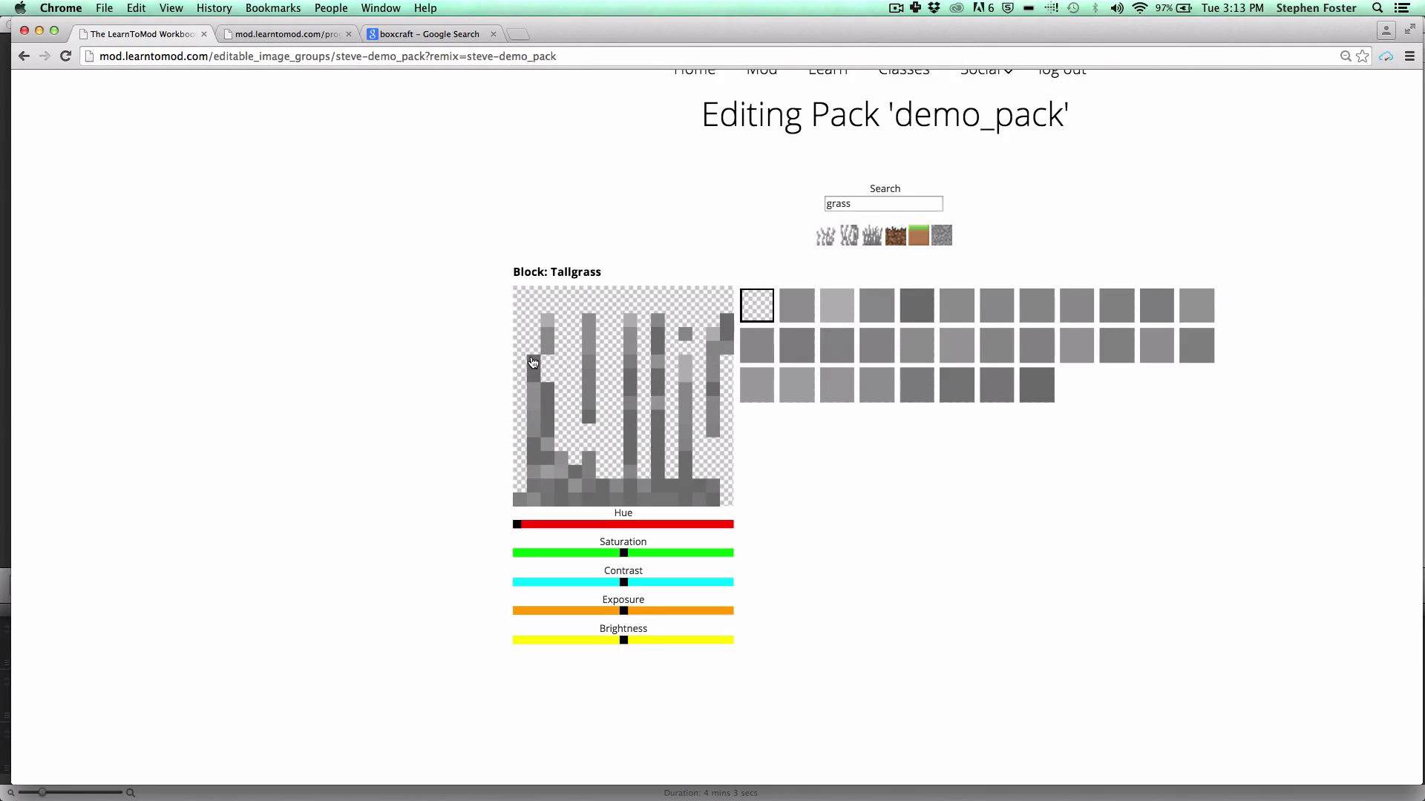
drag(533, 362, 531, 473)
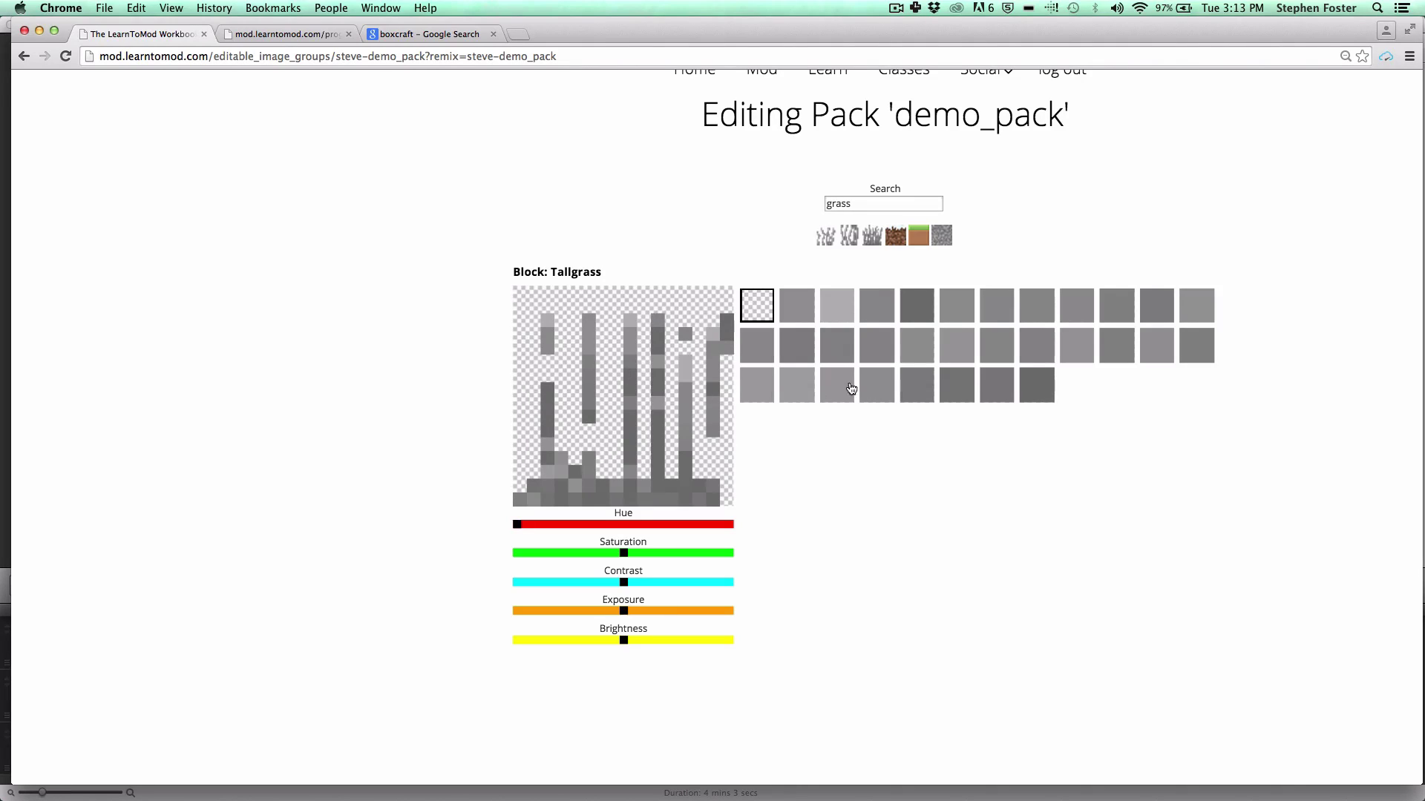
Step: Fill the gaps in the Tallgrass blades and extend the rightmost blade to the base with the grey second palette colour
click(807, 312)
click(805, 308)
drag(589, 418, 589, 456)
drag(547, 356, 547, 387)
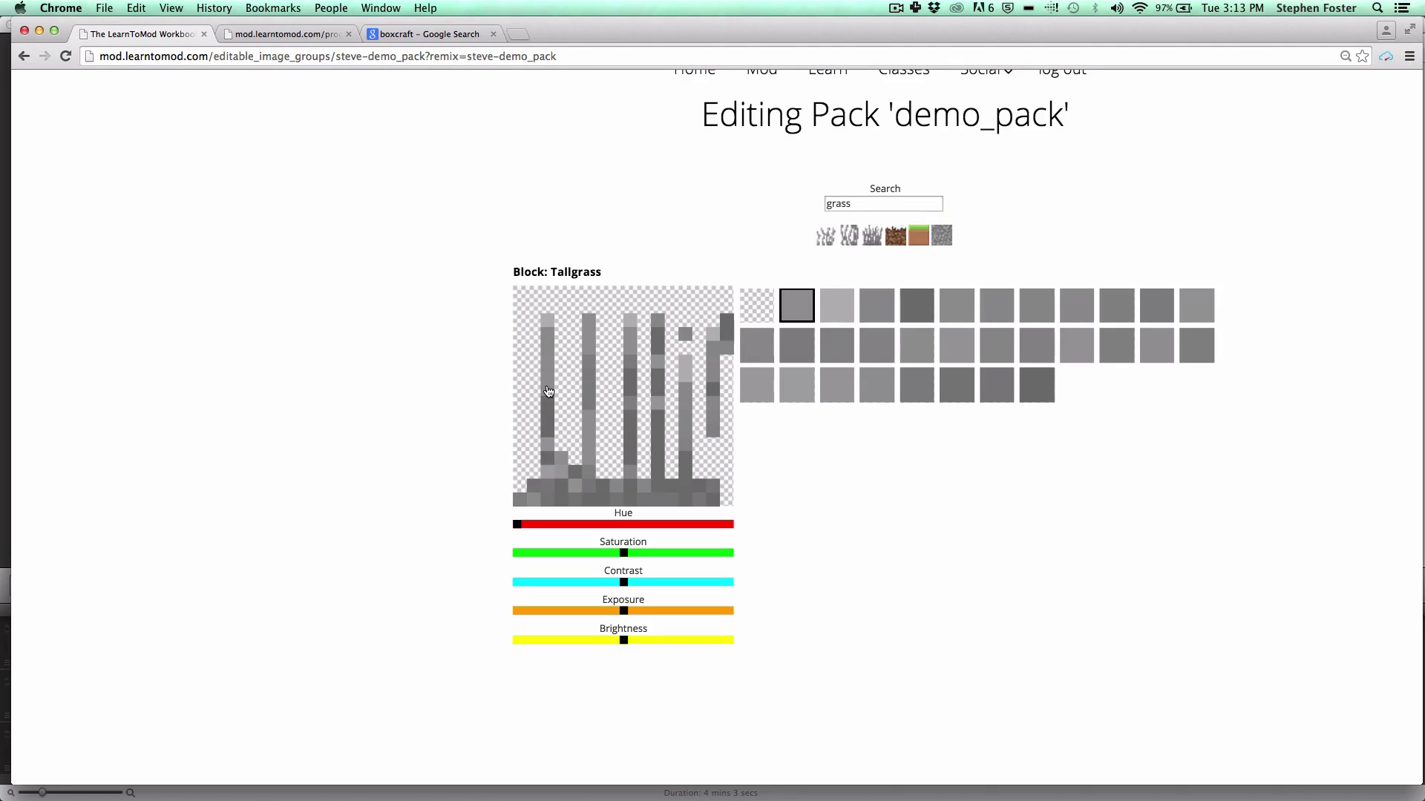
click(684, 322)
drag(686, 338, 686, 359)
drag(713, 440, 713, 483)
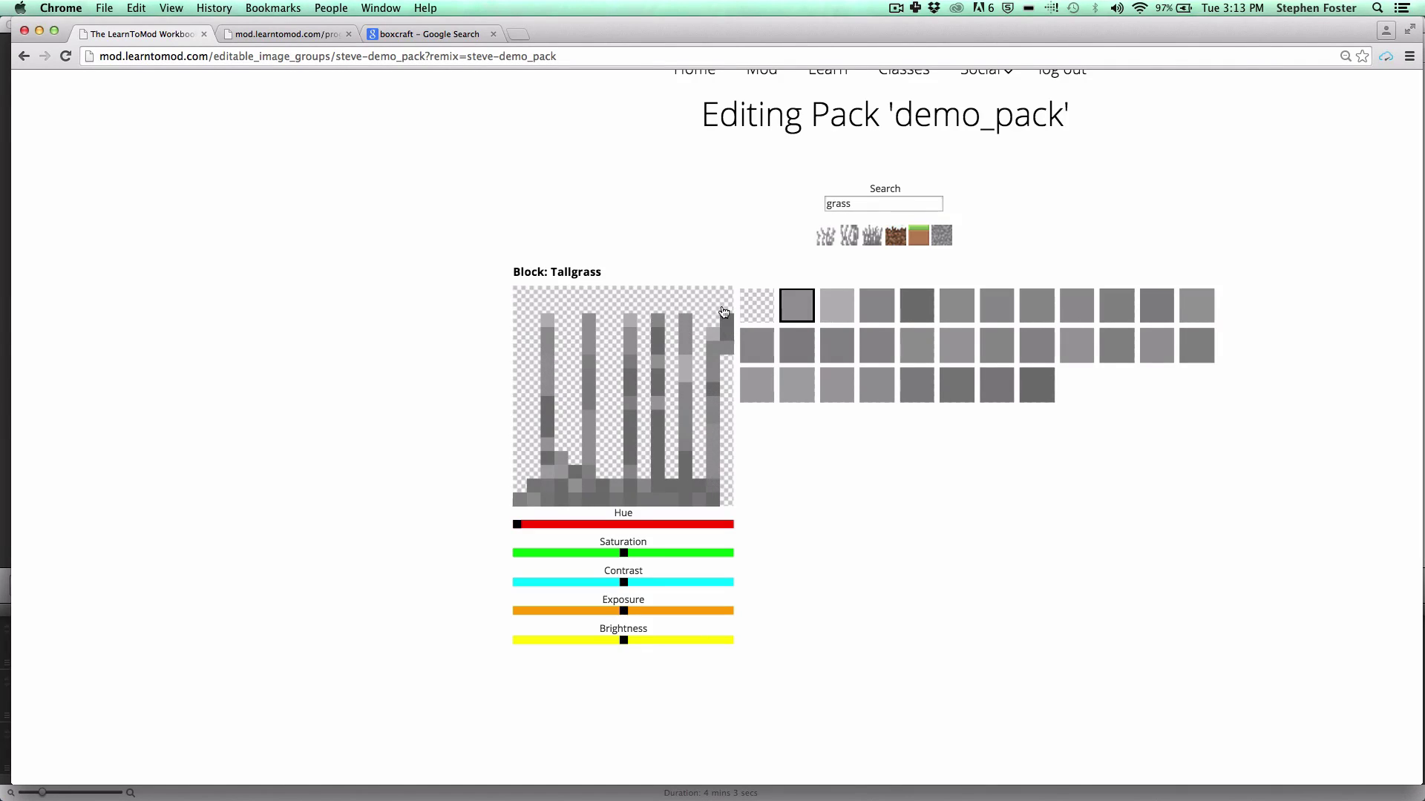
Step: Select the first palette colour and set its opacity to fully transparent
click(756, 305)
click(730, 326)
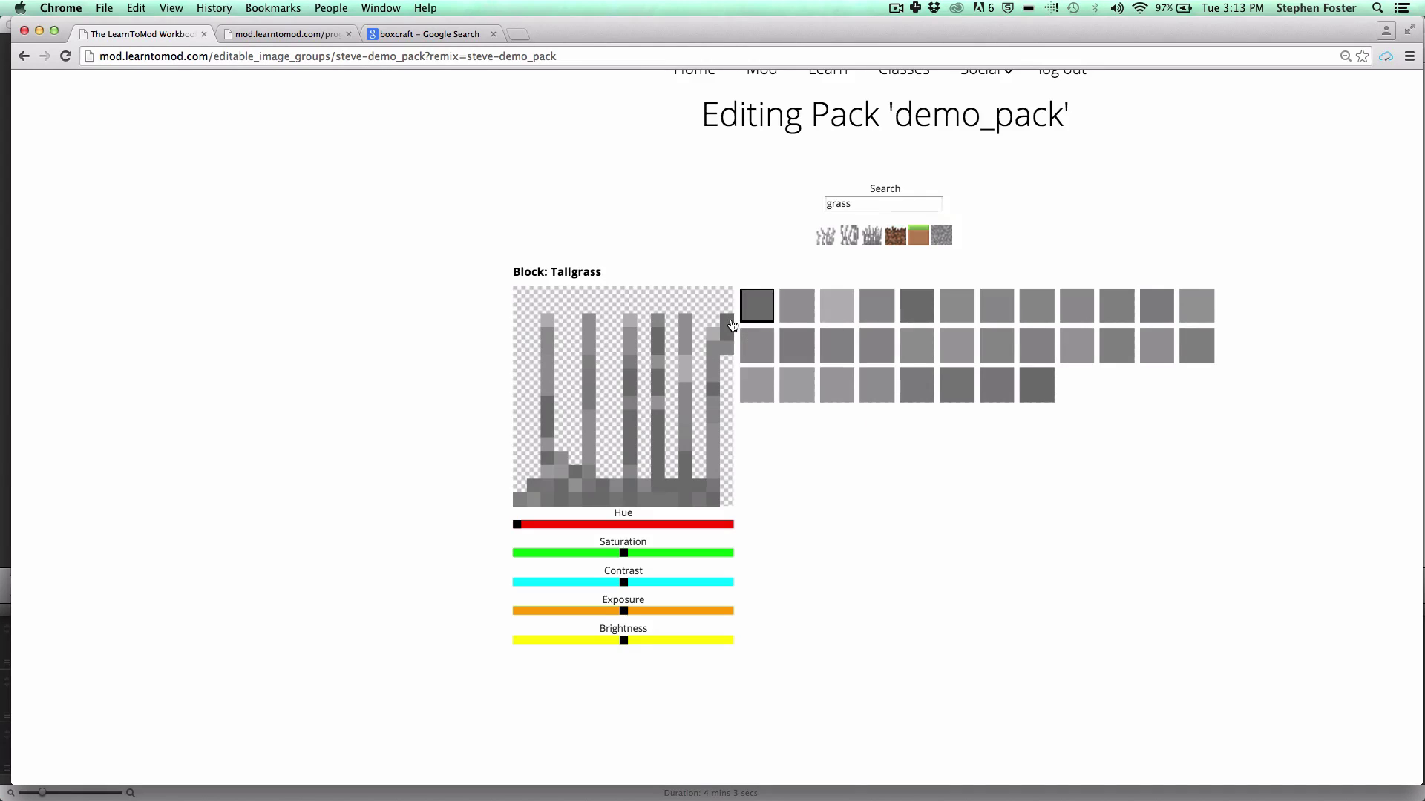
click(755, 309)
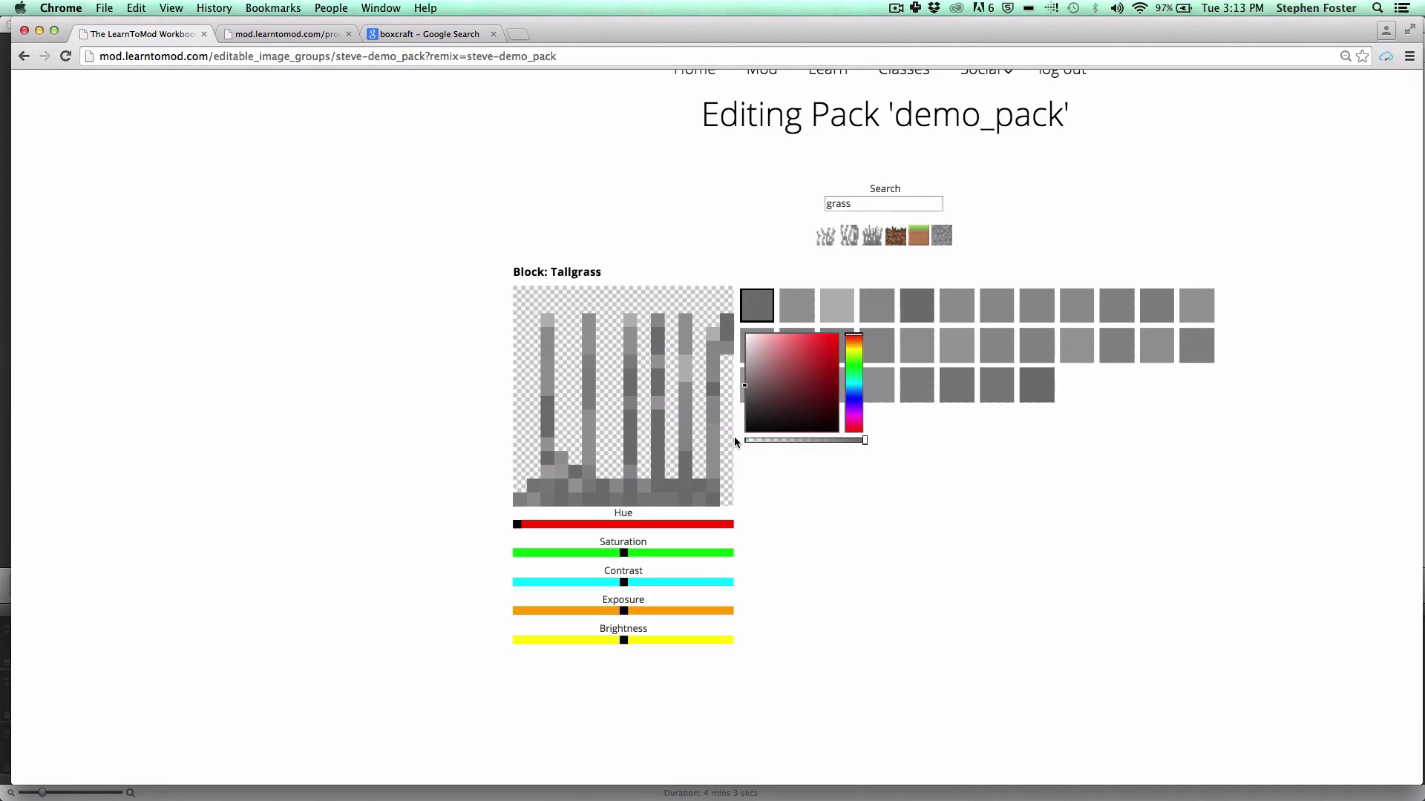
click(733, 437)
click(756, 305)
drag(867, 443, 741, 445)
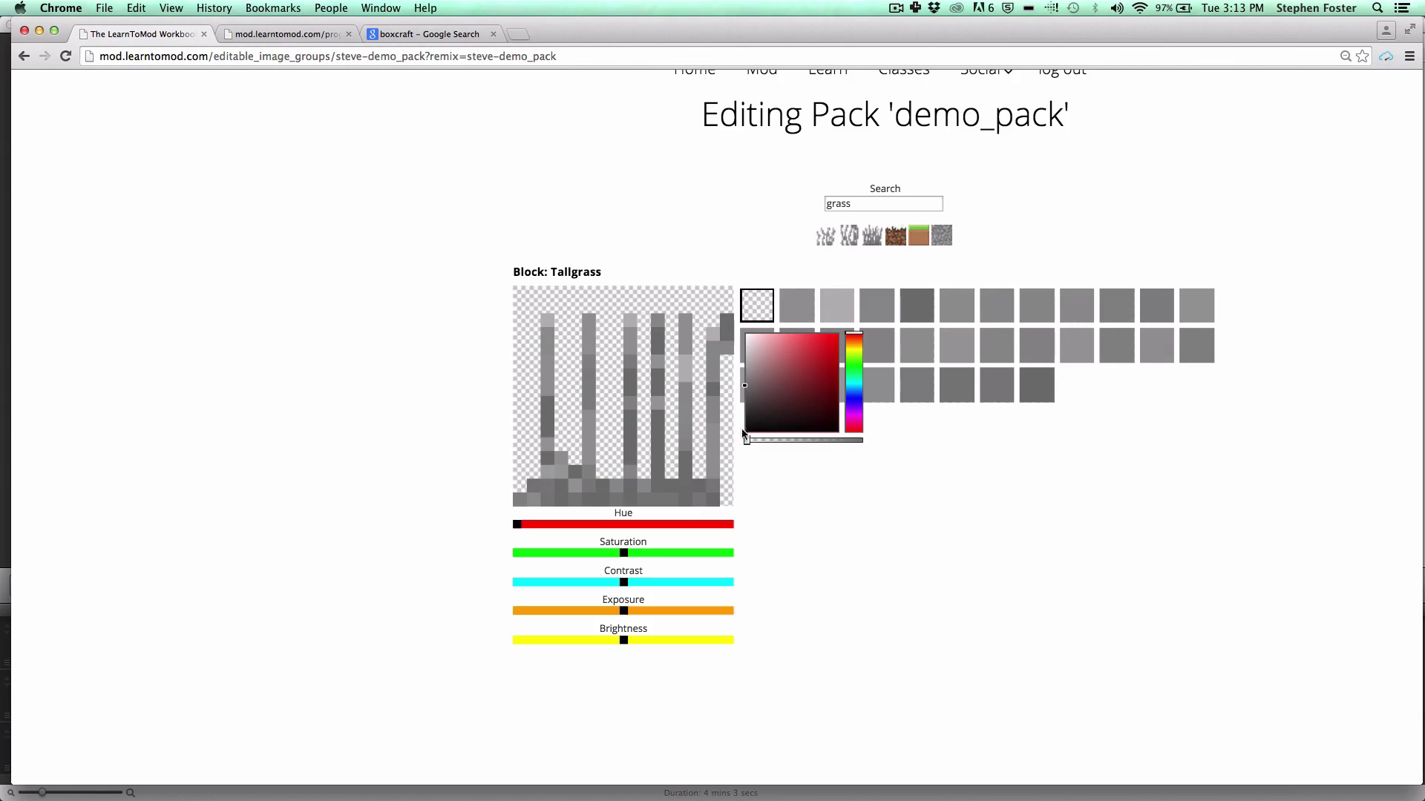
click(762, 446)
Step: Erase the stray Tallgrass pixels at the right edge, at the base's left end and beside the first blade
click(728, 324)
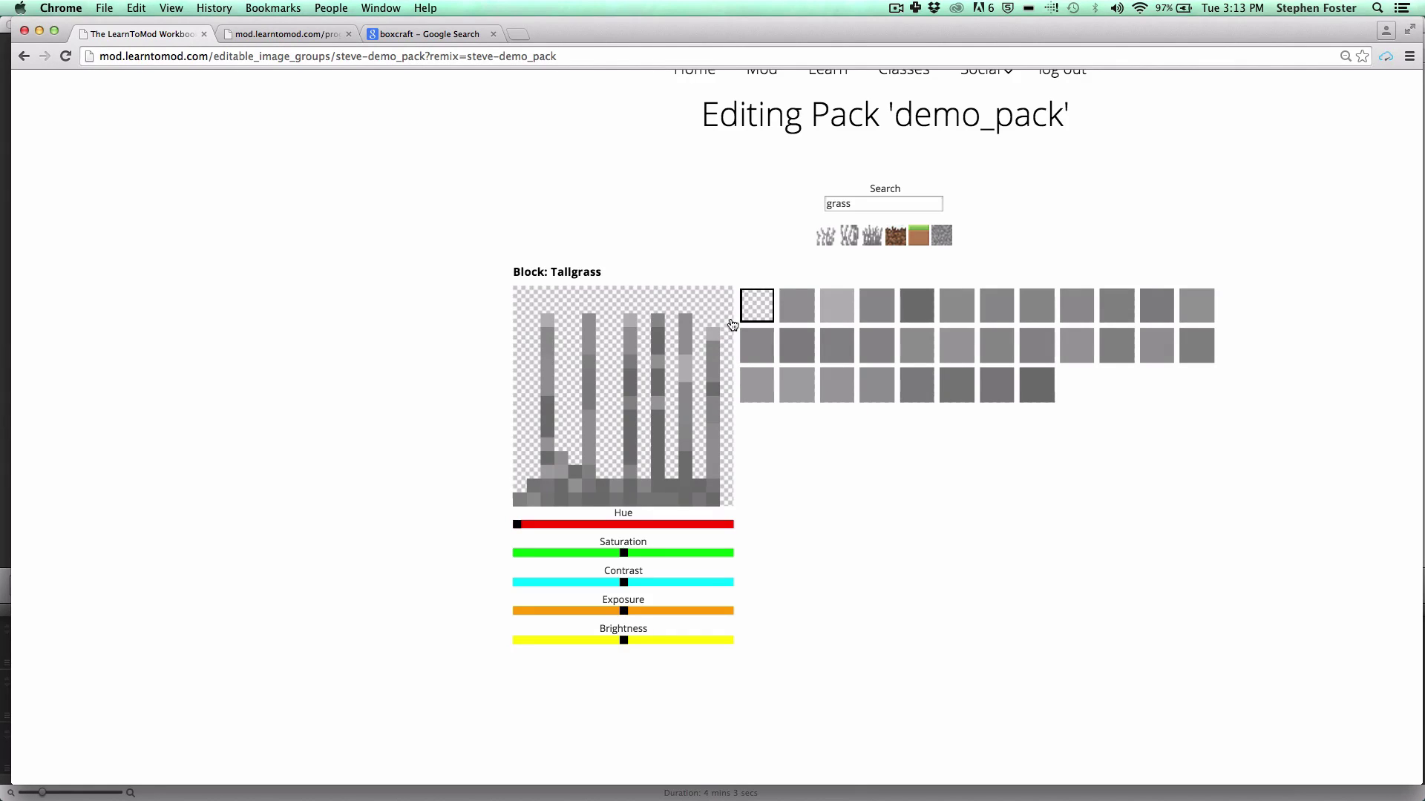
click(529, 505)
click(560, 457)
click(561, 471)
Step: Restore the second palette colour to an opaque grey and paint the top pixel of the rightmost Tallgrass blade
click(801, 302)
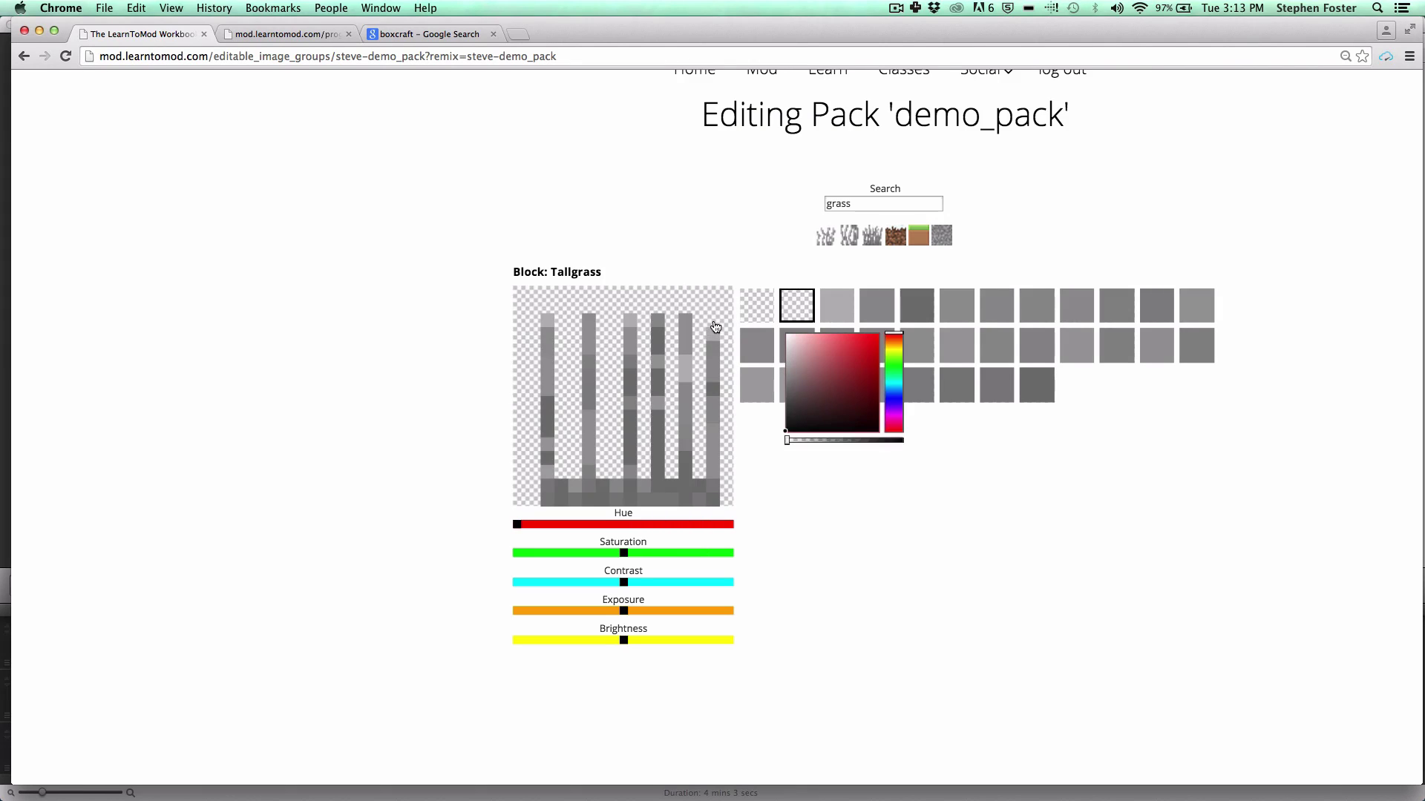
click(714, 325)
click(797, 304)
mouse_move(796, 401)
mouse_down()
mouse_move(865, 442)
mouse_move(906, 444)
mouse_up()
click(929, 567)
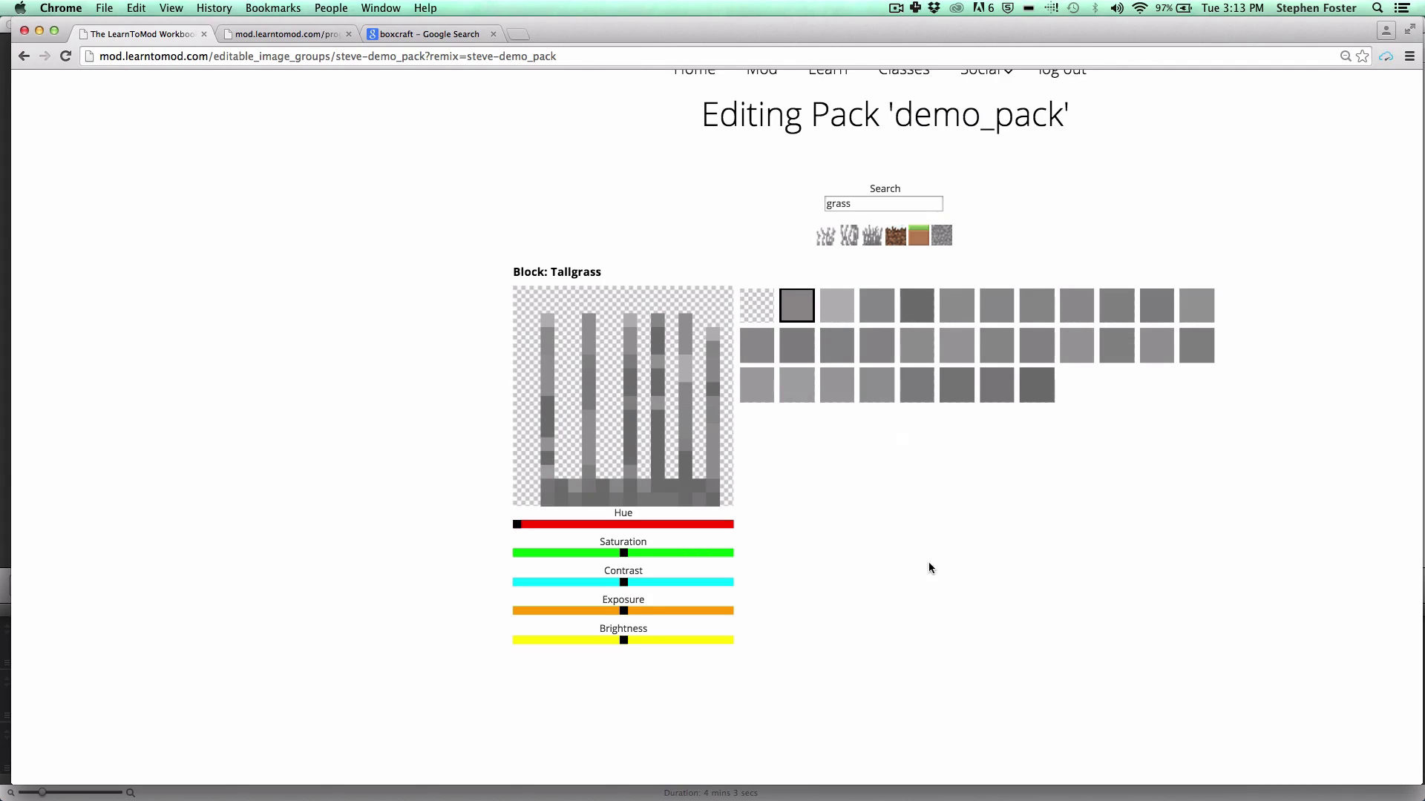
click(718, 323)
Step: Erase the second Tallgrass blade down to the base with the transparent first palette colour
click(764, 307)
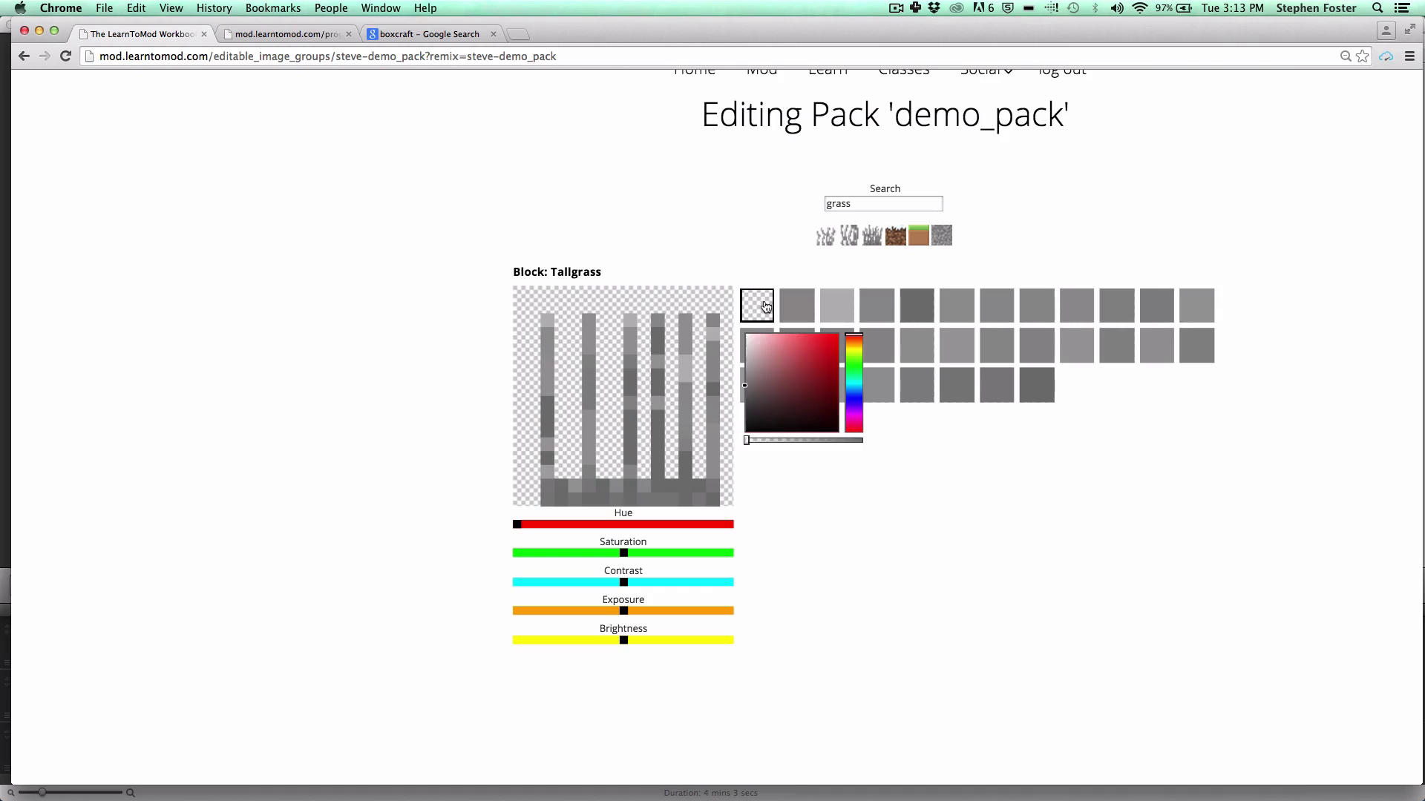
click(764, 307)
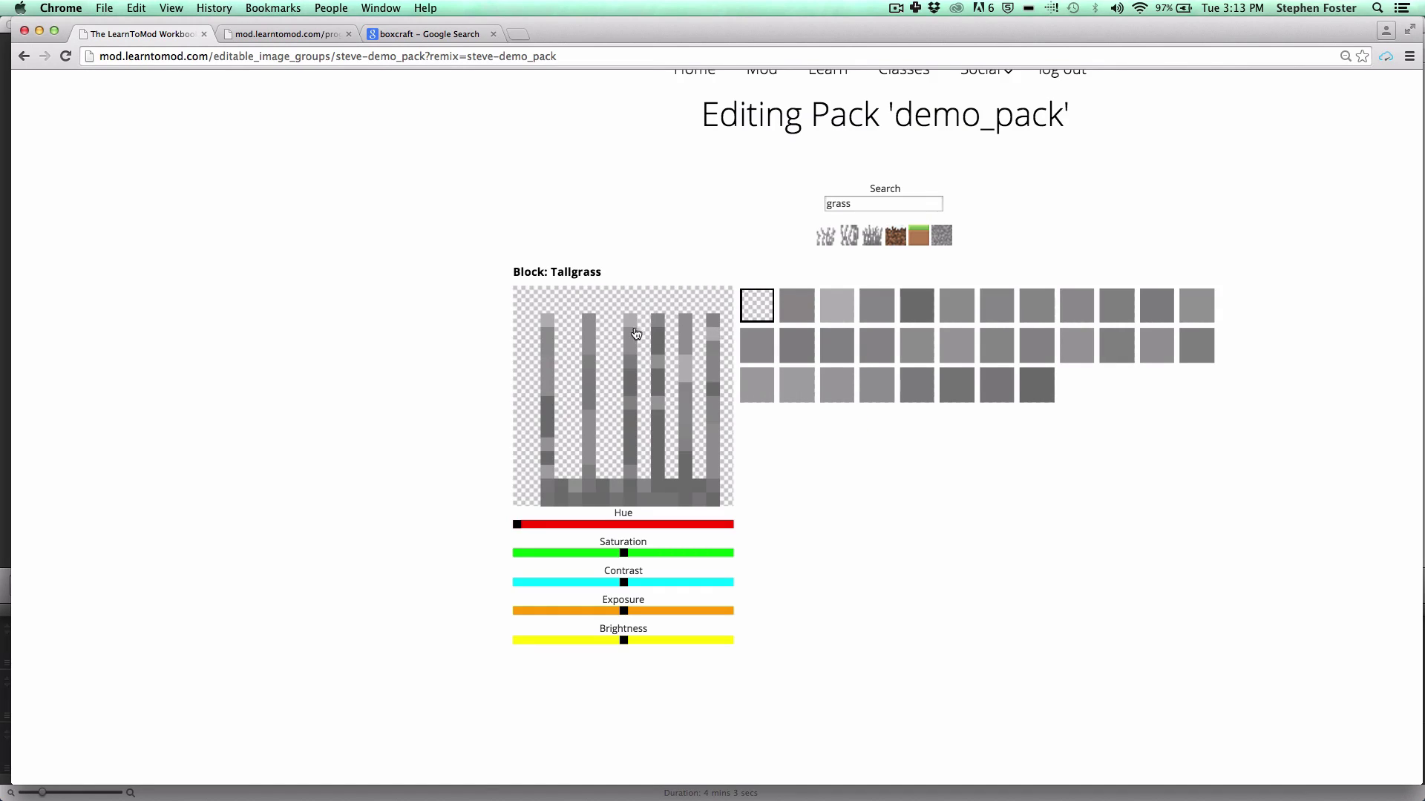
drag(595, 323, 589, 471)
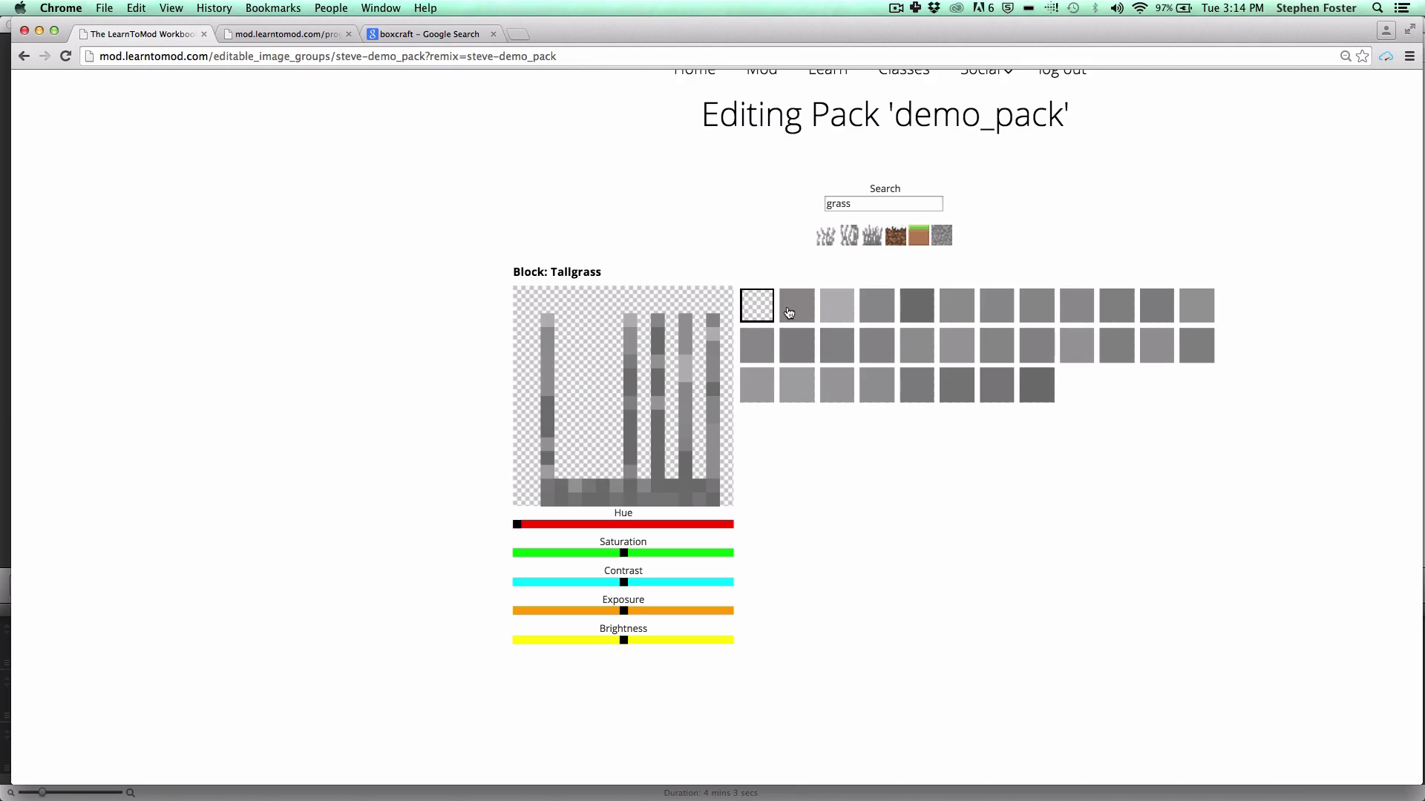
Step: Set the second palette colour to a fully opaque mid grey with a slight reddish tint
click(786, 311)
click(603, 450)
click(805, 311)
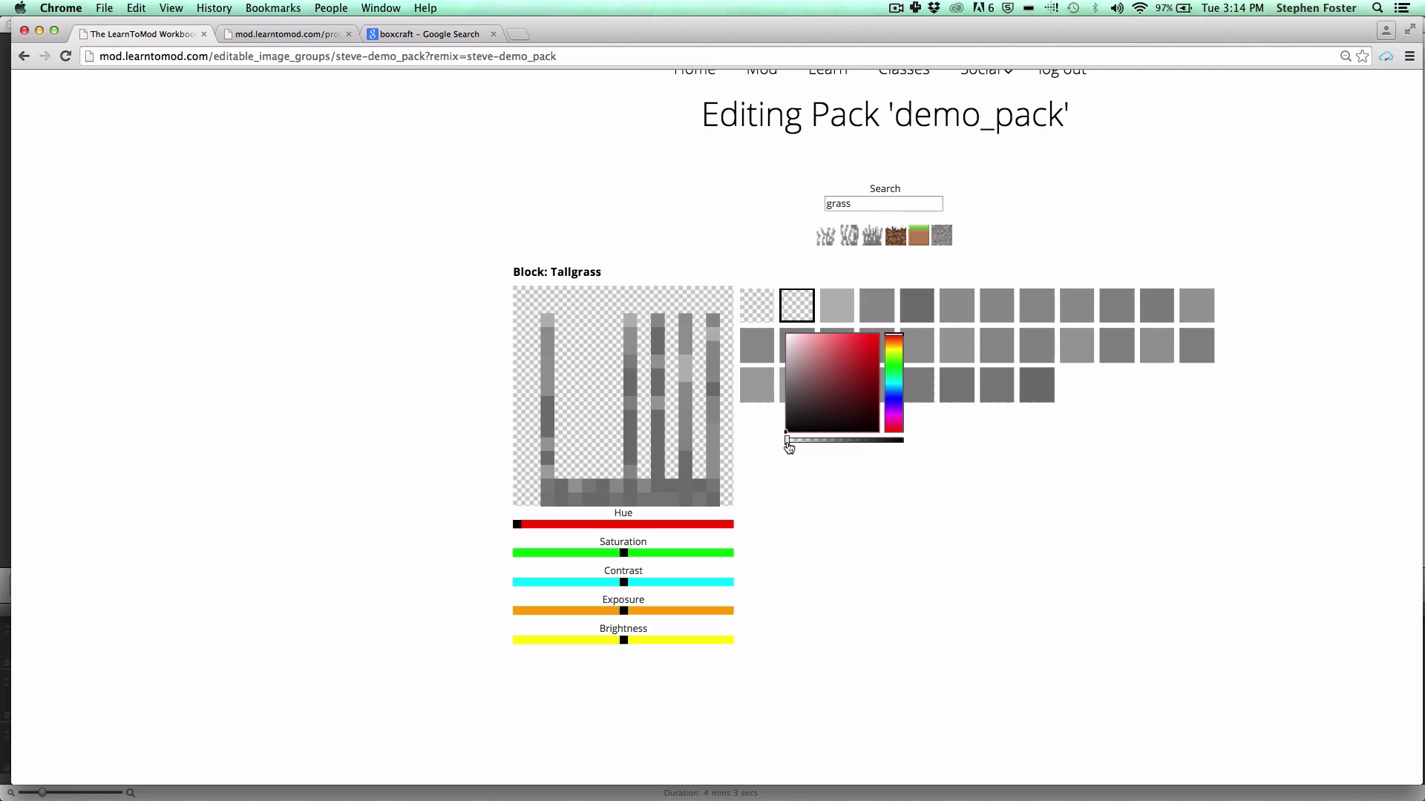
drag(789, 445, 926, 448)
click(787, 377)
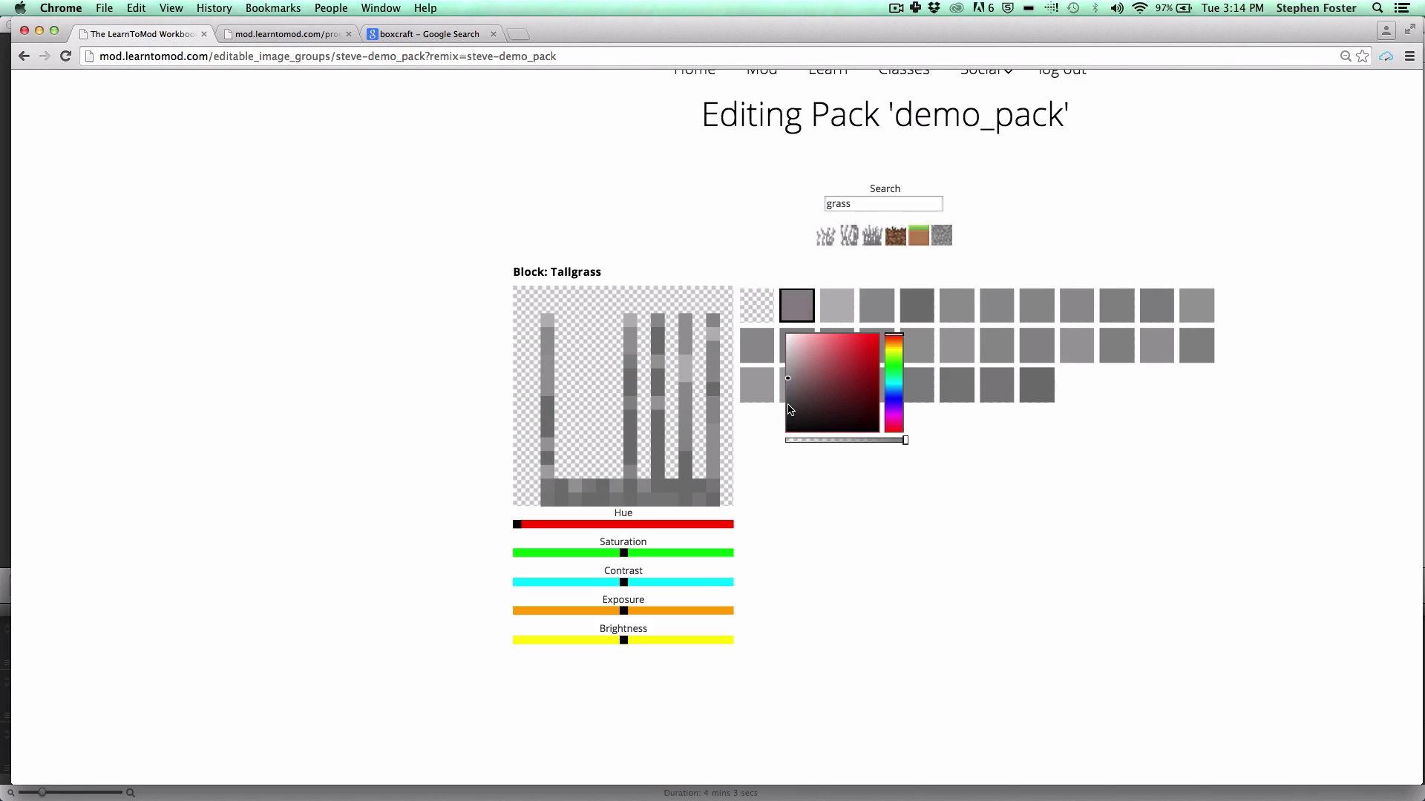
click(862, 579)
Step: Paint two evenly spaced blades after the first one and another along the Tallgrass texture's left edge, trimming its top level with the others
drag(605, 479, 602, 317)
drag(576, 482, 574, 326)
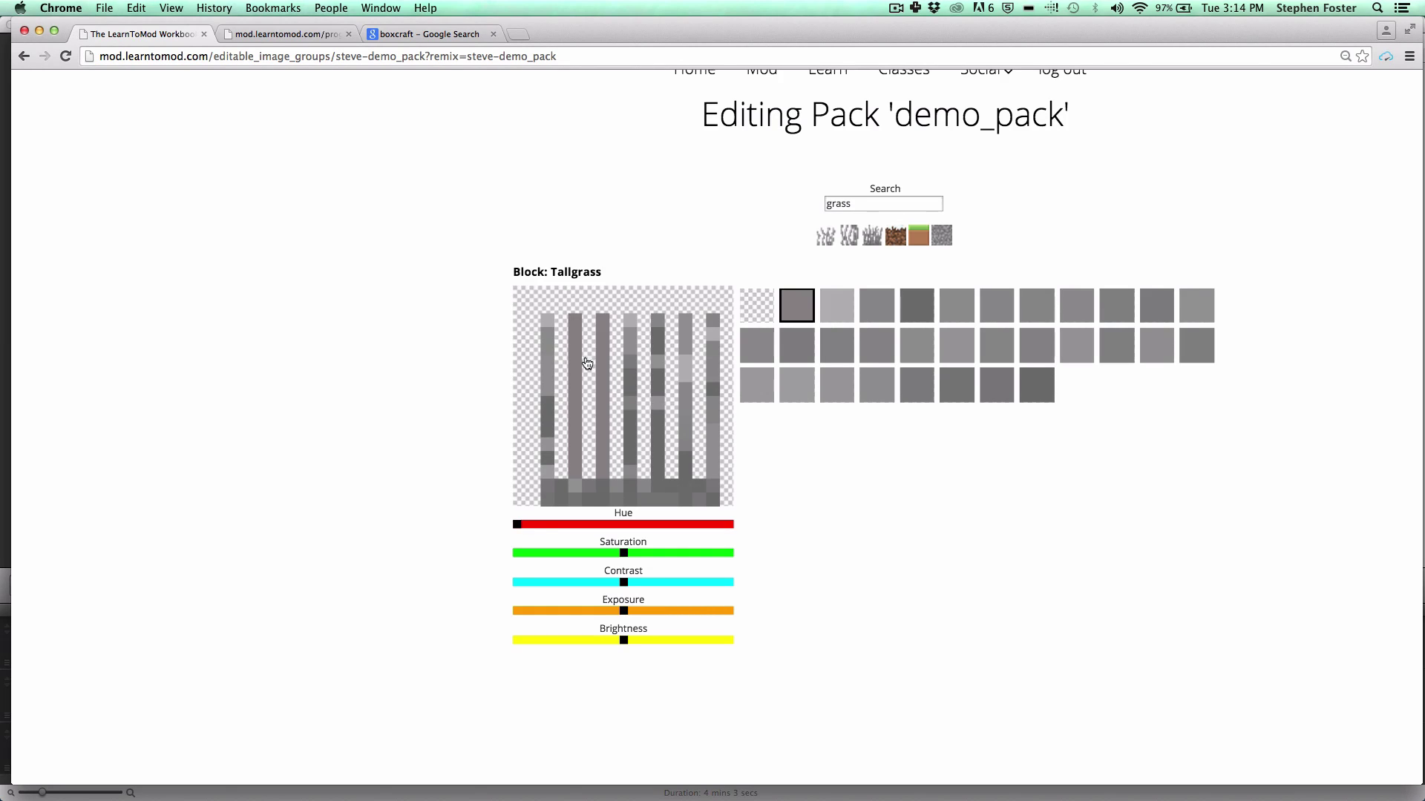
drag(535, 507, 516, 318)
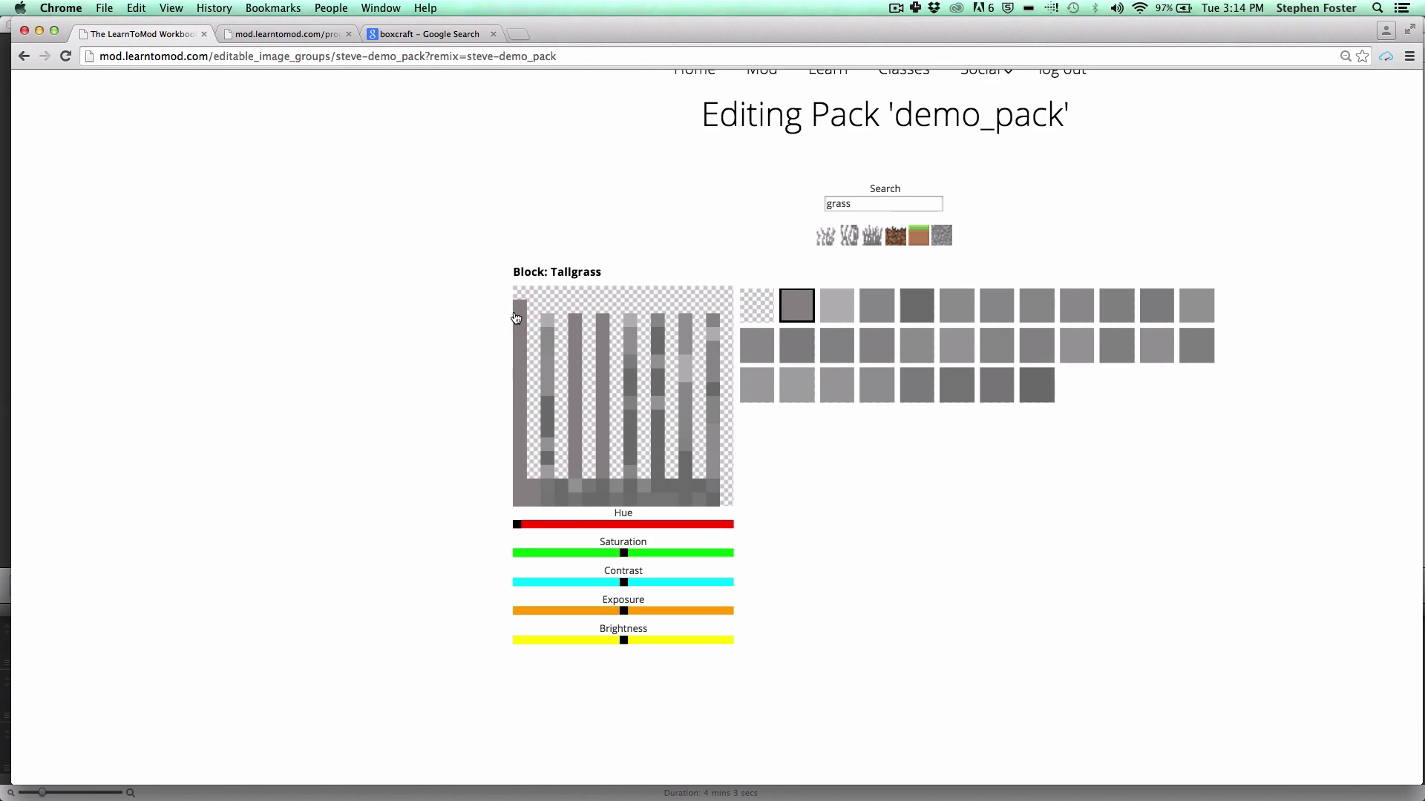
click(760, 313)
Step: Raise the Tallgrass texture's exposure until its shades merge, reduce brightness slightly to an even light grey, and sample that grey into the third palette colour
click(674, 612)
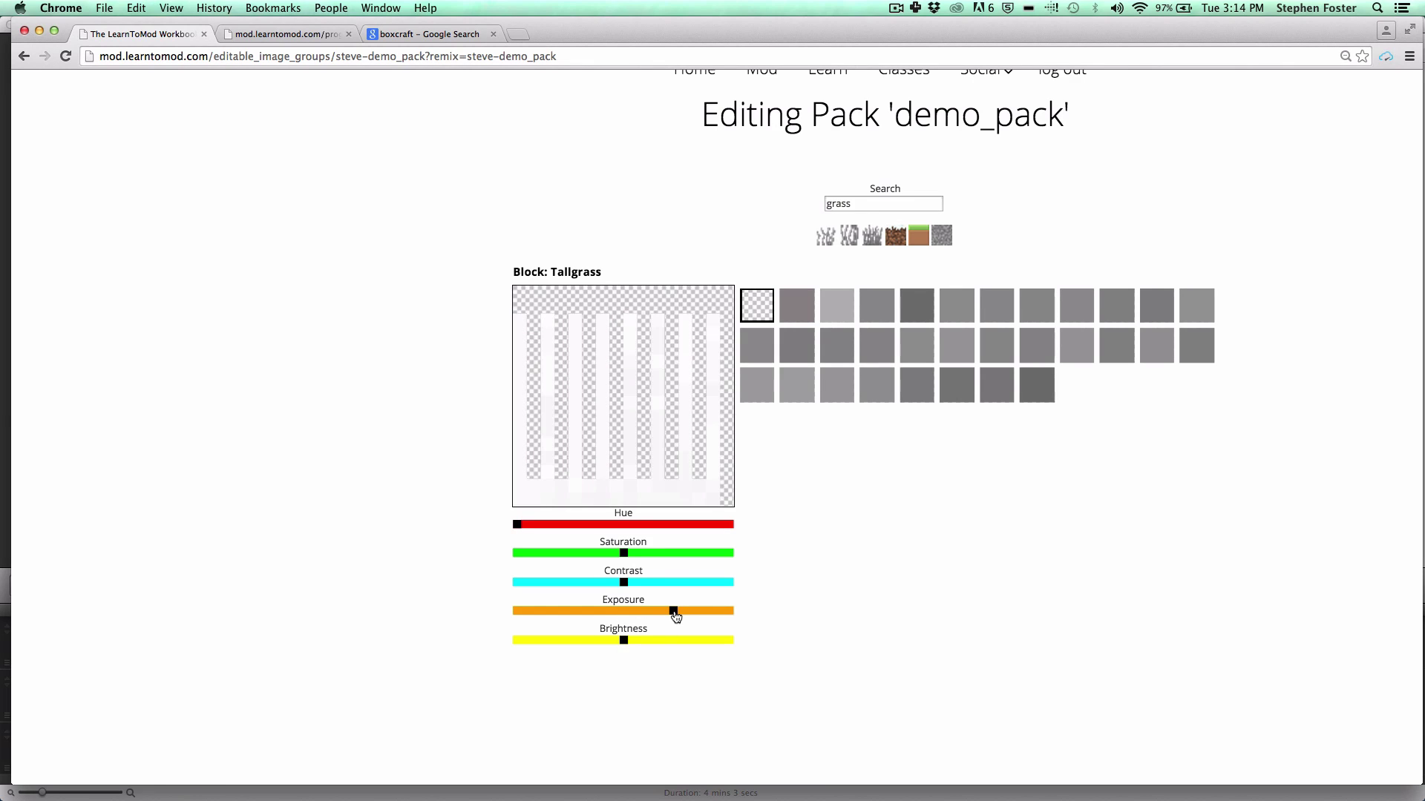
drag(674, 612, 706, 612)
click(646, 452)
mouse_move(625, 645)
mouse_down()
mouse_move(603, 645)
mouse_move(618, 648)
mouse_up()
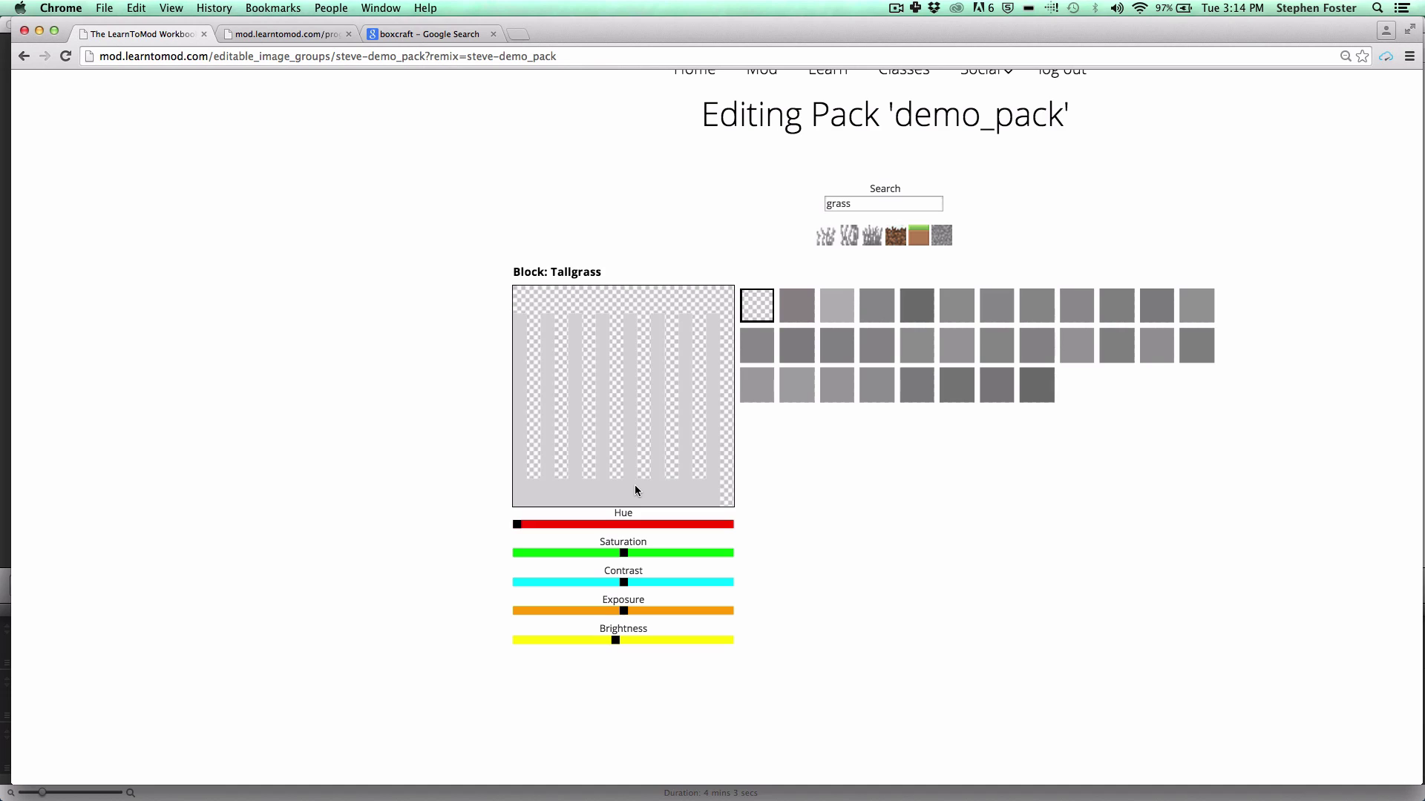
click(635, 483)
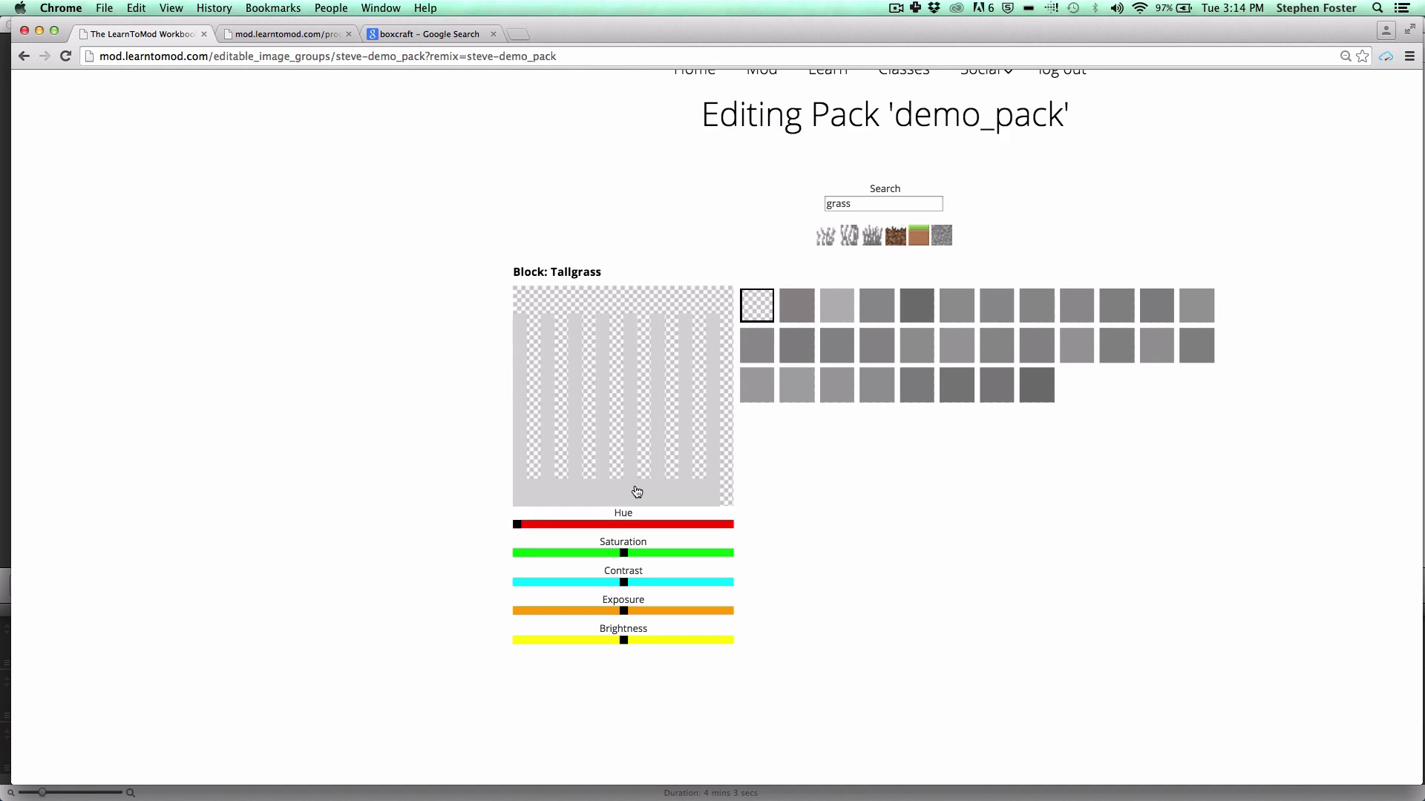
click(836, 303)
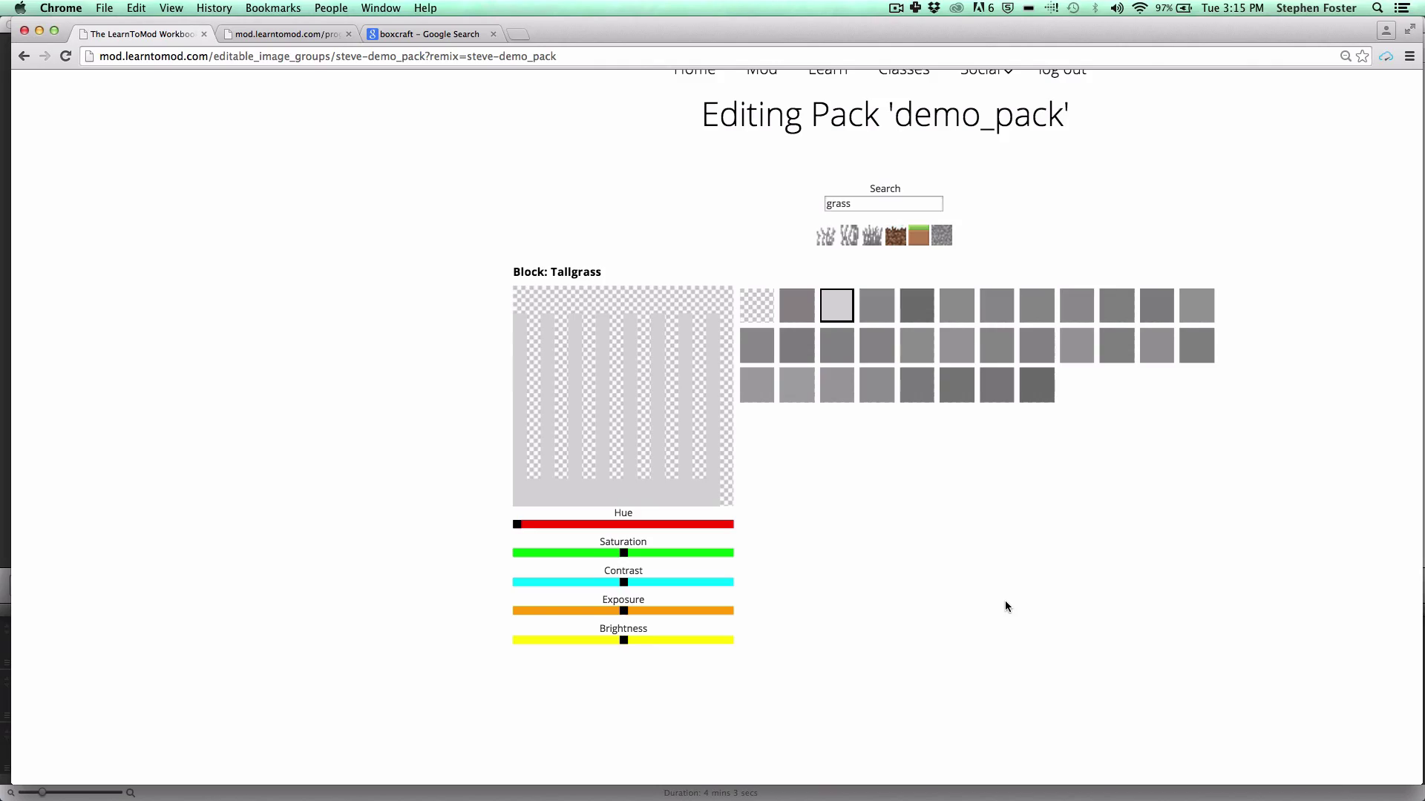
Step: Switch to Minecraft, resume the game, refresh the textures with the held book, and walk around to examine the light tall grass
key(ctrl+Up)
click(1195, 220)
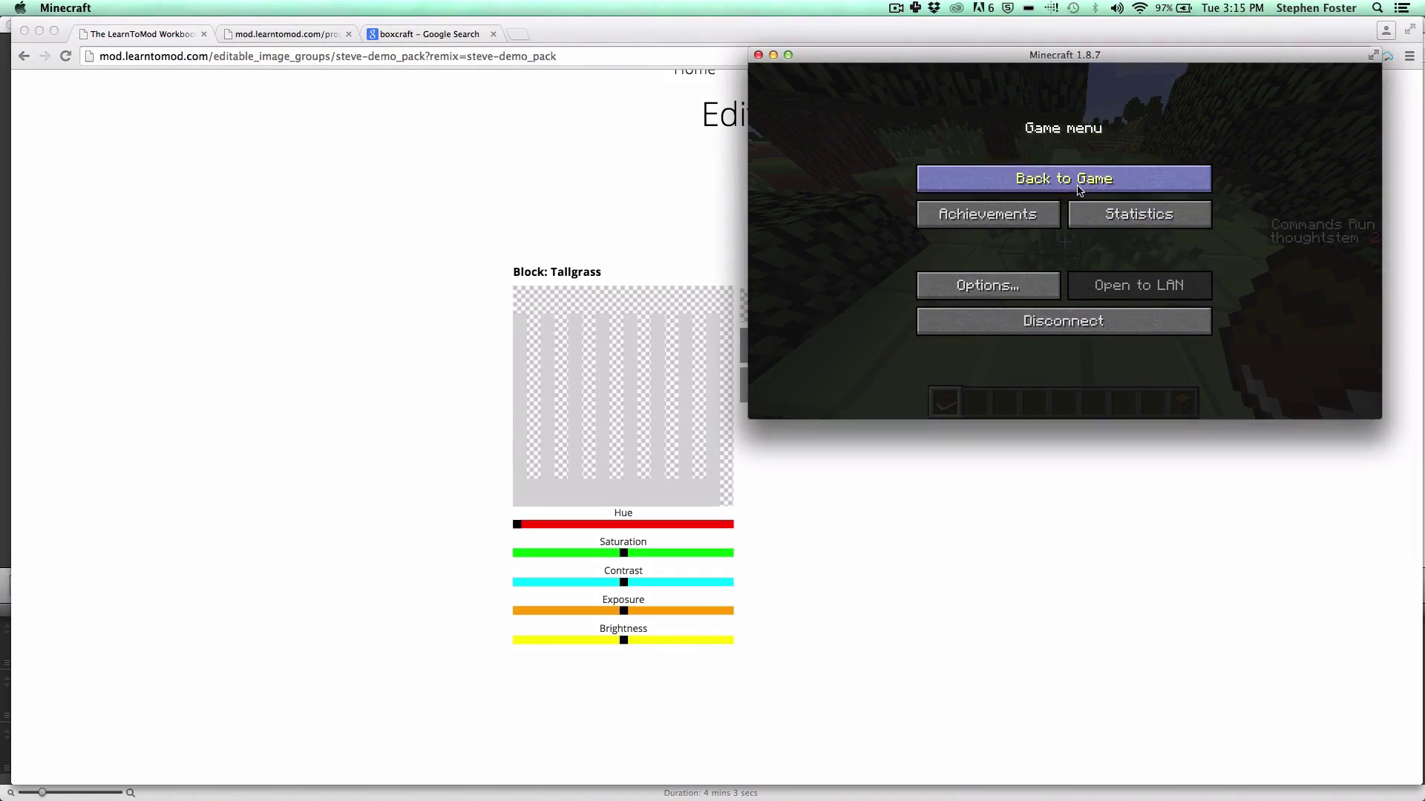
click(1064, 179)
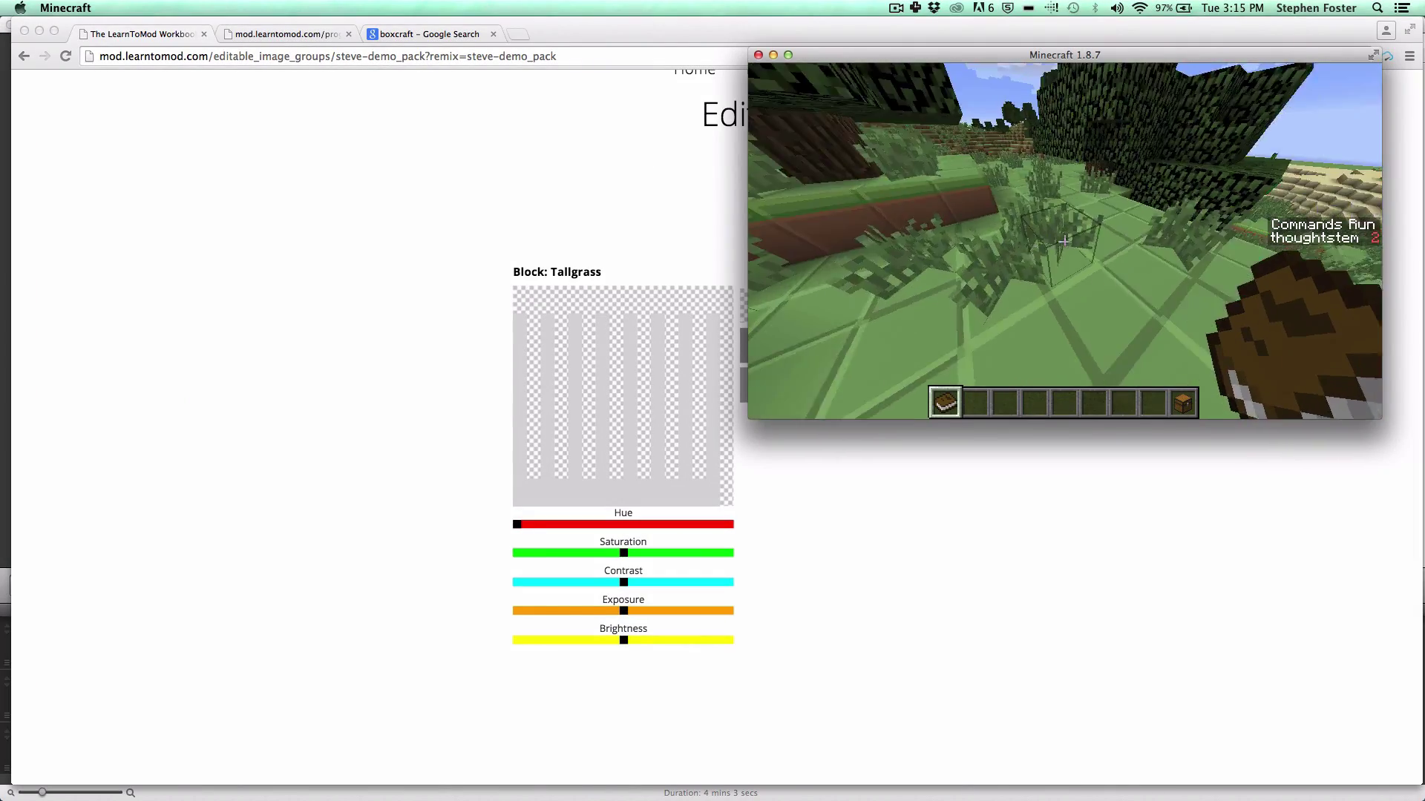
click(1065, 242)
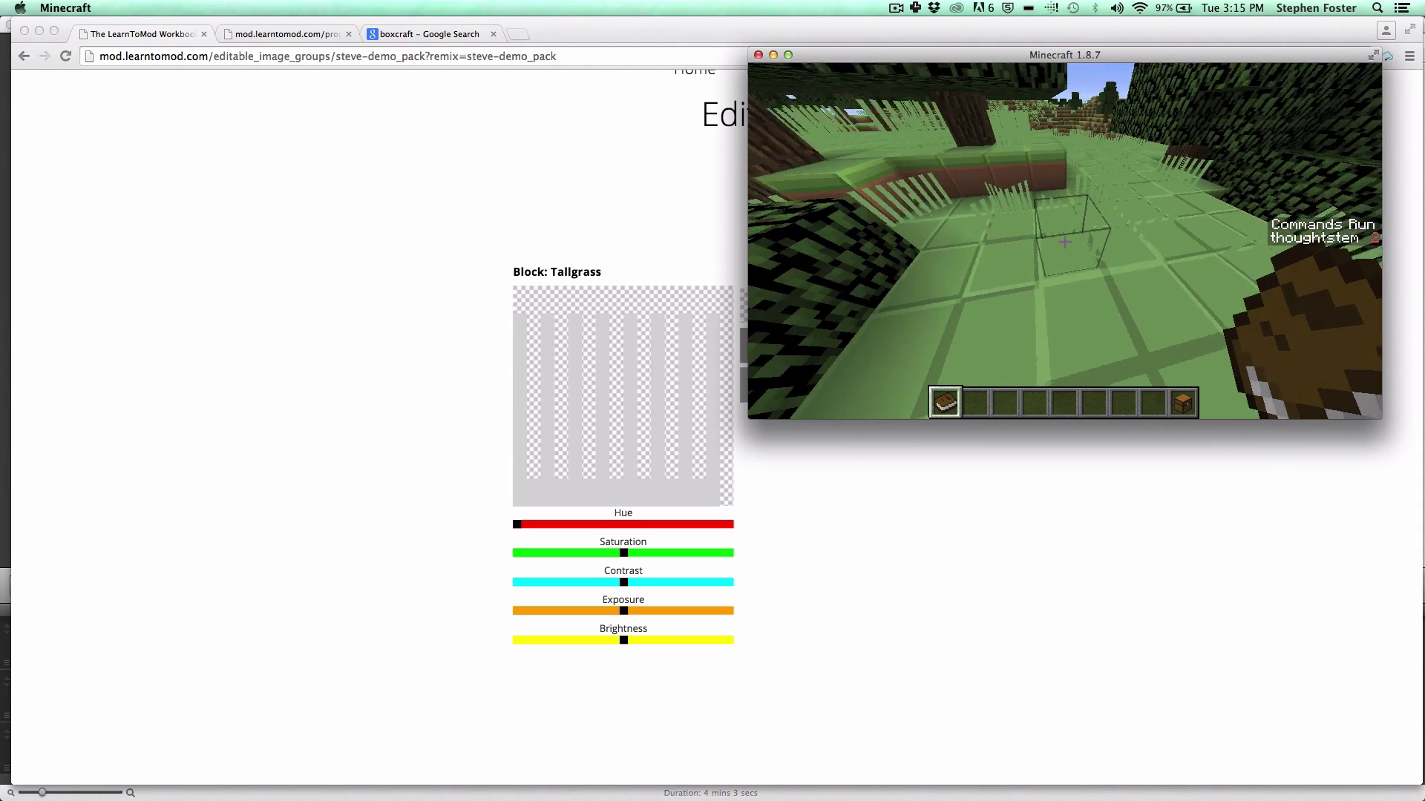
key(e)
key(e)
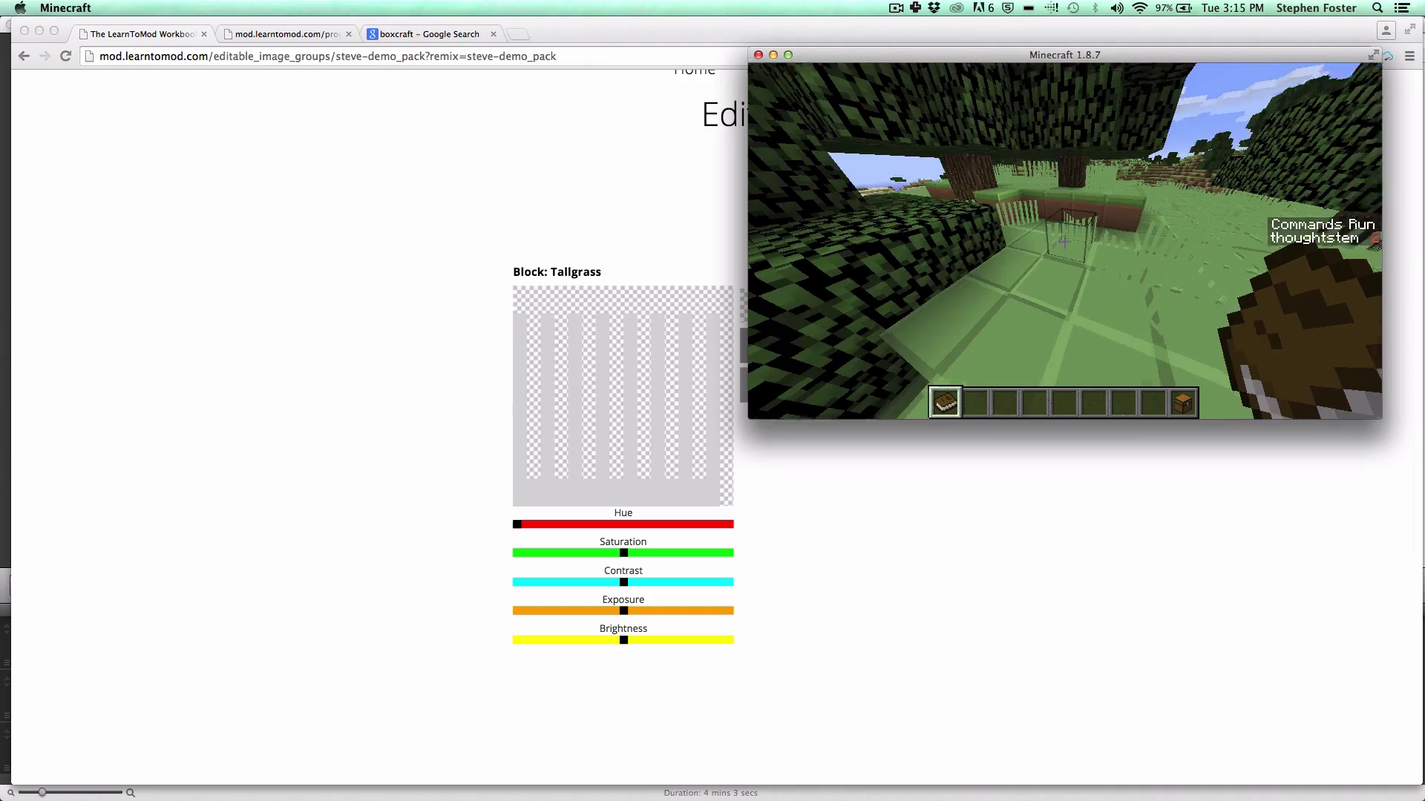
key(w)
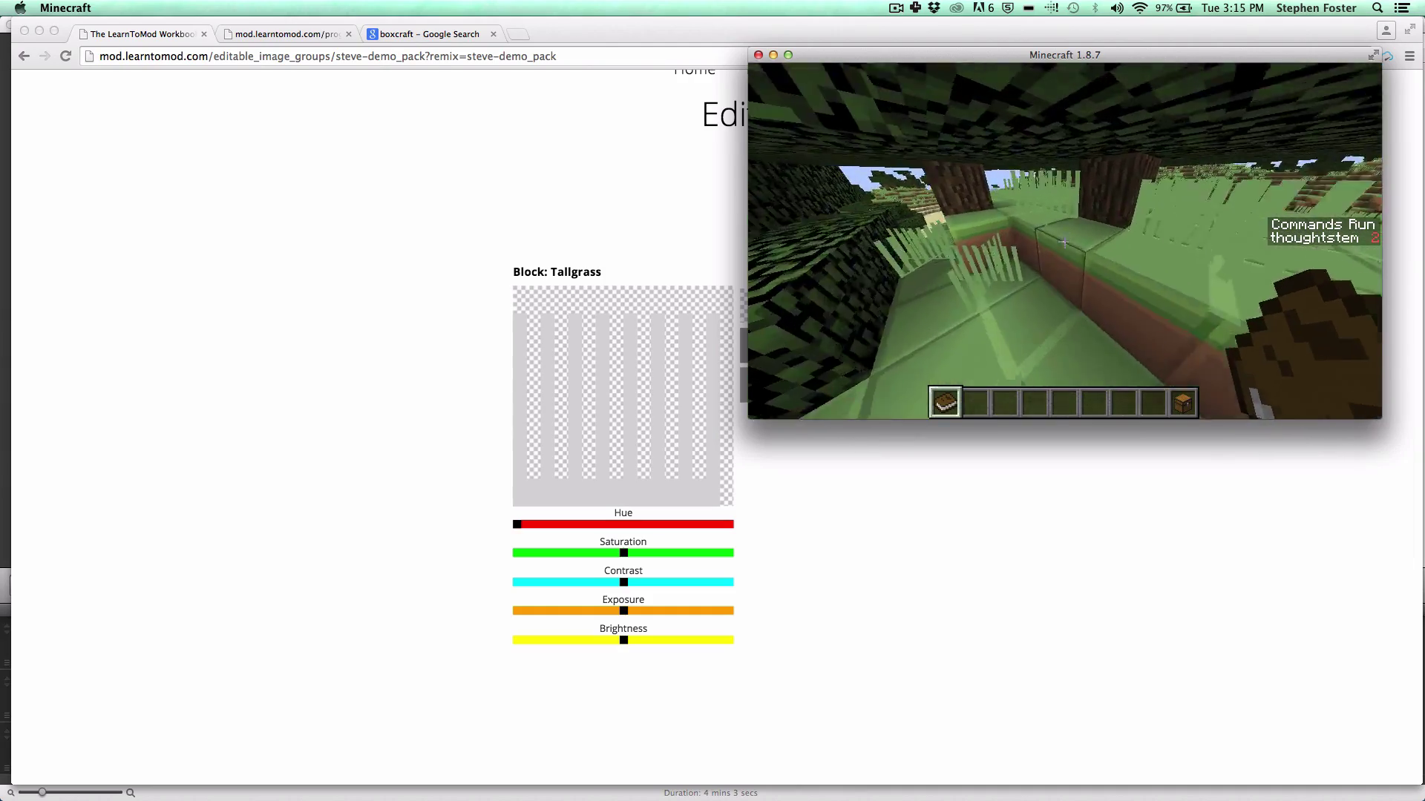
key(w)
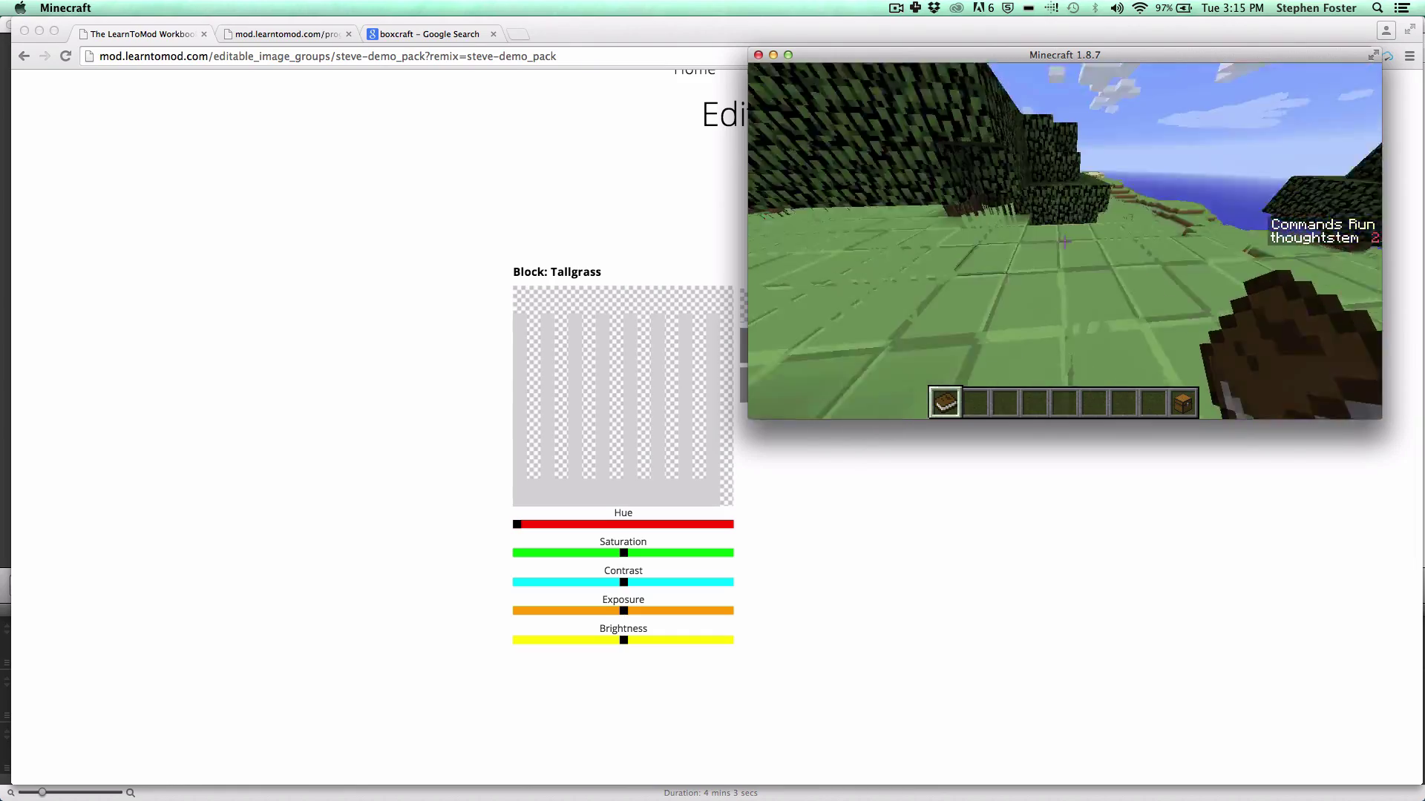
key(w)
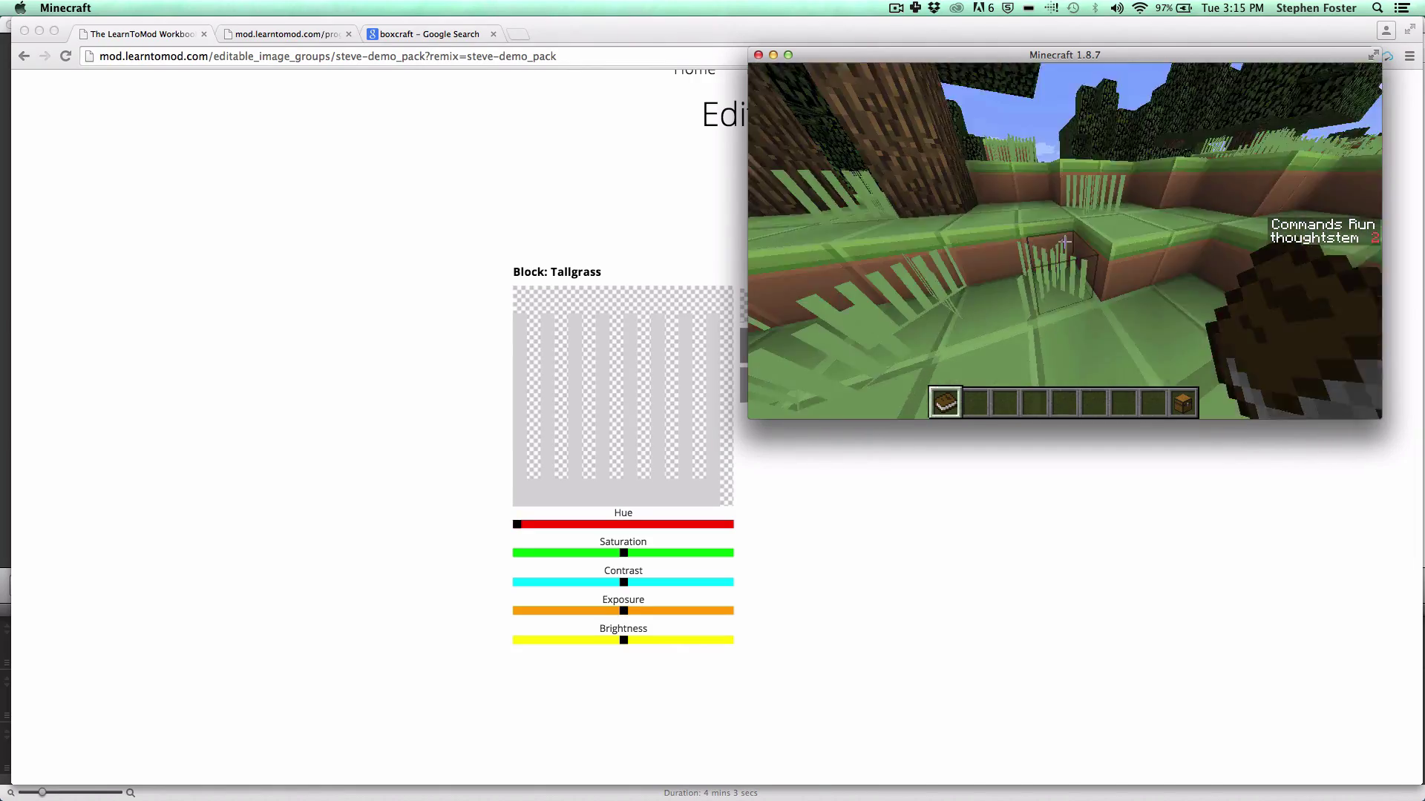
key(w)
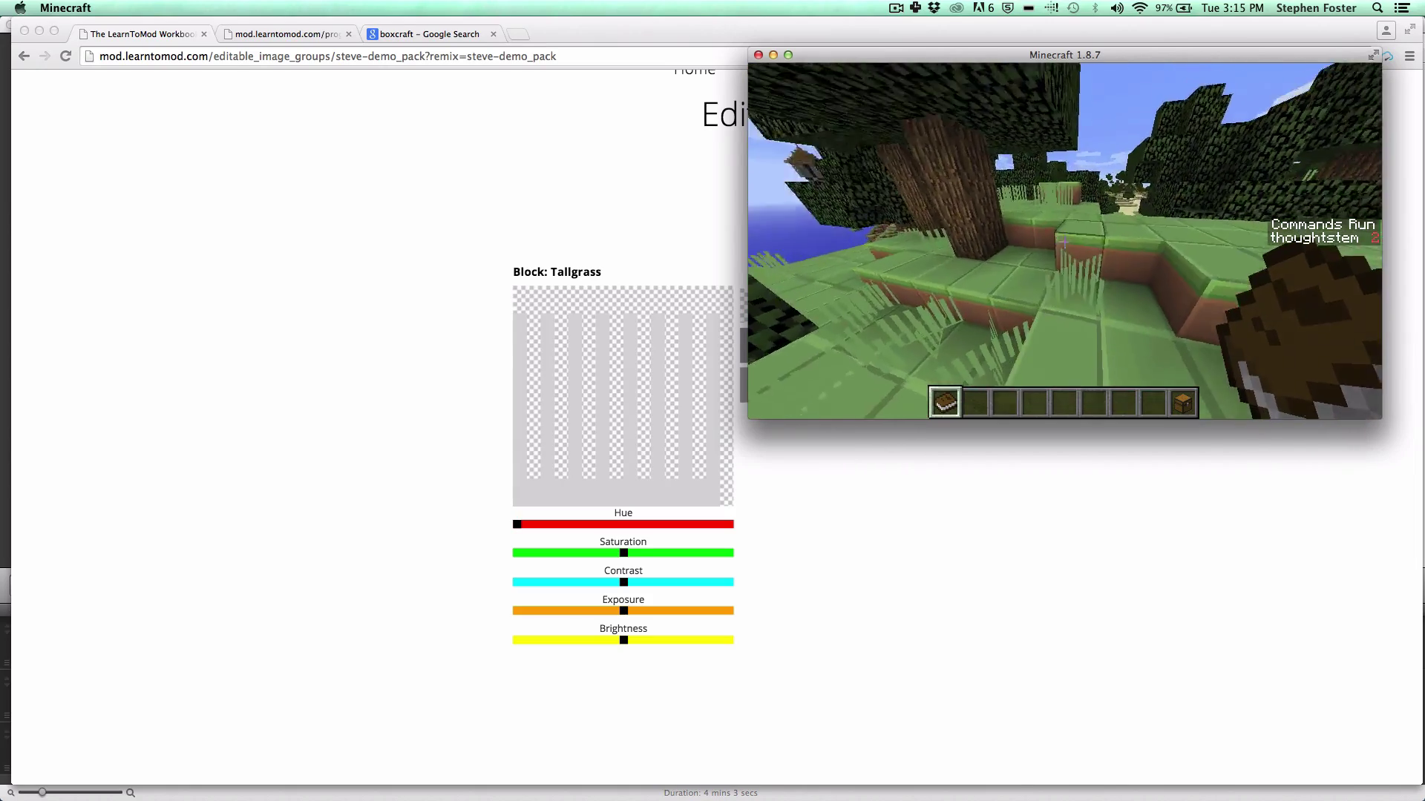
key(s)
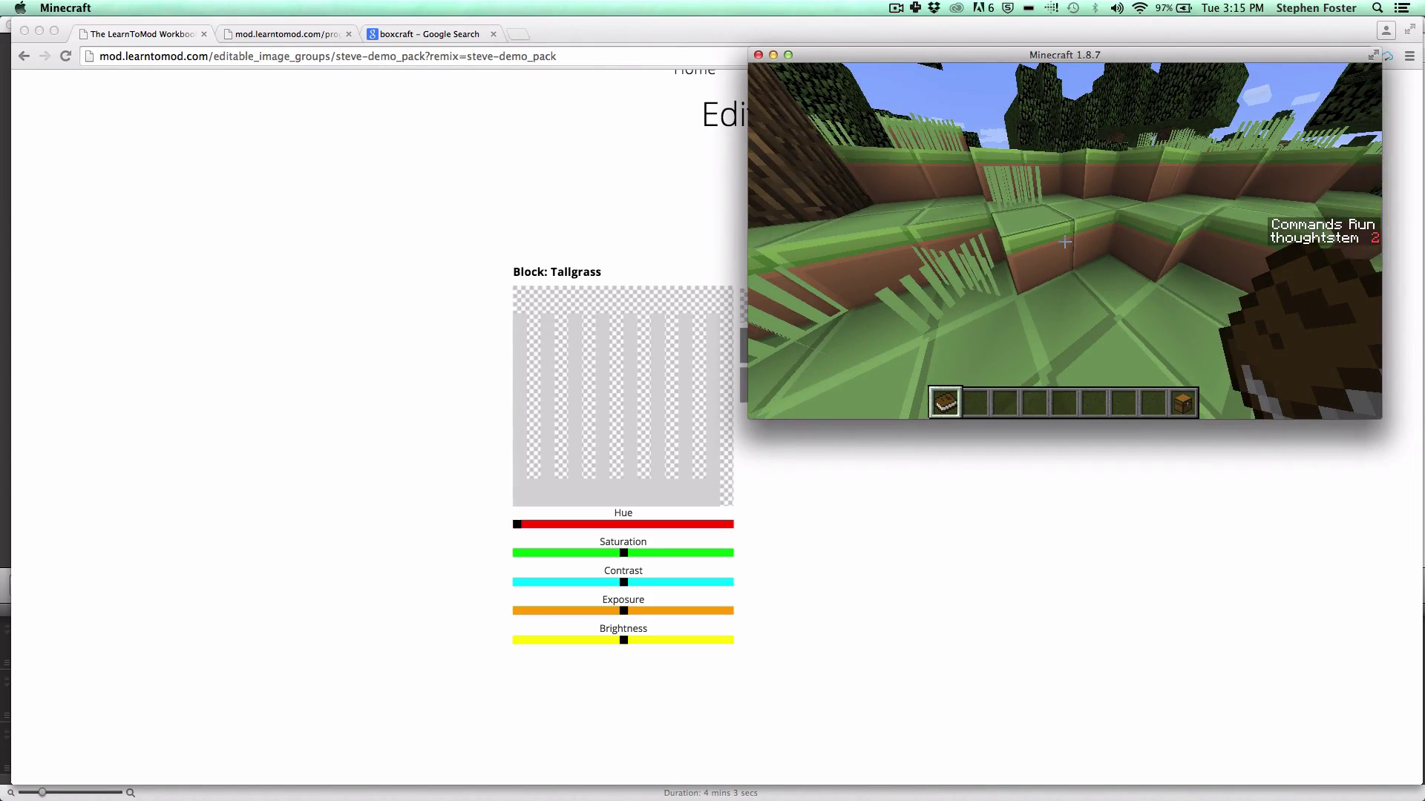
key(Escape)
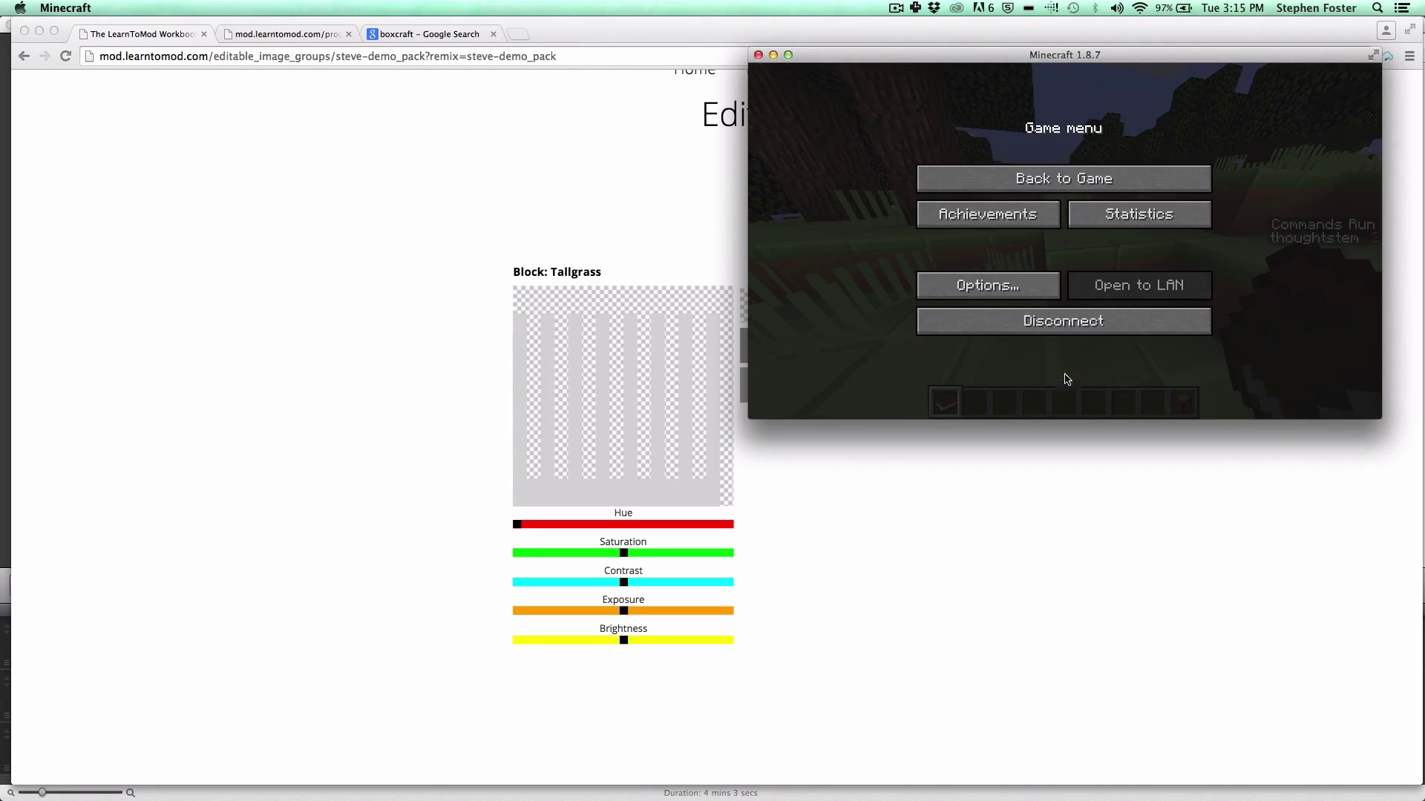
Step: Back in the Chrome texture editor, lower the Tallgrass brightness to an even dark grey and sample that grey into the third palette colour
key(super+Tab)
key(ctrl+Up)
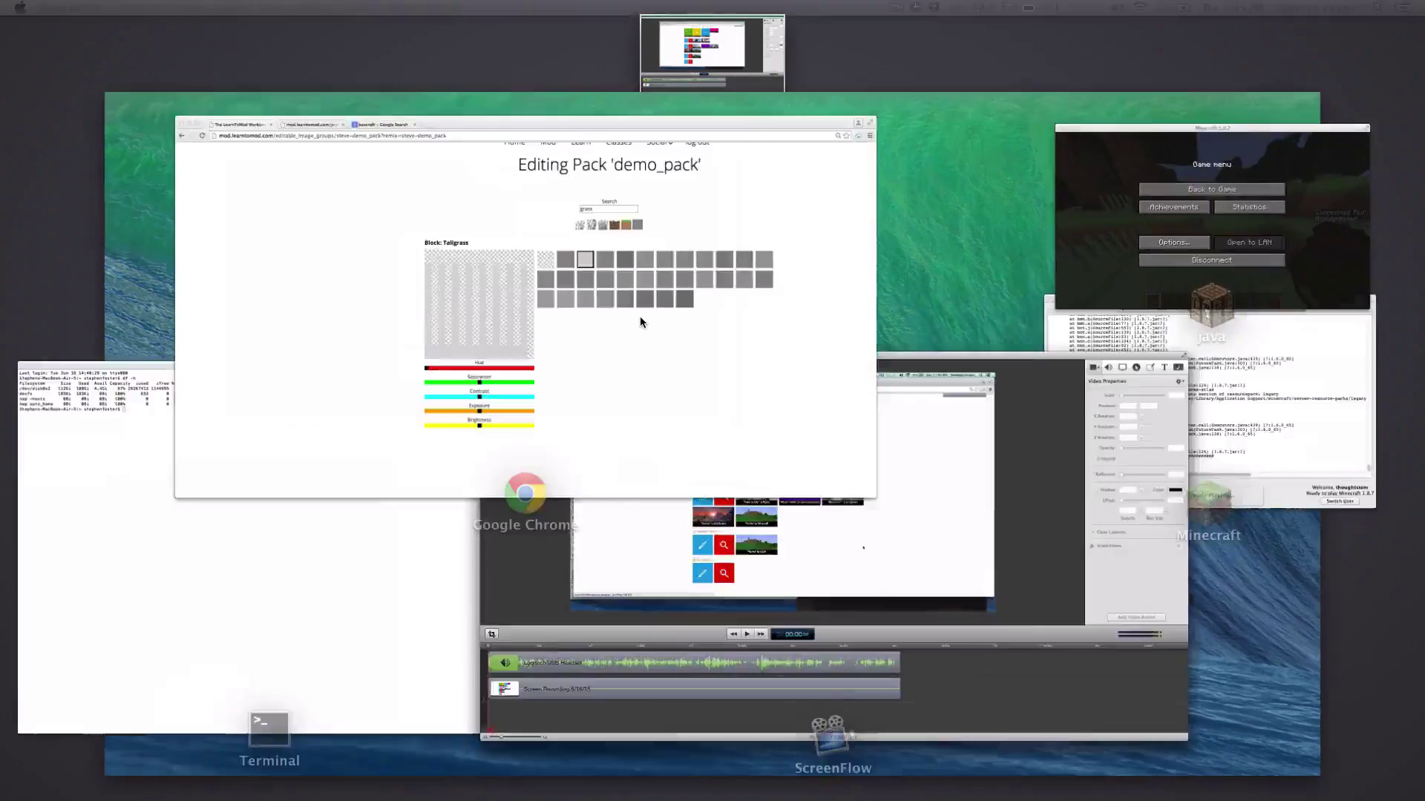
click(640, 316)
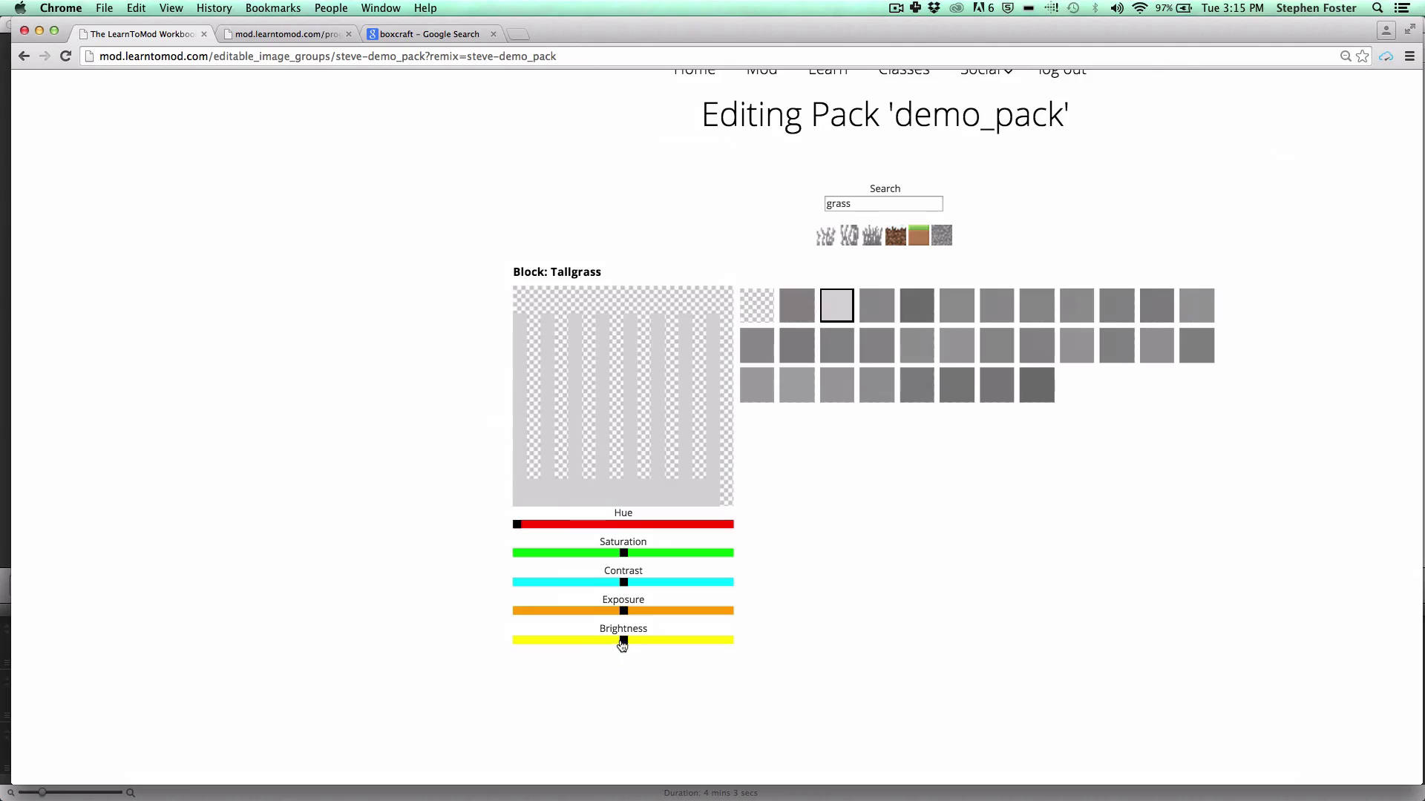
drag(624, 640, 597, 645)
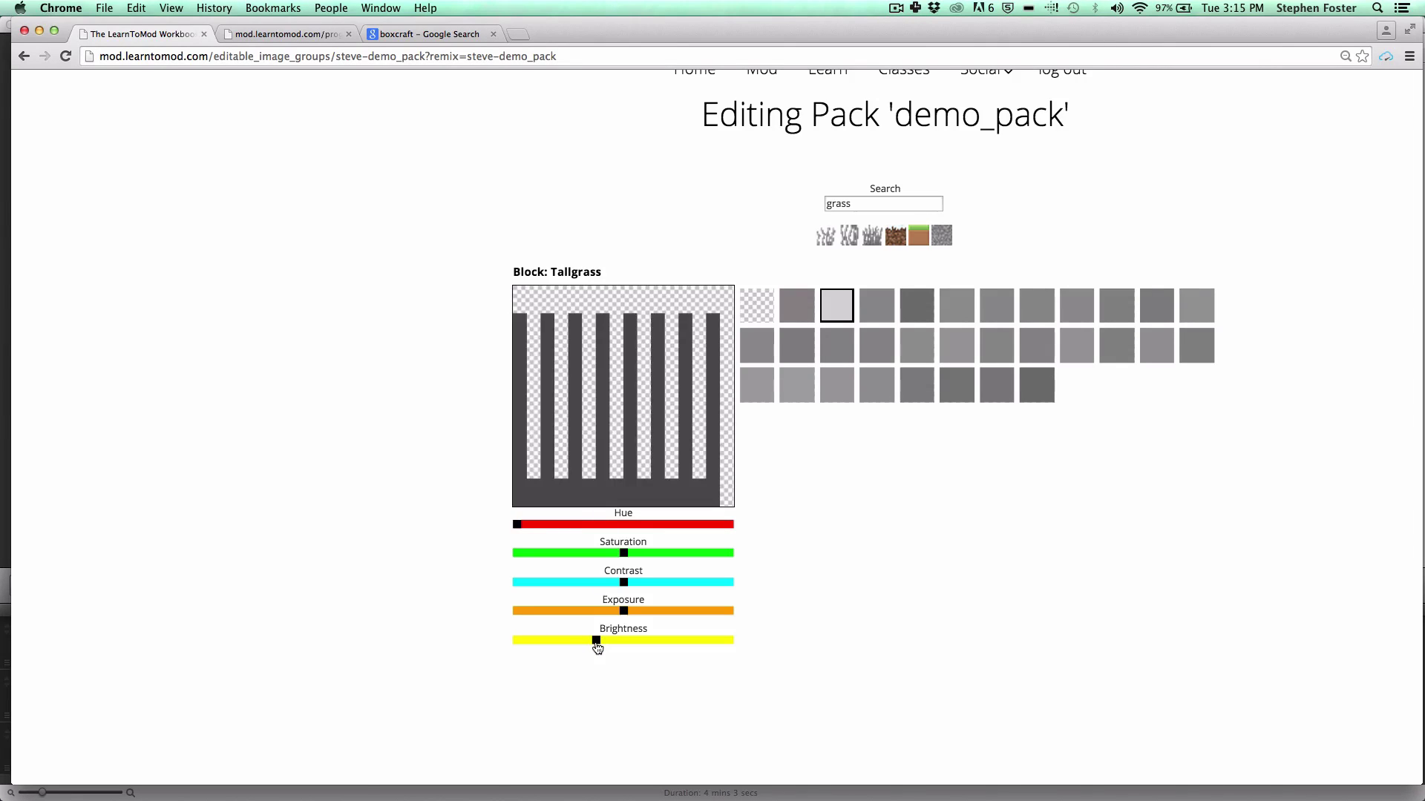
click(672, 480)
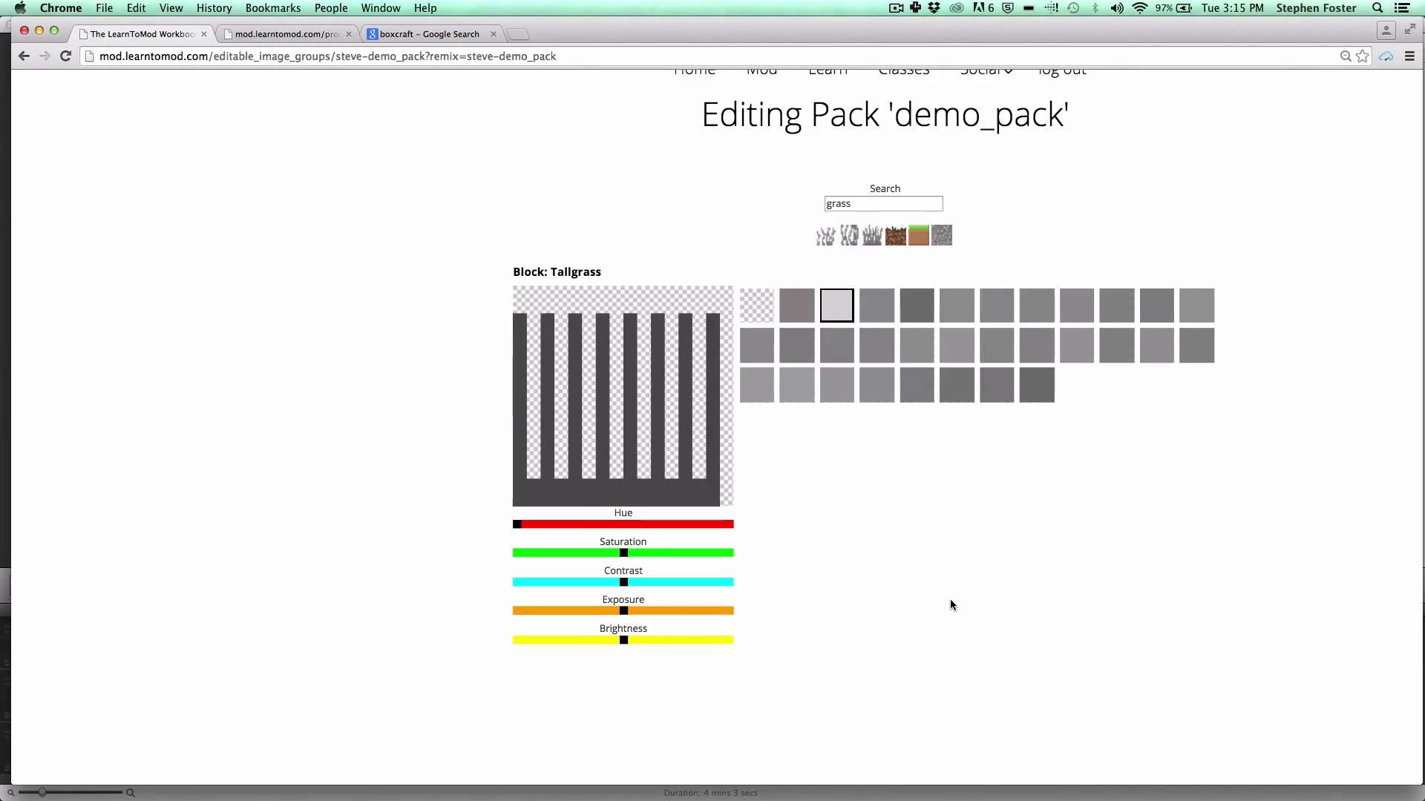
key(ctrl+Up)
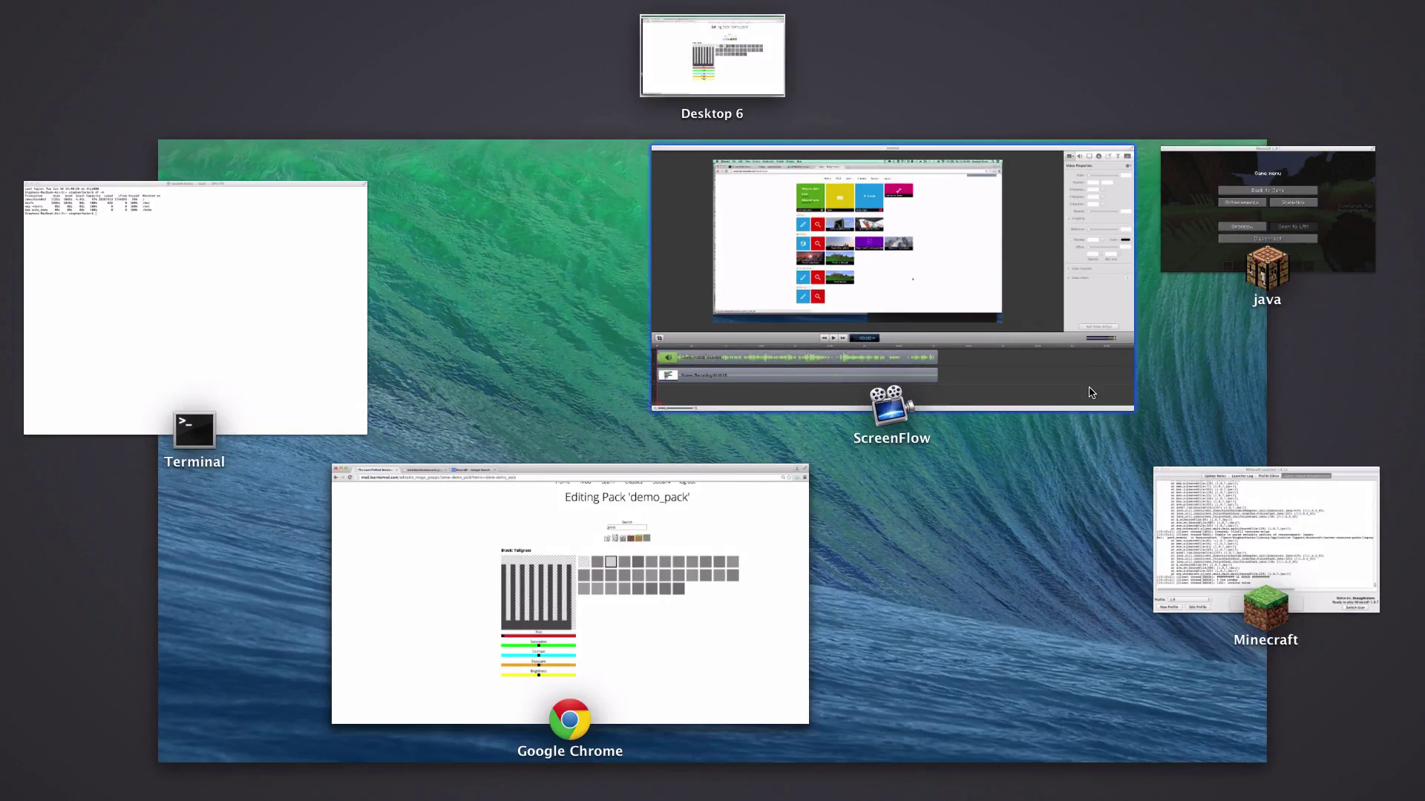
click(656, 684)
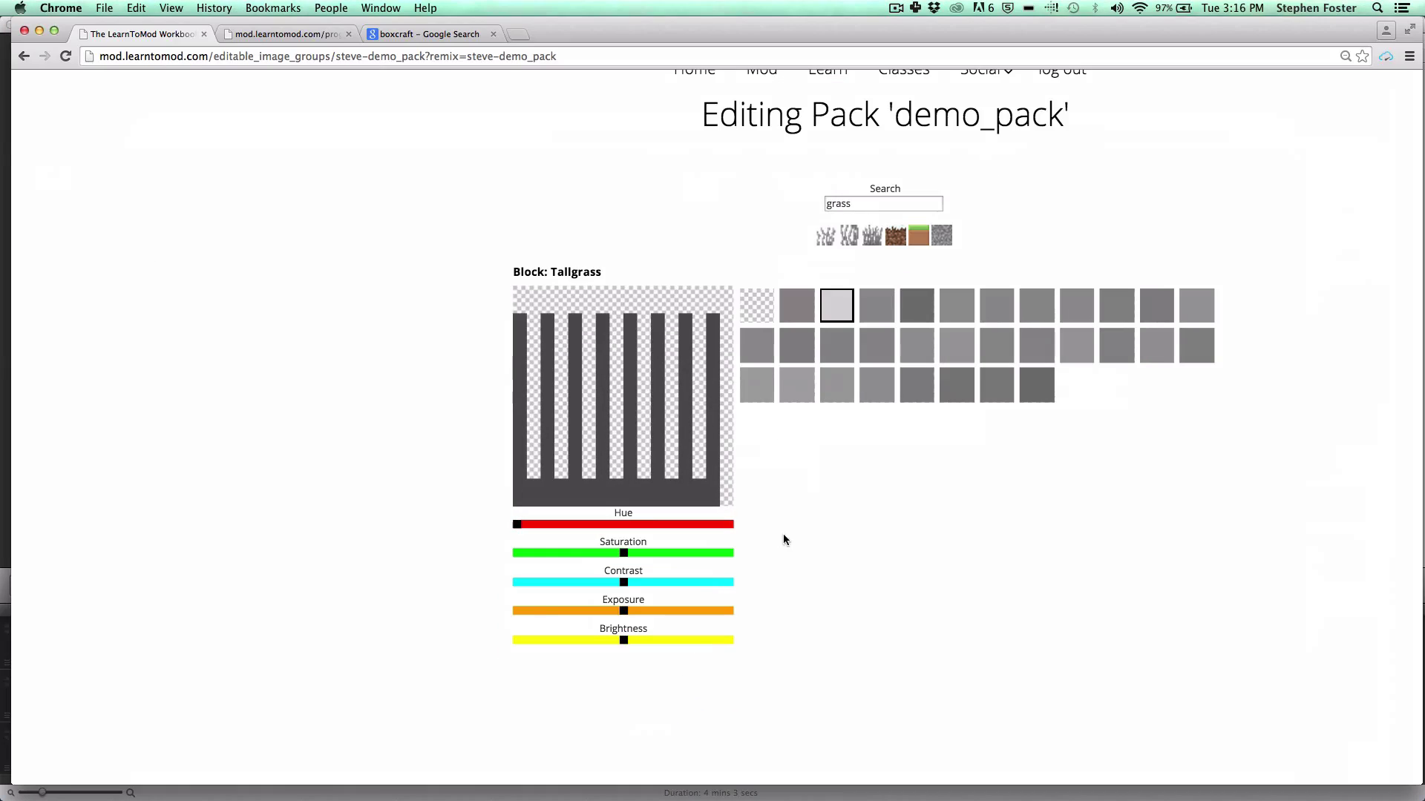
click(838, 312)
click(702, 491)
Step: Return to Minecraft, refresh the textures with the held book, and examine the darkened tall grass up close
key(ctrl+Up)
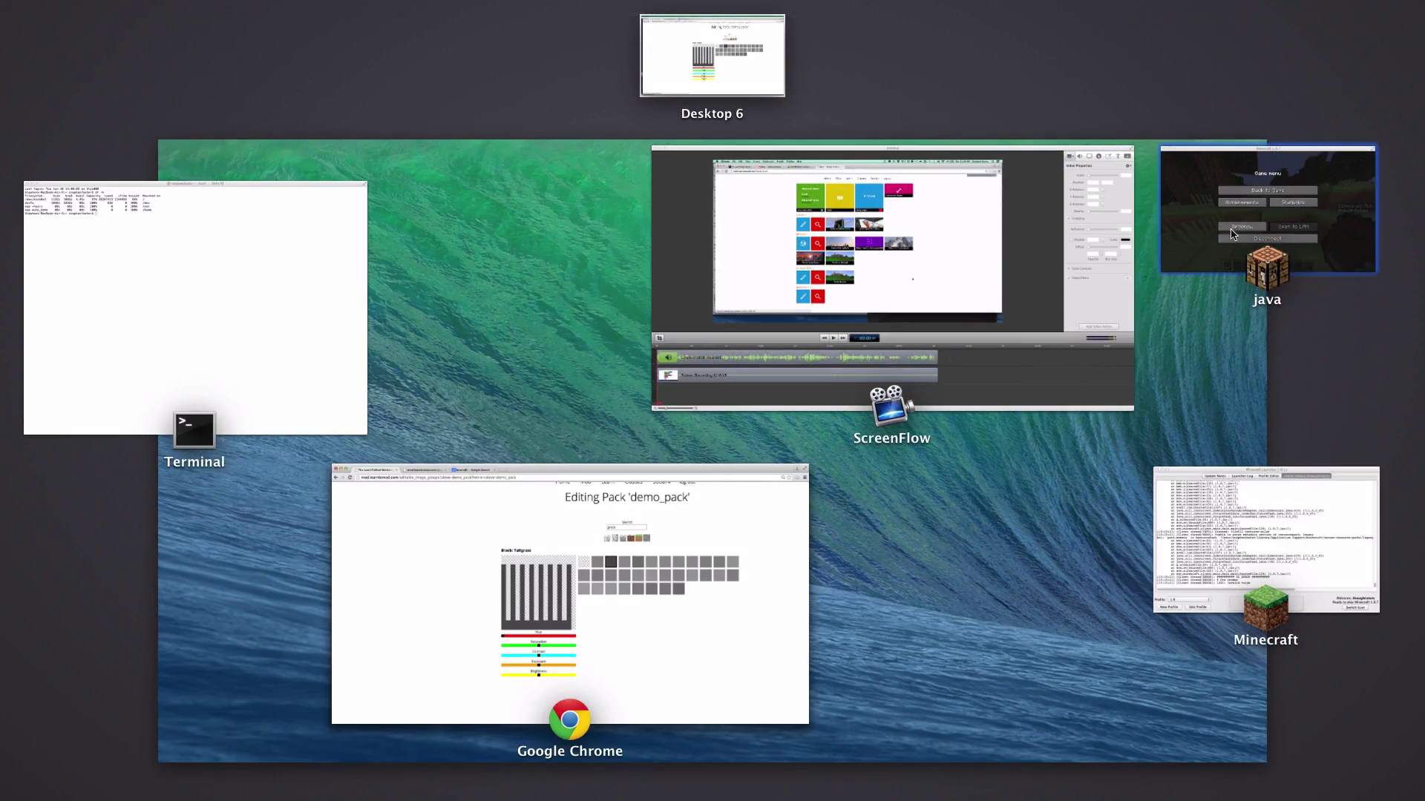
click(1266, 208)
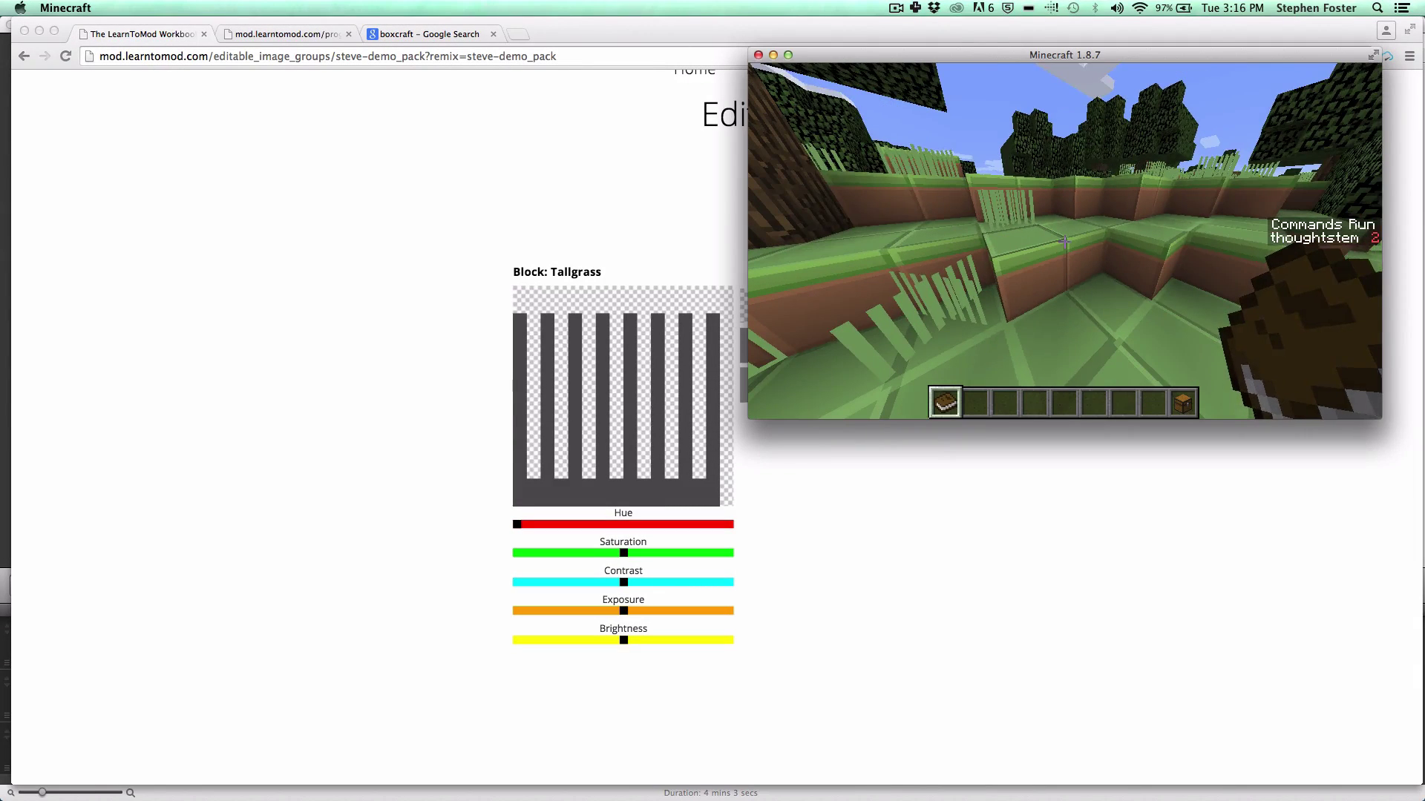
click(1064, 242)
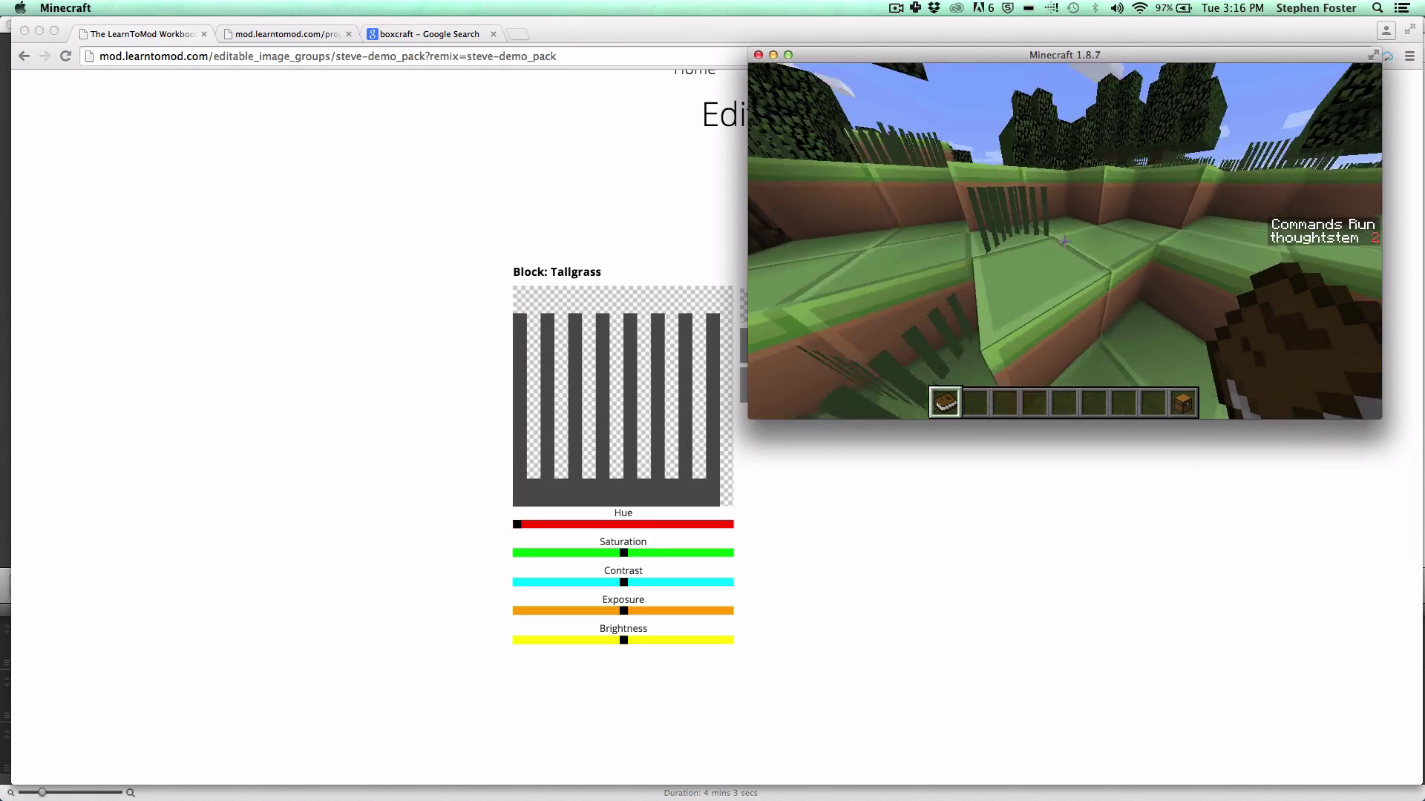
key(w)
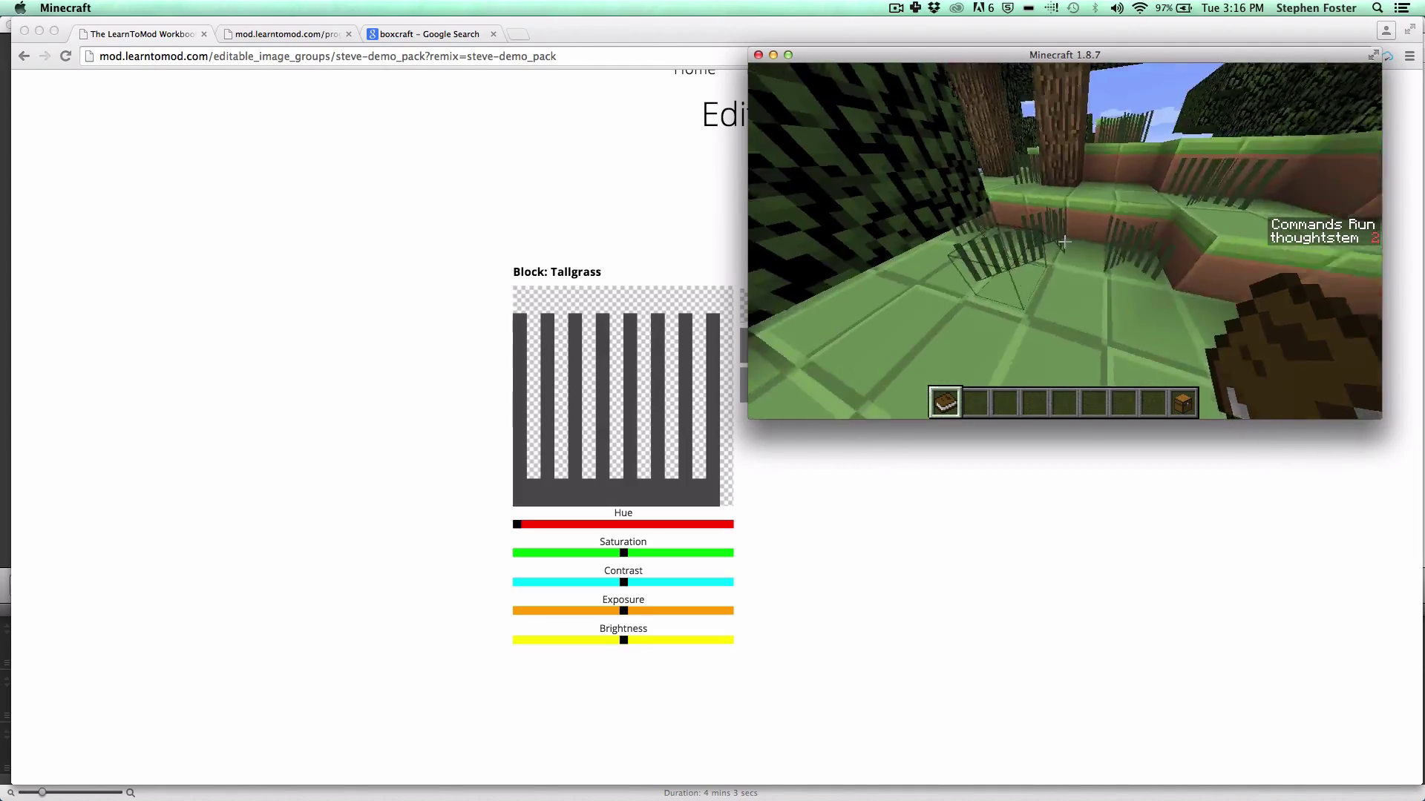
key(w)
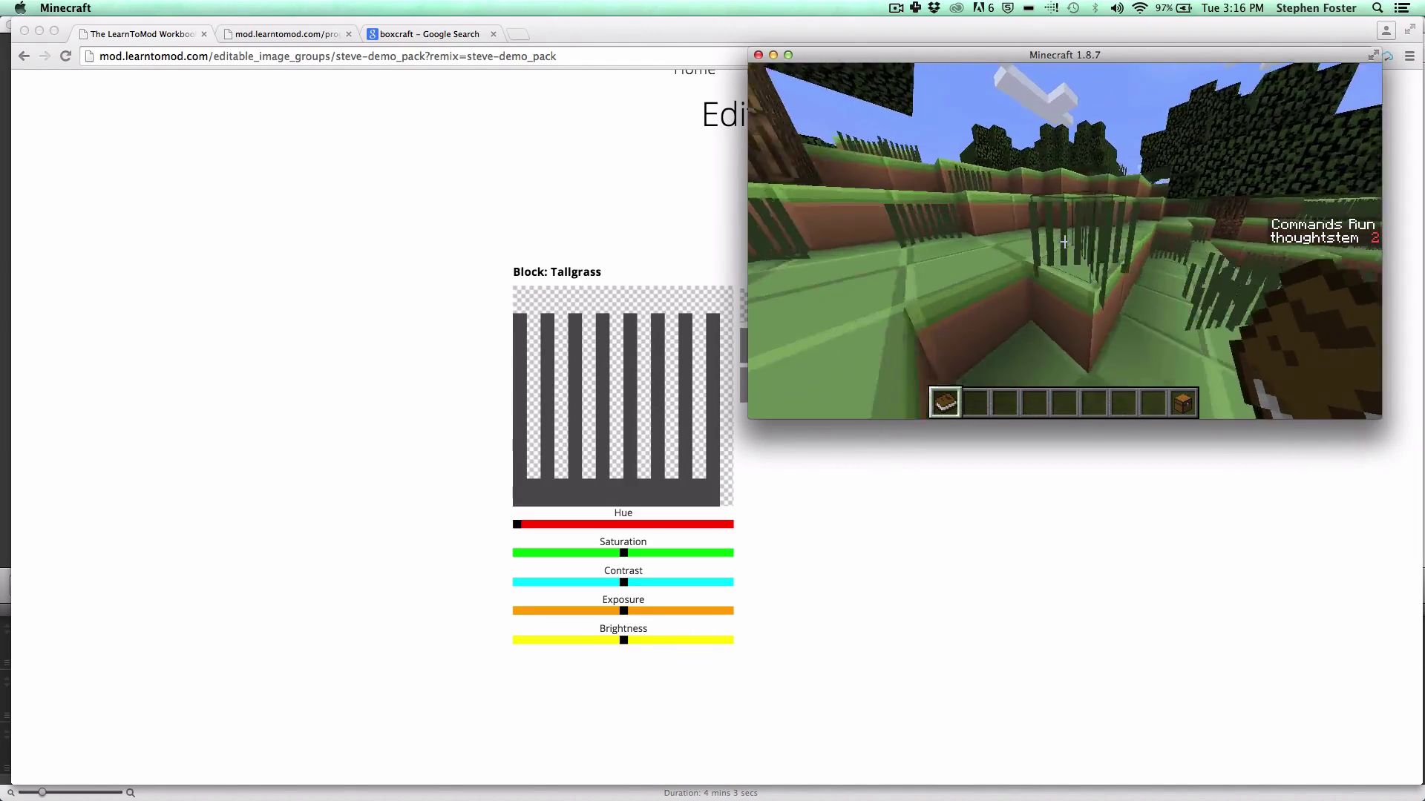
key(w)
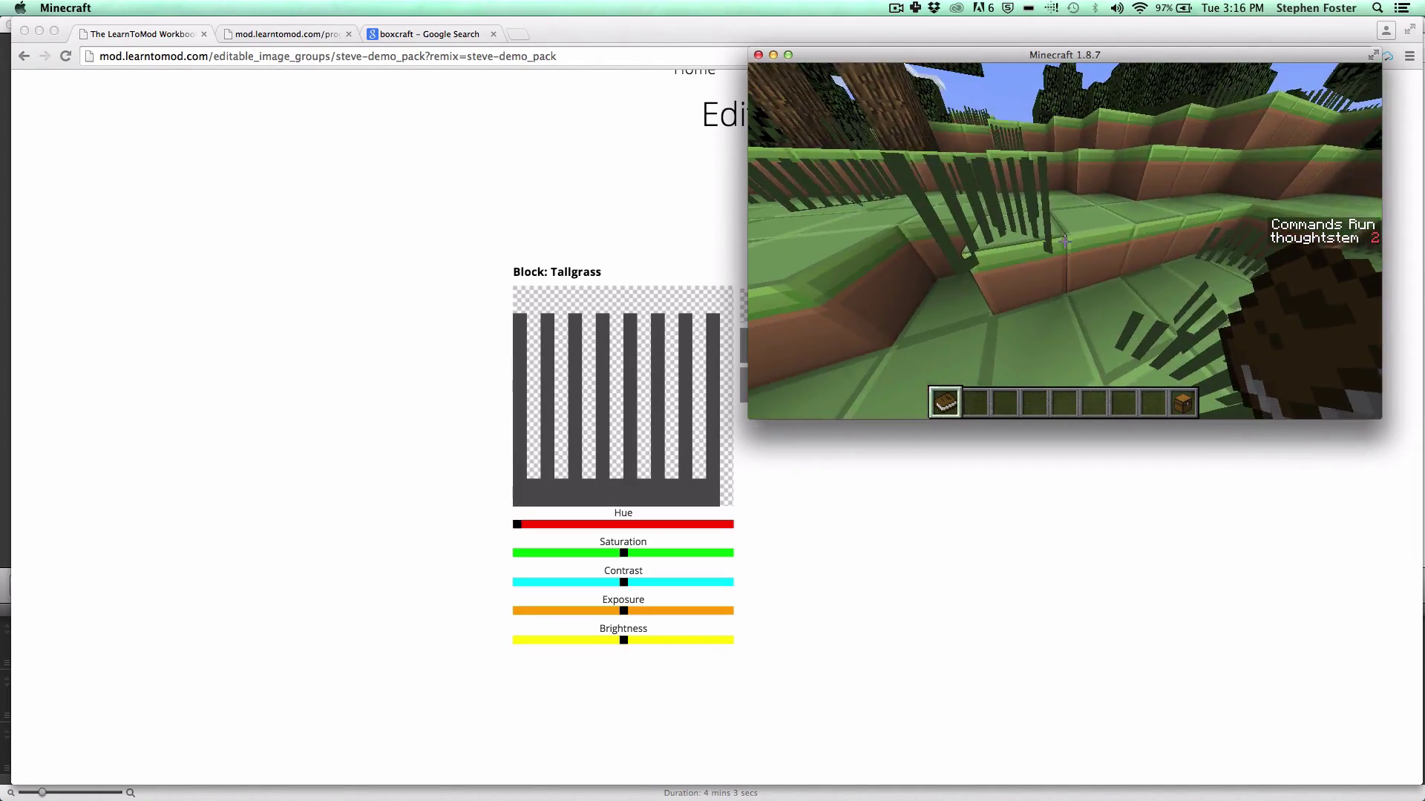
key(w)
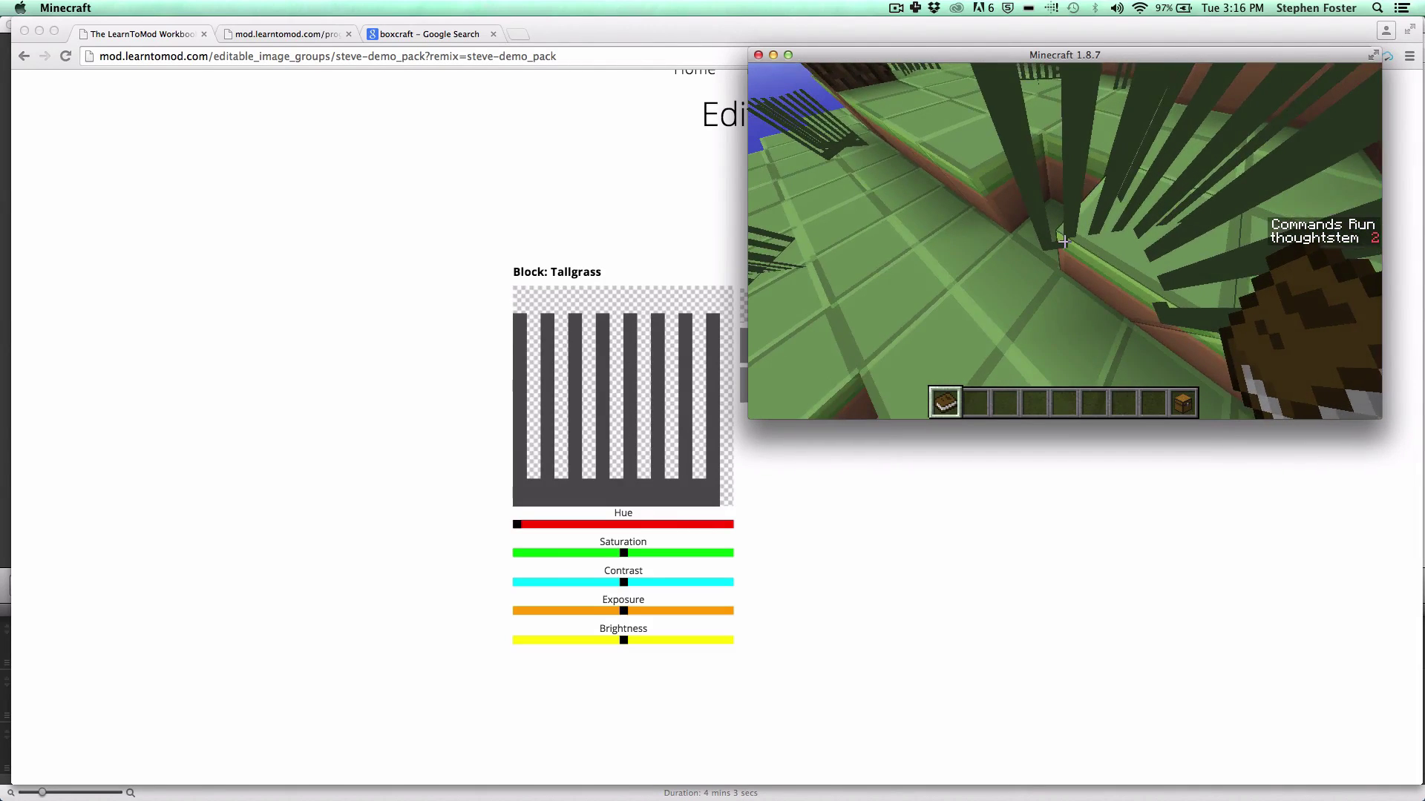
key(Escape)
Step: In the Chrome texture editor, erase the leftmost Tallgrass blade and the base below it and its adjoining gap with the transparent first palette colour
click(466, 486)
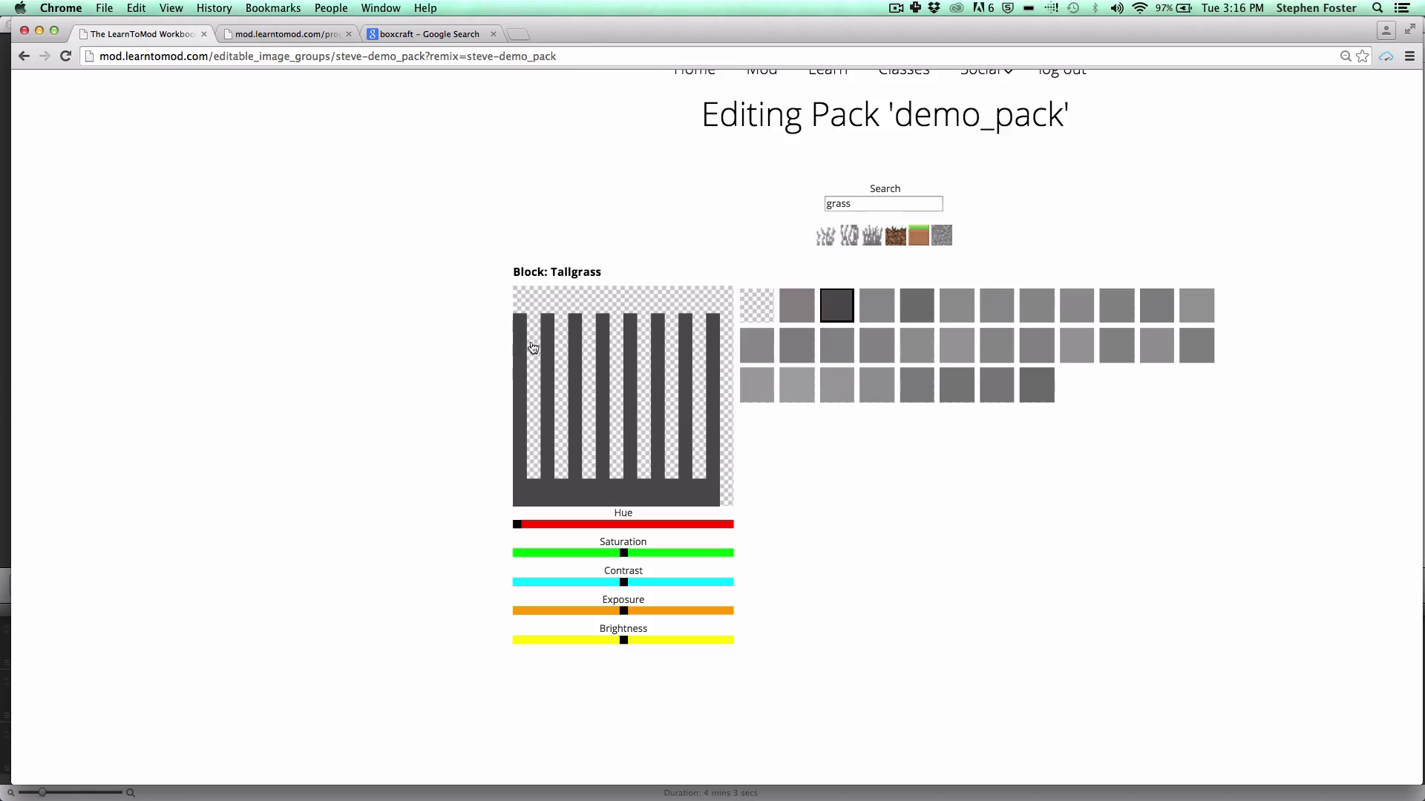
click(755, 304)
click(754, 305)
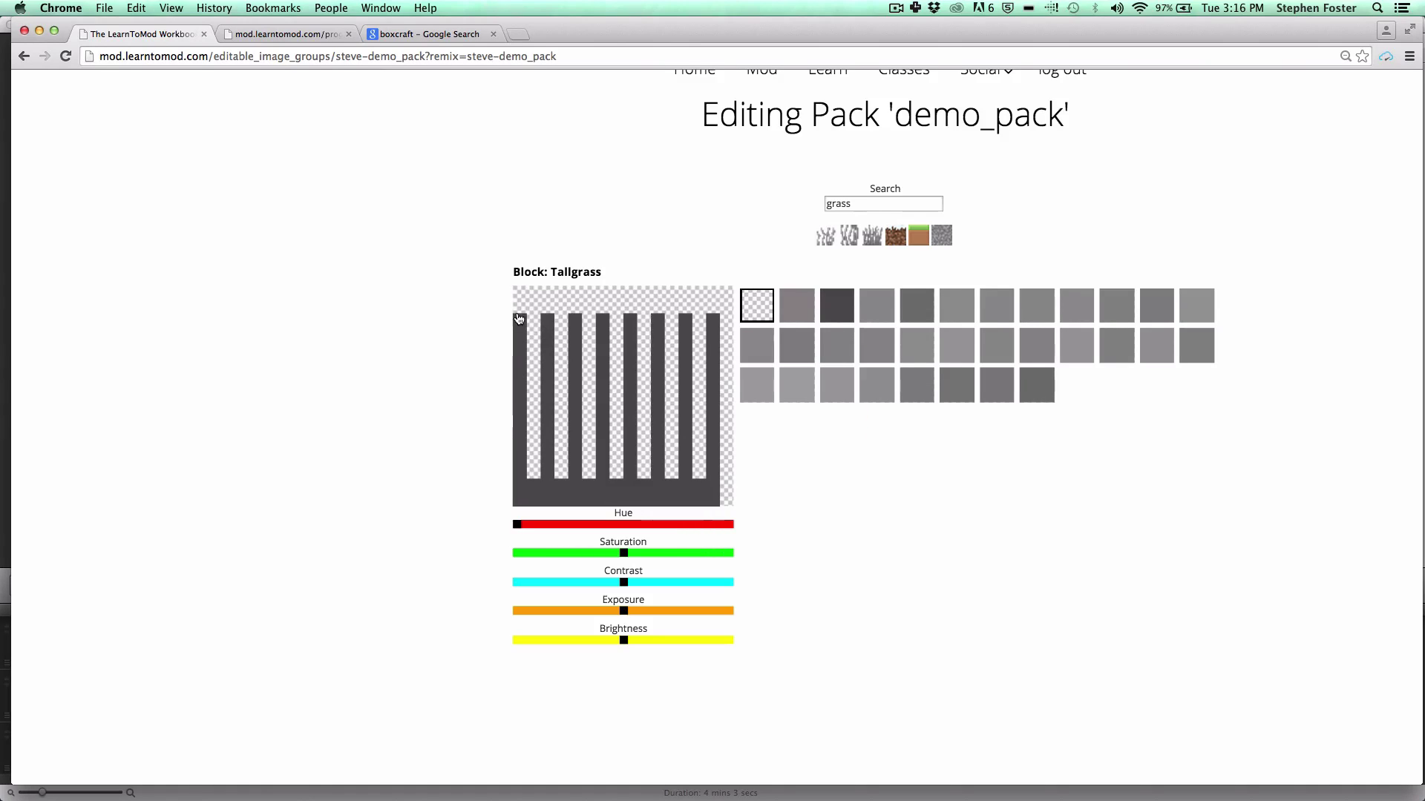
drag(520, 319, 518, 511)
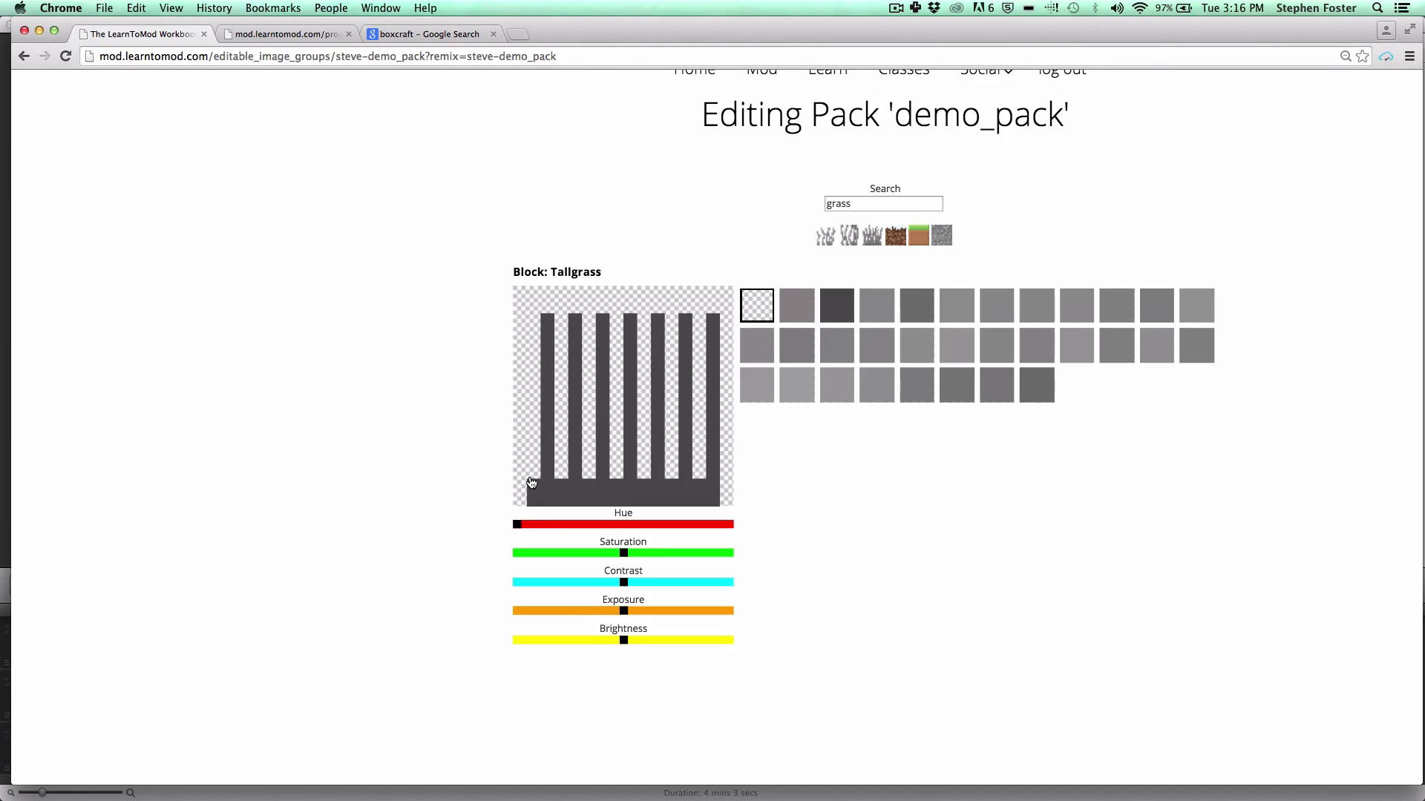
drag(531, 483, 532, 502)
Step: Switch to Minecraft, resume the game, refresh the textures with the held book, and inspect the narrowed tall grass across the terrain
key(ctrl+Up)
click(747, 591)
key(ctrl+Up)
click(1171, 267)
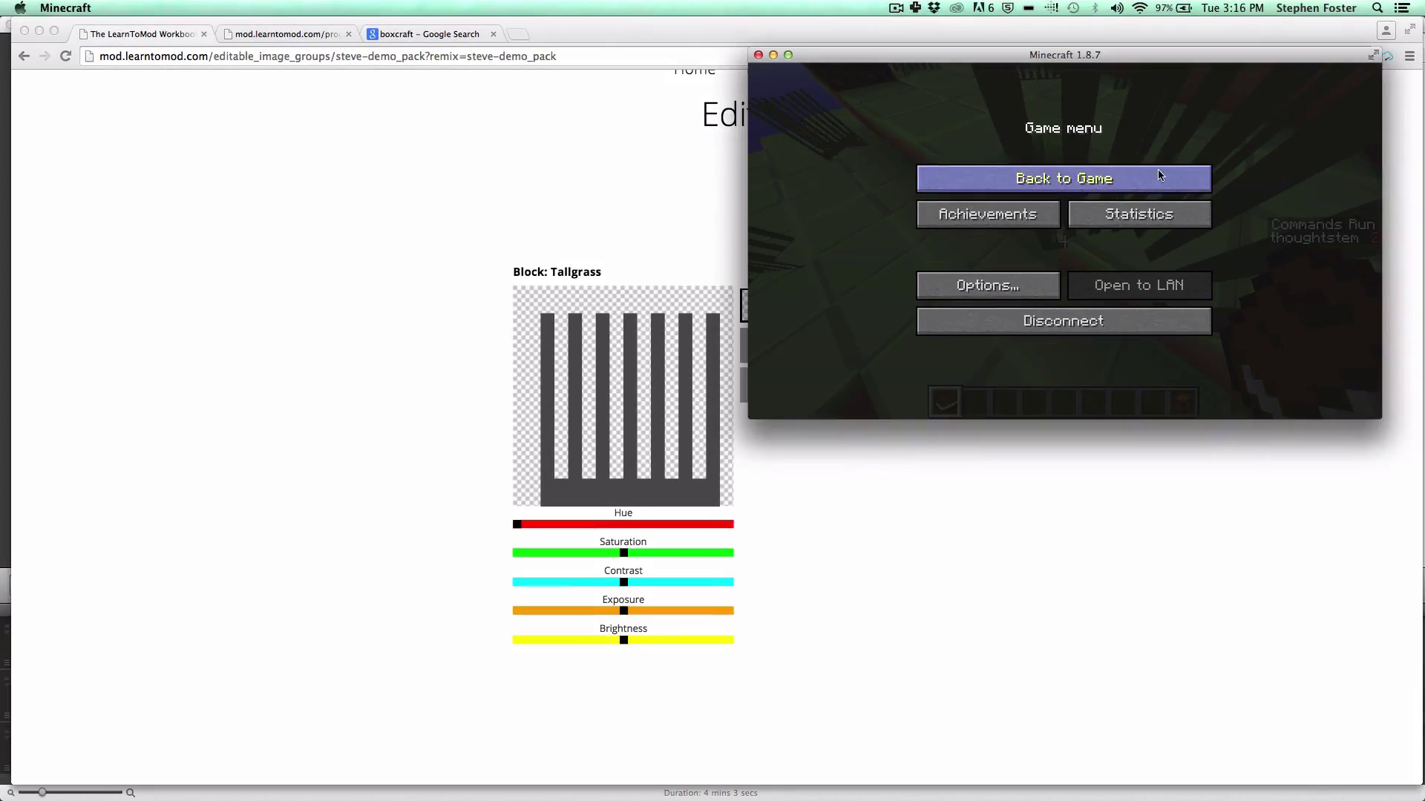
click(1160, 175)
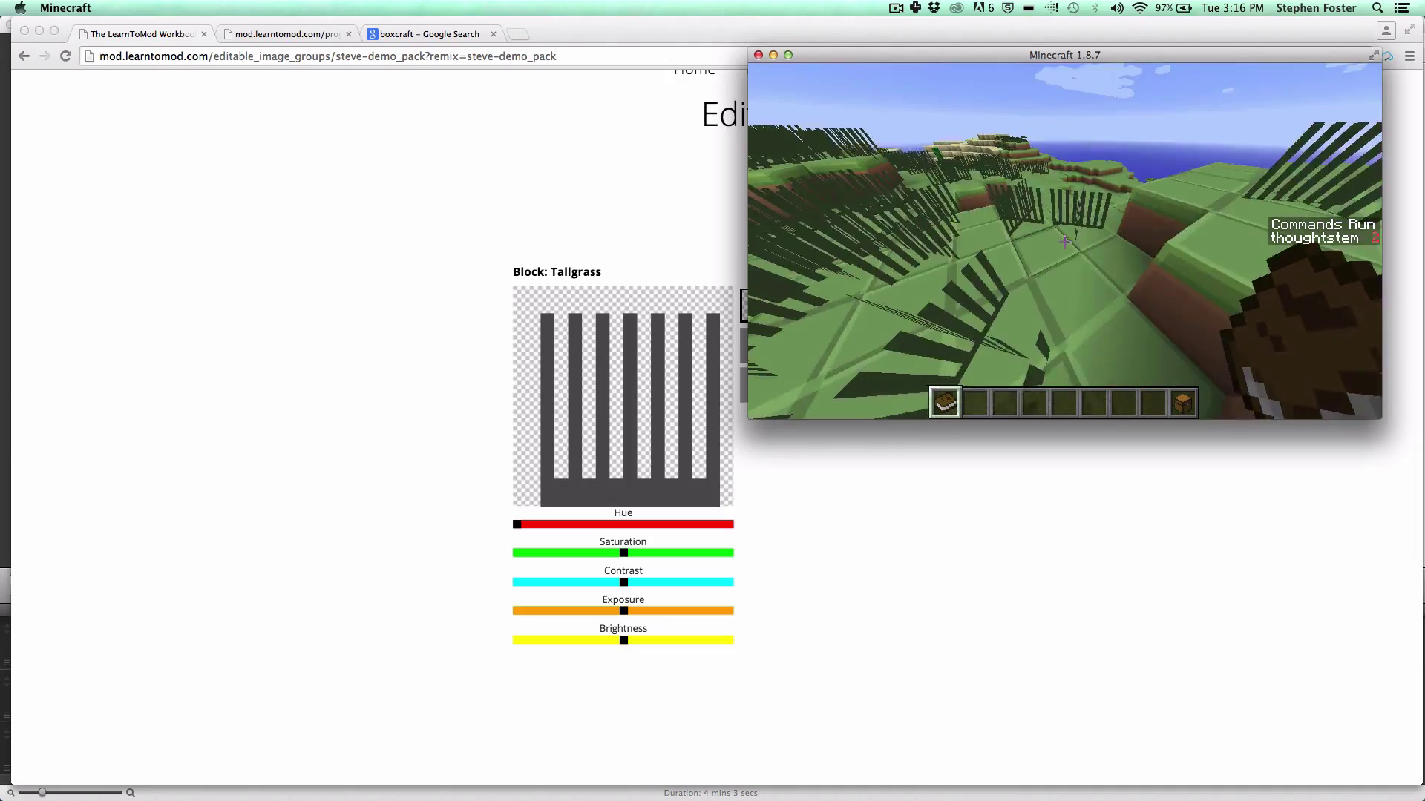
key(w)
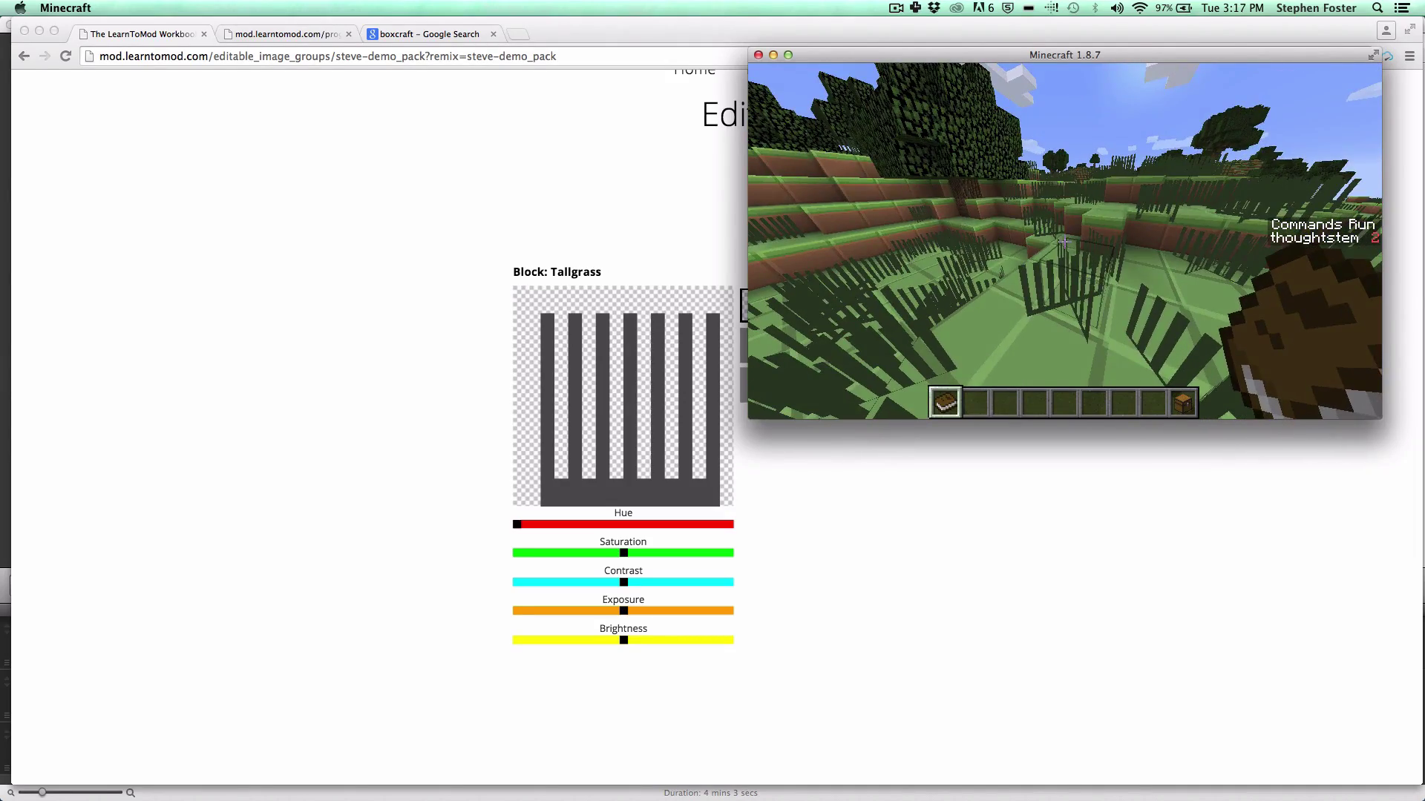
click(1065, 242)
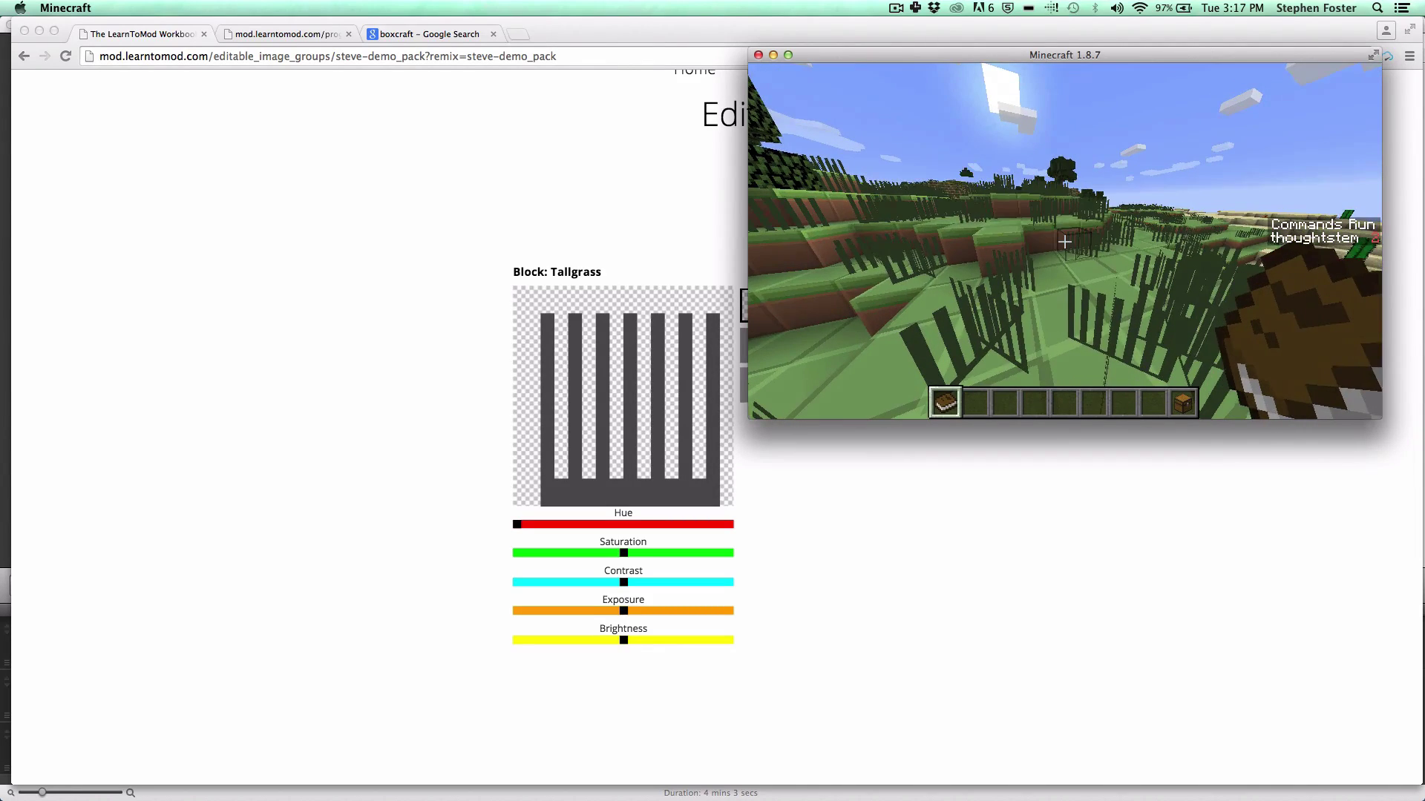
key(w)
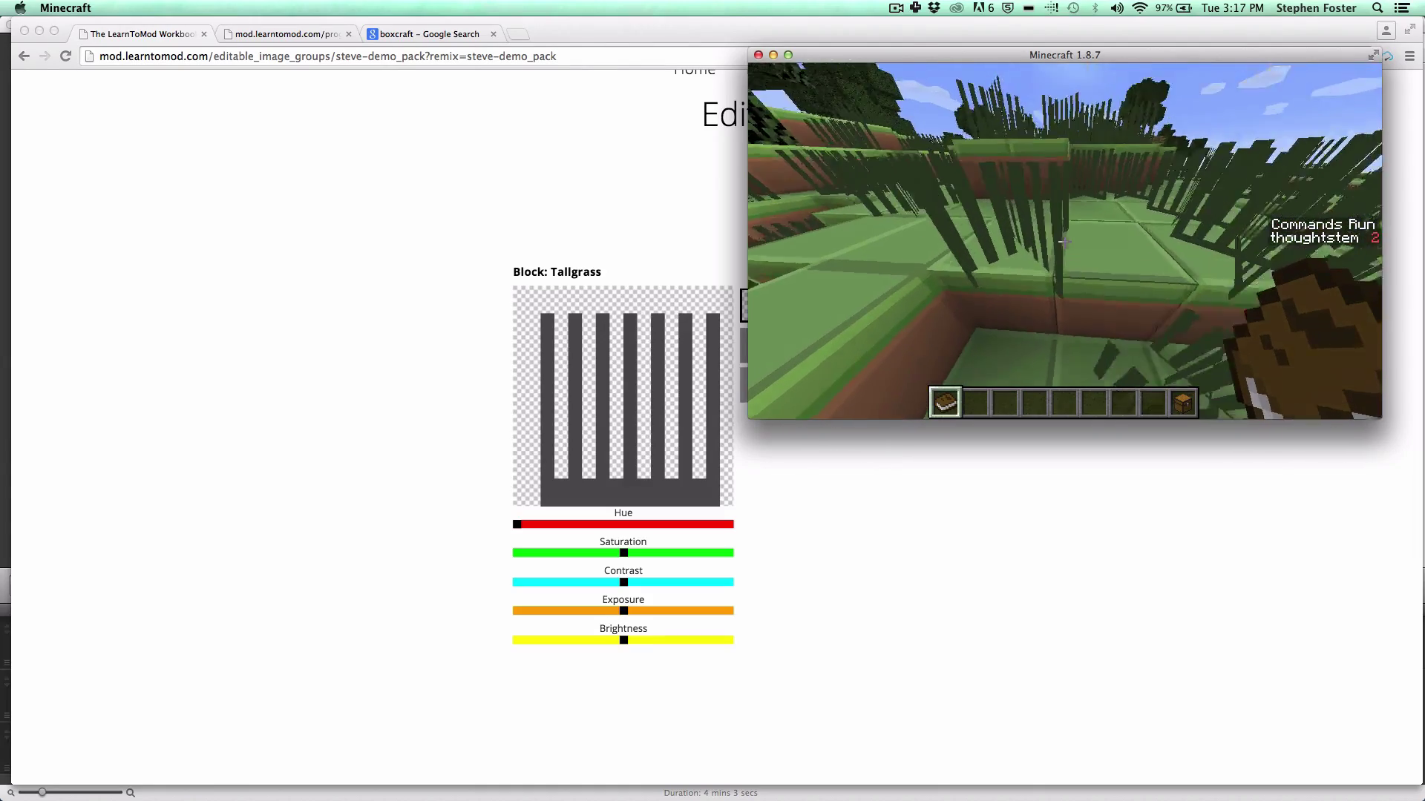
Step: Walk across the terrain to examine the narrowed tall grass, the dirt in the open pit and the tree leaves up close, and pause the game
key(w)
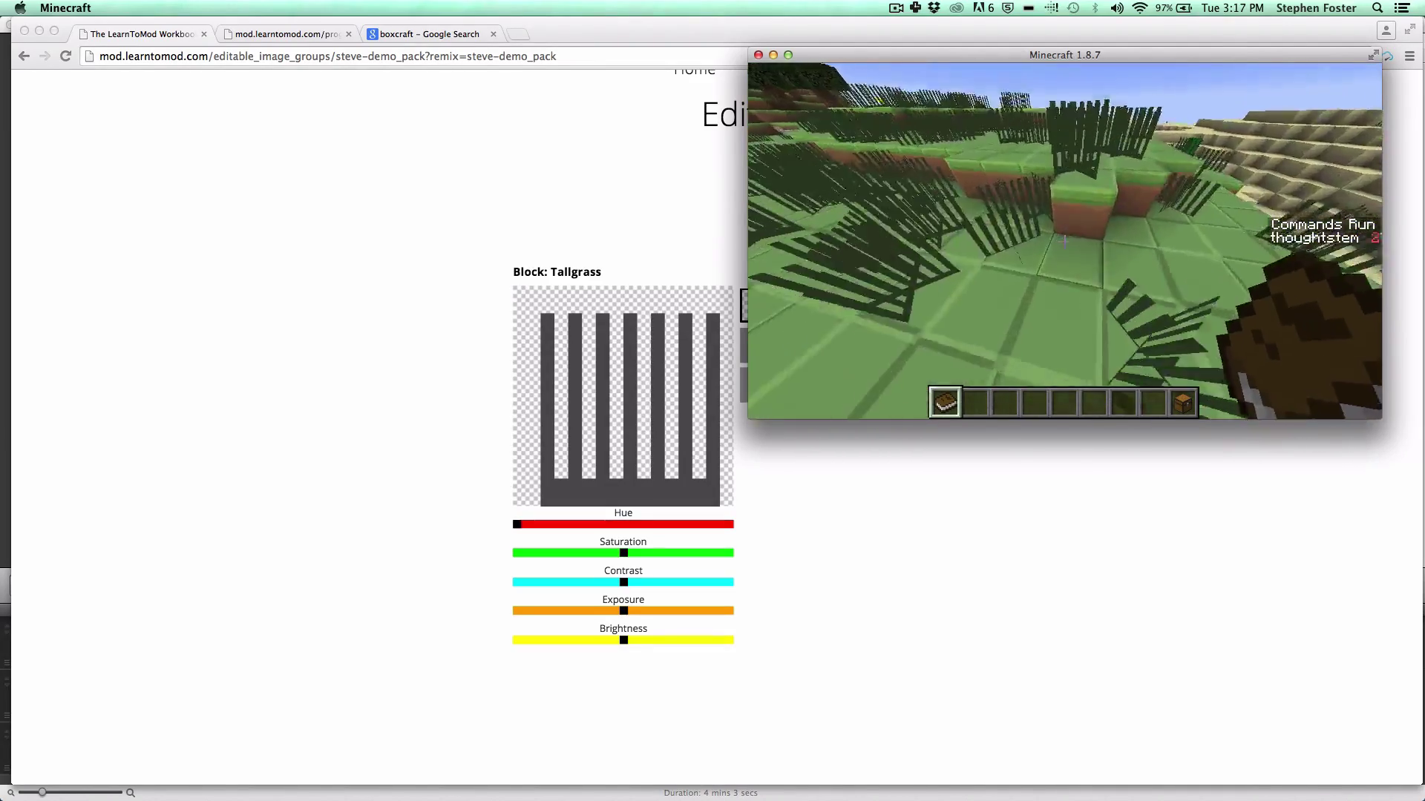
key(s)
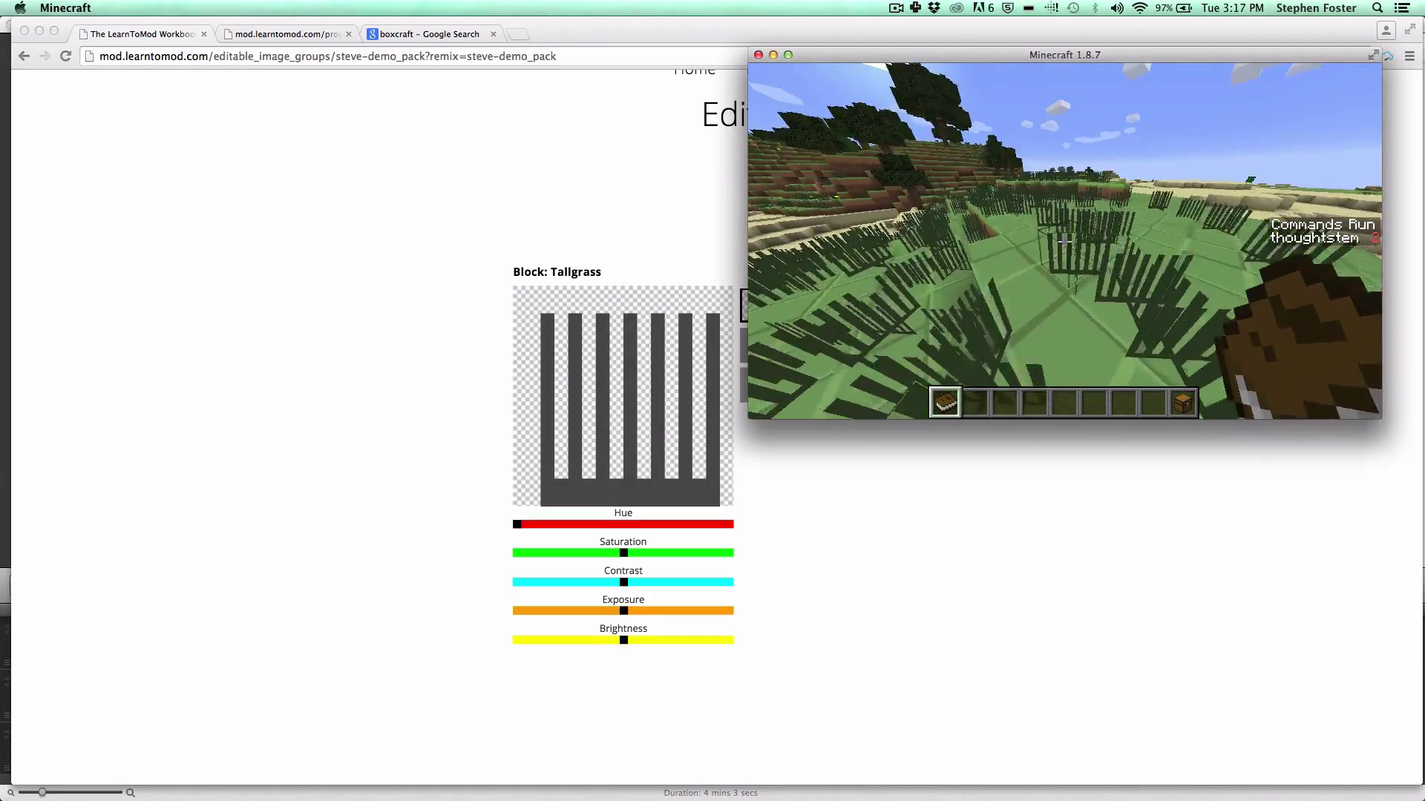
key(w)
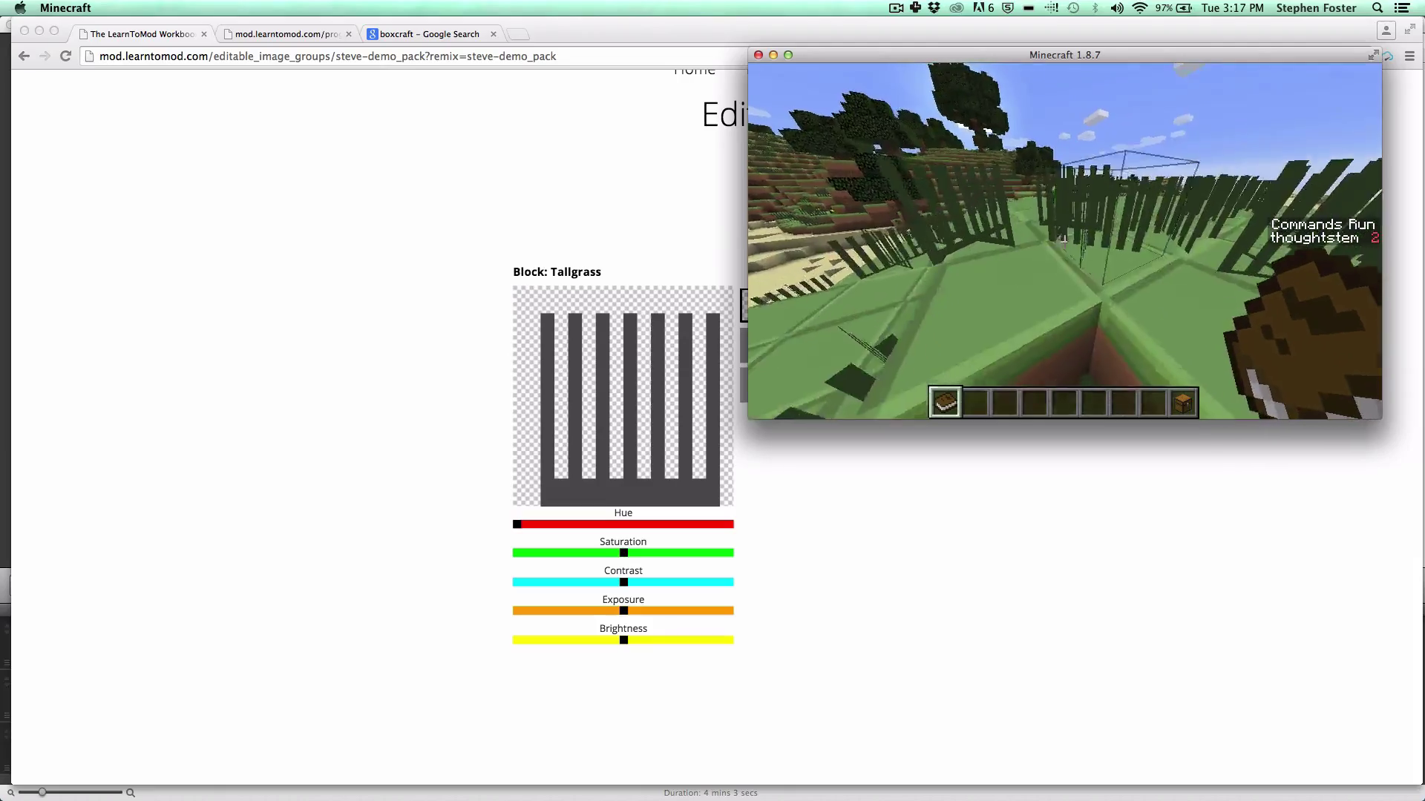
key(space)
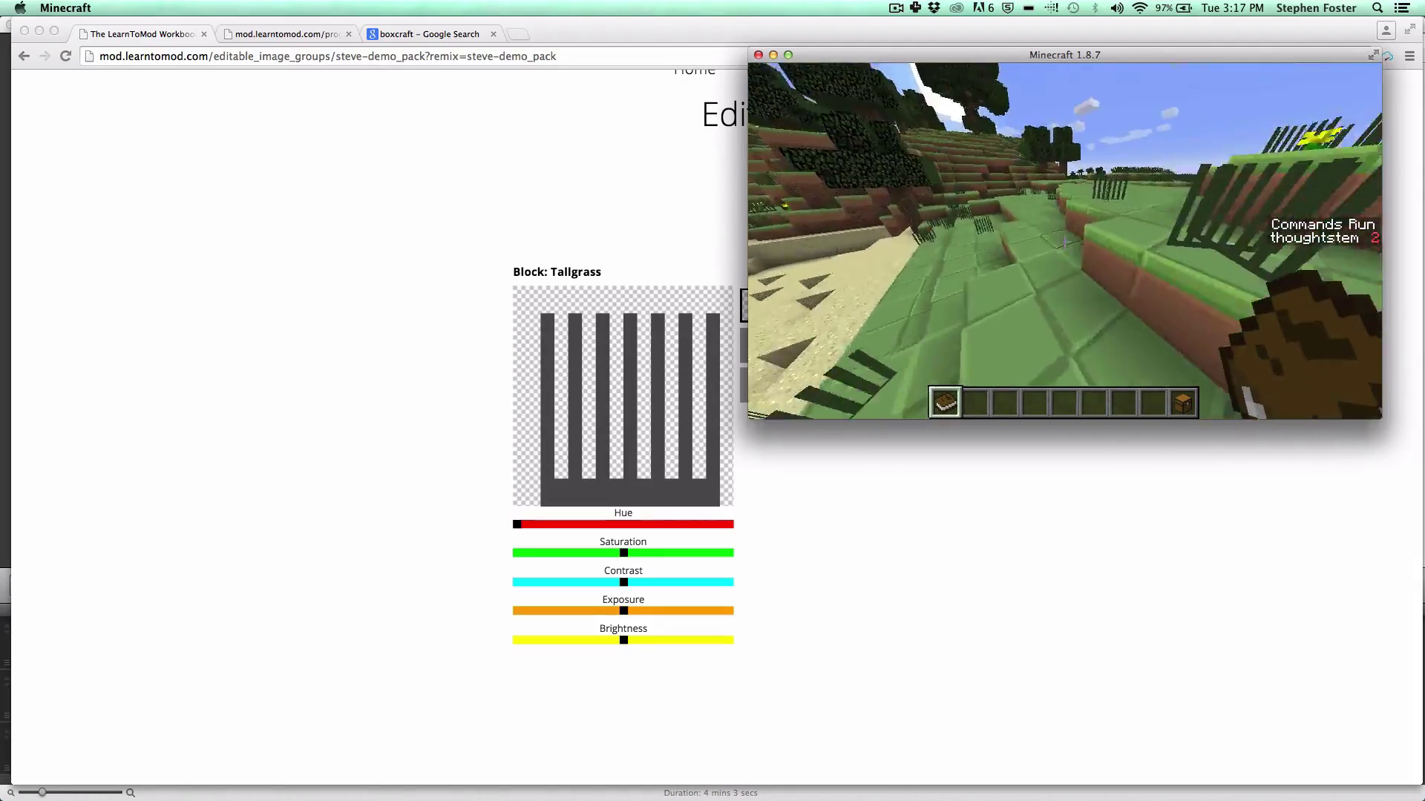
key(w)
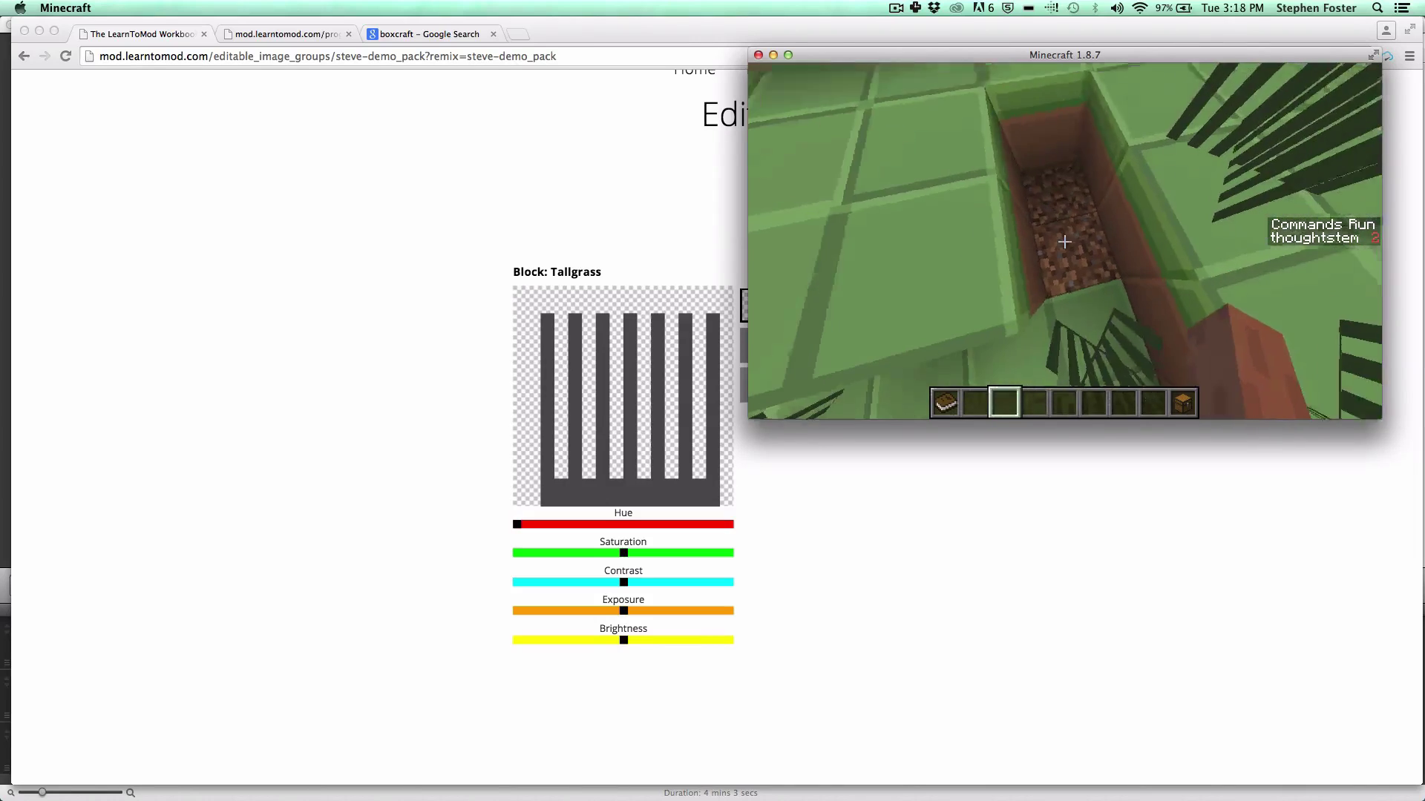
key(w)
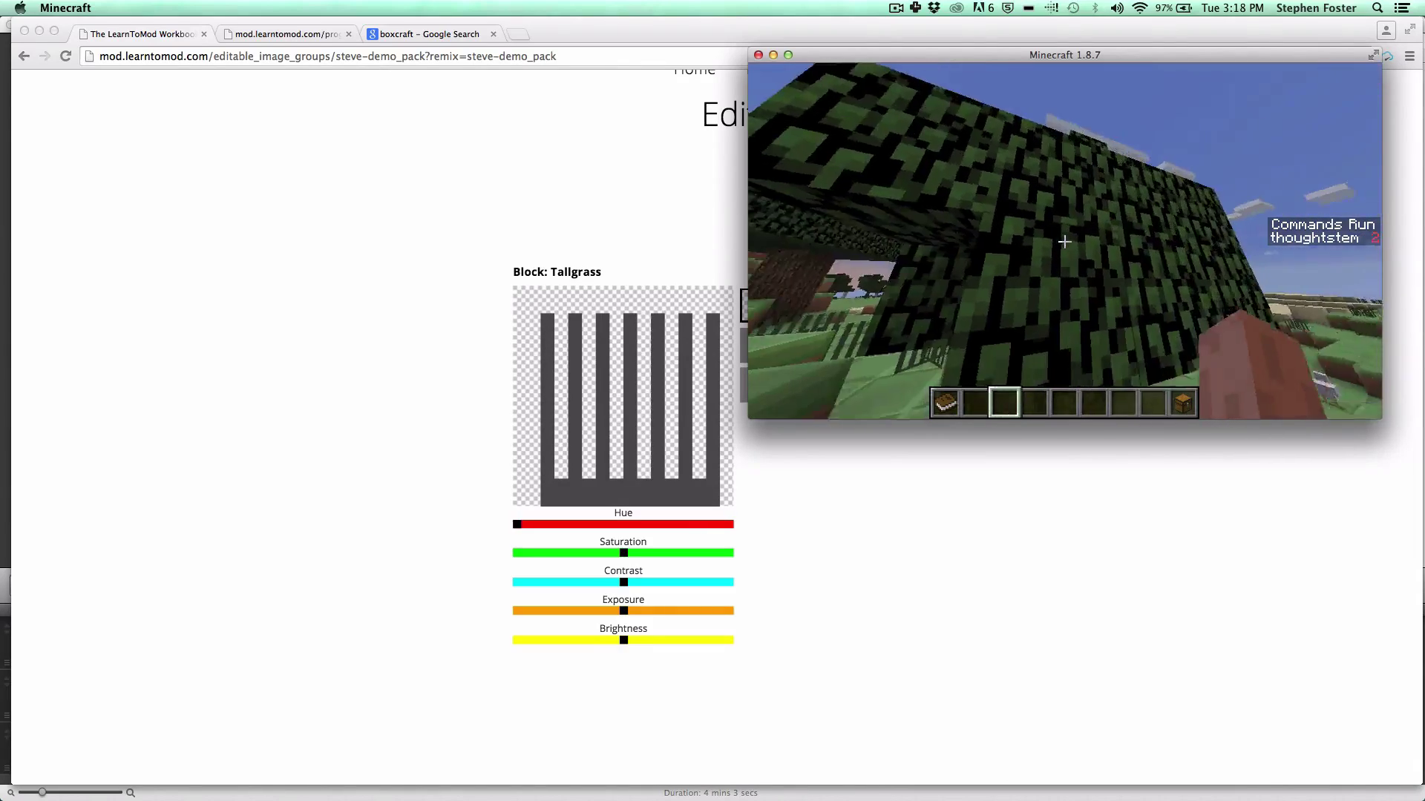
key(Escape)
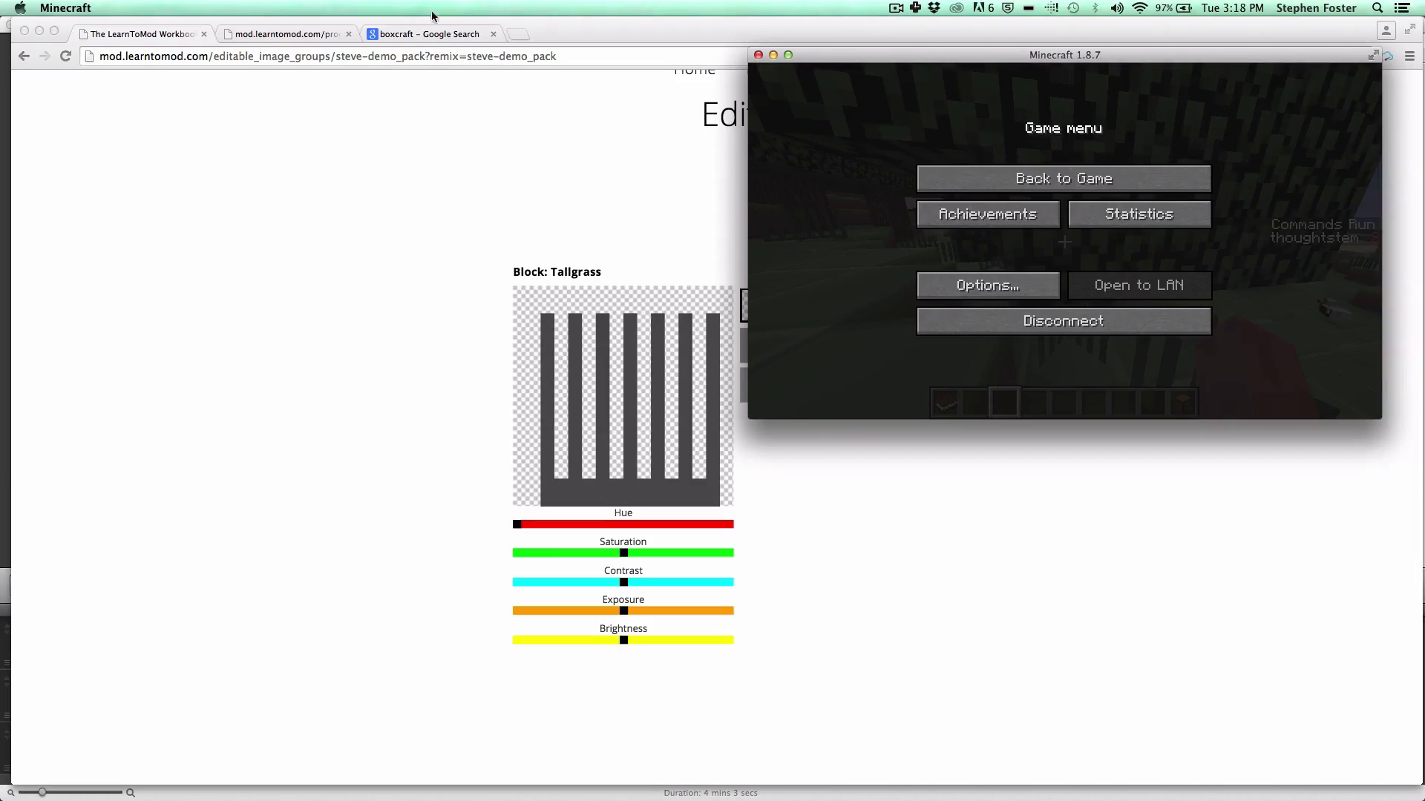
Step: Switch to Chrome, examine the tree leaves, trunk, dirt and stone in the BoxCraft reference image, and return to the demo_pack texture editor
click(413, 56)
click(407, 34)
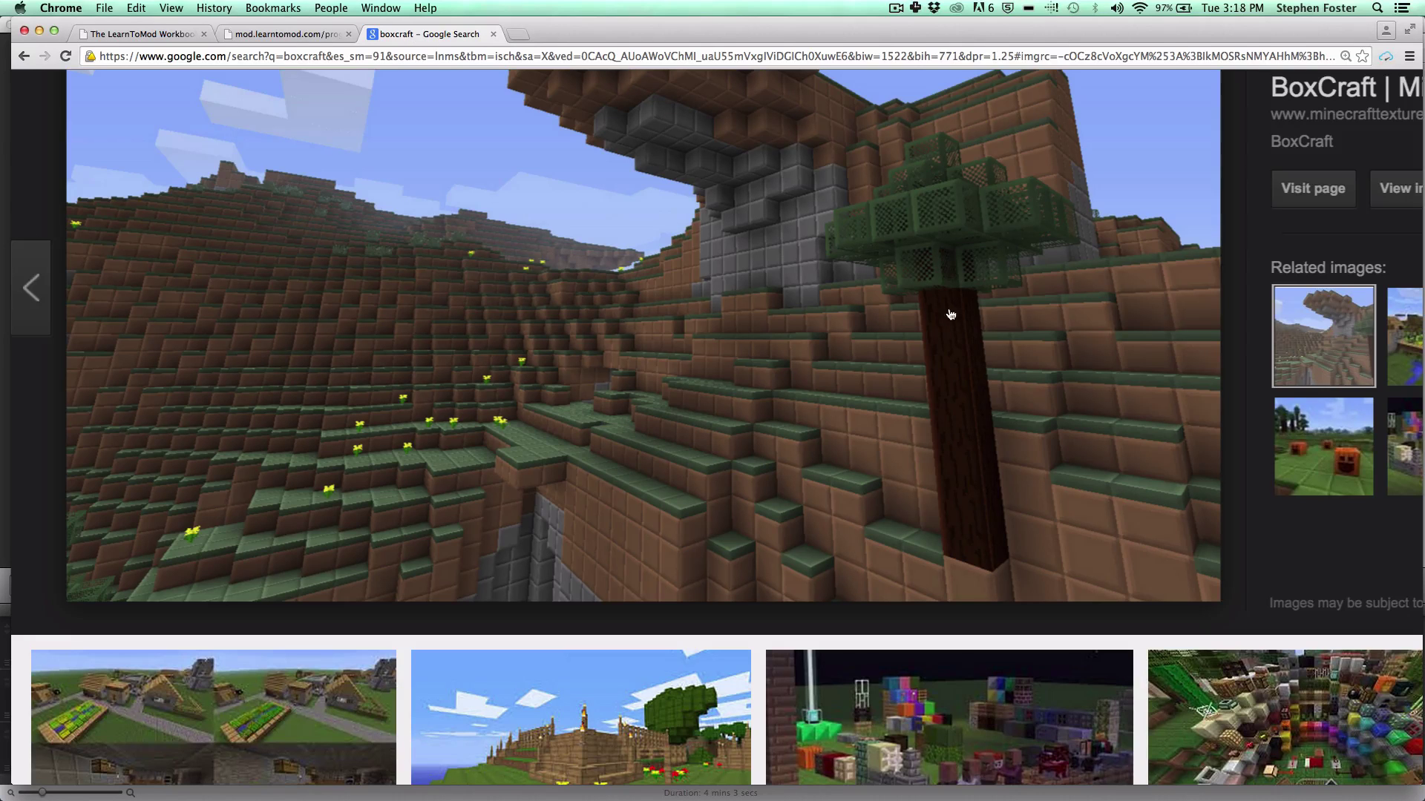
scroll(931, 210, up, 5)
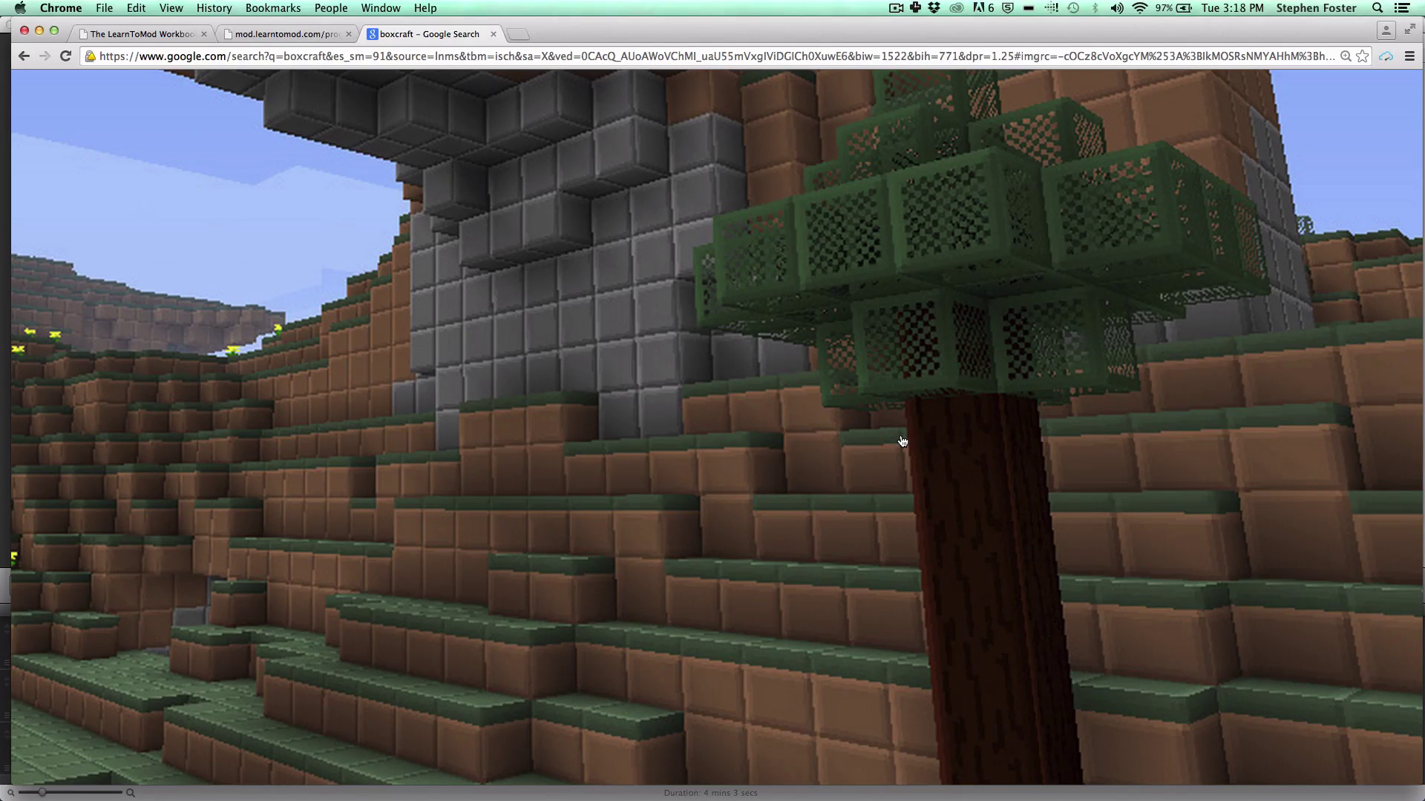
scroll(902, 442, down, 5)
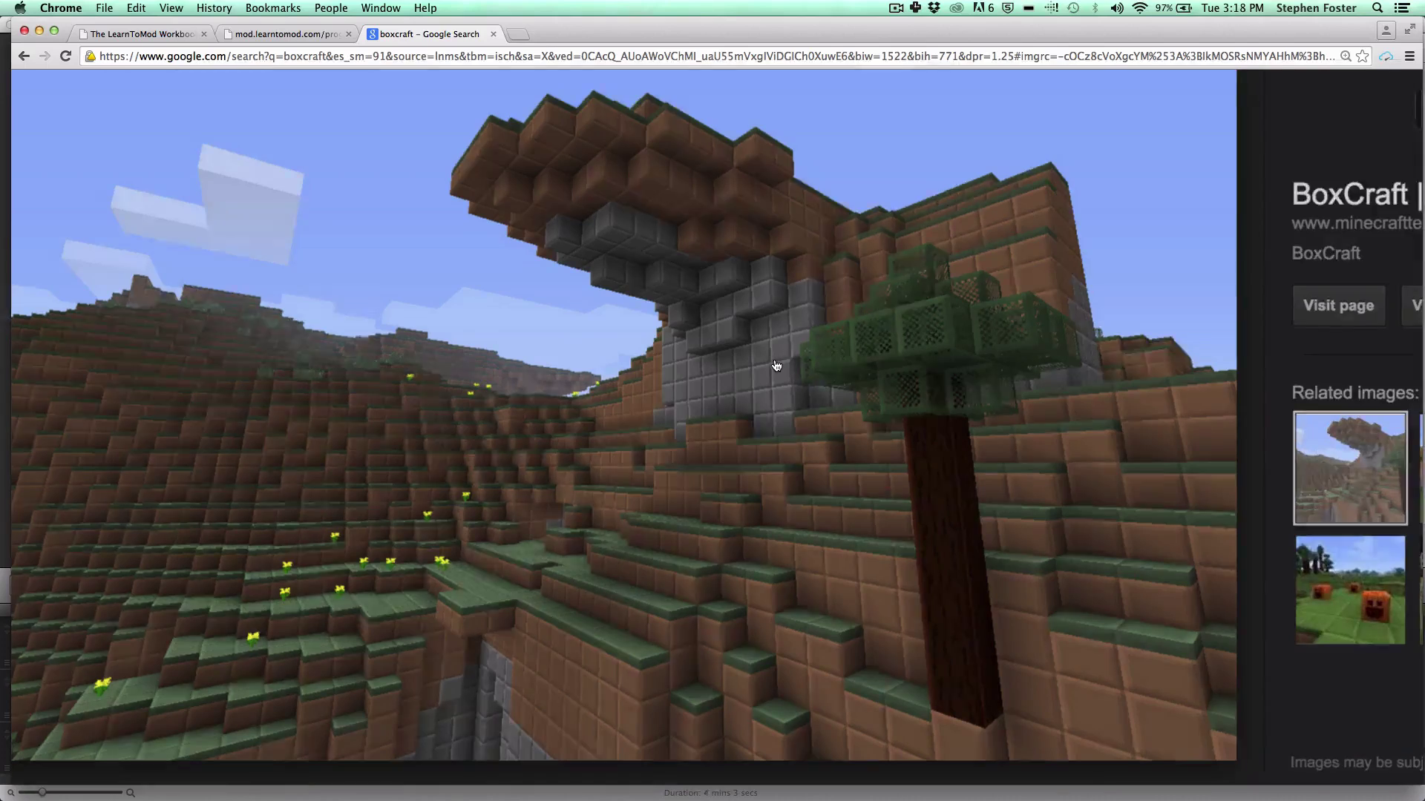
scroll(776, 366, up, 5)
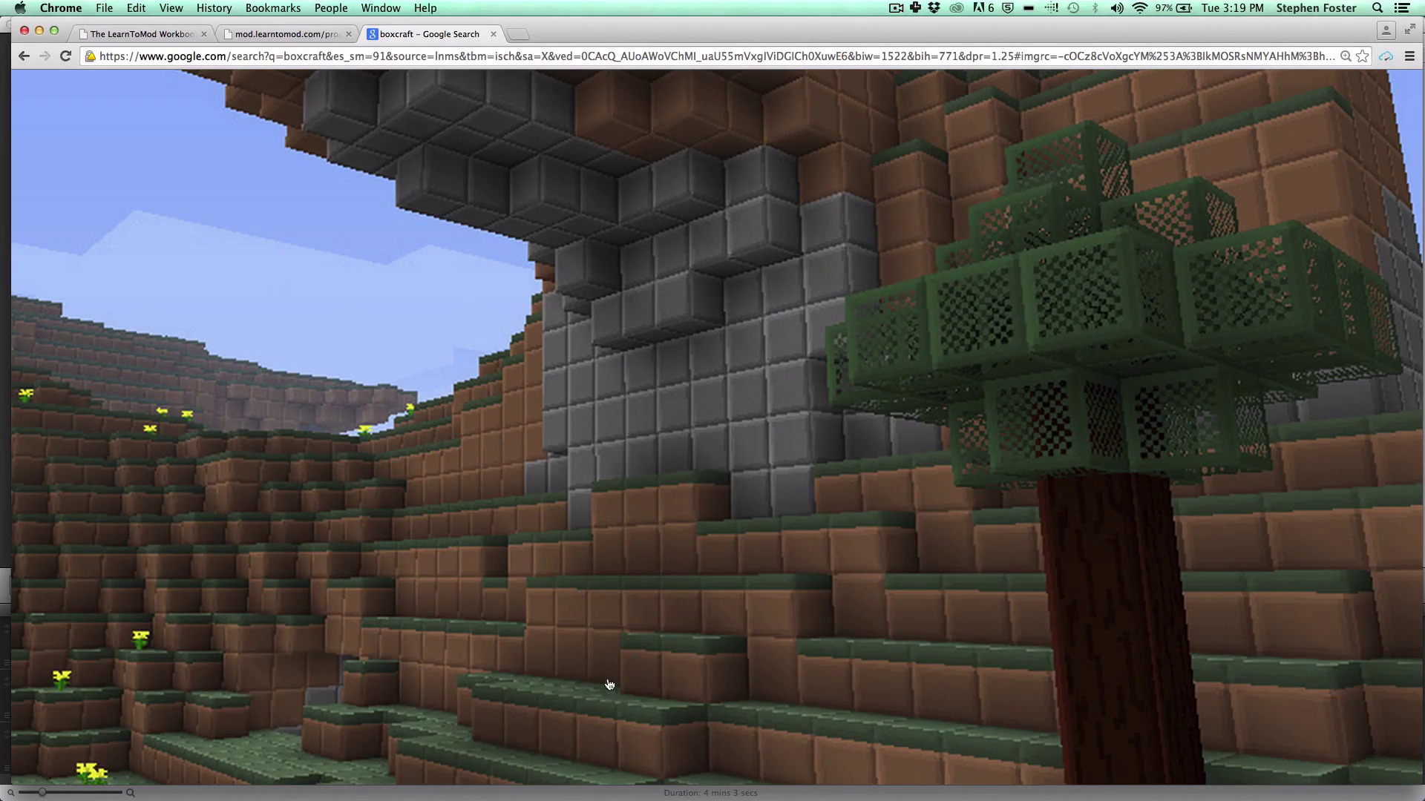
scroll(725, 558, down, 5)
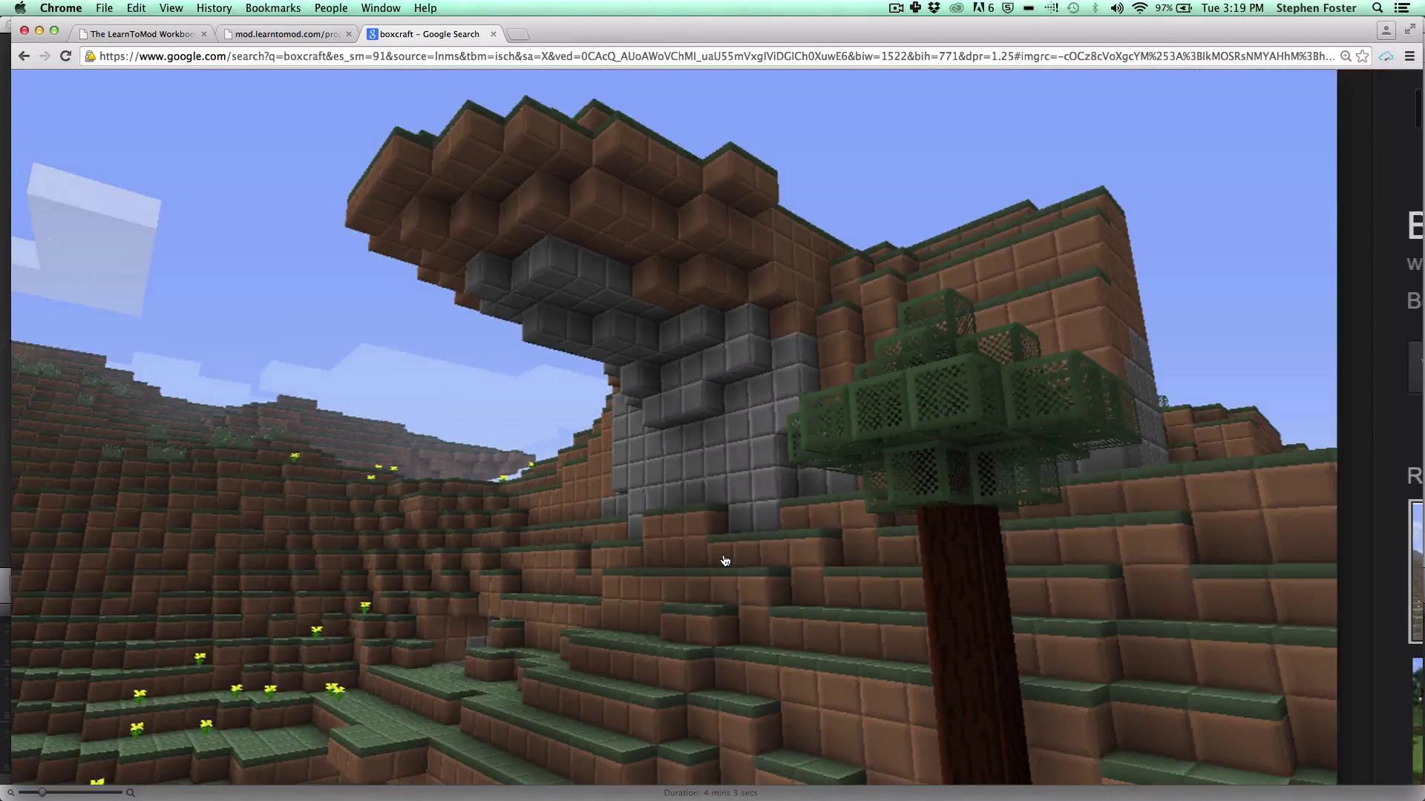
scroll(726, 559, up, 5)
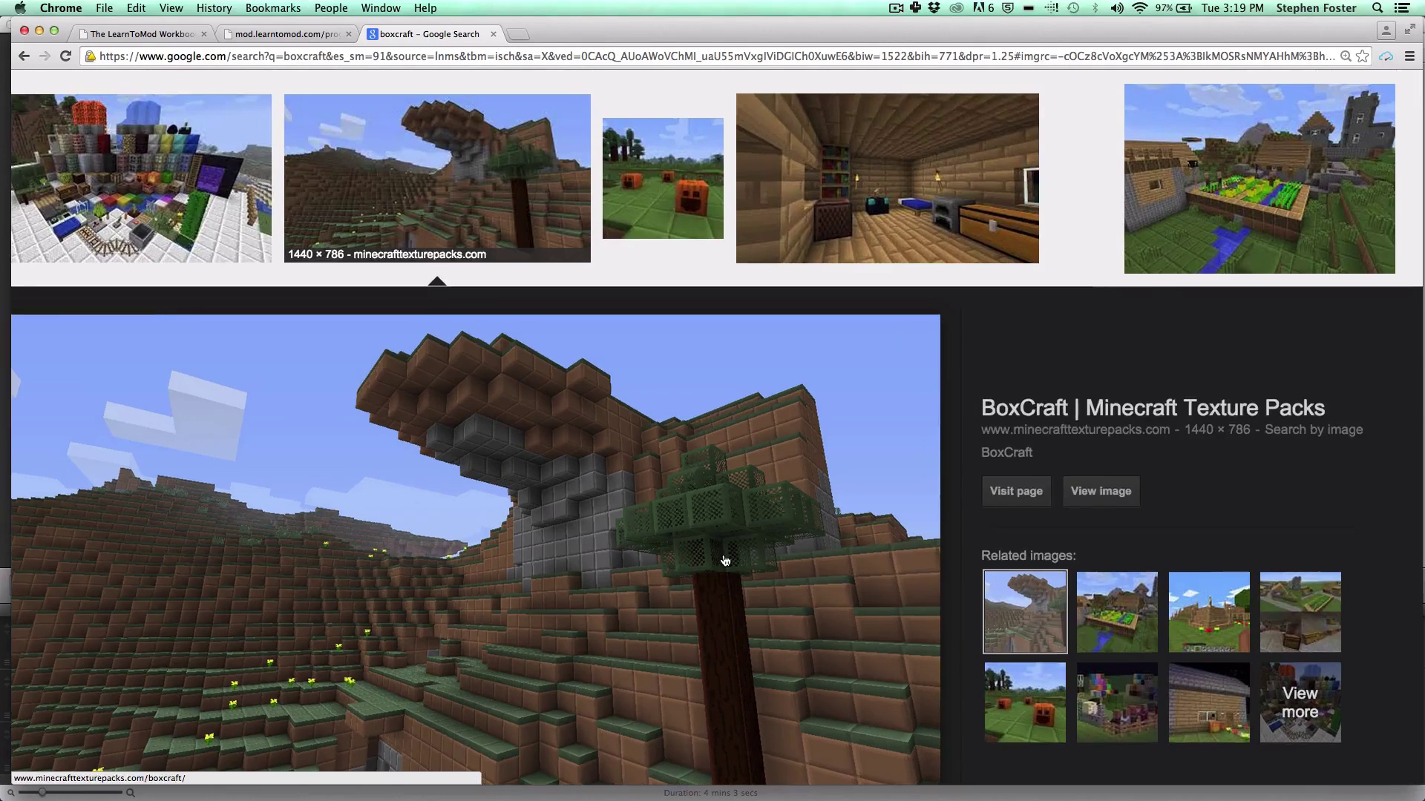
scroll(726, 558, up, 4)
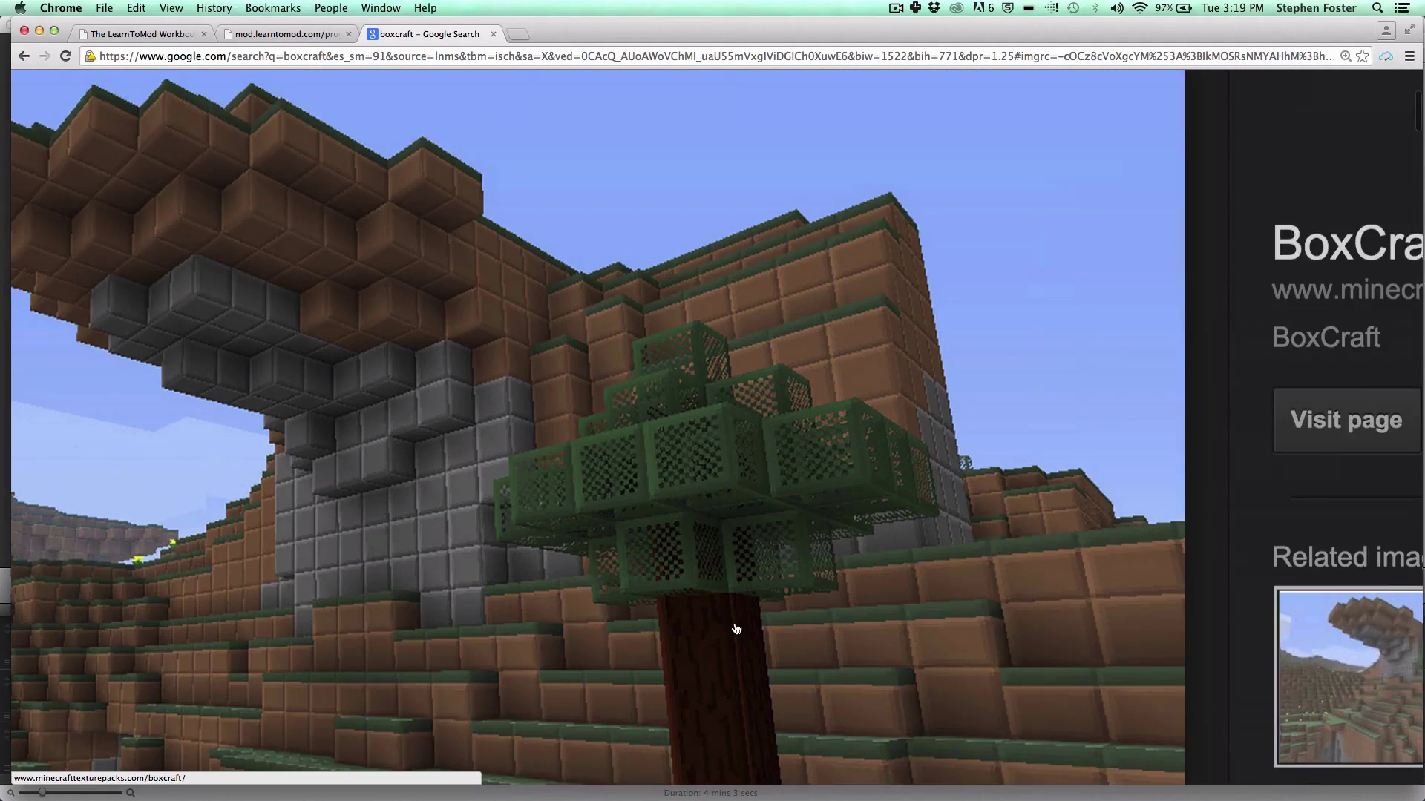
scroll(734, 630, down, 10)
scroll(640, 376, up, 5)
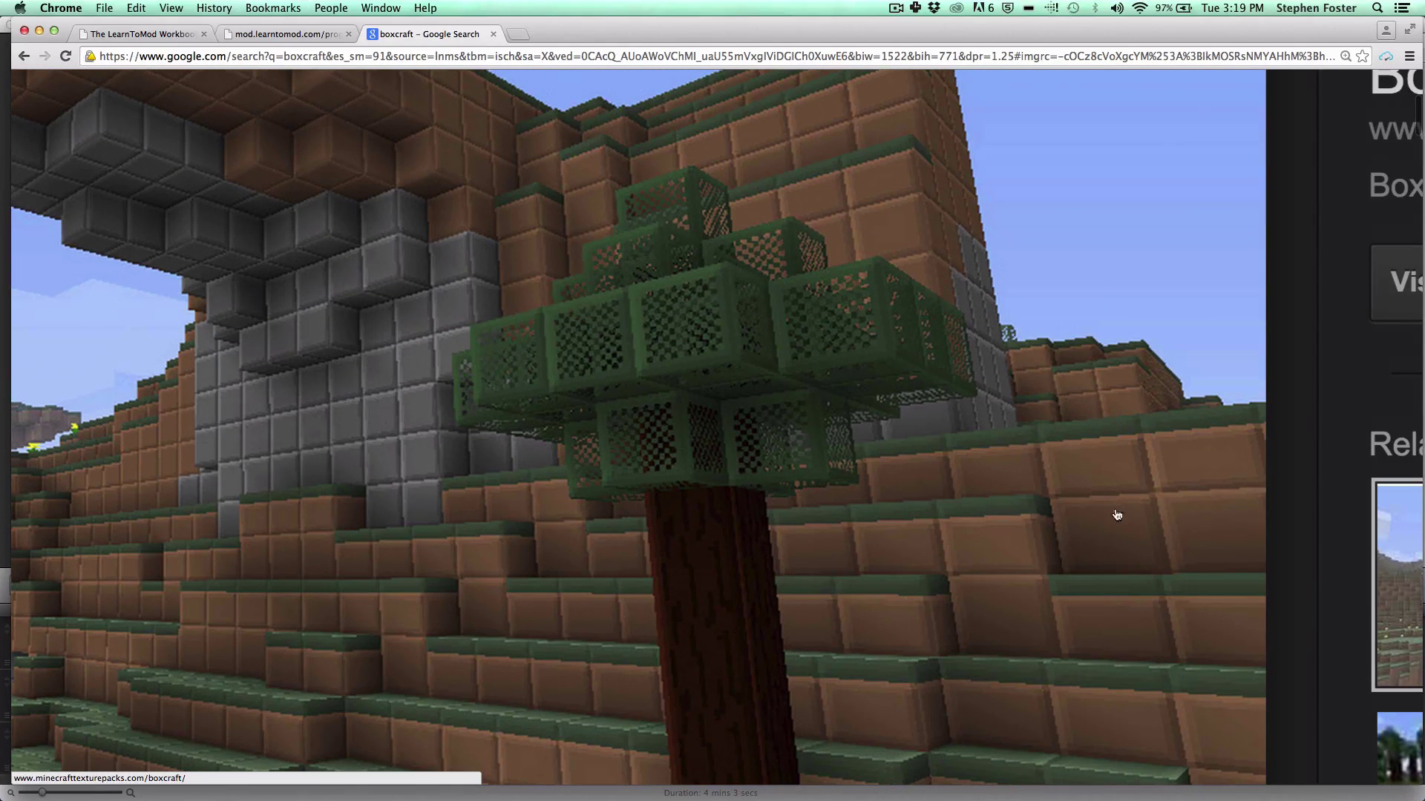
click(294, 30)
click(108, 36)
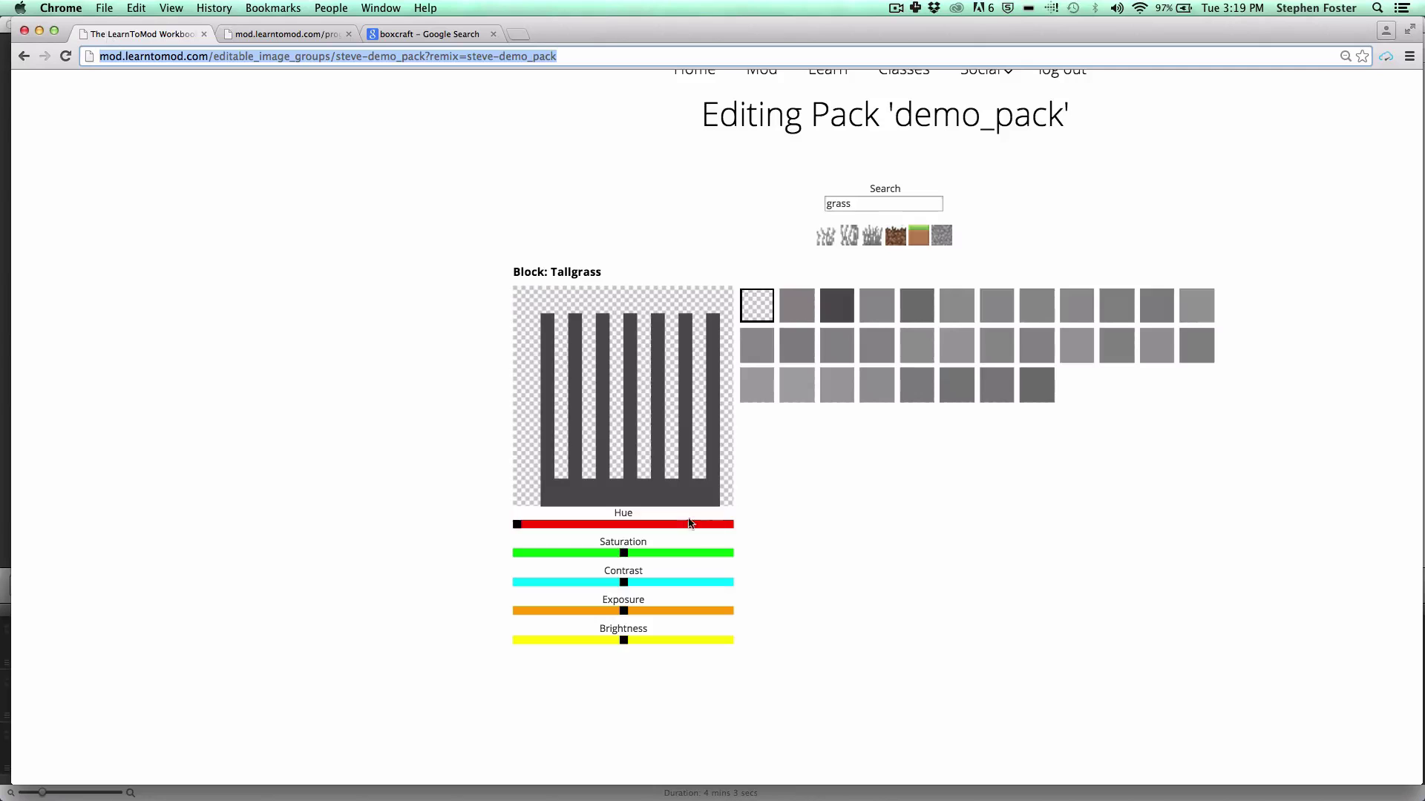